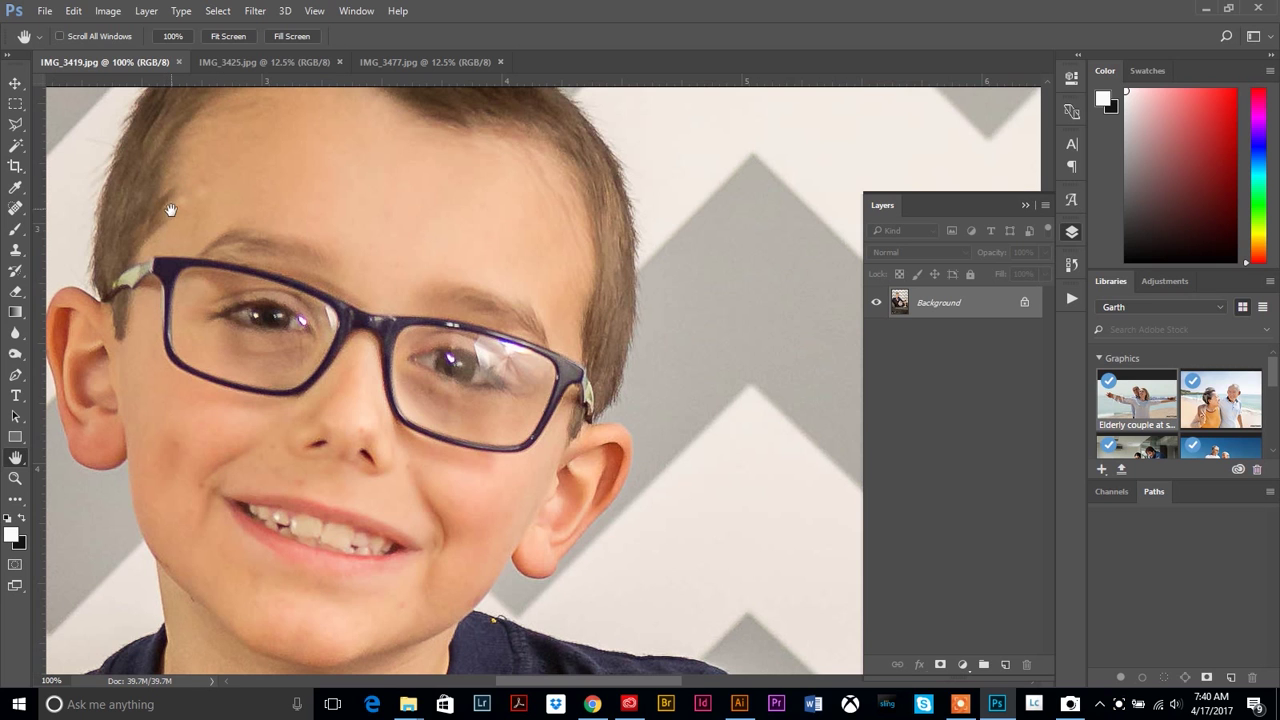
# - Examine the glare on both lenses of the boy's glasses up close
pyautogui.moveTo(362, 280); pyautogui.dragTo(411, 311)
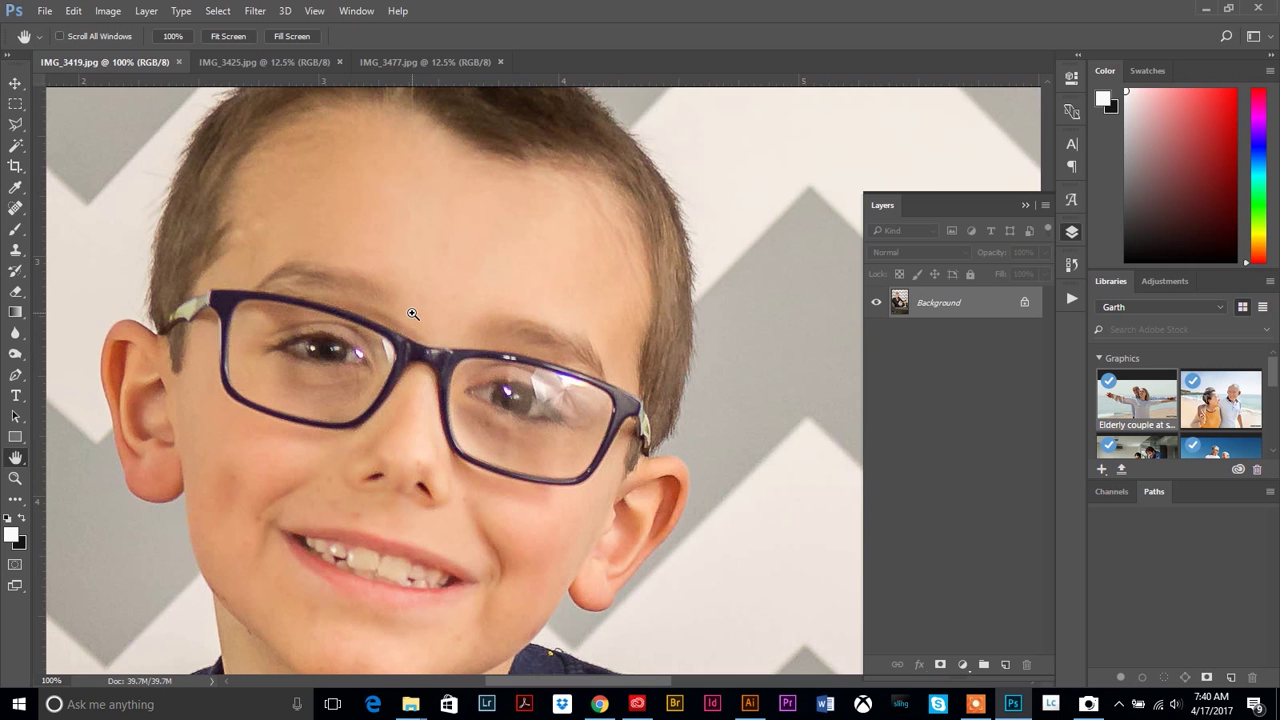
pyautogui.hotkey('ctrl', '0')
pyautogui.click(15, 478)
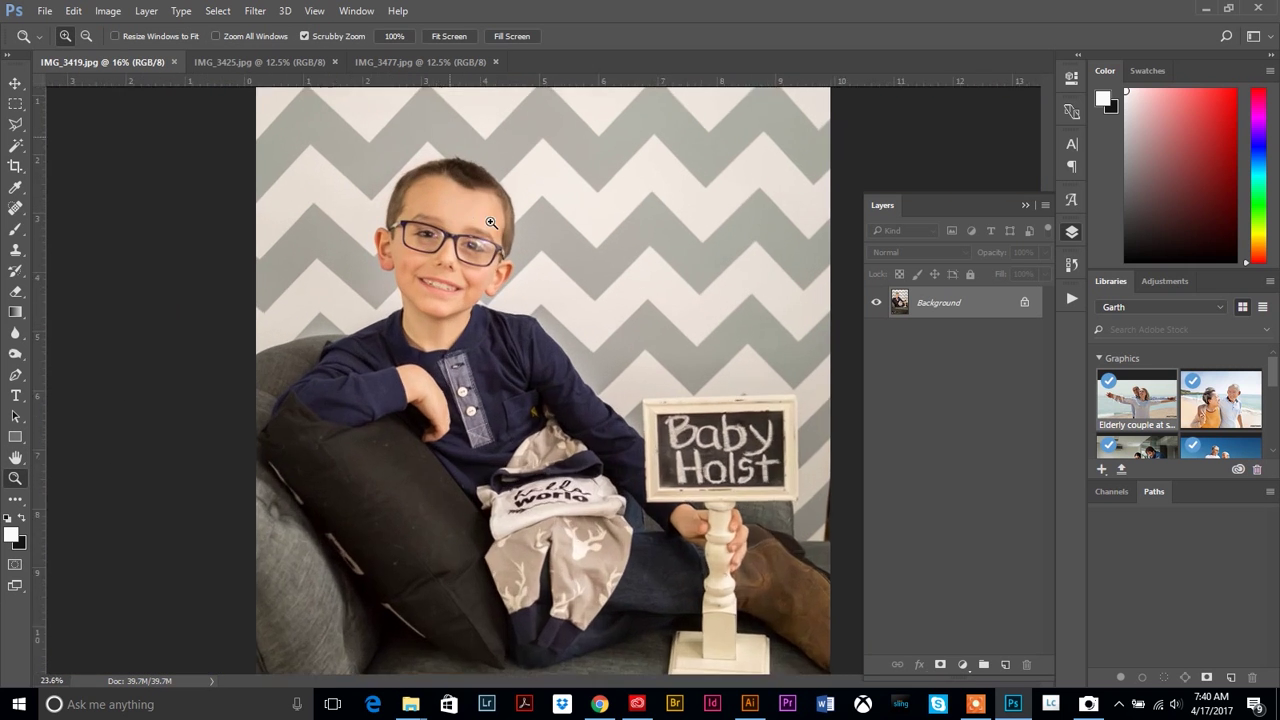
pyautogui.moveTo(451, 190); pyautogui.dragTo(566, 313)
pyautogui.click(15, 457)
pyautogui.moveTo(431, 381); pyautogui.dragTo(232, 343)
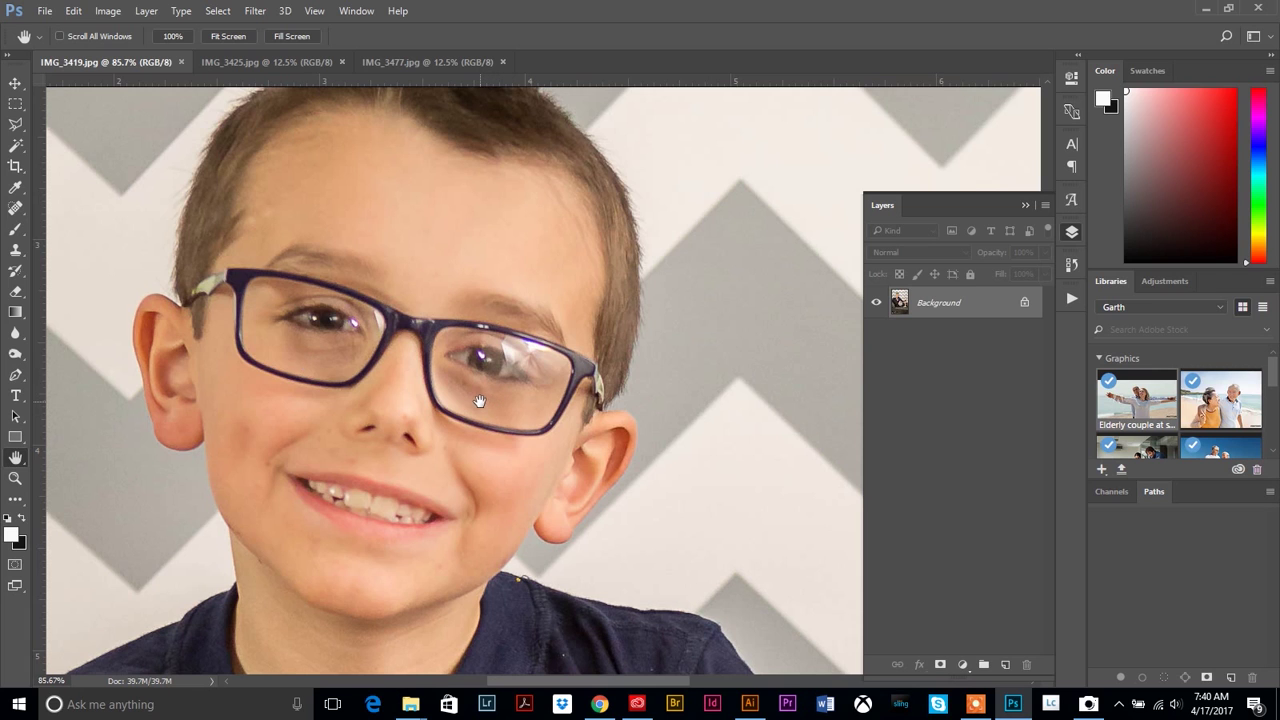
pyautogui.click(16, 478)
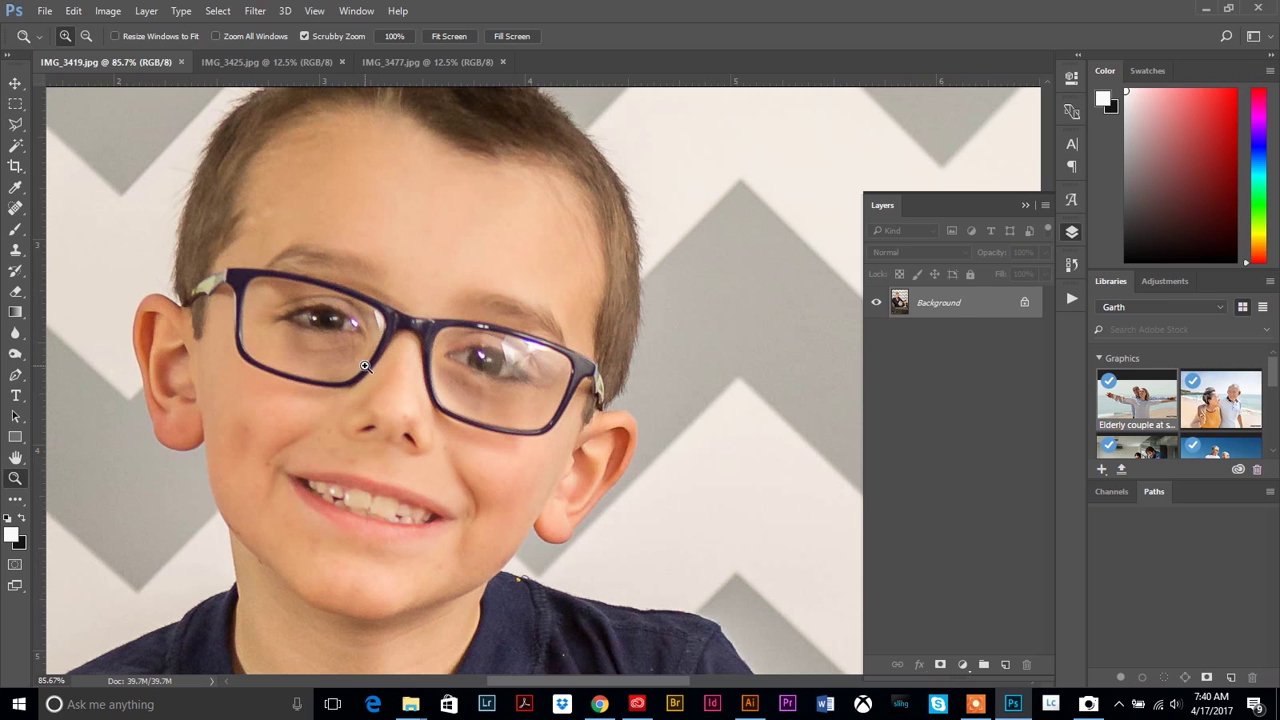
pyautogui.click(396, 336)
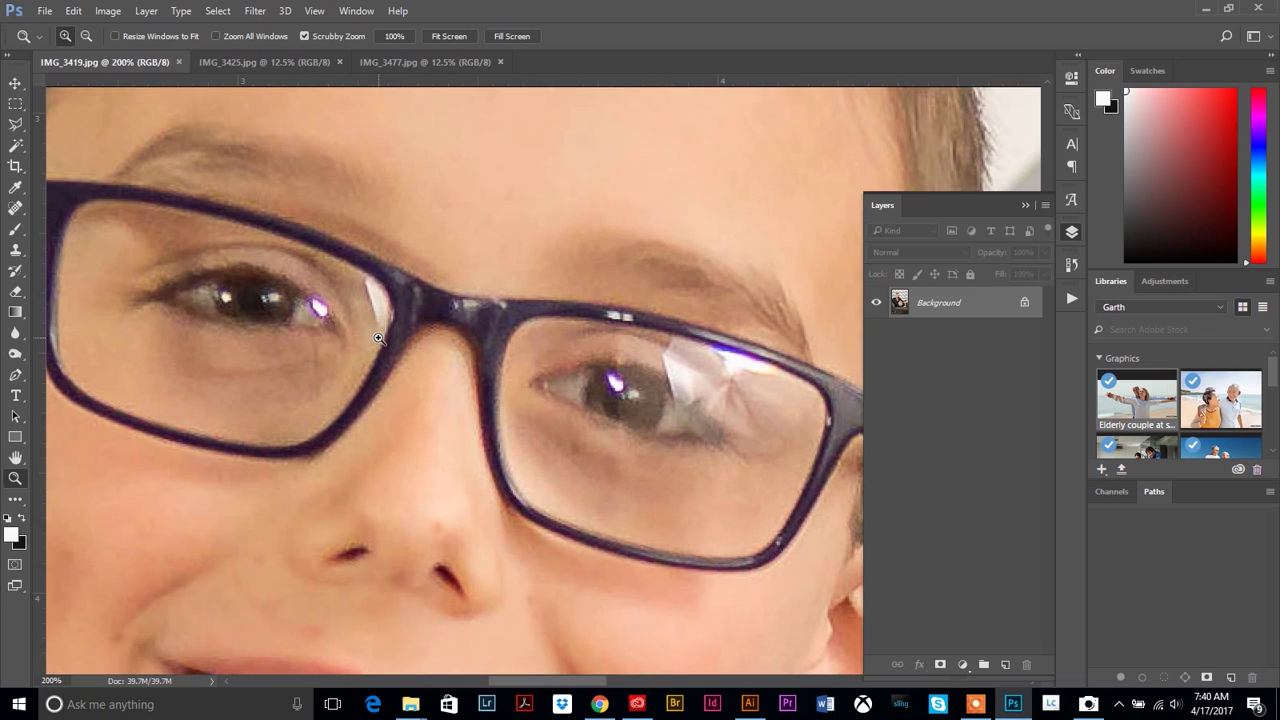
pyautogui.click(372, 331)
# - Clone out the white reflection at the left lens's inner edge using the Clone Stamp with a soft 14 px brush
pyautogui.click(15, 252)
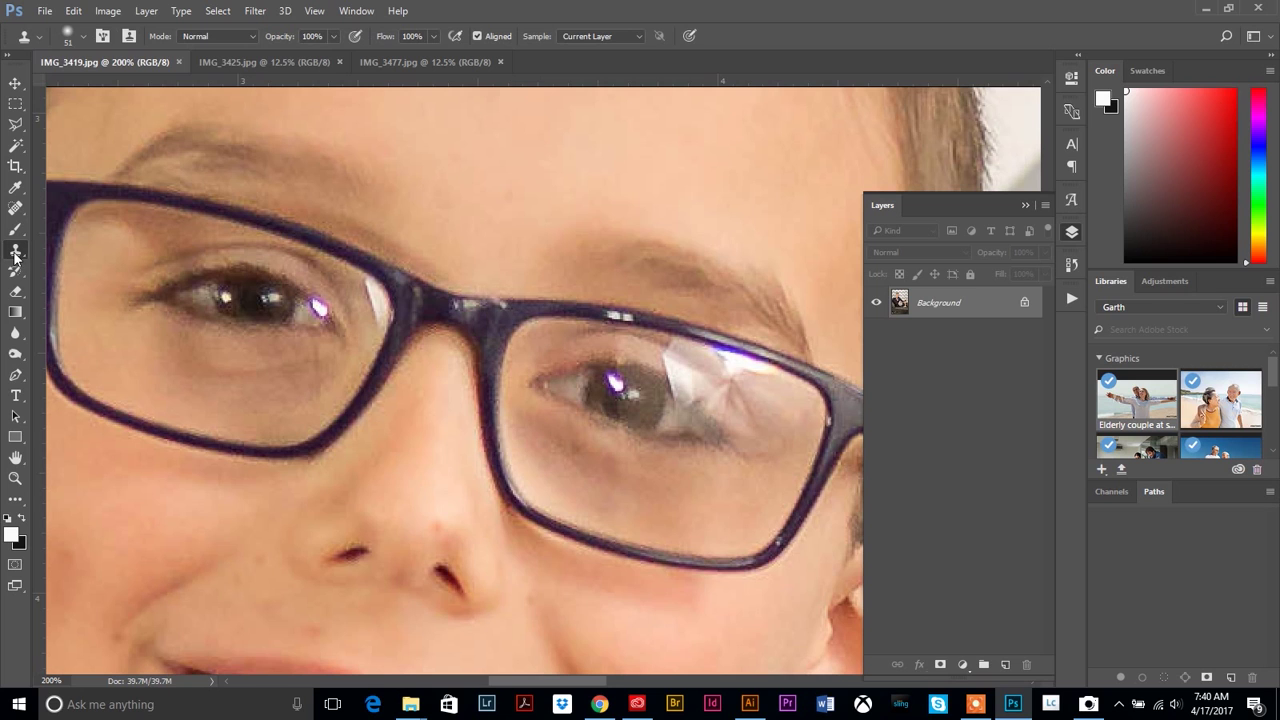
pyautogui.click(74, 38)
pyautogui.moveTo(113, 90); pyautogui.dragTo(96, 88)
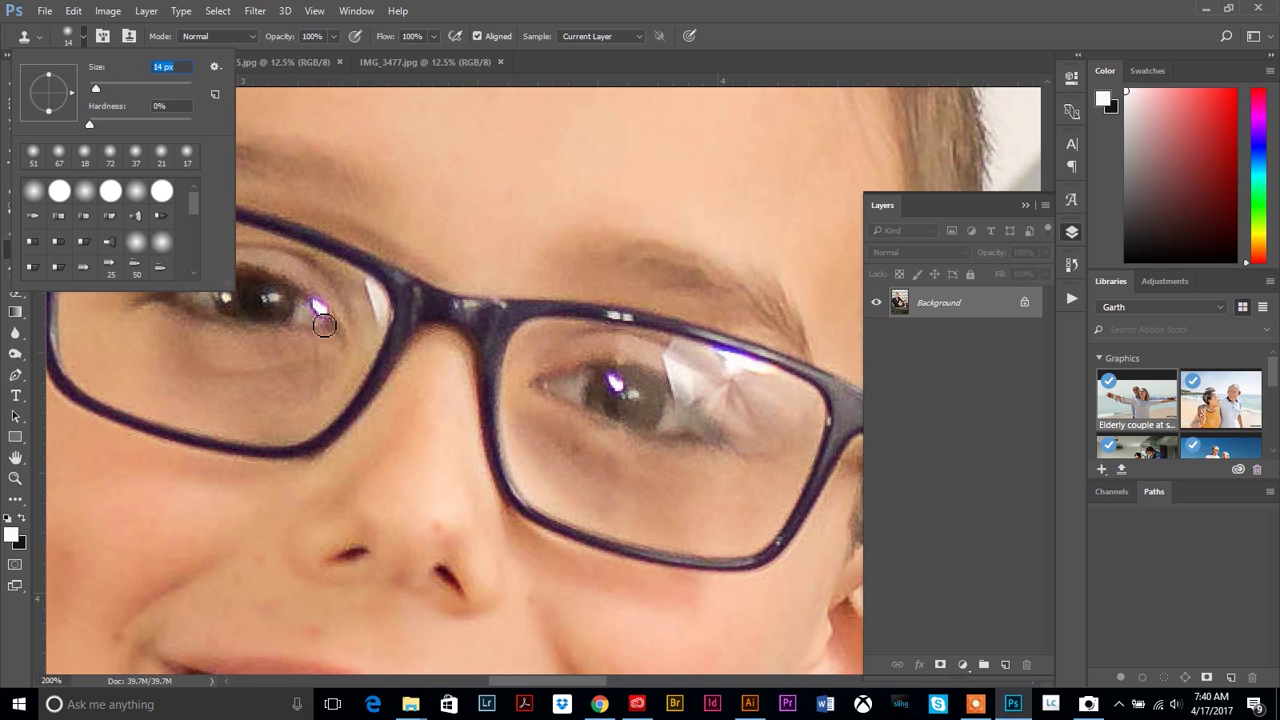
pyautogui.click(66, 38)
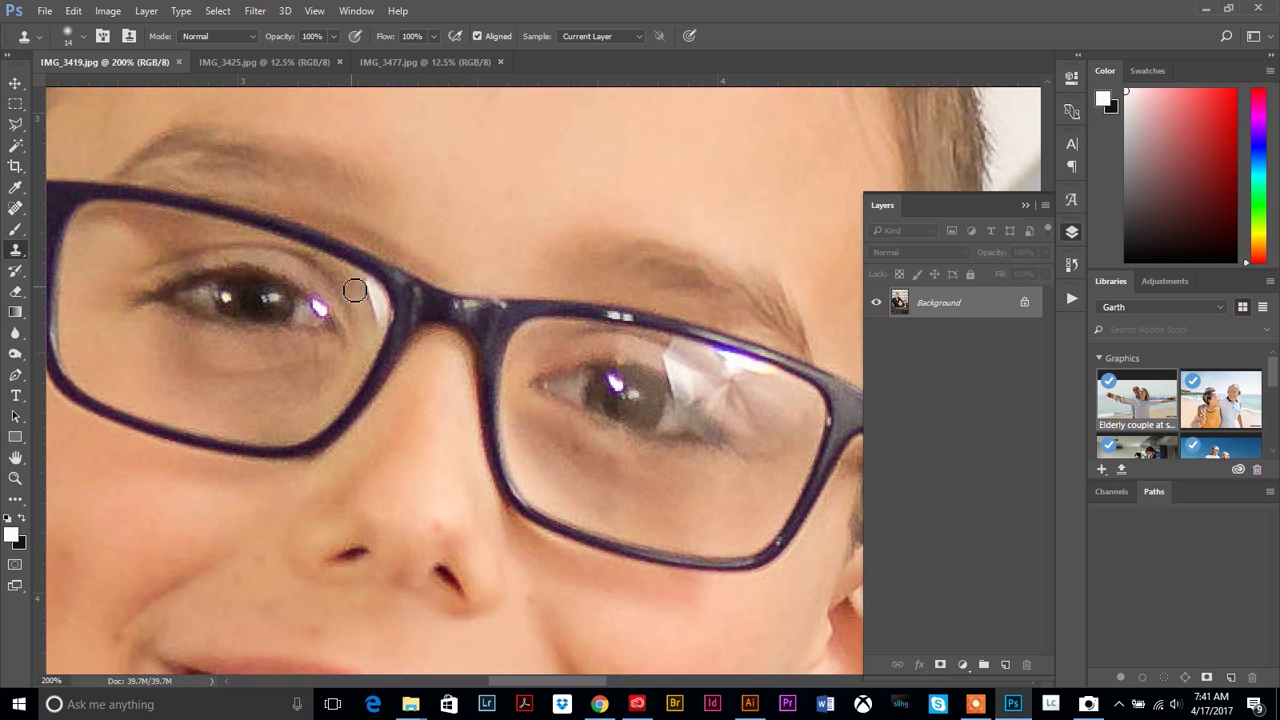
pyautogui.moveTo(372, 293); pyautogui.dragTo(378, 338)
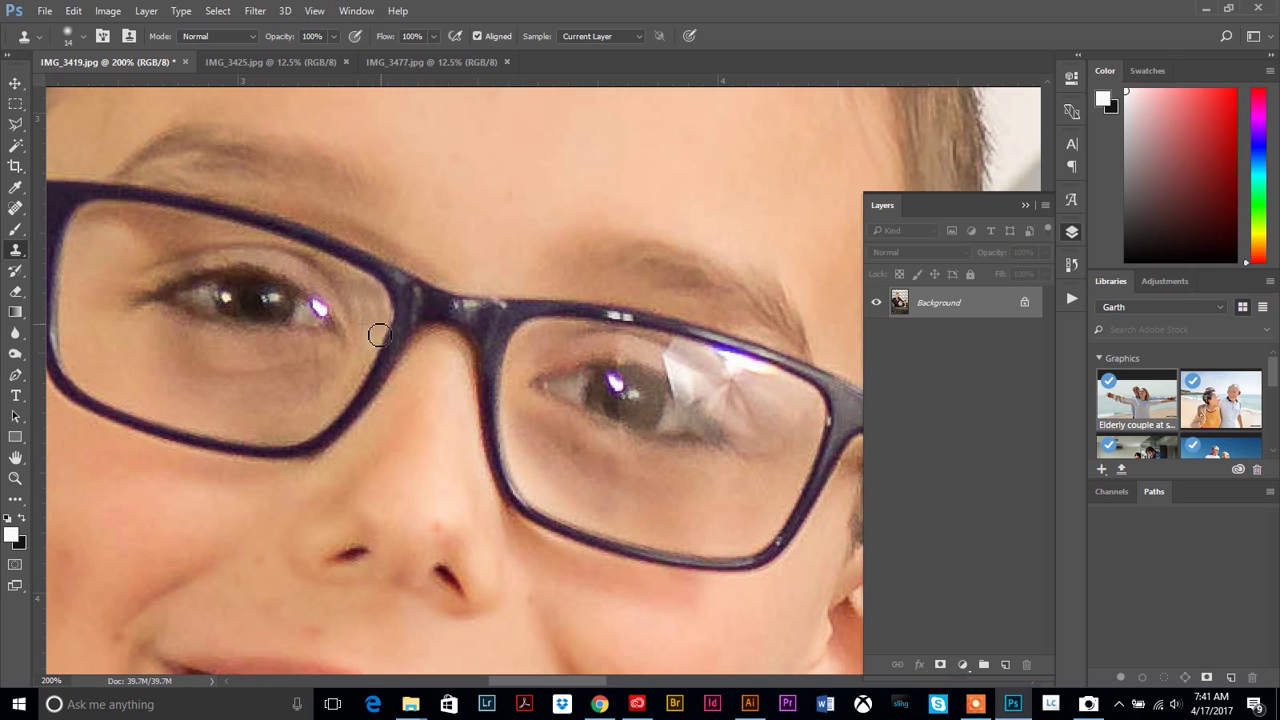
# - Clone nearby skin and eyelid over the purple glare at the inner corner of the eye in the left lens
pyautogui.keyDown('alt'); pyautogui.click(302, 295); pyautogui.keyUp('alt')
pyautogui.keyDown('alt'); pyautogui.click(307, 277); pyautogui.keyUp('alt')
pyautogui.moveTo(316, 290); pyautogui.dragTo(323, 298)
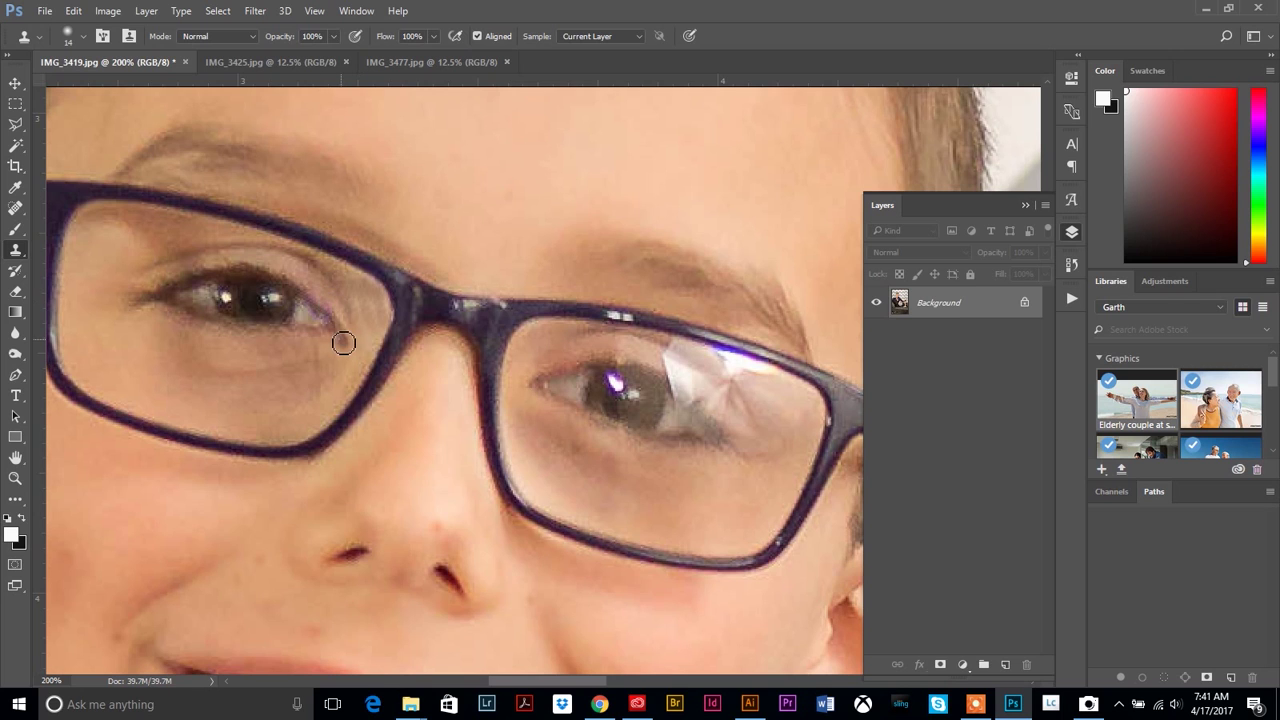
pyautogui.keyDown('alt'); pyautogui.click(301, 316); pyautogui.keyUp('alt')
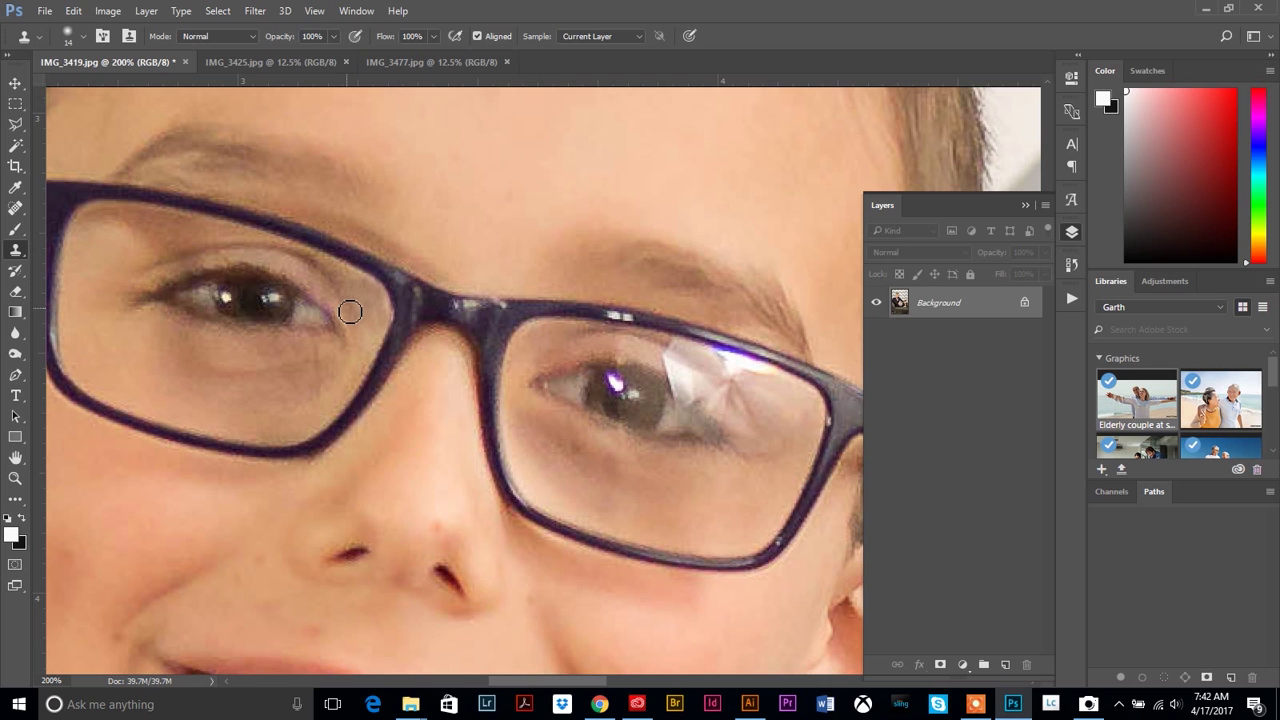
# - Select the cleaned left lens with its frame and a margin of skin using the Lasso with a 5 px feather
pyautogui.hotkey('ctrl', '0')
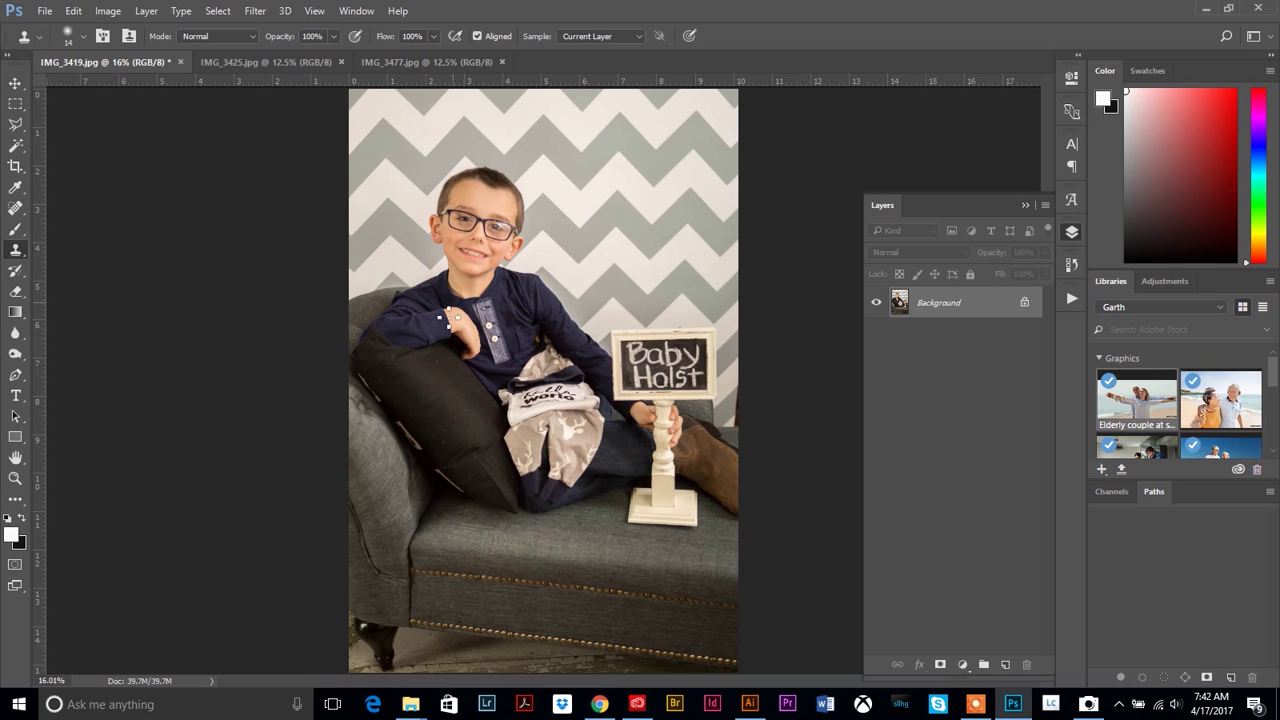
pyautogui.click(15, 479)
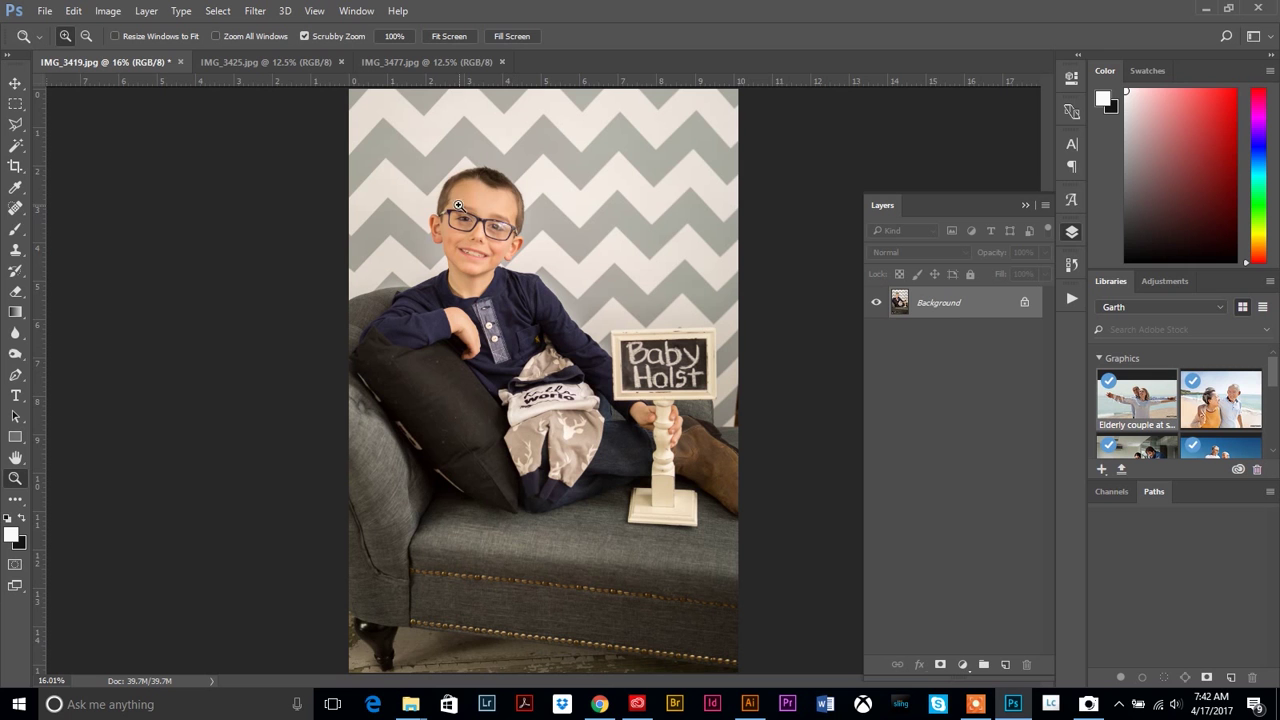
pyautogui.moveTo(458, 201); pyautogui.dragTo(417, 429)
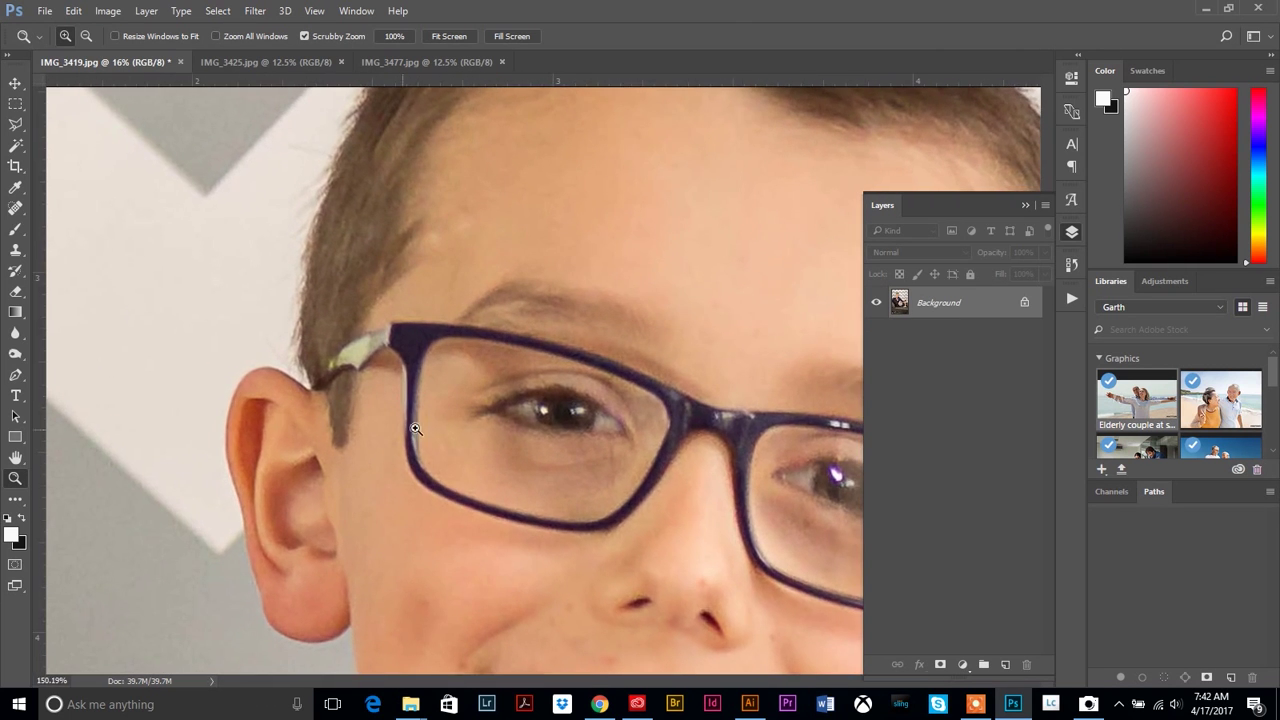
pyautogui.click(15, 459)
pyautogui.moveTo(667, 384); pyautogui.dragTo(443, 322)
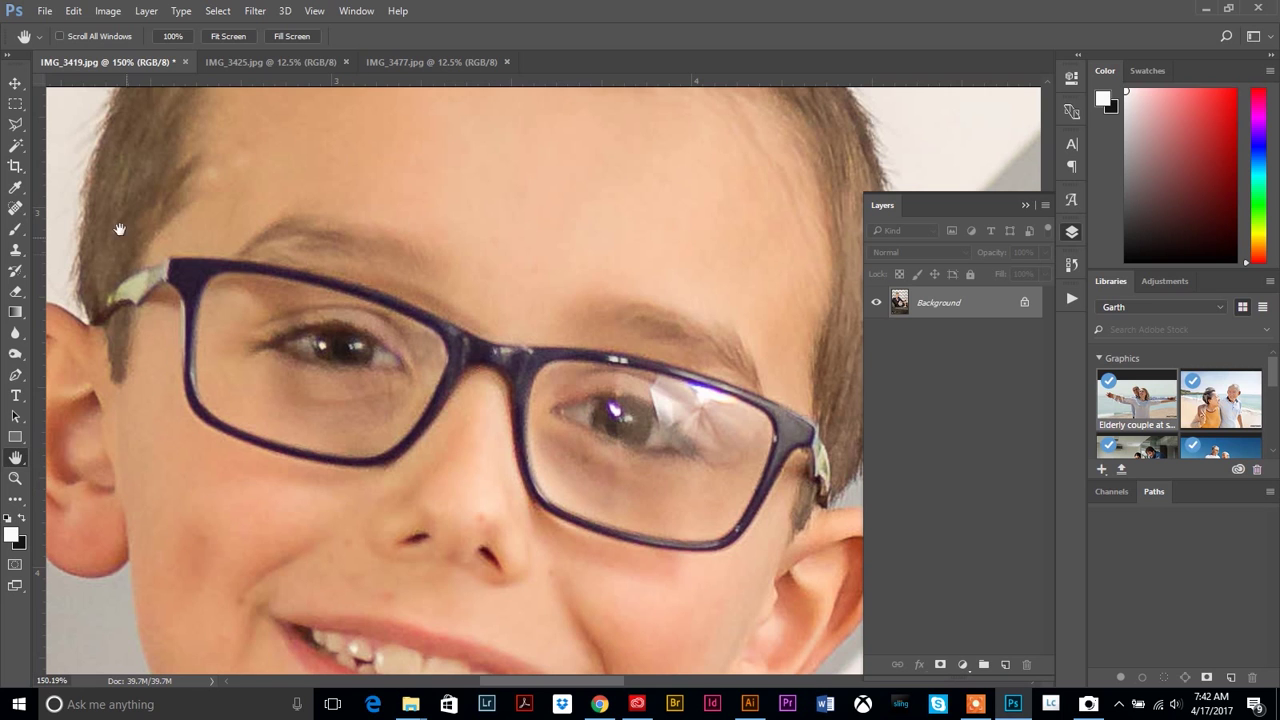
pyautogui.click(19, 130)
pyautogui.click(76, 128)
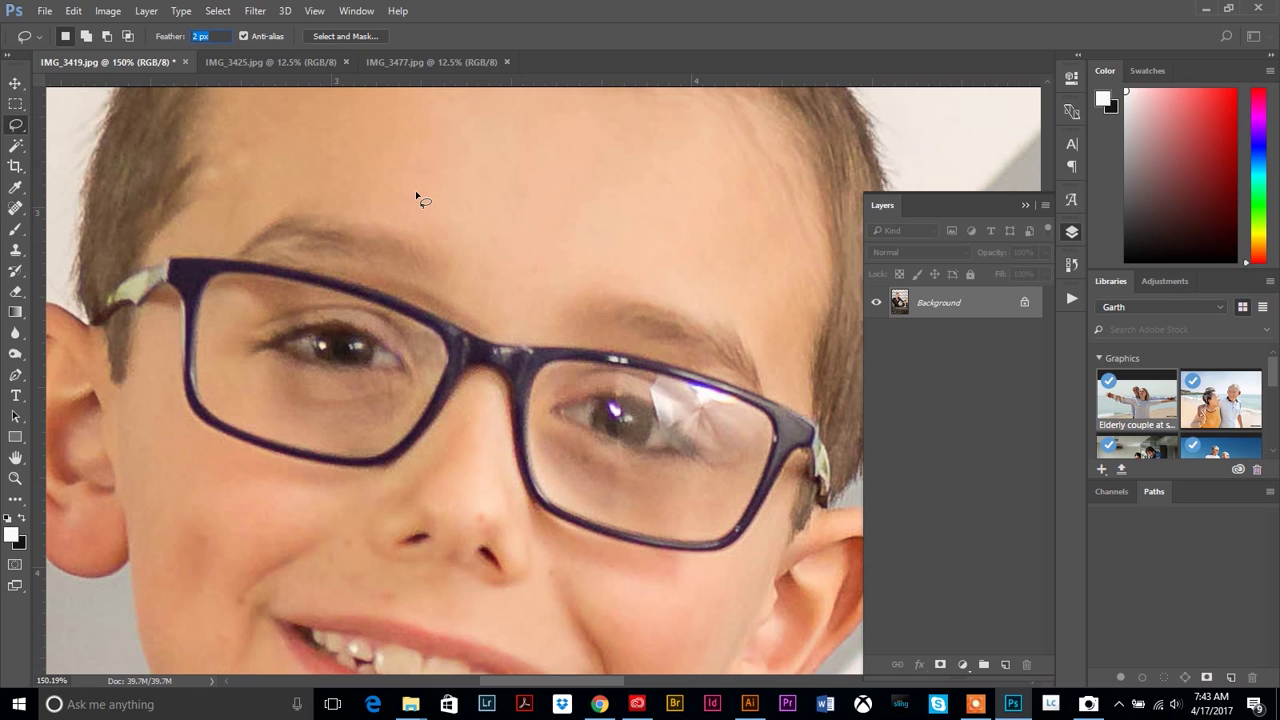
pyautogui.write('5')
pyautogui.moveTo(199, 241); pyautogui.dragTo(171, 244)
pyautogui.moveTo(160, 287)
pyautogui.mouseDown()
pyautogui.moveTo(186, 406)
pyautogui.moveTo(222, 455)
pyautogui.moveTo(386, 489)
pyautogui.moveTo(462, 421)
pyautogui.mouseUp()
pyautogui.moveTo(490, 349); pyautogui.dragTo(436, 301)
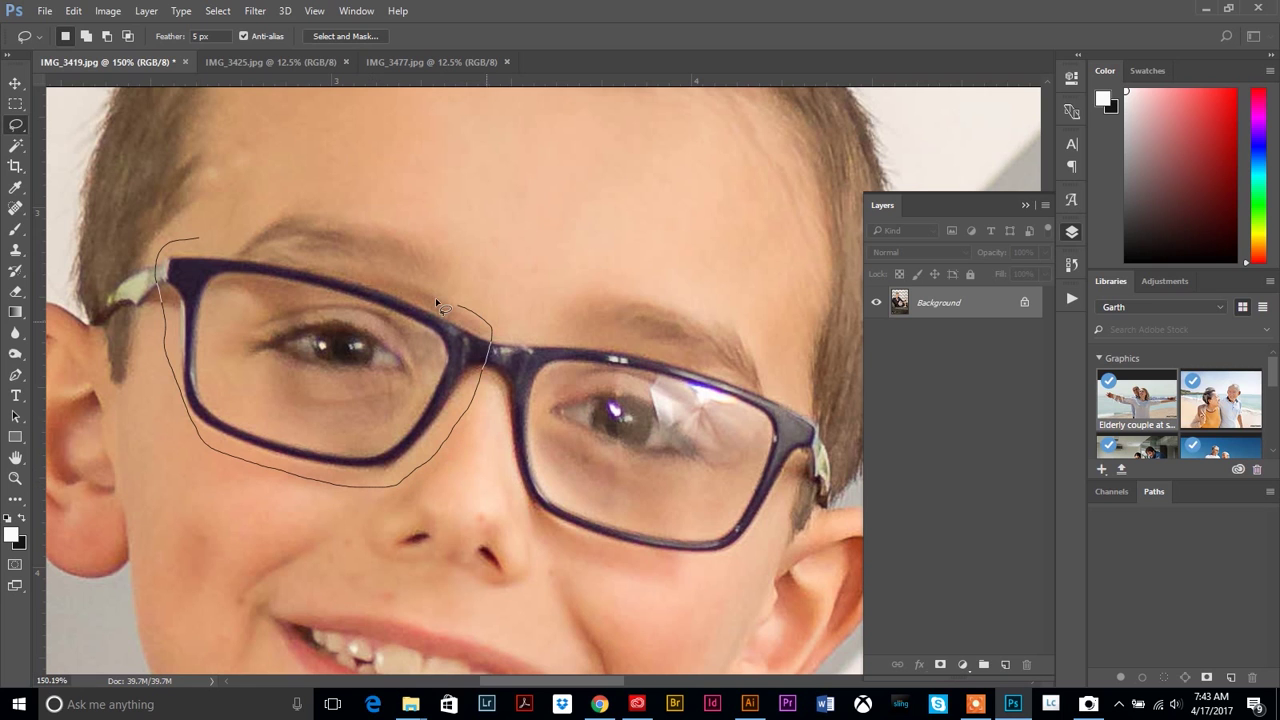
pyautogui.moveTo(368, 276); pyautogui.dragTo(190, 241)
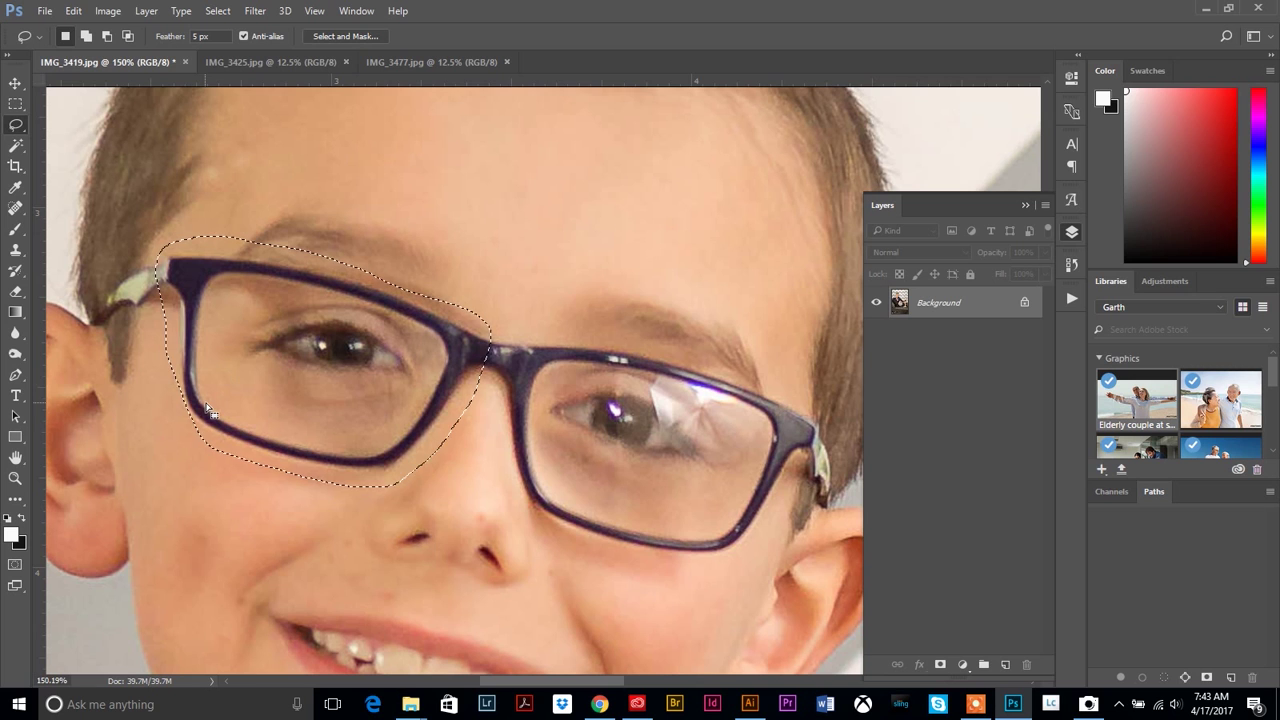
# - Copy the selected lens to a new layer and check it in isolation with the Background temporarily hidden
pyautogui.click(13, 85)
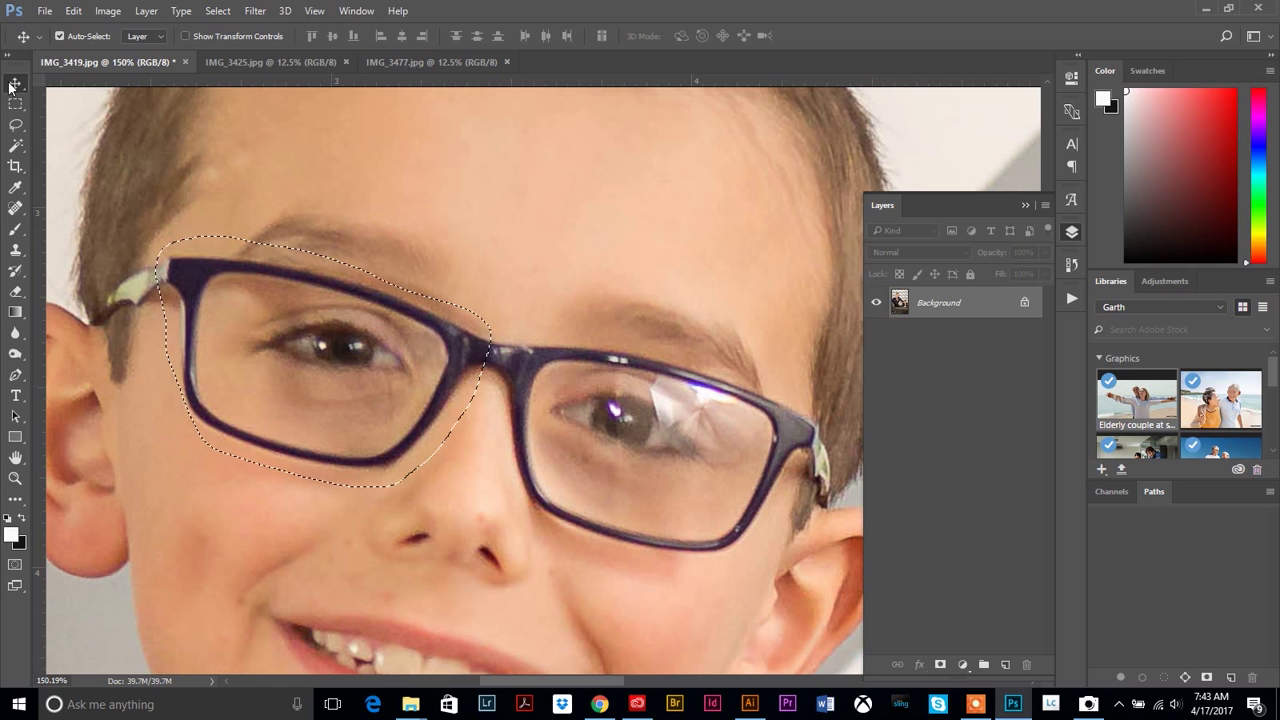
pyautogui.press('ctrl')
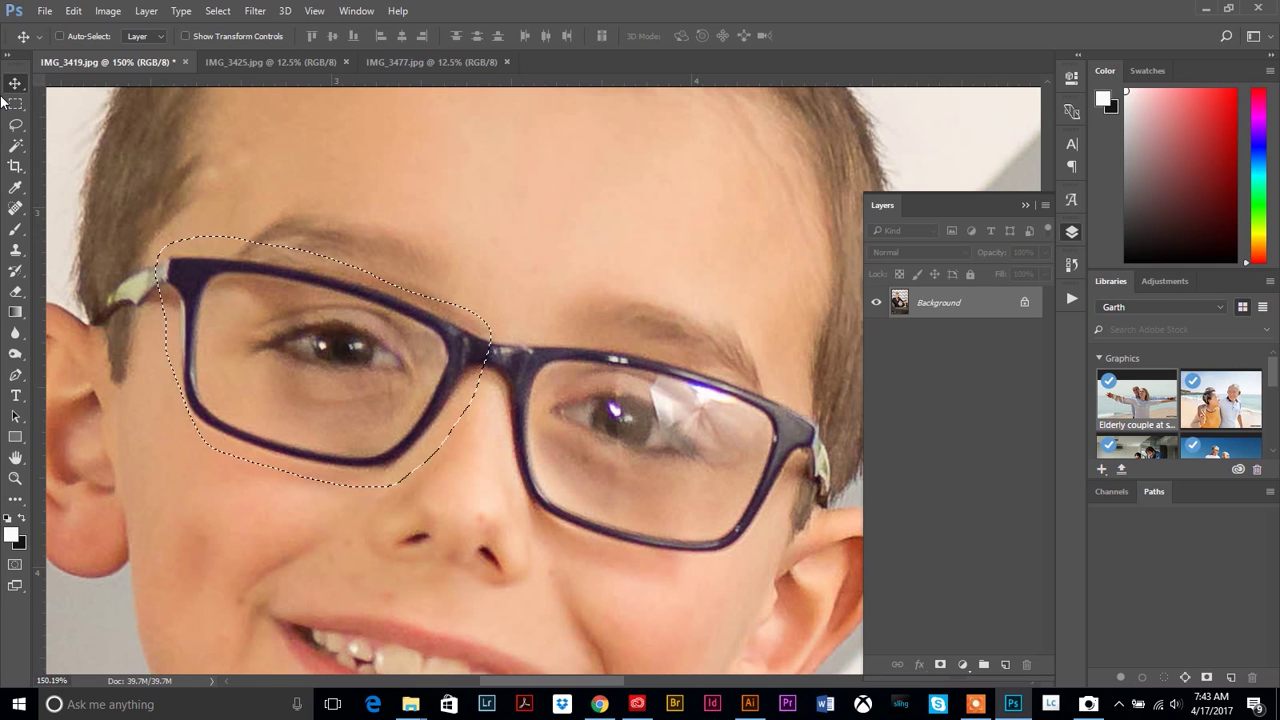
pyautogui.hotkey('ctrl', 'j')
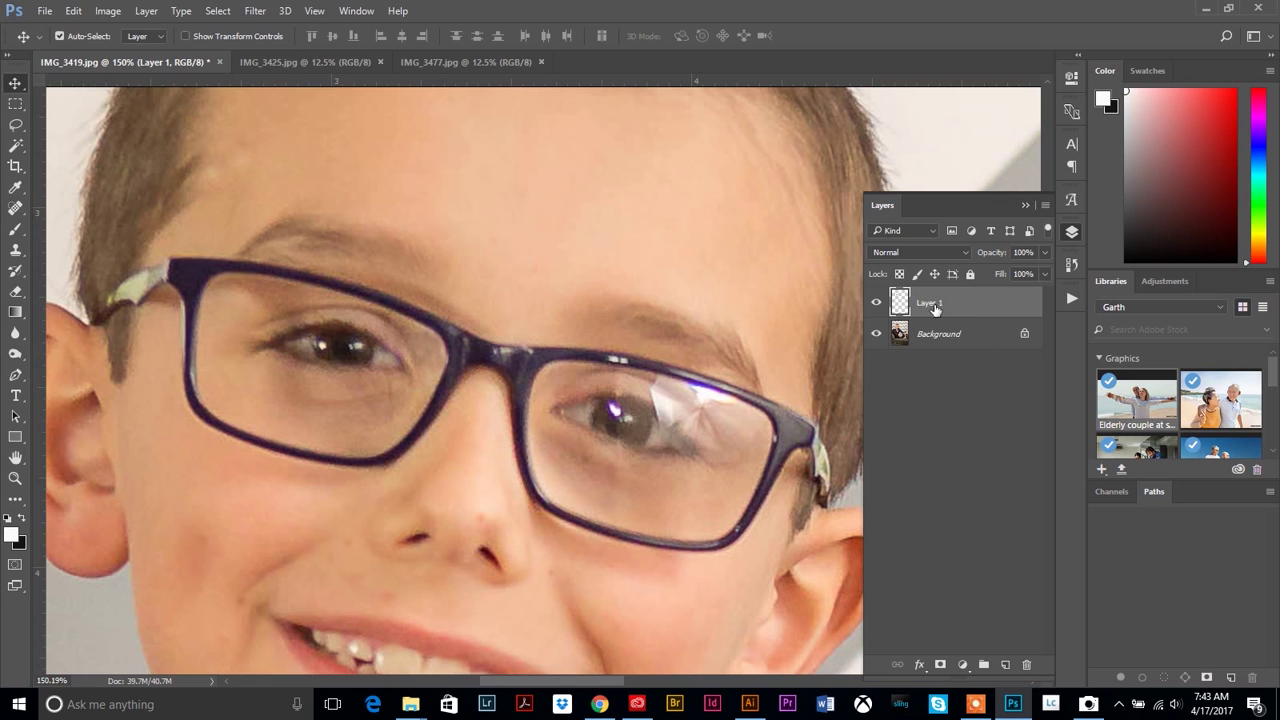
pyautogui.click(877, 334)
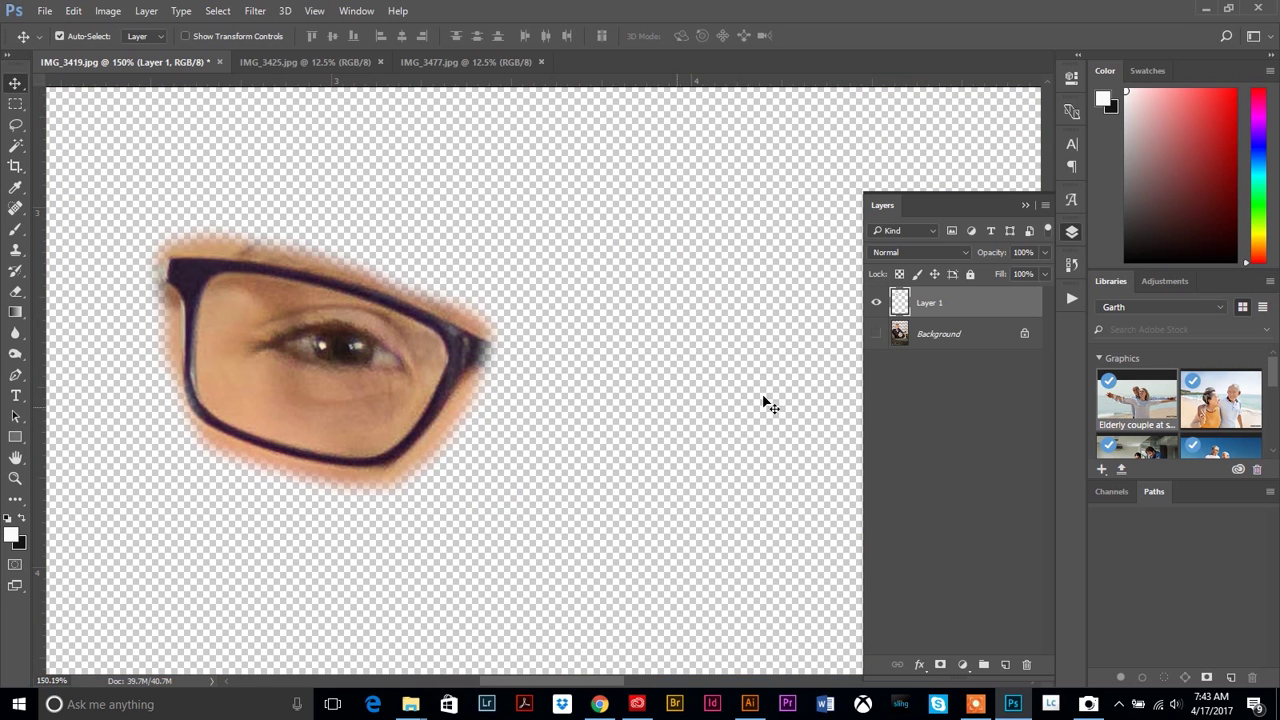
pyautogui.click(877, 334)
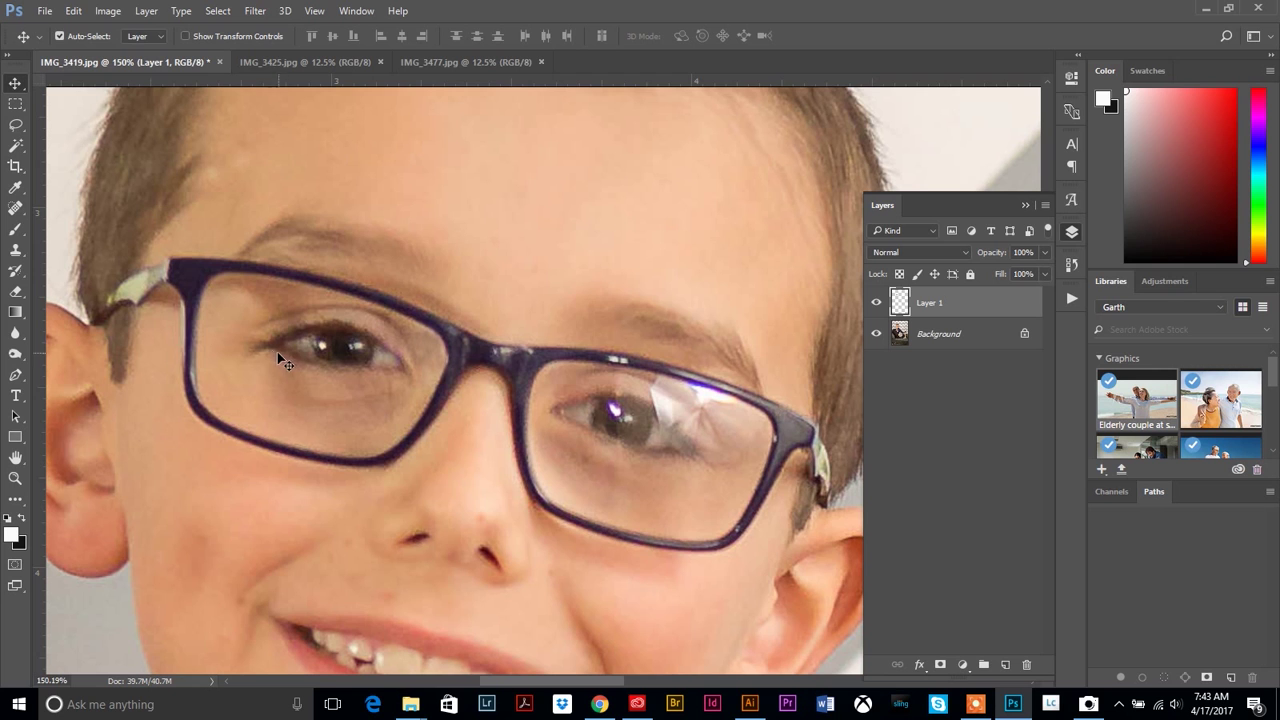
# - Move the copied lens over the right lens that has the glare, flip it horizontally and shift it slightly upward
pyautogui.moveTo(279, 347); pyautogui.dragTo(597, 429)
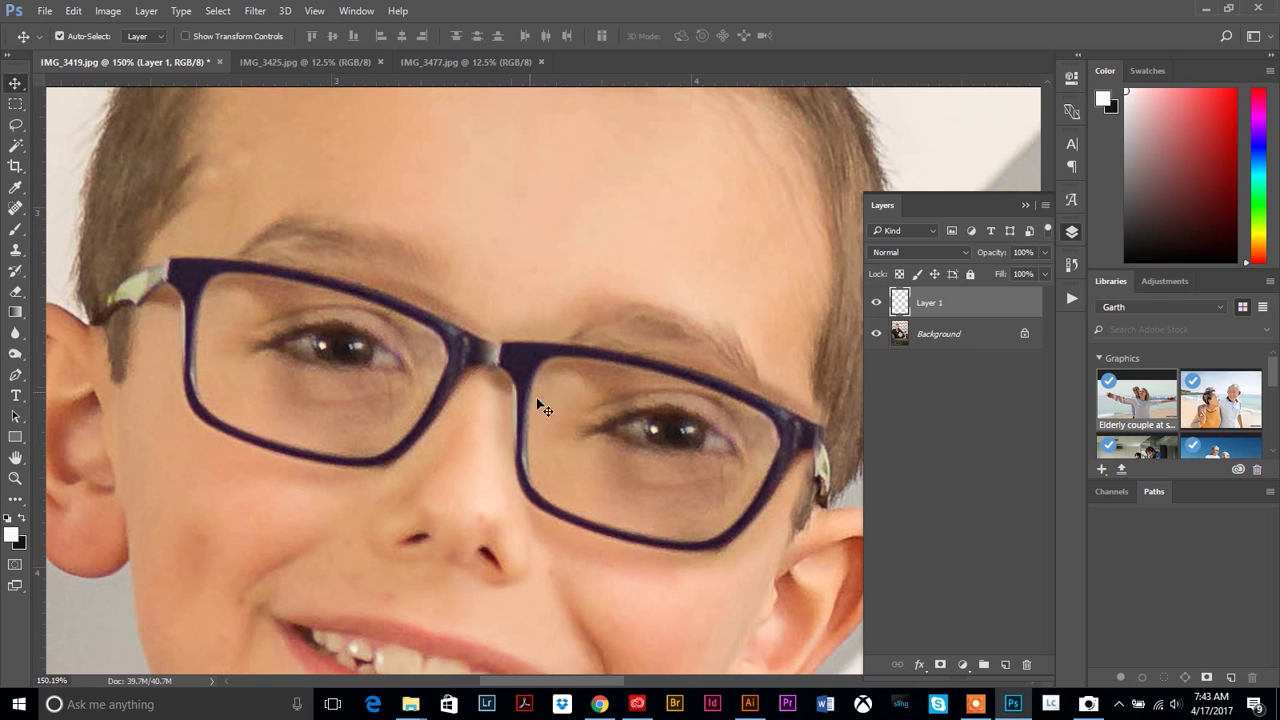
pyautogui.moveTo(548, 400); pyautogui.dragTo(542, 396)
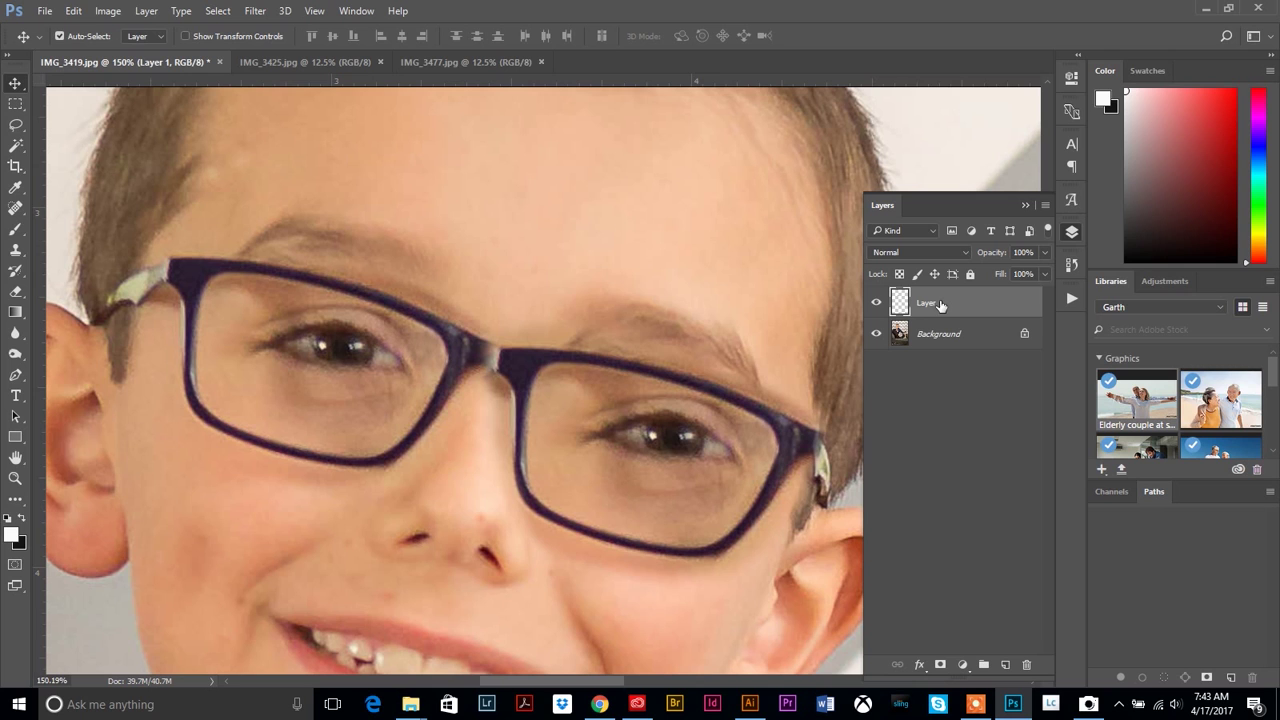
pyautogui.click(76, 12)
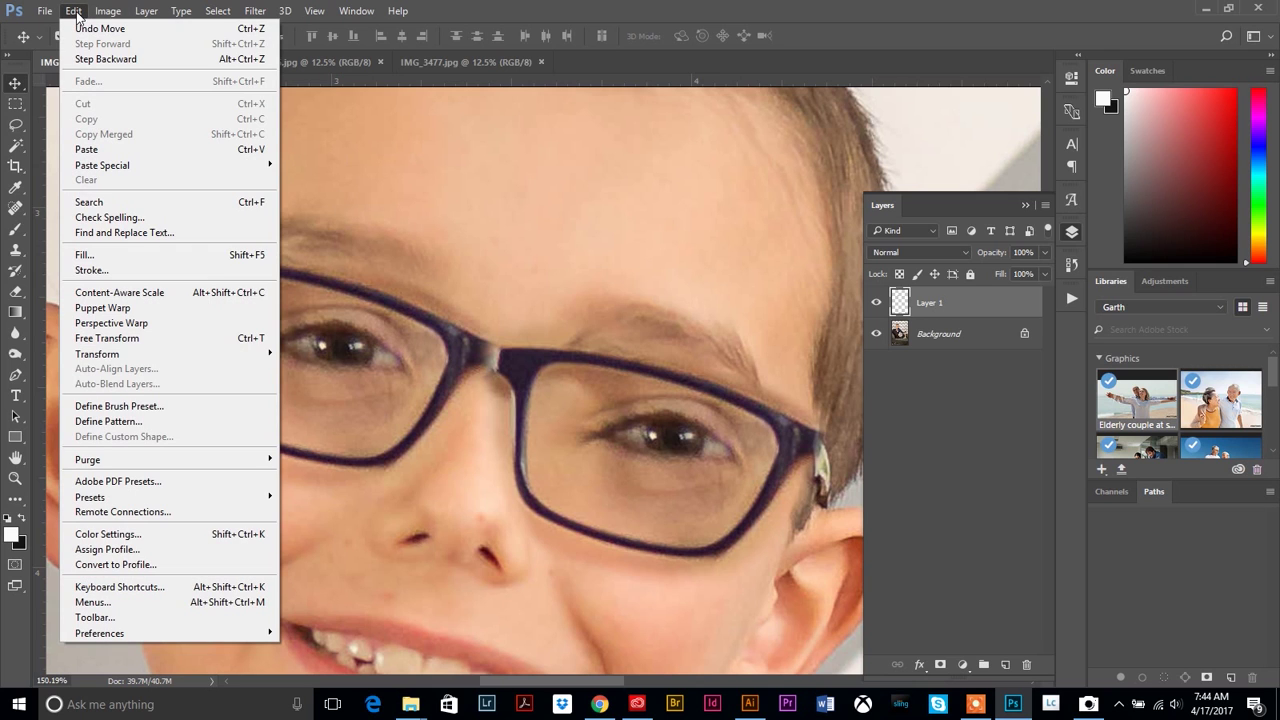
pyautogui.moveTo(128, 358)
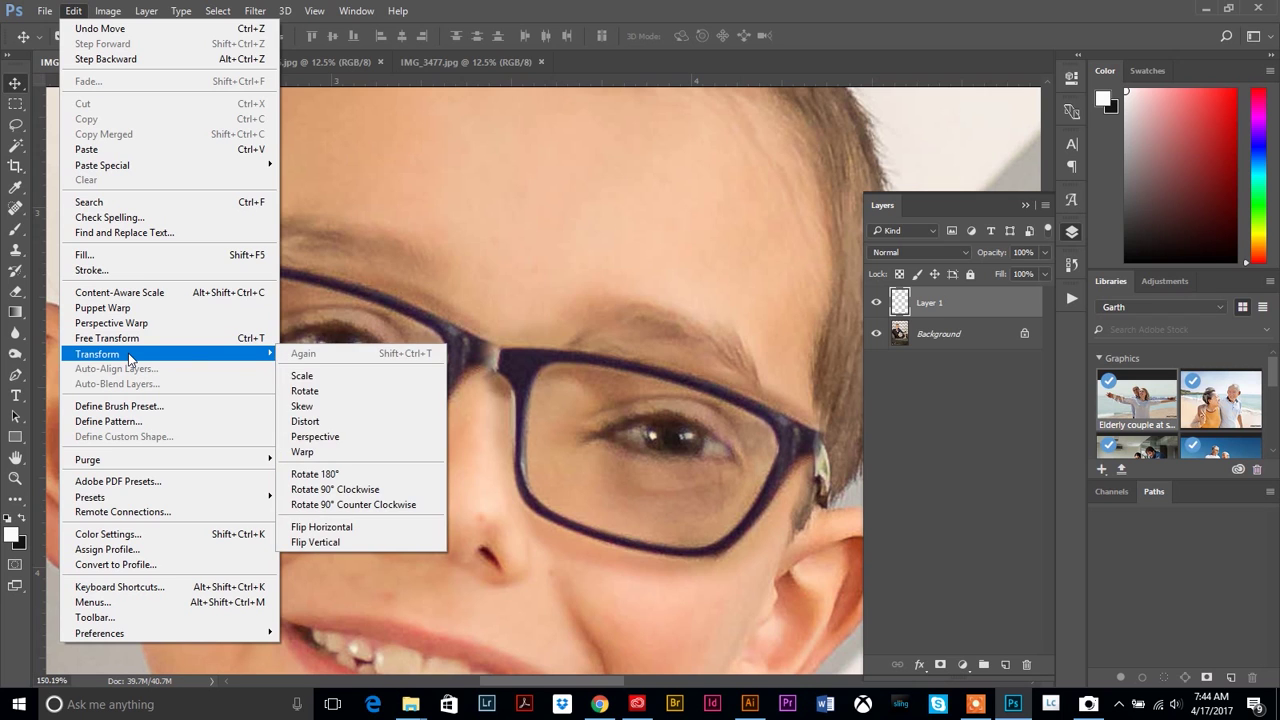
pyautogui.click(341, 530)
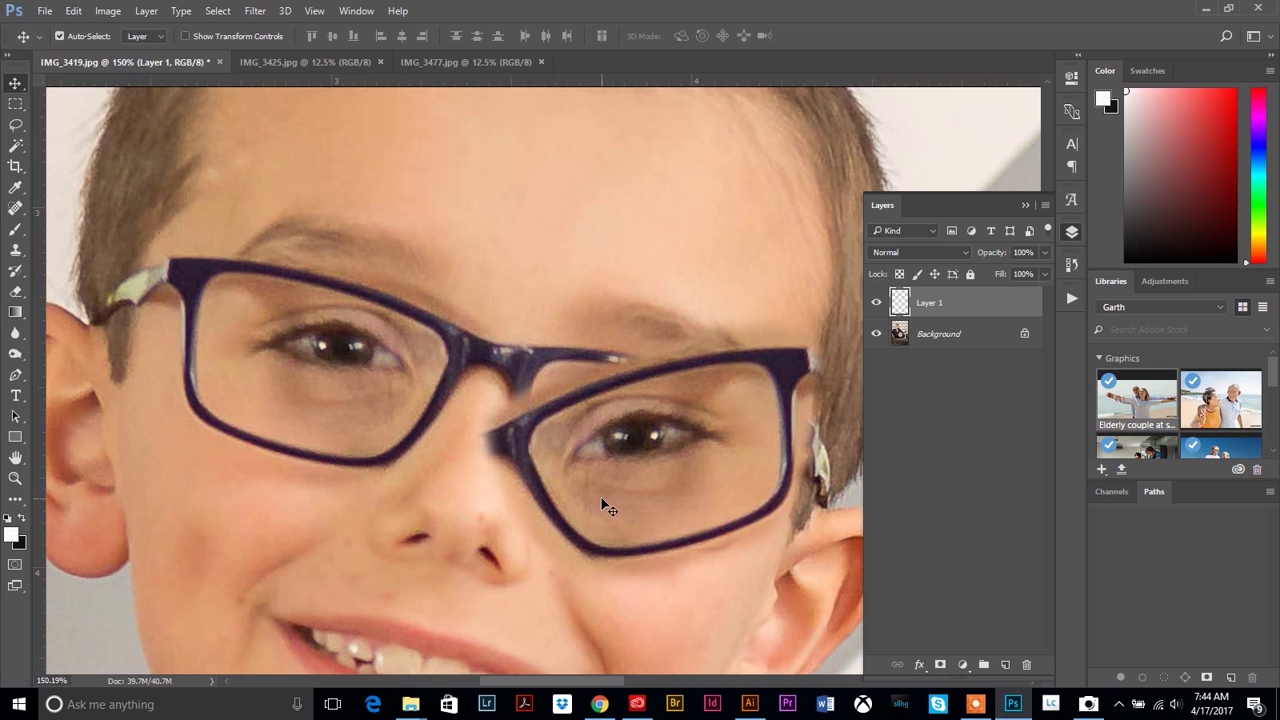
pyautogui.moveTo(601, 491); pyautogui.dragTo(596, 460)
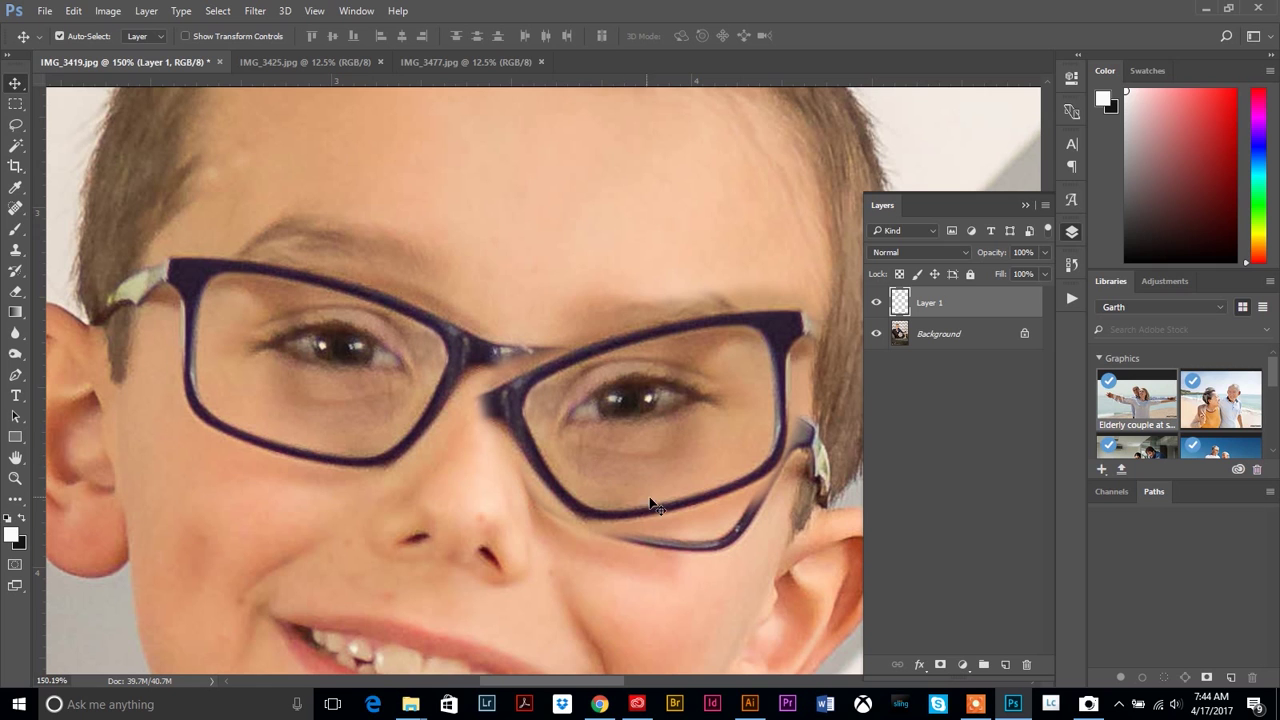
# - Rotate the flipped lens copy by 26.34° and align it with the right side of the glasses frame
pyautogui.click(74, 11)
pyautogui.moveTo(100, 355)
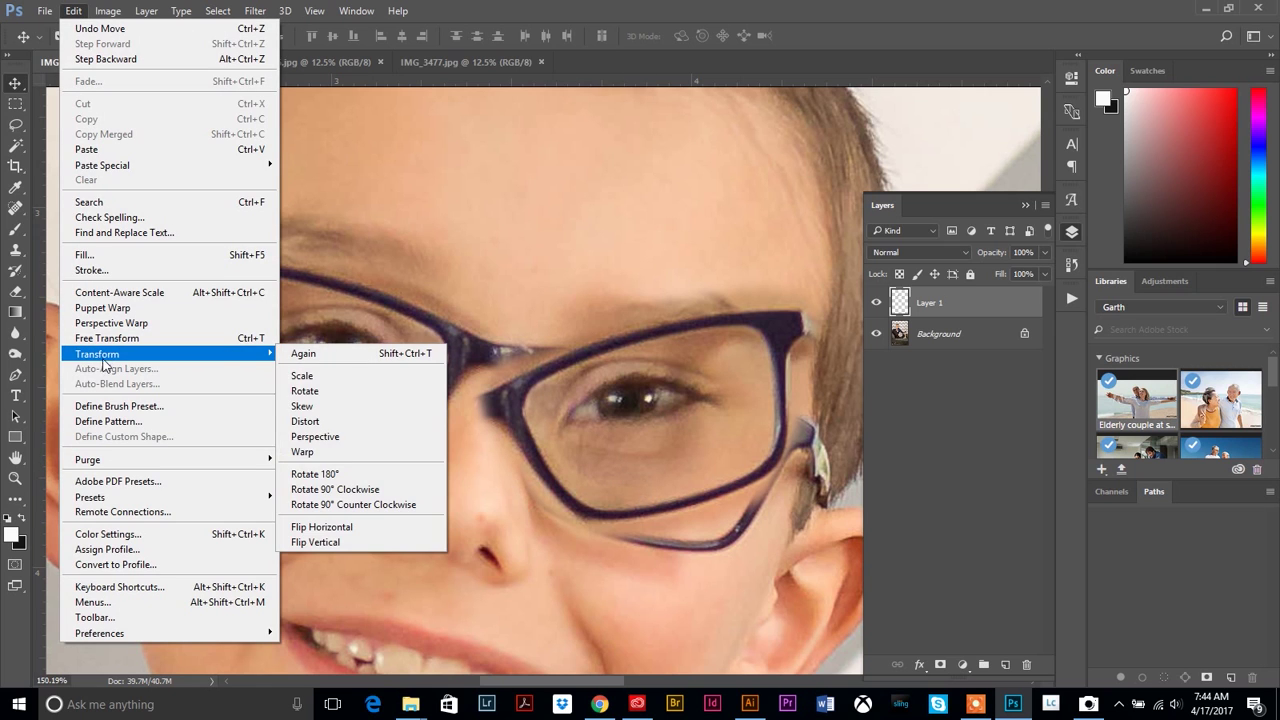
pyautogui.click(322, 391)
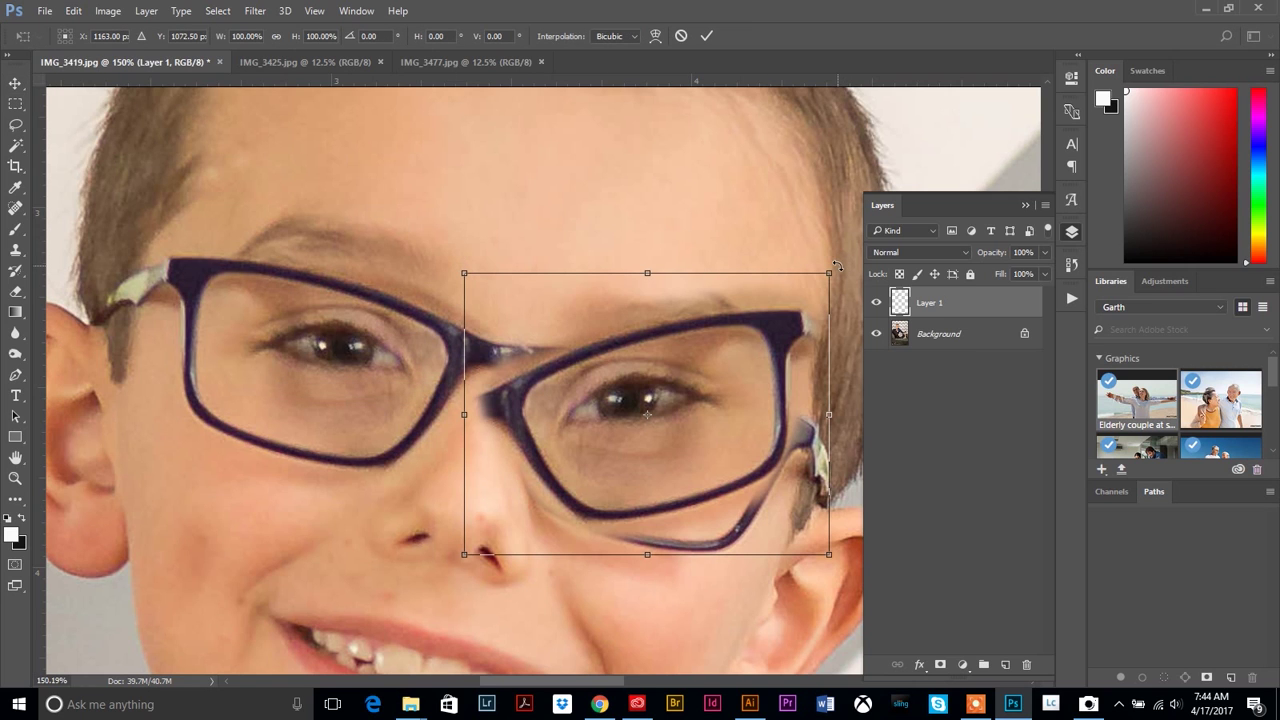
pyautogui.moveTo(836, 264); pyautogui.dragTo(808, 424)
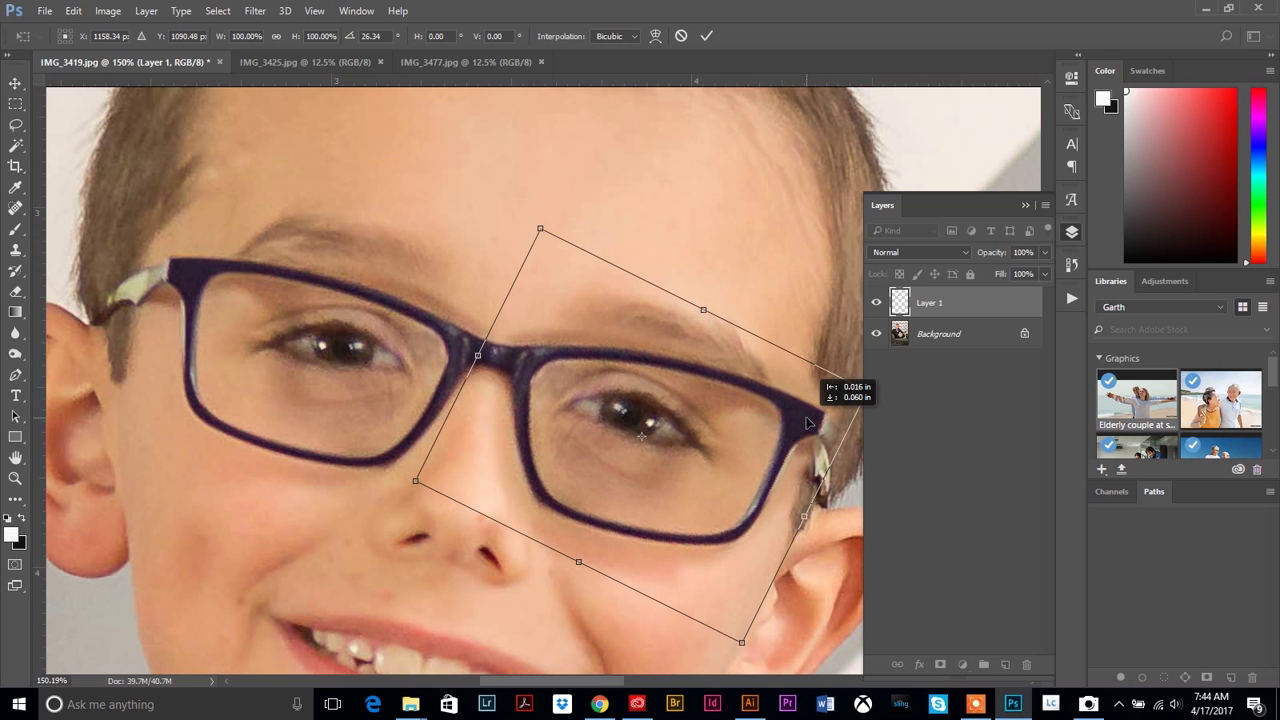
pyautogui.moveTo(808, 424); pyautogui.dragTo(808, 424)
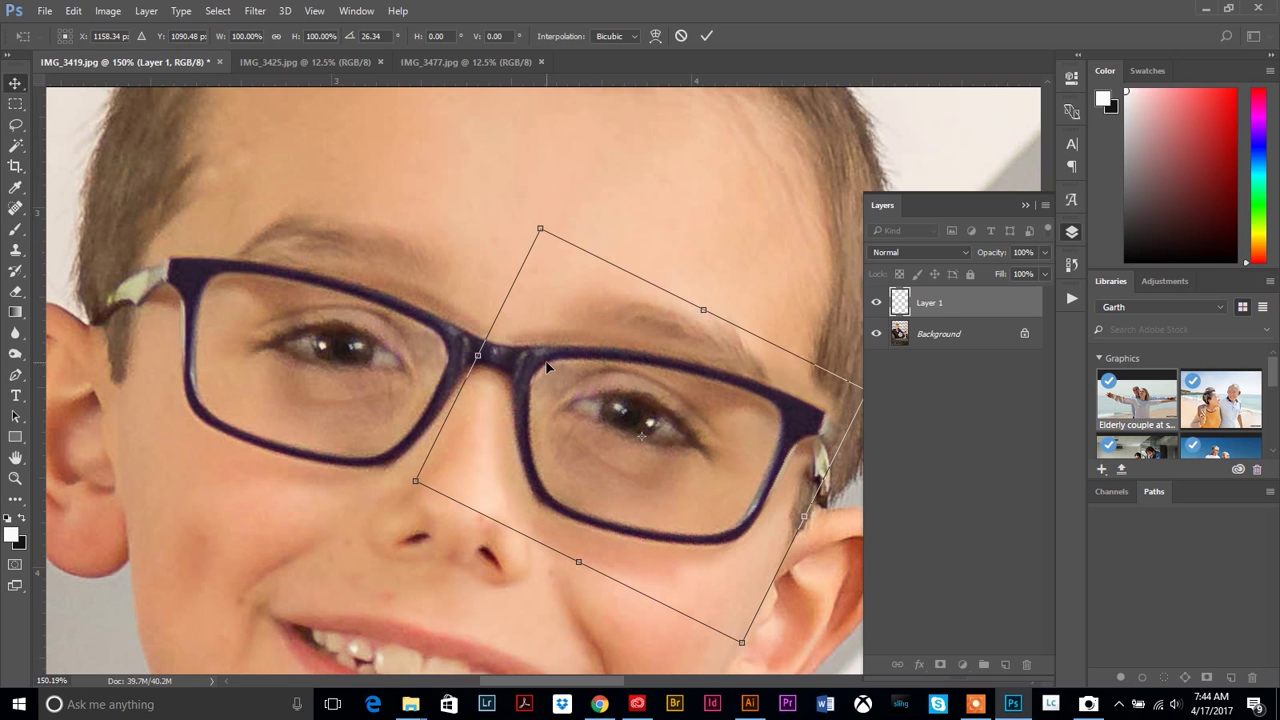
pyautogui.press('Return')
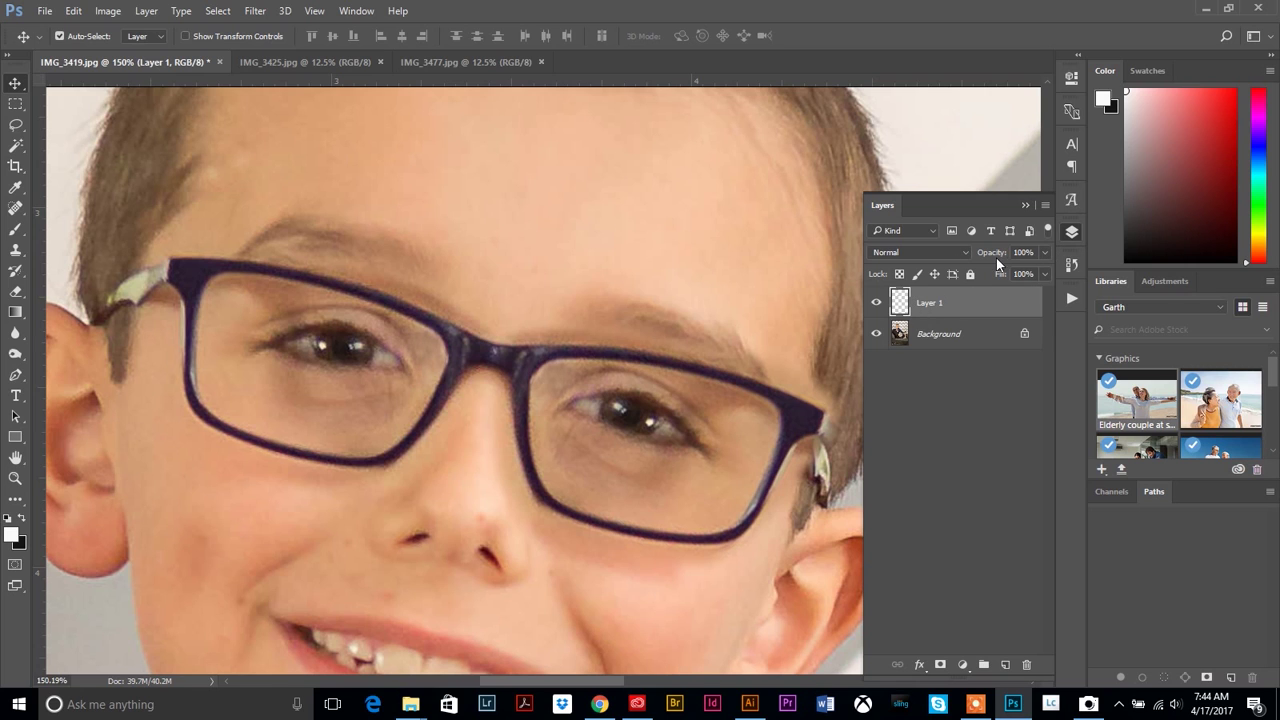
# - Lower the opacity of the lens copy's layer to 61%
pyautogui.click(1044, 253)
pyautogui.moveTo(1041, 274); pyautogui.dragTo(1015, 276)
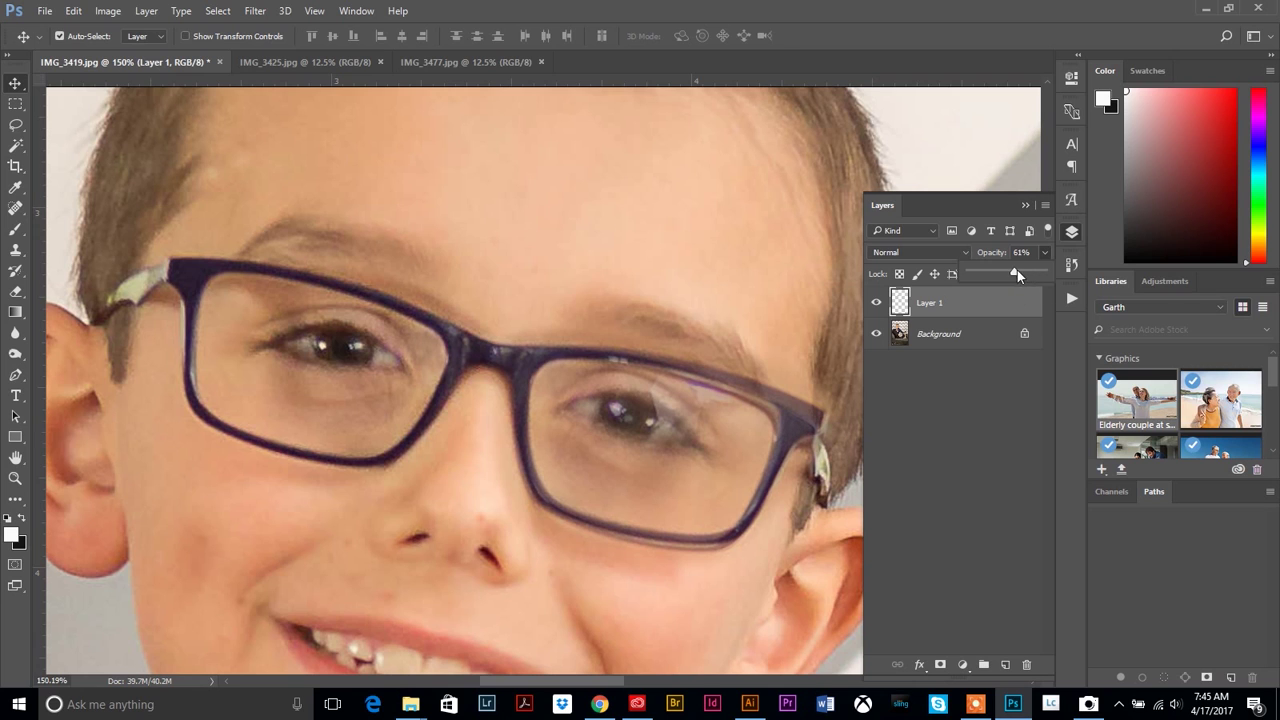
# - Rotate the lens copy by 2.11° and shift it slightly down to line up with the glasses frame
pyautogui.click(74, 12)
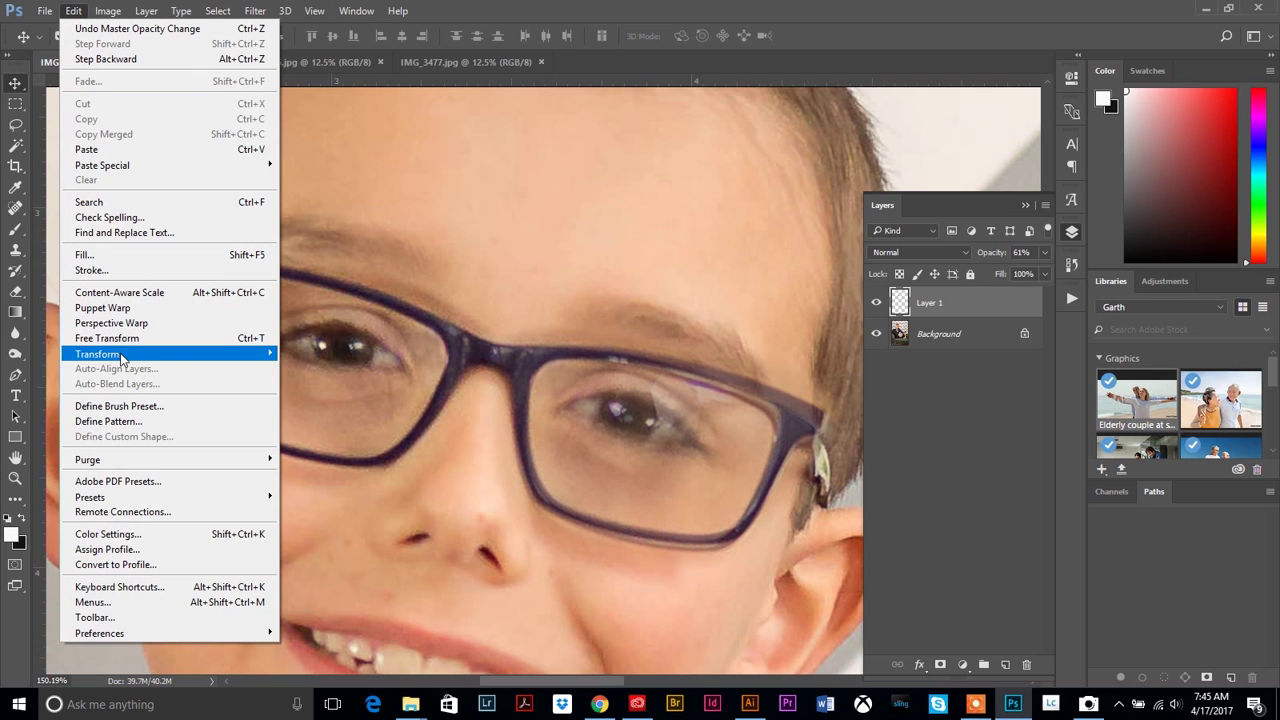
pyautogui.moveTo(122, 356)
pyautogui.click(340, 390)
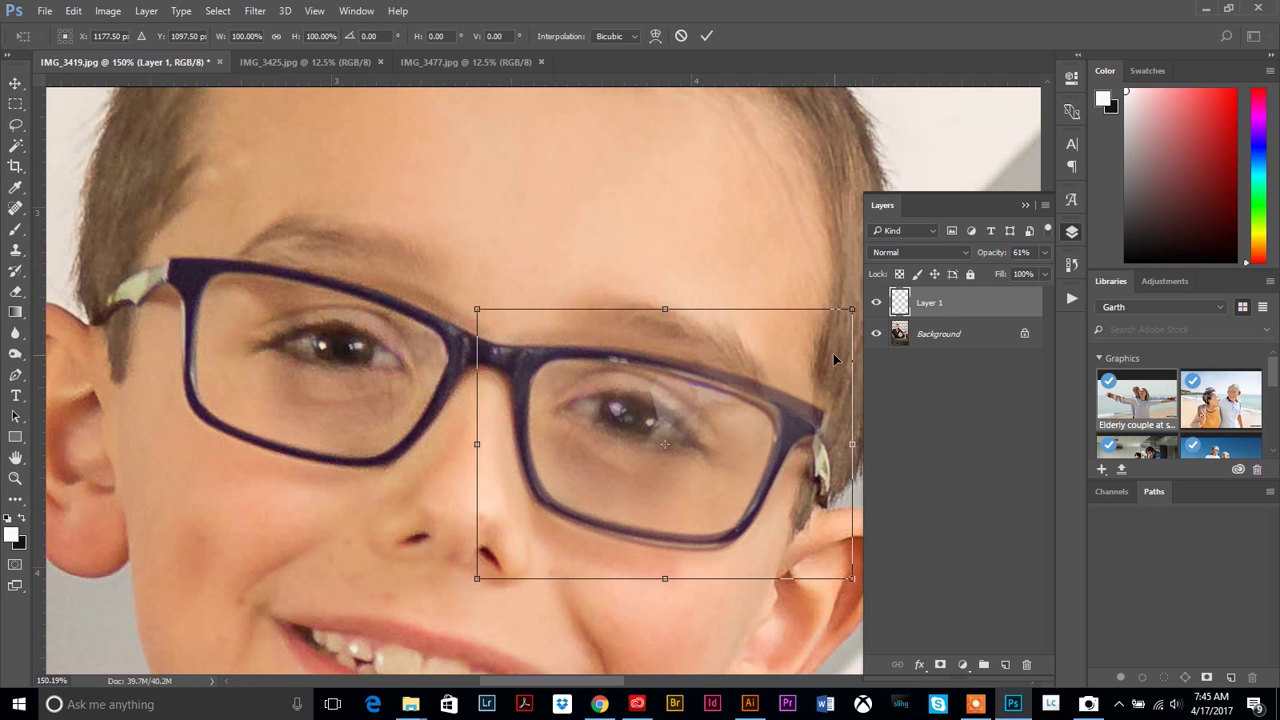
pyautogui.moveTo(860, 297); pyautogui.dragTo(892, 286)
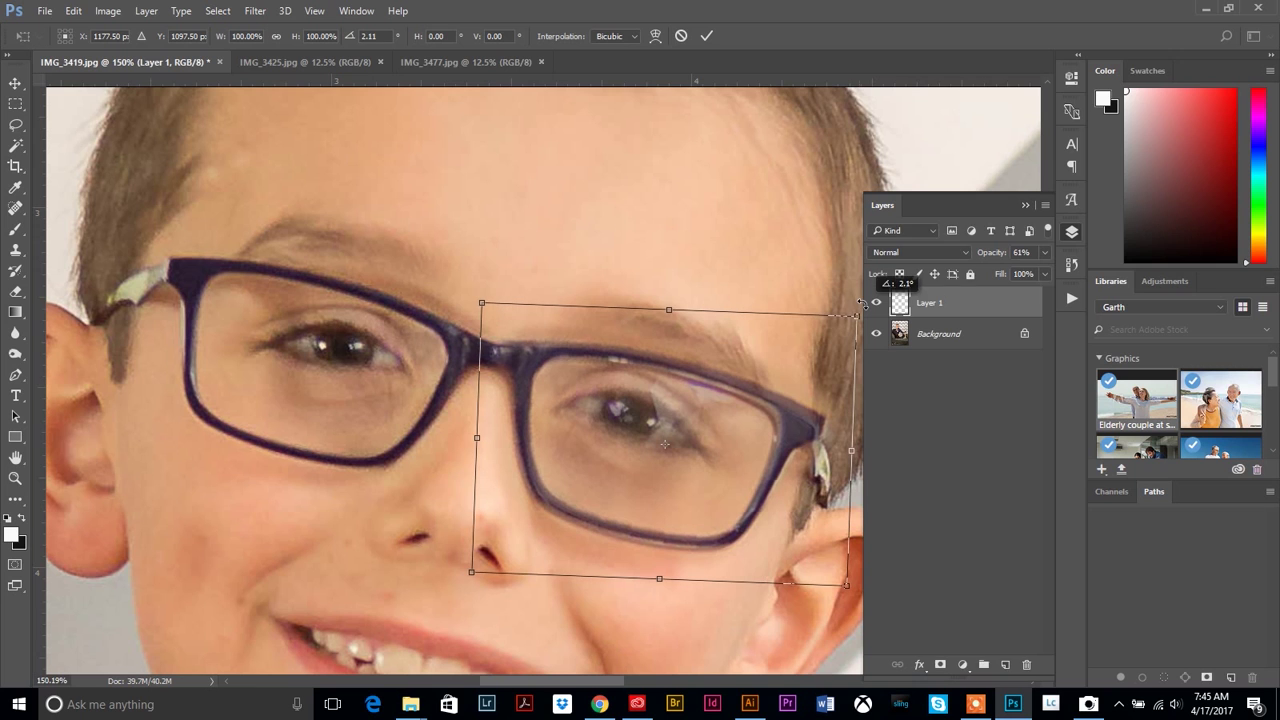
pyautogui.moveTo(803, 428); pyautogui.dragTo(796, 433)
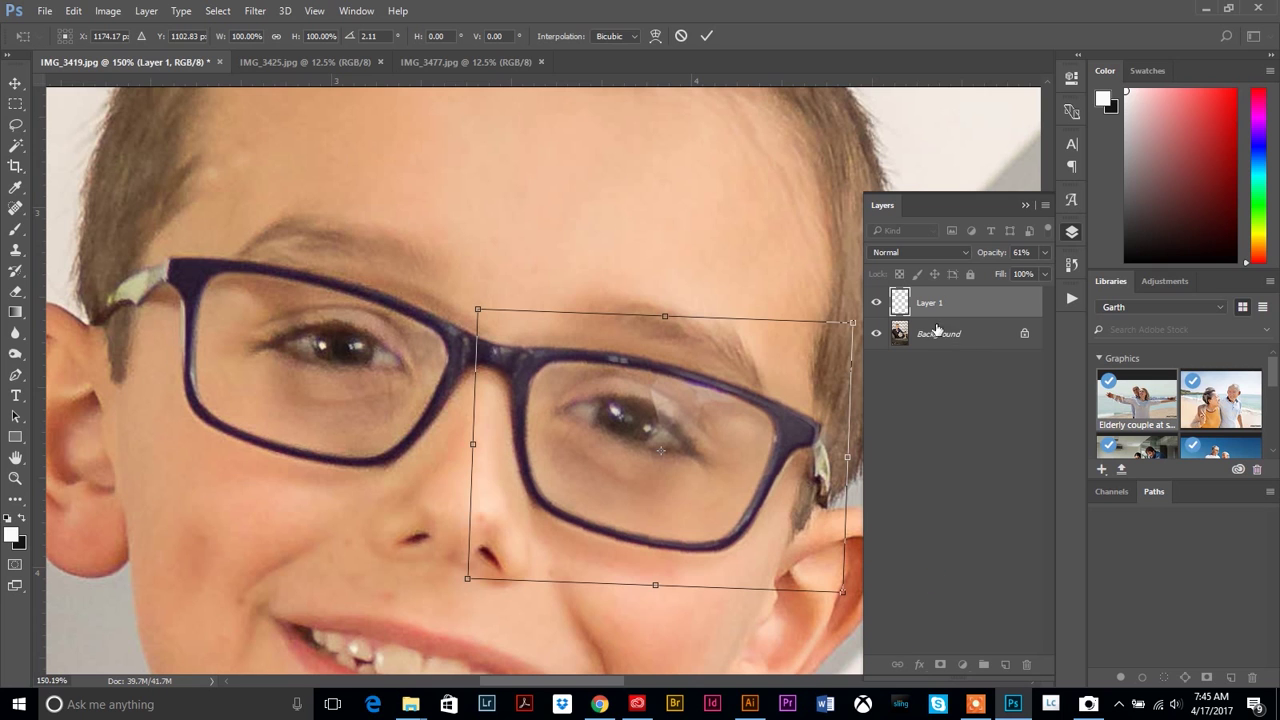
pyautogui.press('Return')
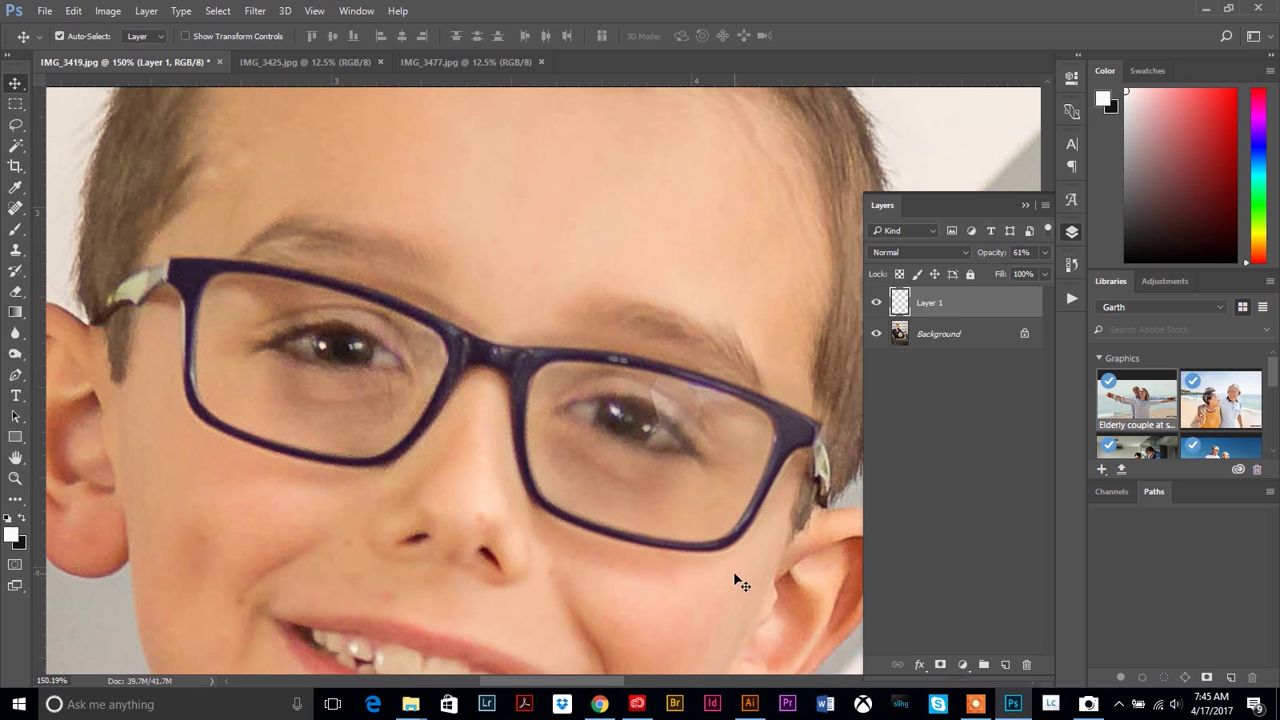
# - Restore the lens copy's layer opacity to 100% and set up the Eraser with a soft 39 px brush
pyautogui.click(1046, 256)
pyautogui.moveTo(1017, 276); pyautogui.dragTo(1055, 275)
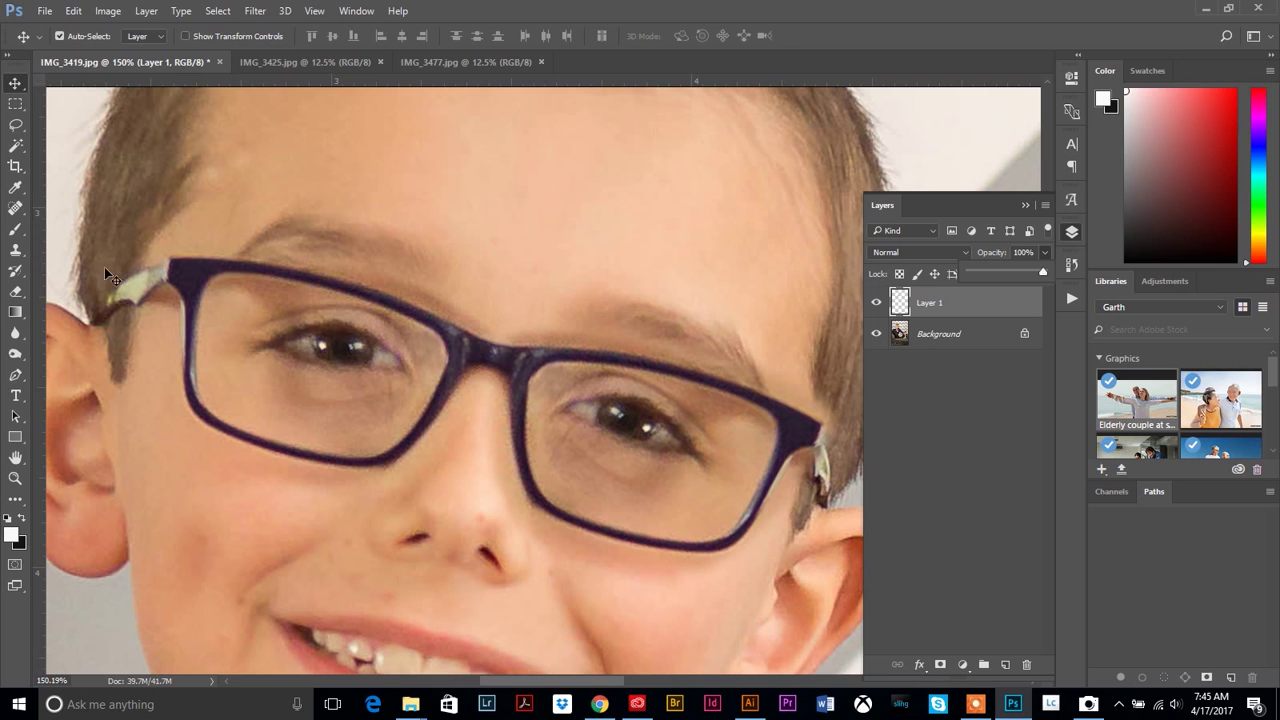
pyautogui.click(15, 293)
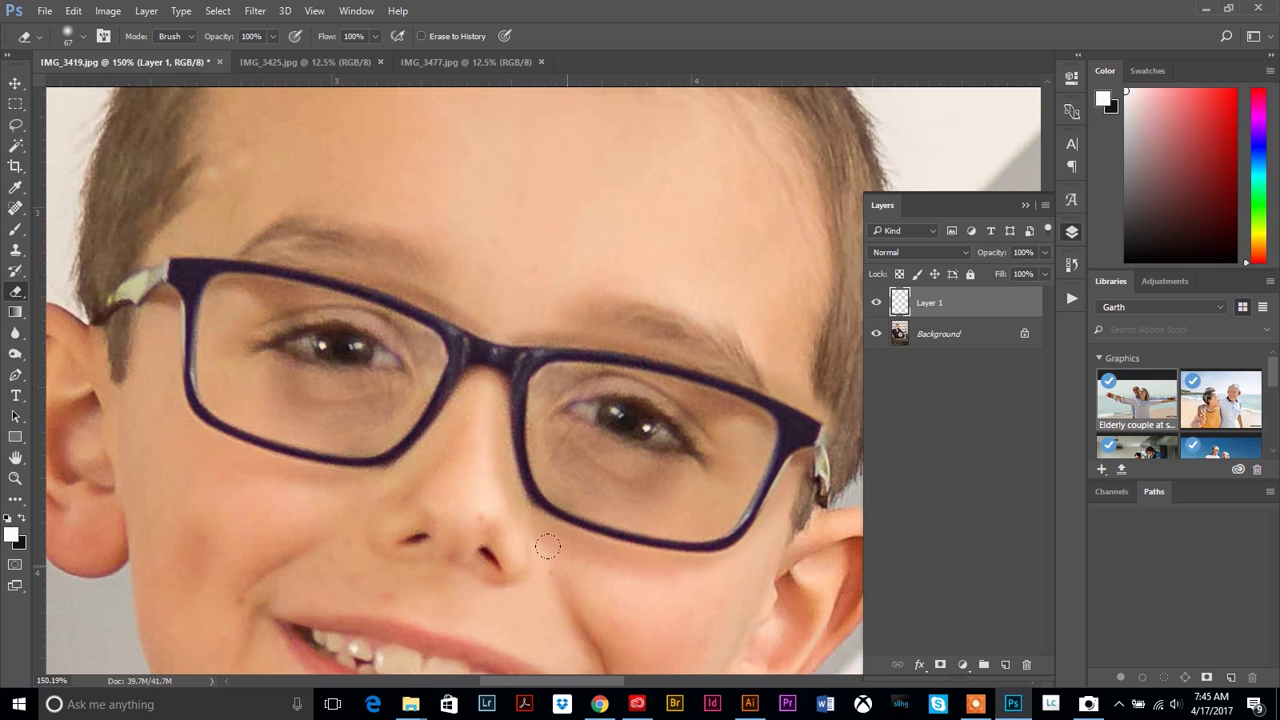
pyautogui.click(83, 37)
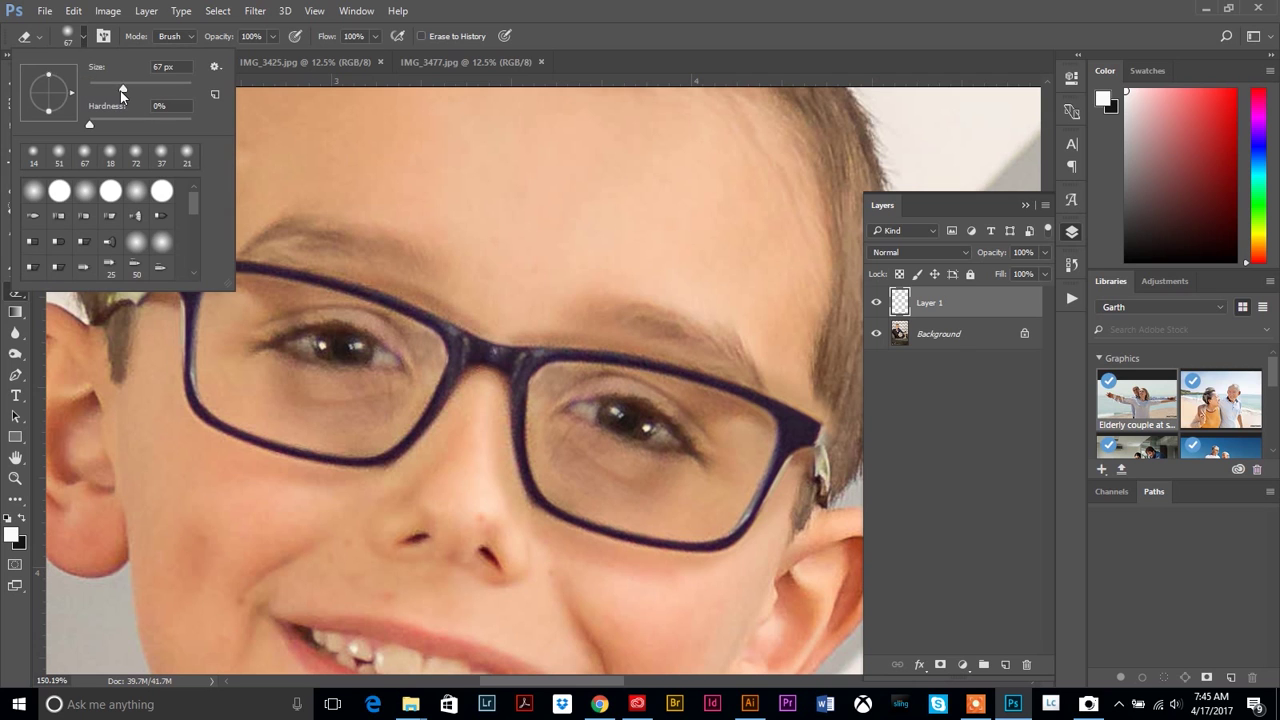
pyautogui.press('Return')
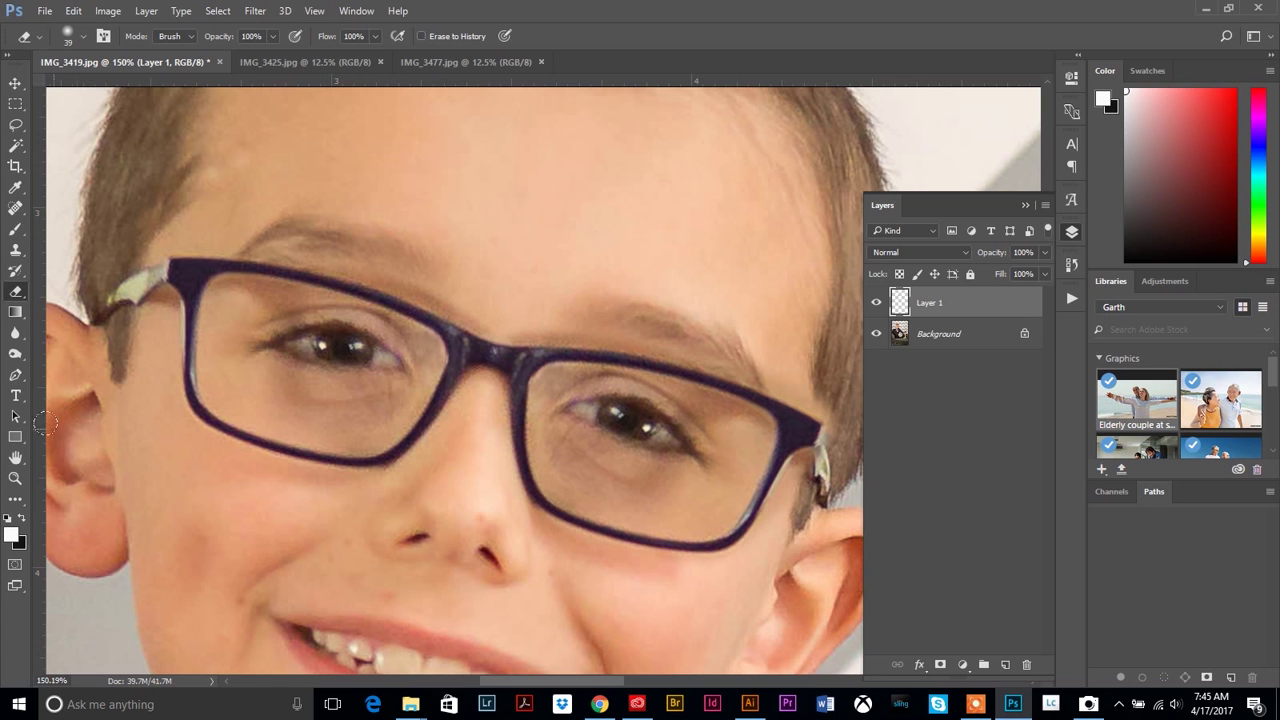
# - Inspect the retouched glasses in the context of the whole photo at 25% zoom
pyautogui.click(15, 477)
pyautogui.keyDown('alt'); pyautogui.click(612, 413); pyautogui.keyUp('alt')
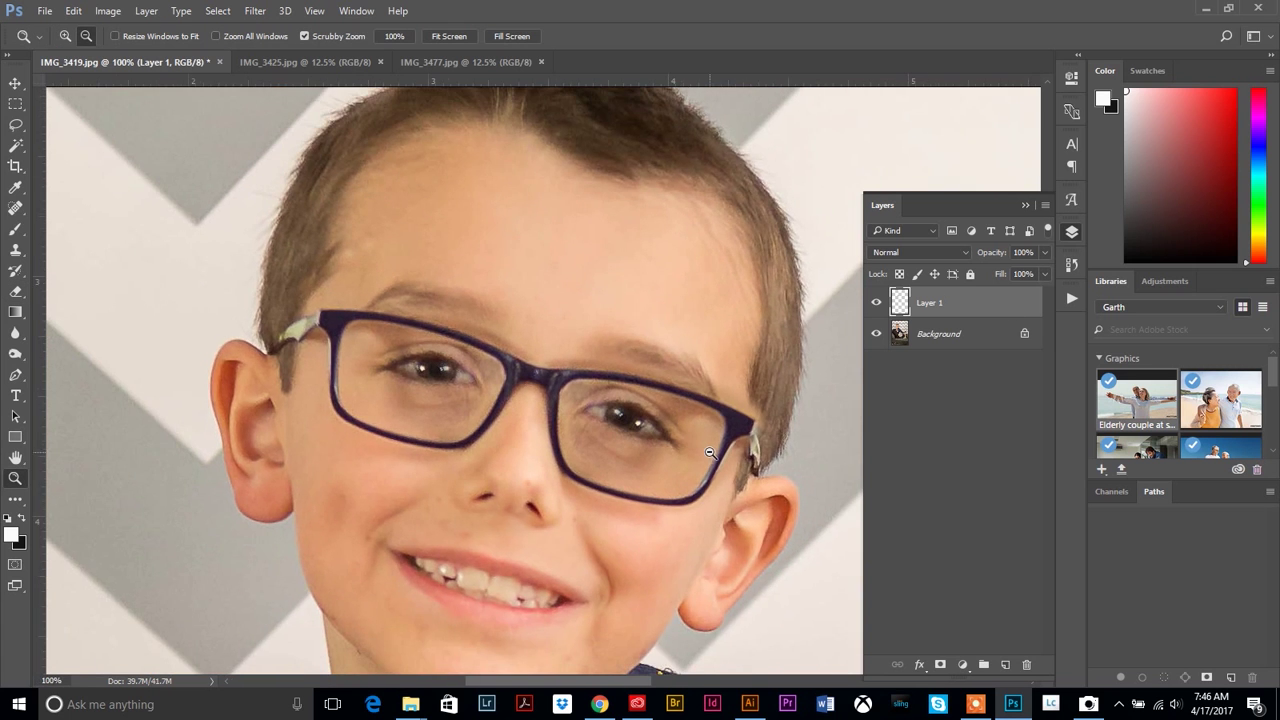
pyautogui.keyDown('alt'); pyautogui.click(711, 455); pyautogui.keyUp('alt')
pyautogui.keyDown('alt'); pyautogui.click(742, 473); pyautogui.keyUp('alt')
pyautogui.keyDown('alt'); pyautogui.click(745, 475); pyautogui.keyUp('alt')
pyautogui.keyDown('alt'); pyautogui.click(771, 478); pyautogui.keyUp('alt')
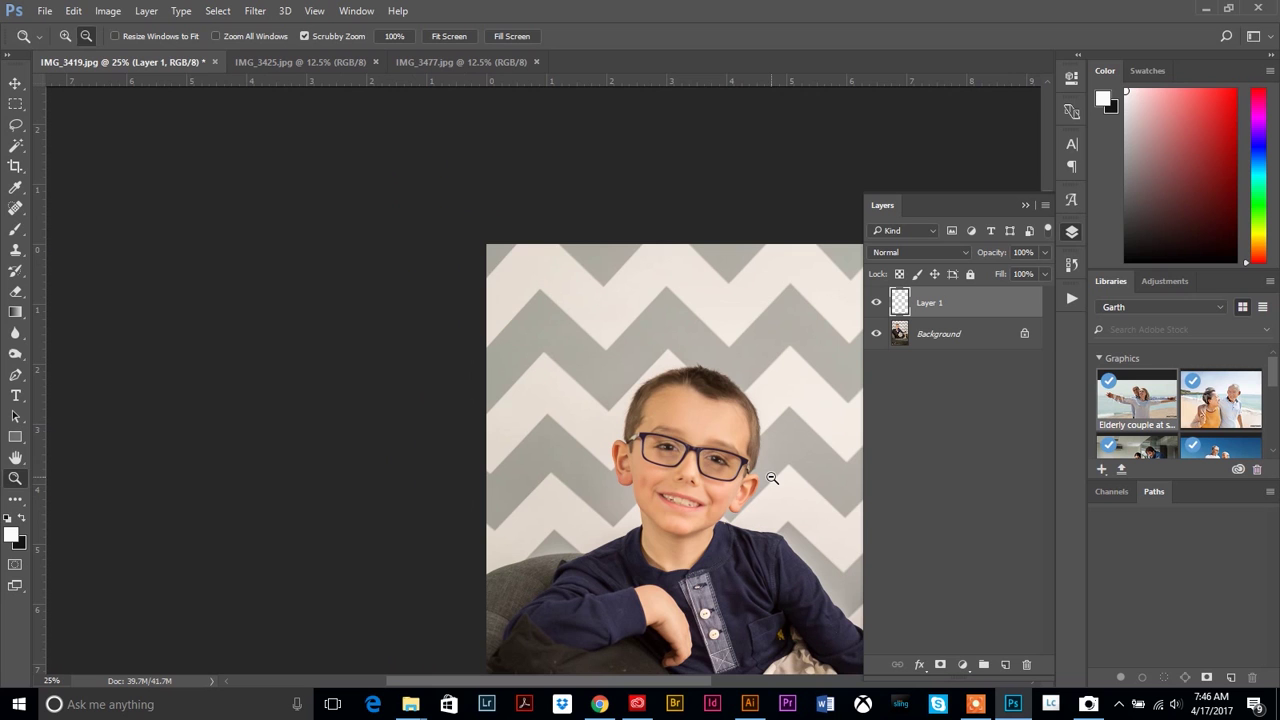
pyautogui.click(15, 457)
pyautogui.moveTo(628, 412); pyautogui.dragTo(354, 268)
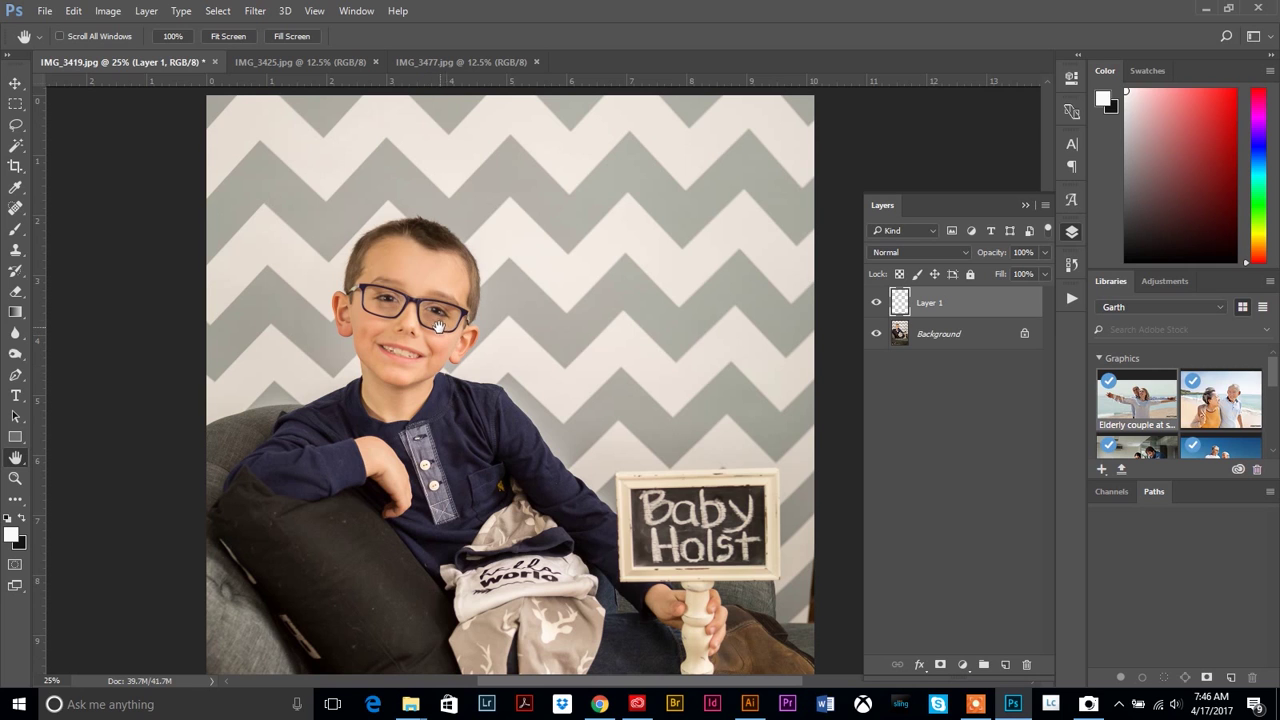
# - Brighten the lens copy's layer with a Brightness/Contrast adjustment, setting brightness to 21
pyautogui.click(108, 11)
pyautogui.moveTo(131, 51)
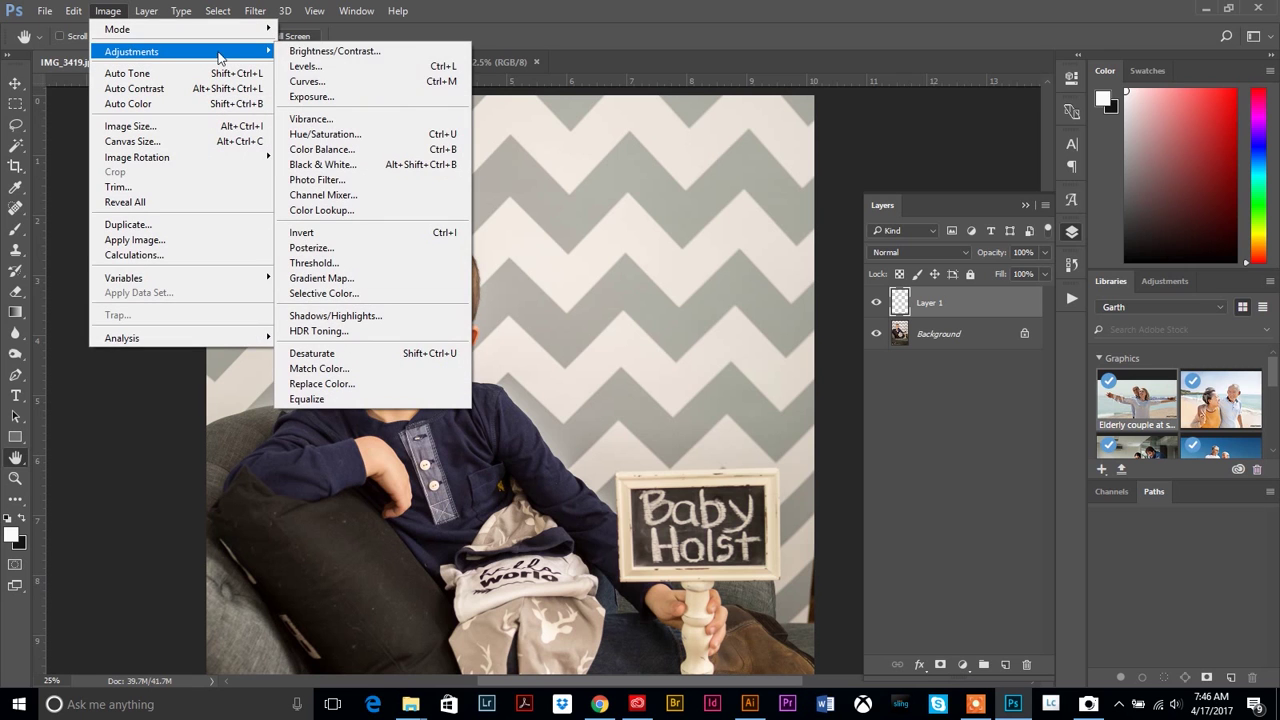
pyautogui.click(308, 51)
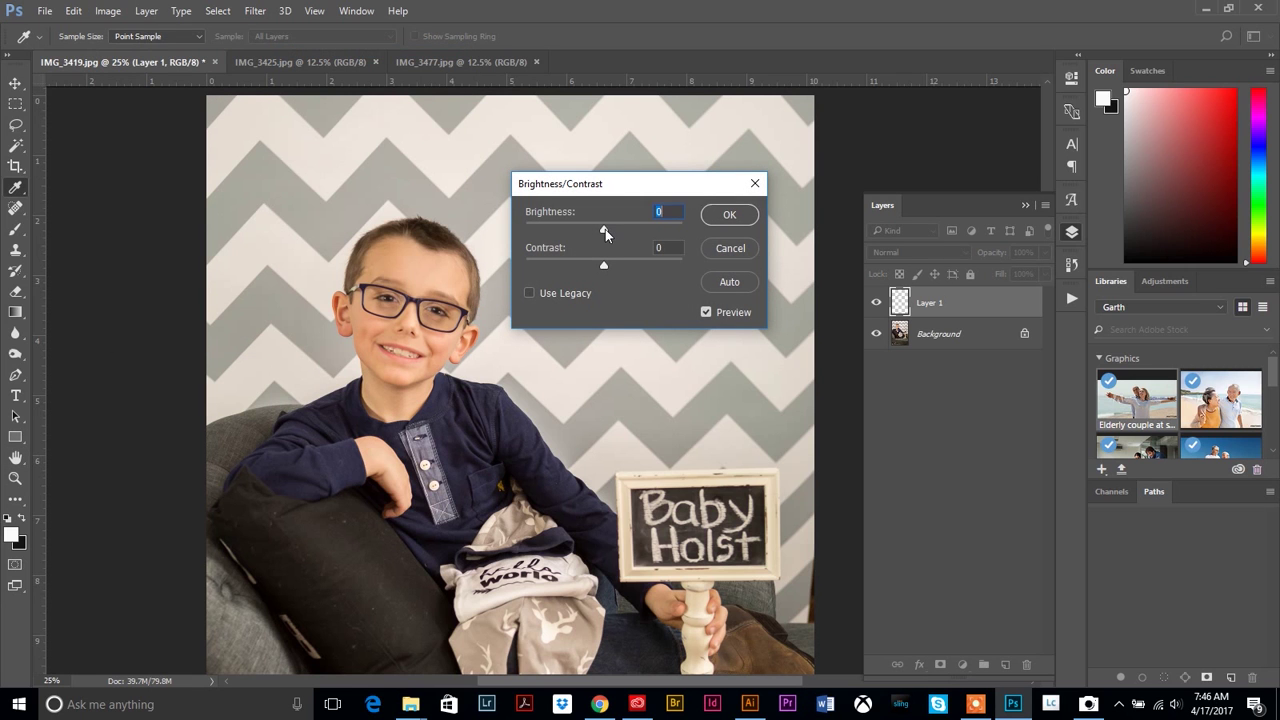
pyautogui.moveTo(605, 230); pyautogui.dragTo(616, 233)
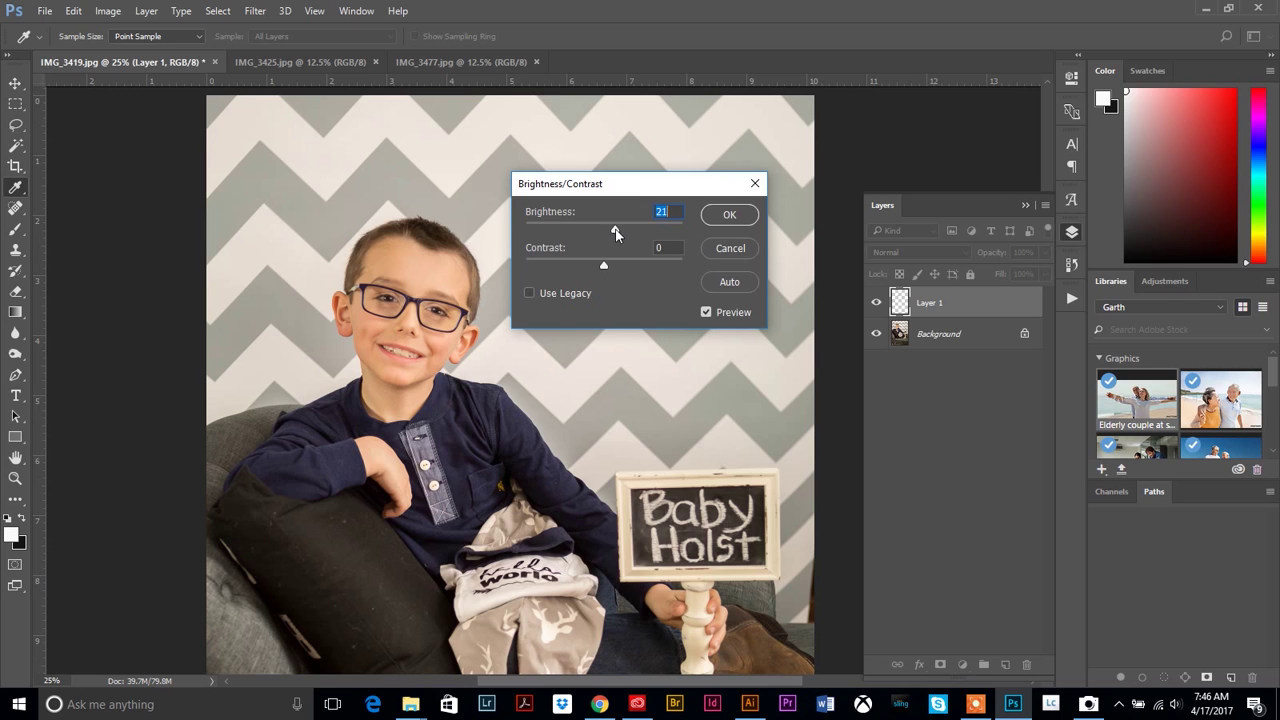
pyautogui.click(724, 217)
pyautogui.press('h')
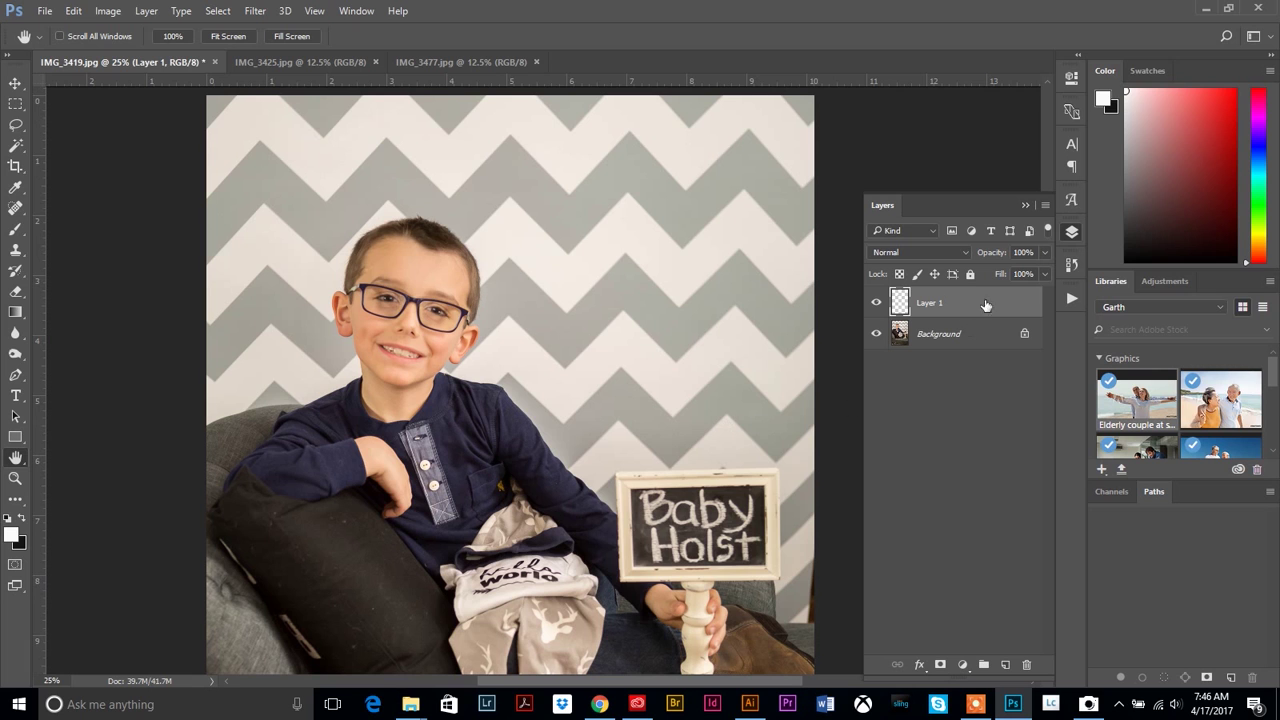
# - Flatten the image and save it as a JPEG at maximum quality 12 with the Baseline Optimized format
pyautogui.click(1045, 206)
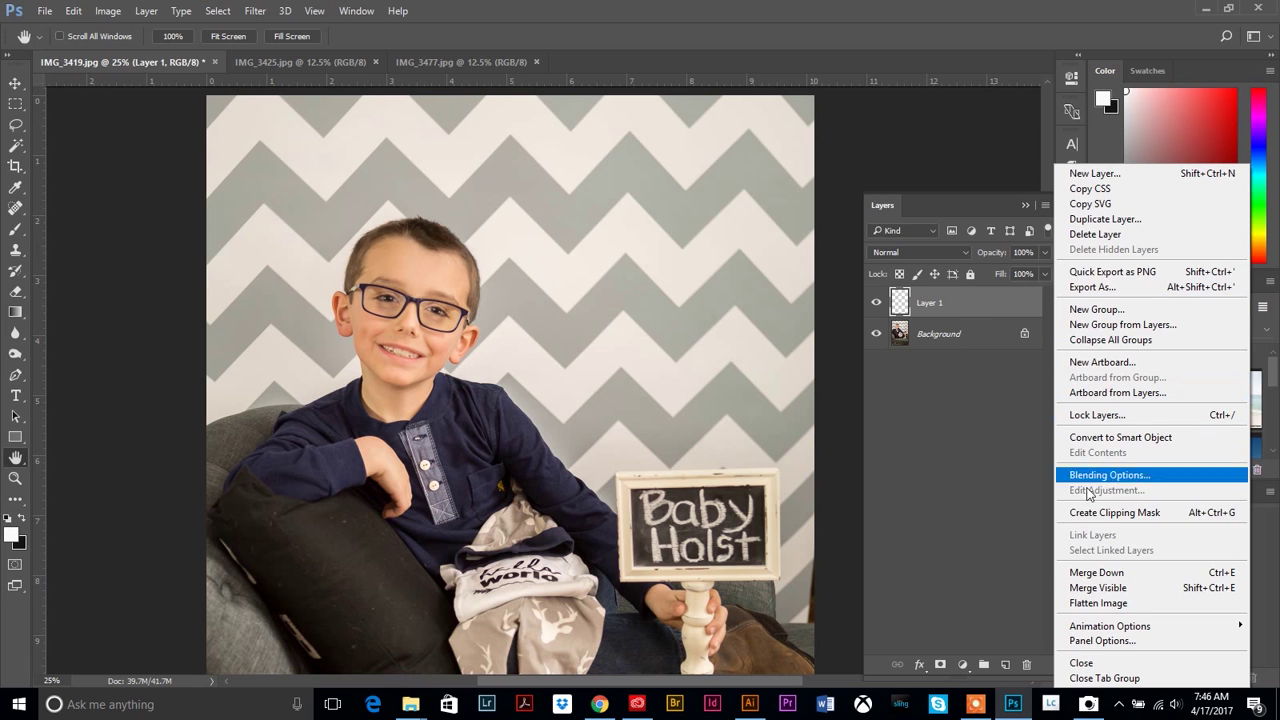
pyautogui.click(1098, 603)
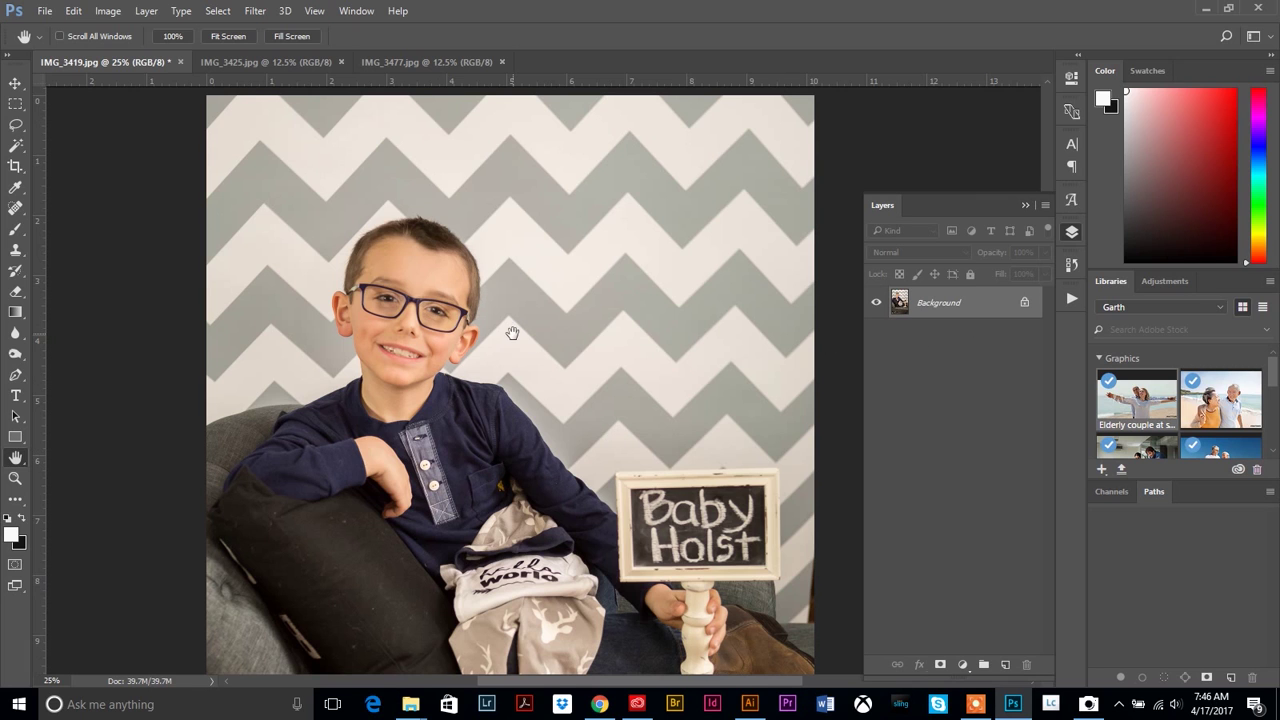
pyautogui.hotkey('ctrl', 's')
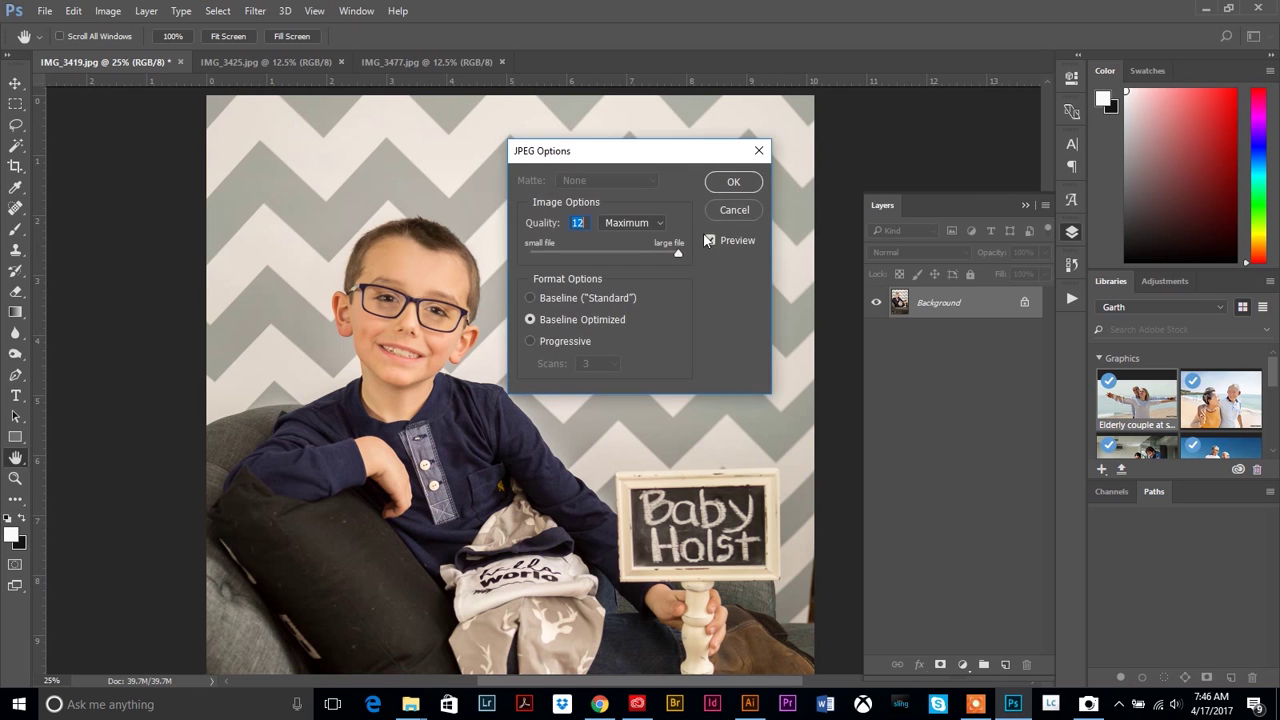
pyautogui.click(733, 182)
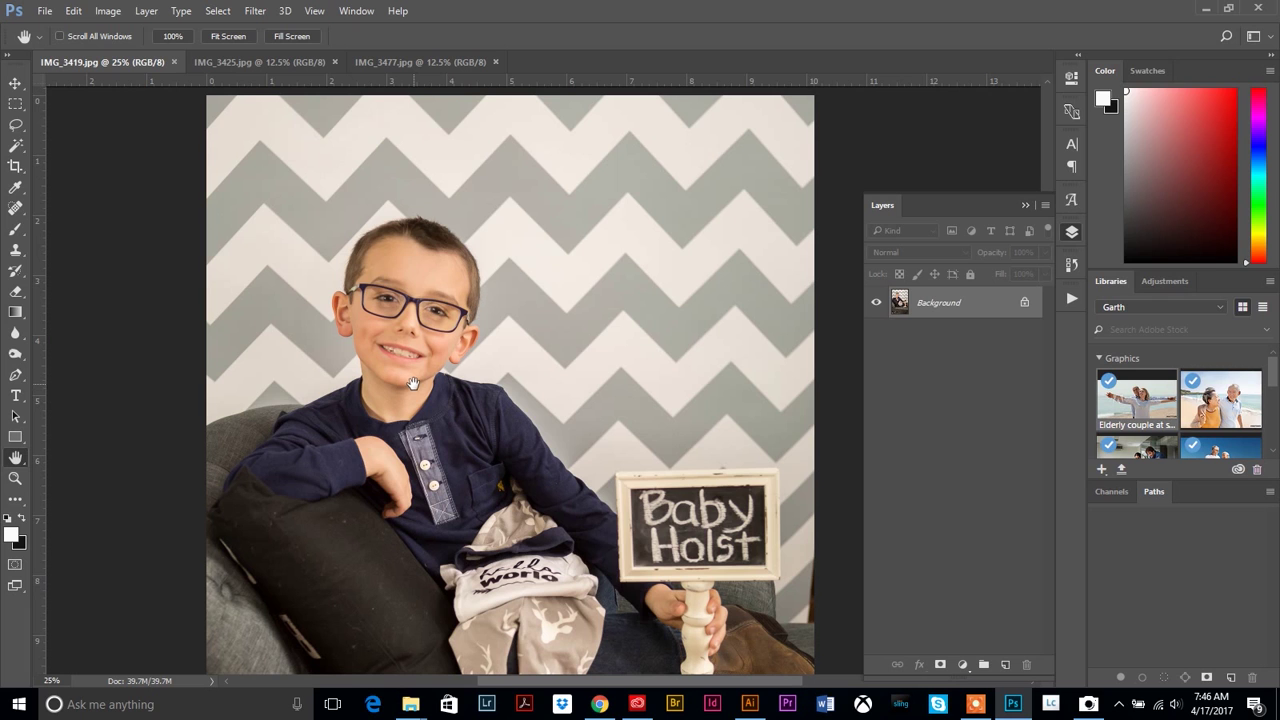
# - Compare the boy's face and glasses in IMG_3419.jpg with those in IMG_3425.jpg and IMG_3477.jpg
pyautogui.click(254, 61)
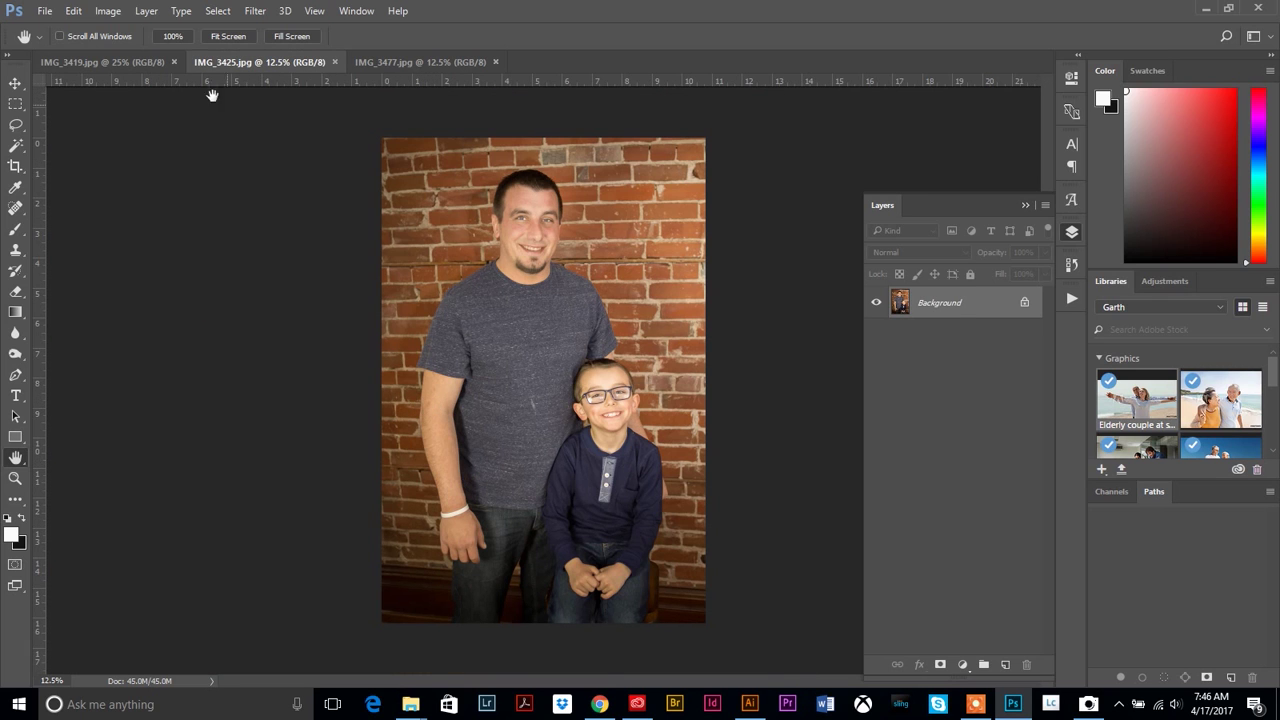
pyautogui.click(123, 62)
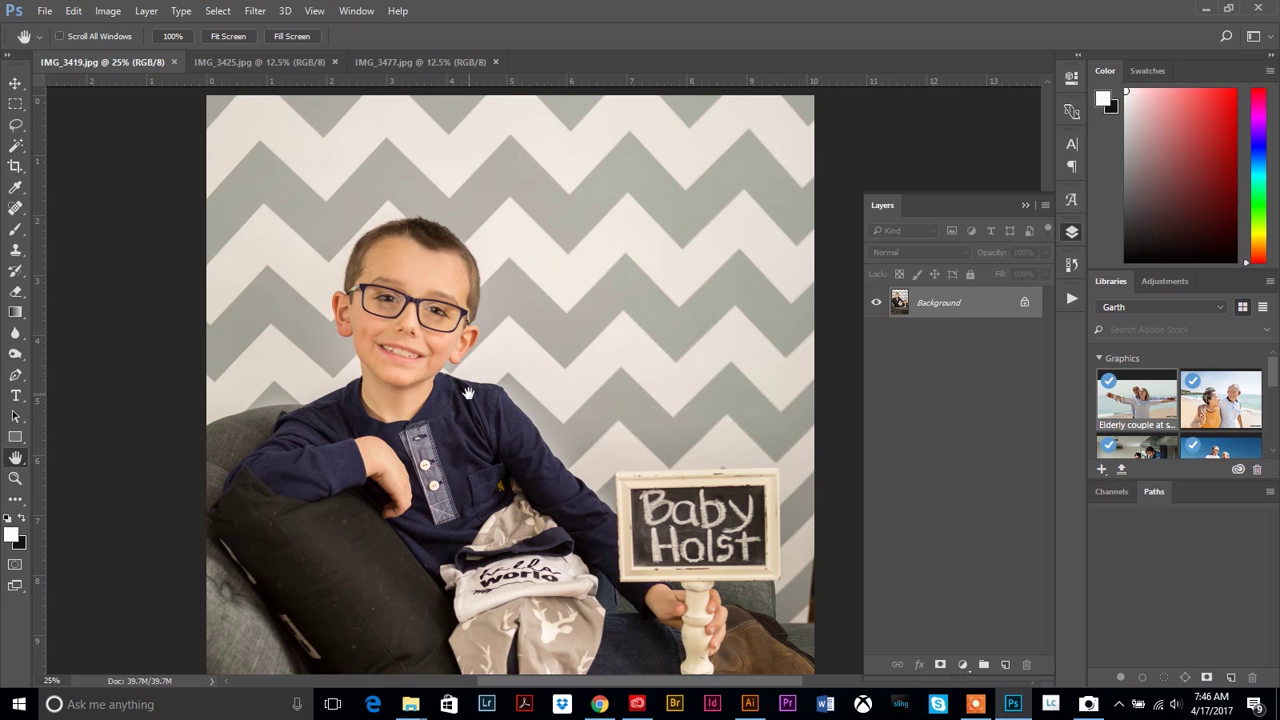
pyautogui.click(239, 63)
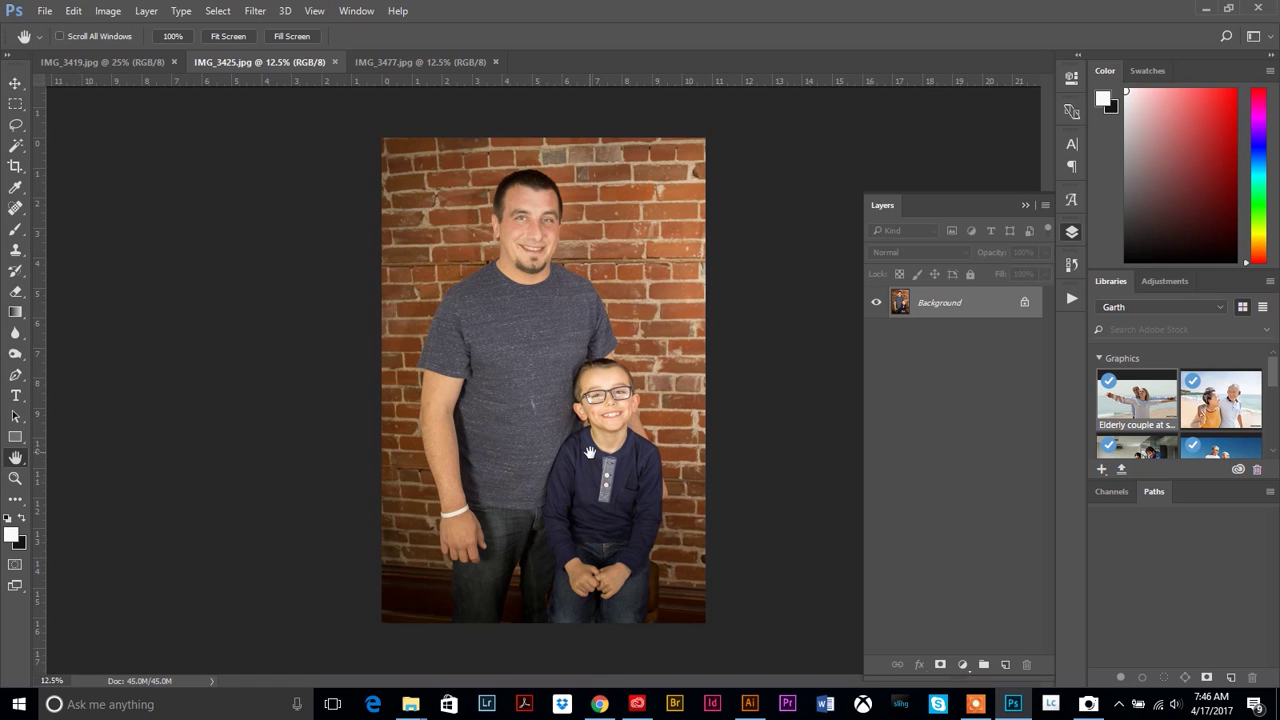
pyautogui.click(136, 62)
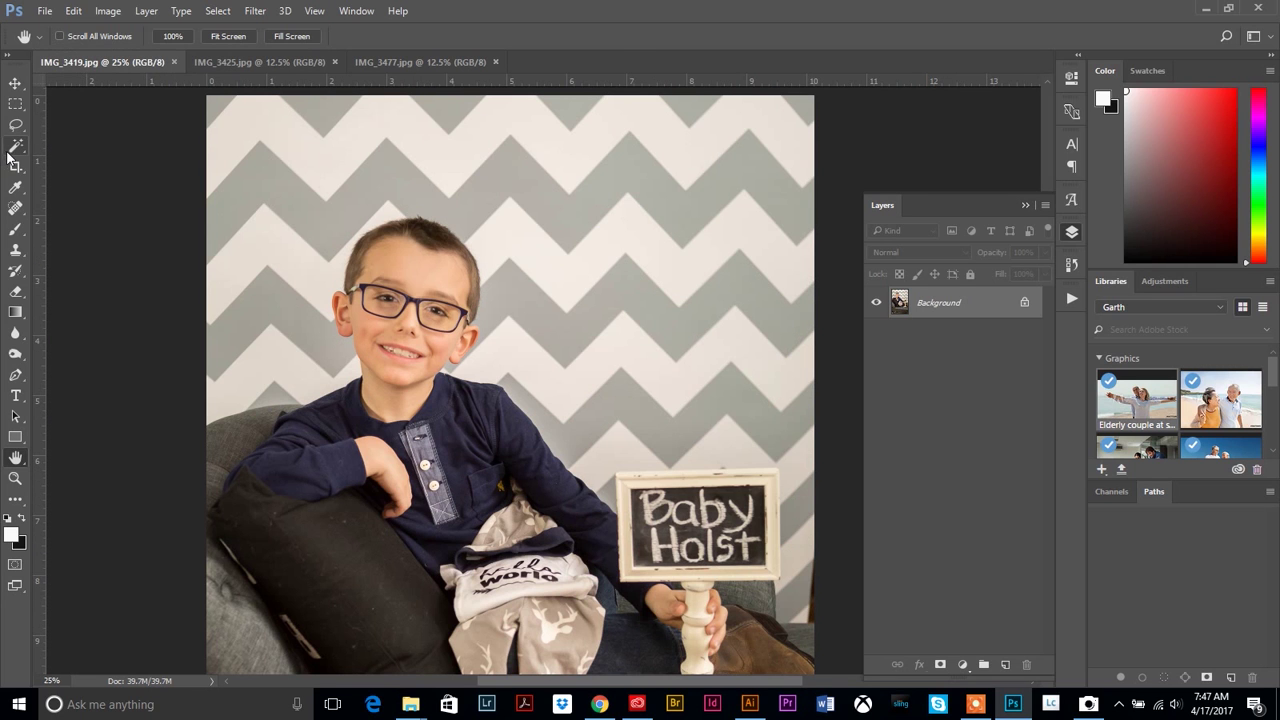
pyautogui.click(265, 62)
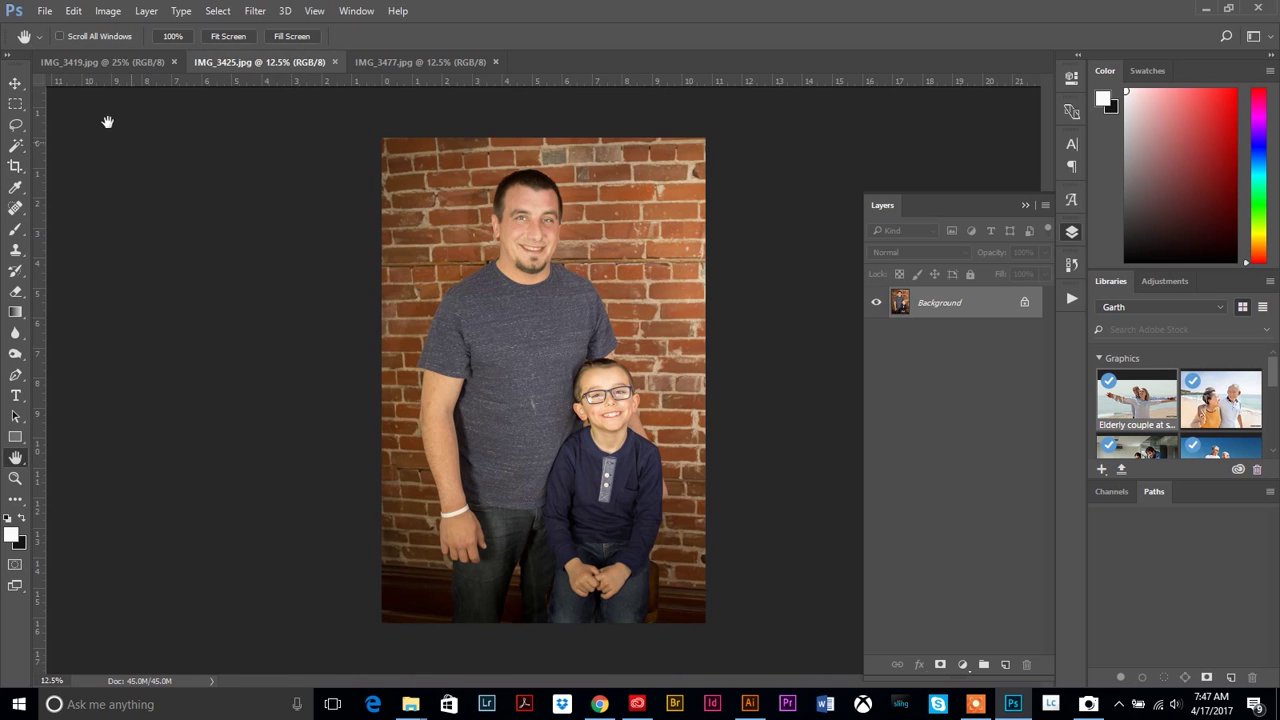
pyautogui.click(102, 60)
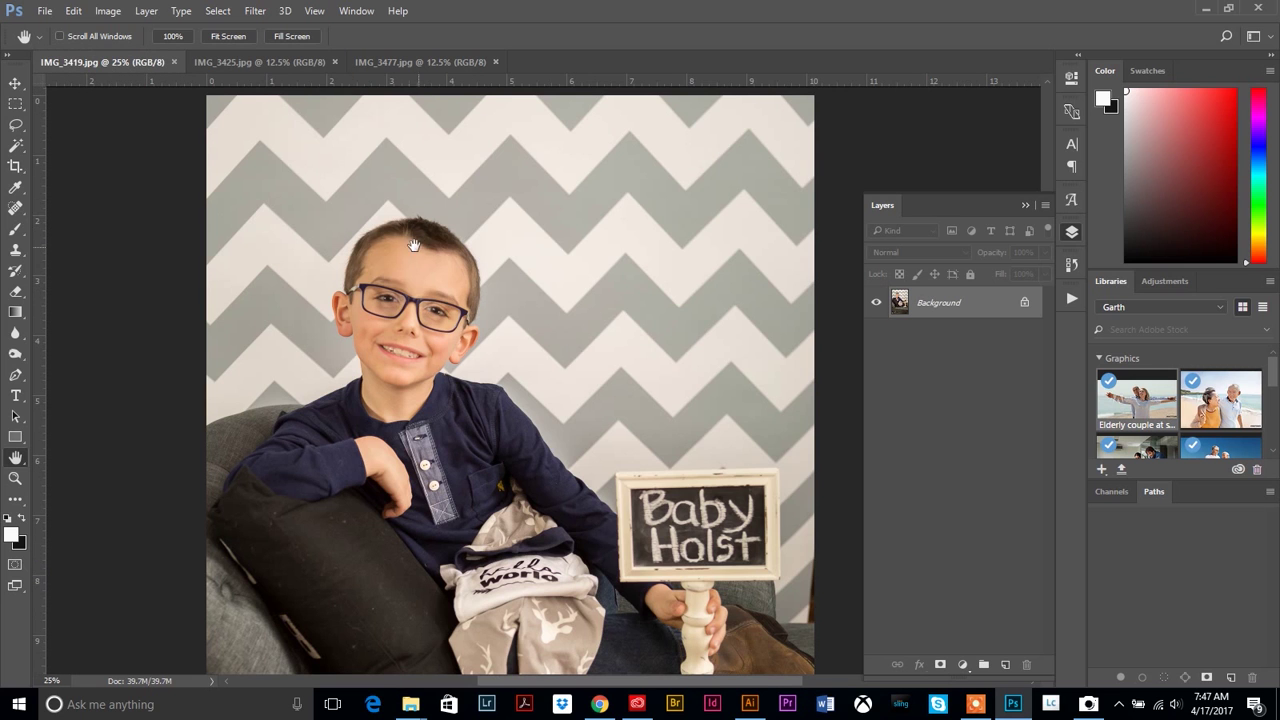
pyautogui.click(269, 60)
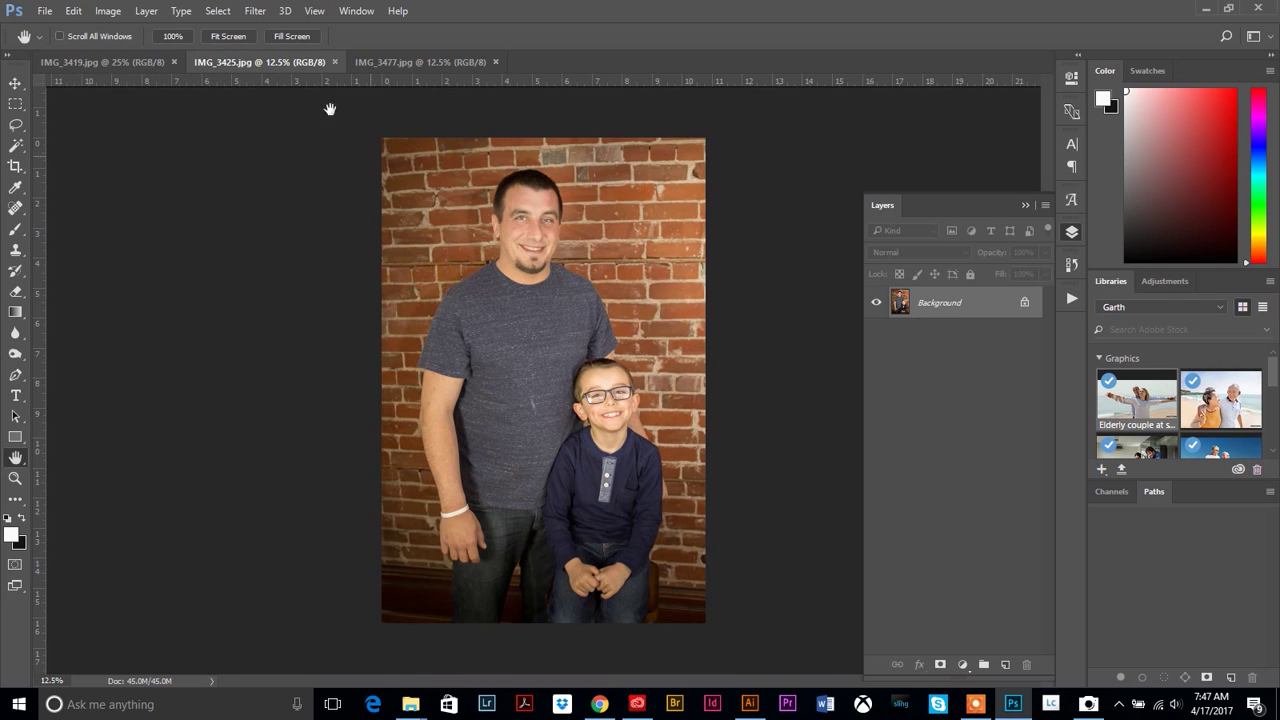
pyautogui.click(395, 63)
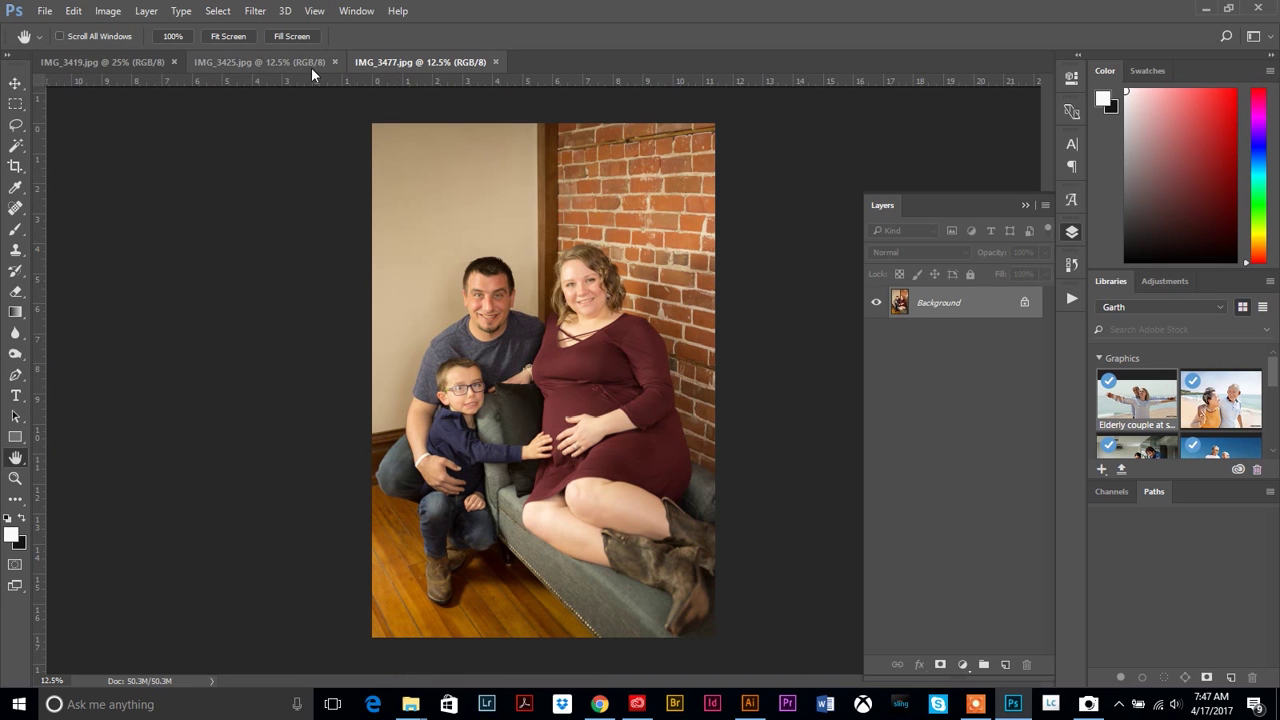
pyautogui.click(124, 62)
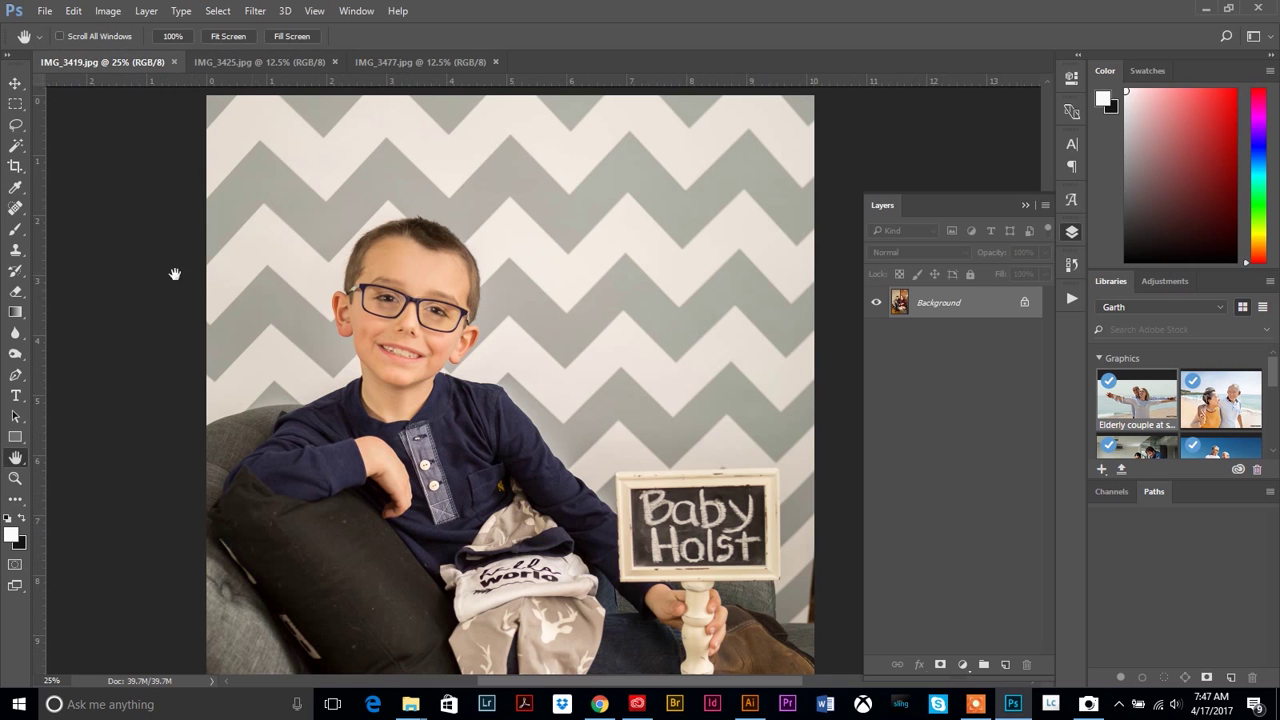
# - Select the boy's face and glasses in IMG_3419.jpg with a freehand Lasso feathered 5 px and copy the selection
pyautogui.click(16, 126)
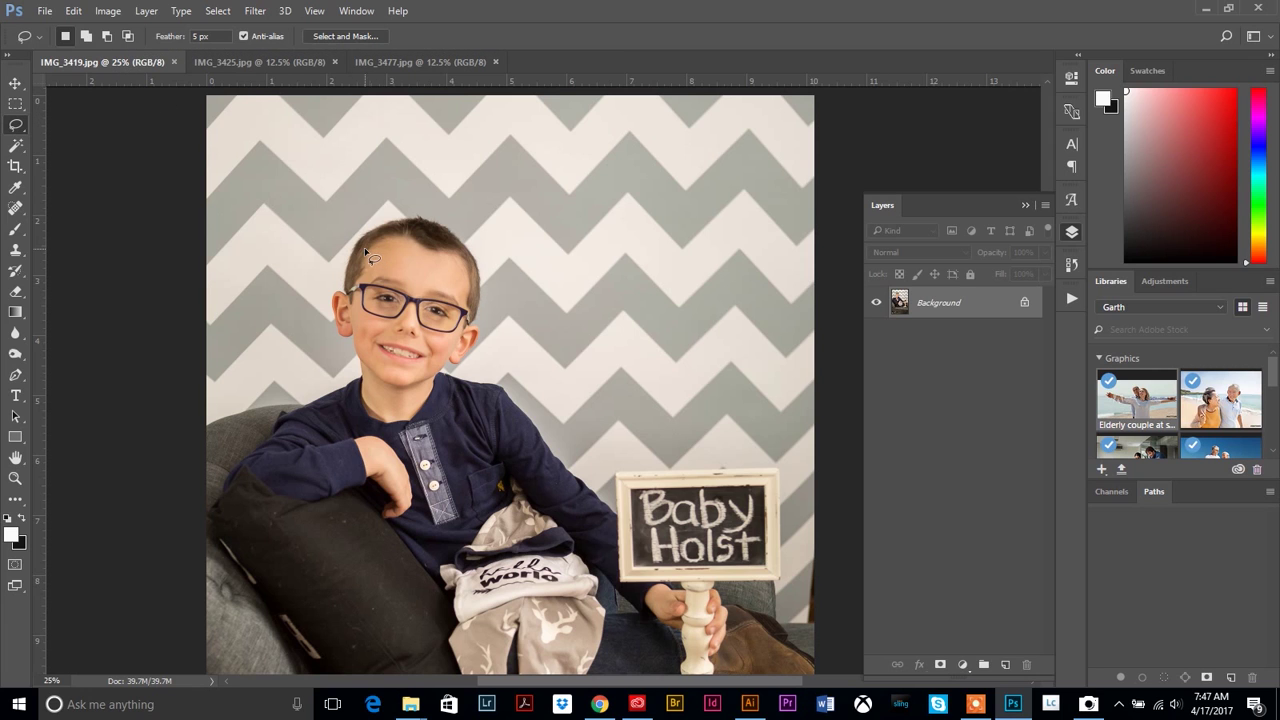
pyautogui.moveTo(350, 289); pyautogui.dragTo(352, 320)
pyautogui.moveTo(386, 371)
pyautogui.mouseDown()
pyautogui.moveTo(428, 376)
pyautogui.moveTo(455, 360)
pyautogui.moveTo(480, 302)
pyautogui.moveTo(478, 270)
pyautogui.moveTo(424, 231)
pyautogui.moveTo(396, 229)
pyautogui.moveTo(361, 252)
pyautogui.moveTo(372, 364)
pyautogui.mouseUp()
# - Switch to IMG_3425.jpg and paste the copied face as a new layer over the boy's face
pyautogui.click(229, 59)
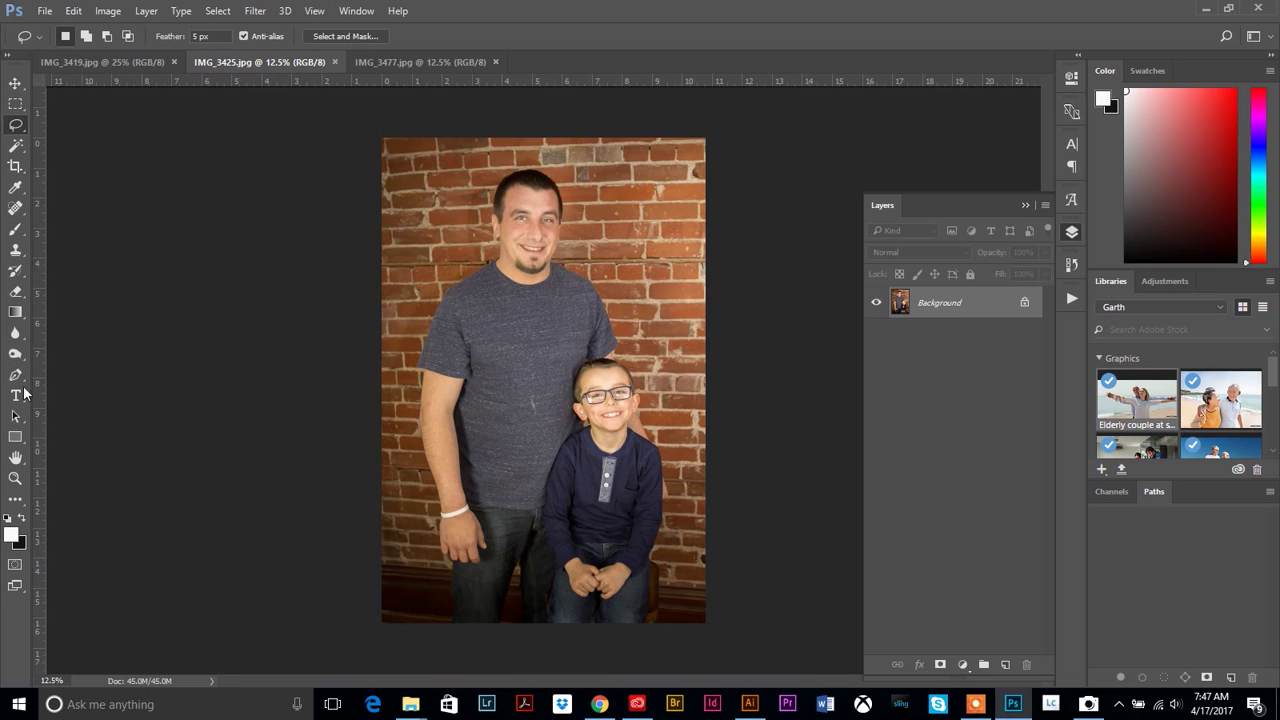
pyautogui.click(15, 478)
pyautogui.click(637, 414)
pyautogui.click(637, 414)
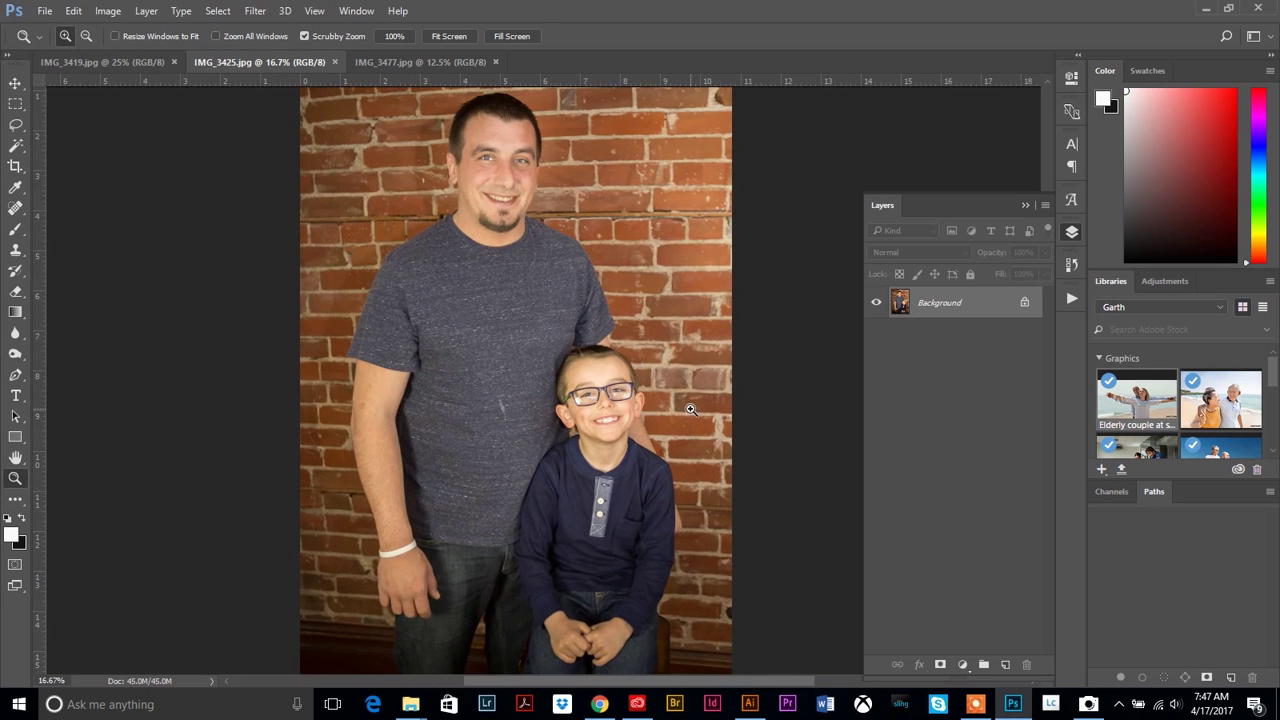
pyautogui.click(636, 411)
pyautogui.click(636, 408)
pyautogui.click(635, 405)
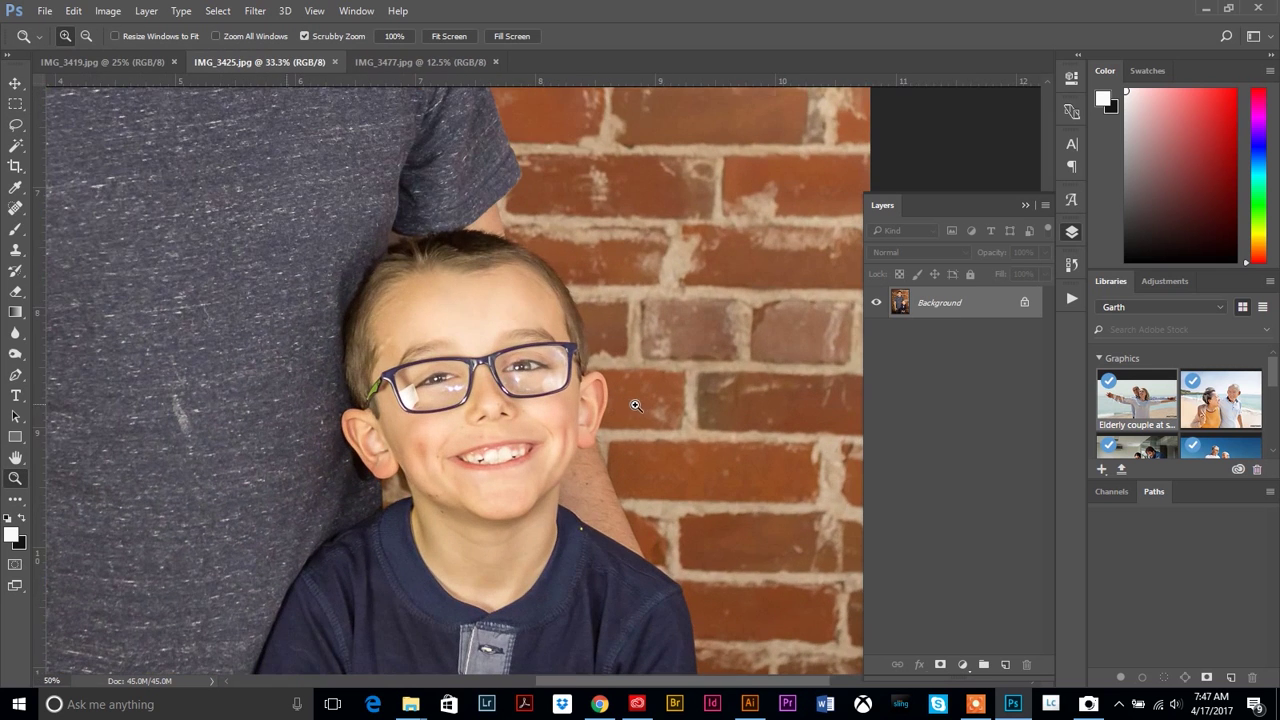
pyautogui.click(15, 83)
pyautogui.press('ctrl')
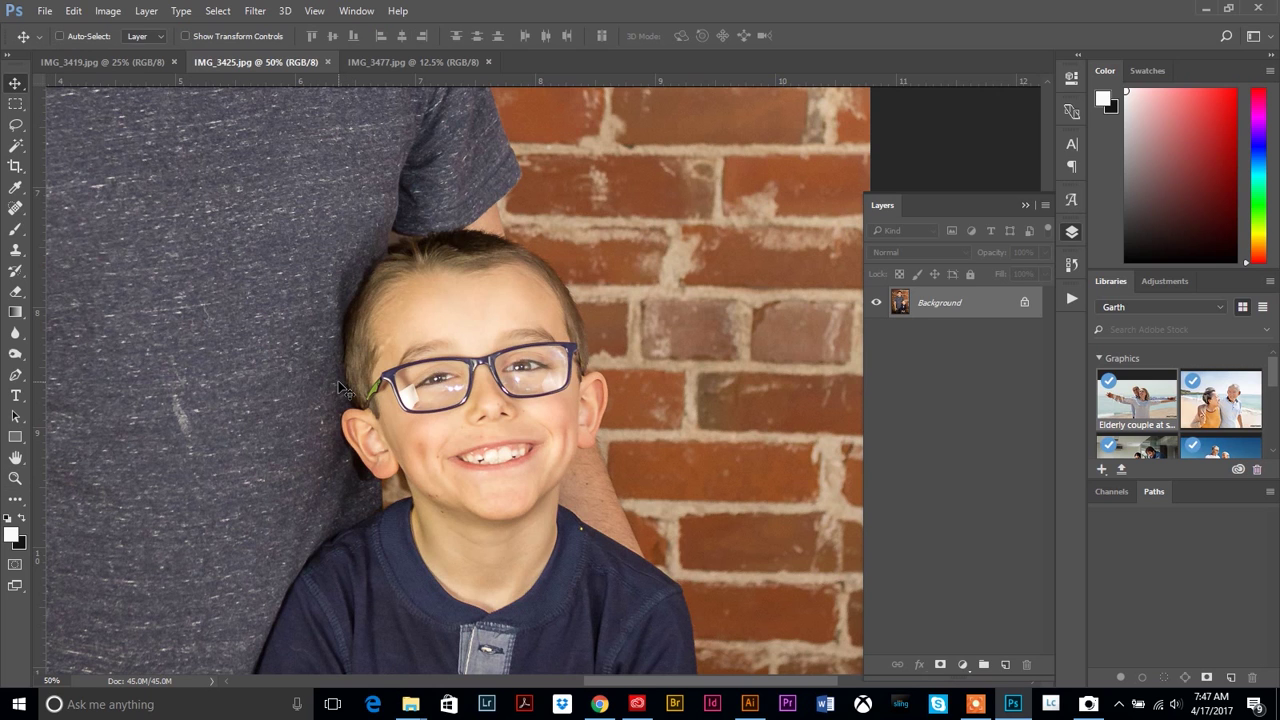
pyautogui.hotkey('ctrl', 'v')
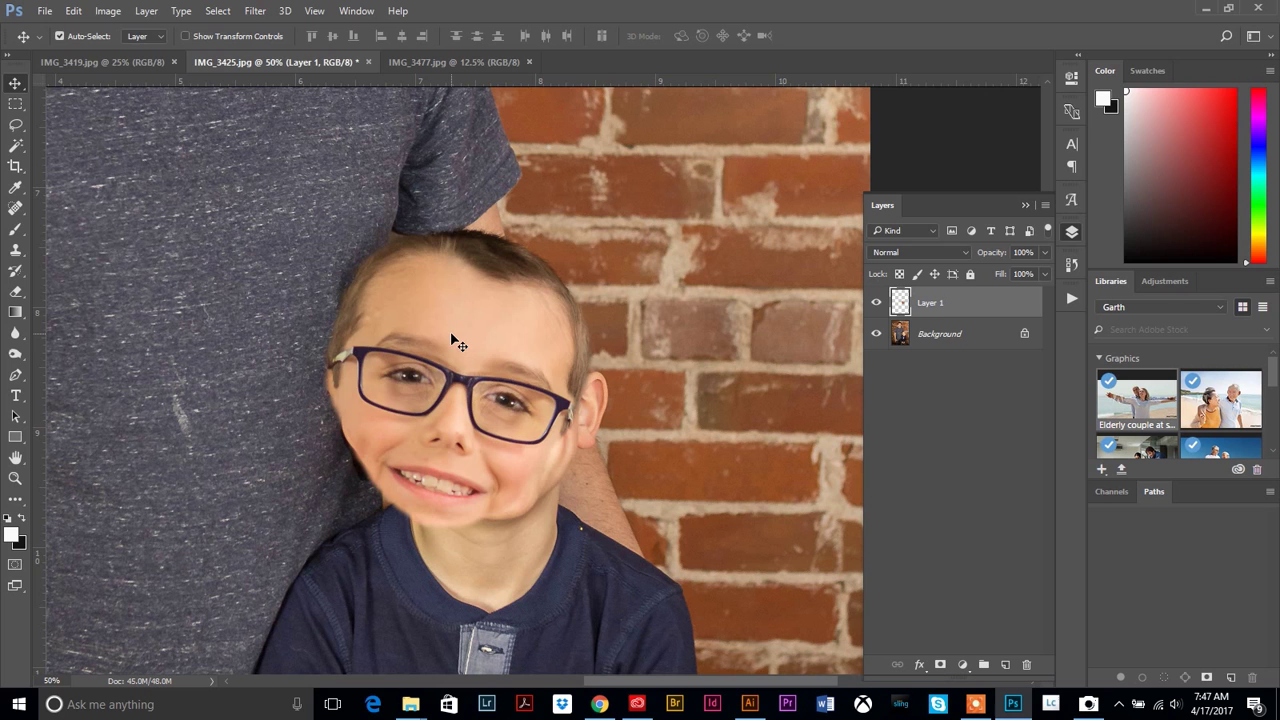
# - Shift the pasted face over the boy's head and rotate it about 21° counter-clockwise to match his head tilt
pyautogui.moveTo(450, 338)
pyautogui.mouseDown()
pyautogui.moveTo(521, 384)
pyautogui.moveTo(460, 332)
pyautogui.mouseUp()
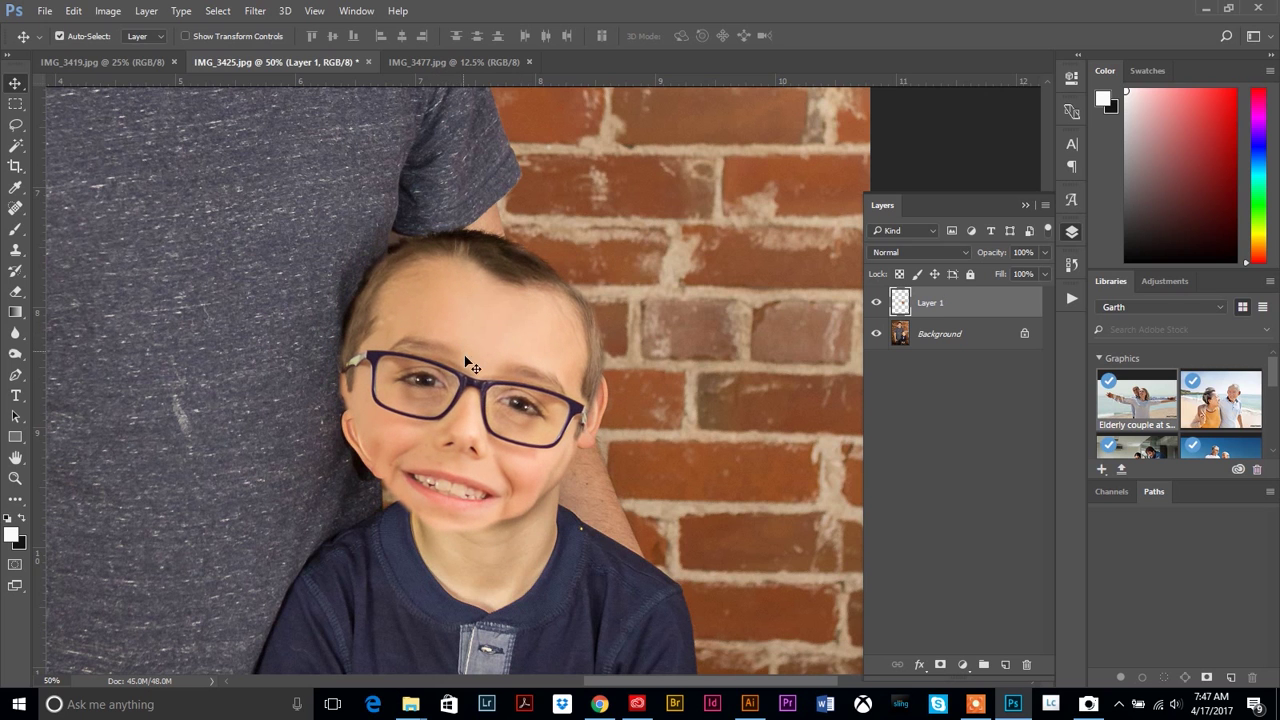
pyautogui.click(74, 11)
pyautogui.moveTo(127, 354)
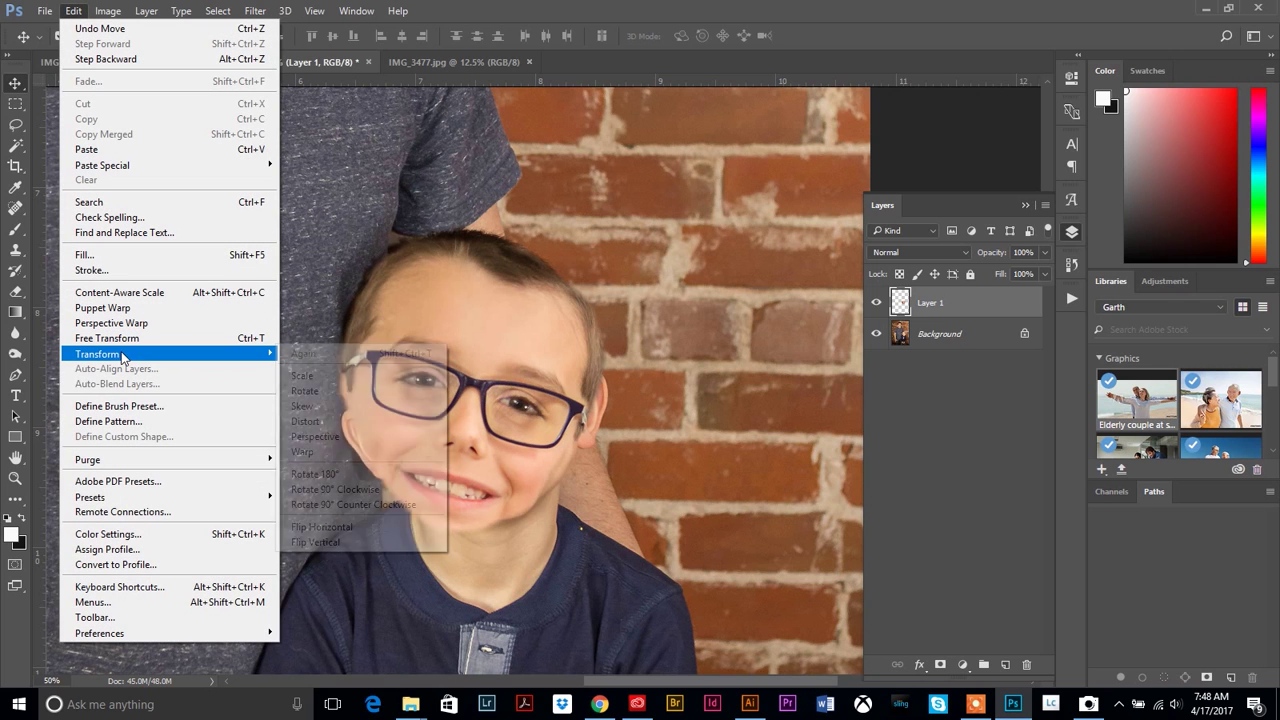
pyautogui.click(305, 391)
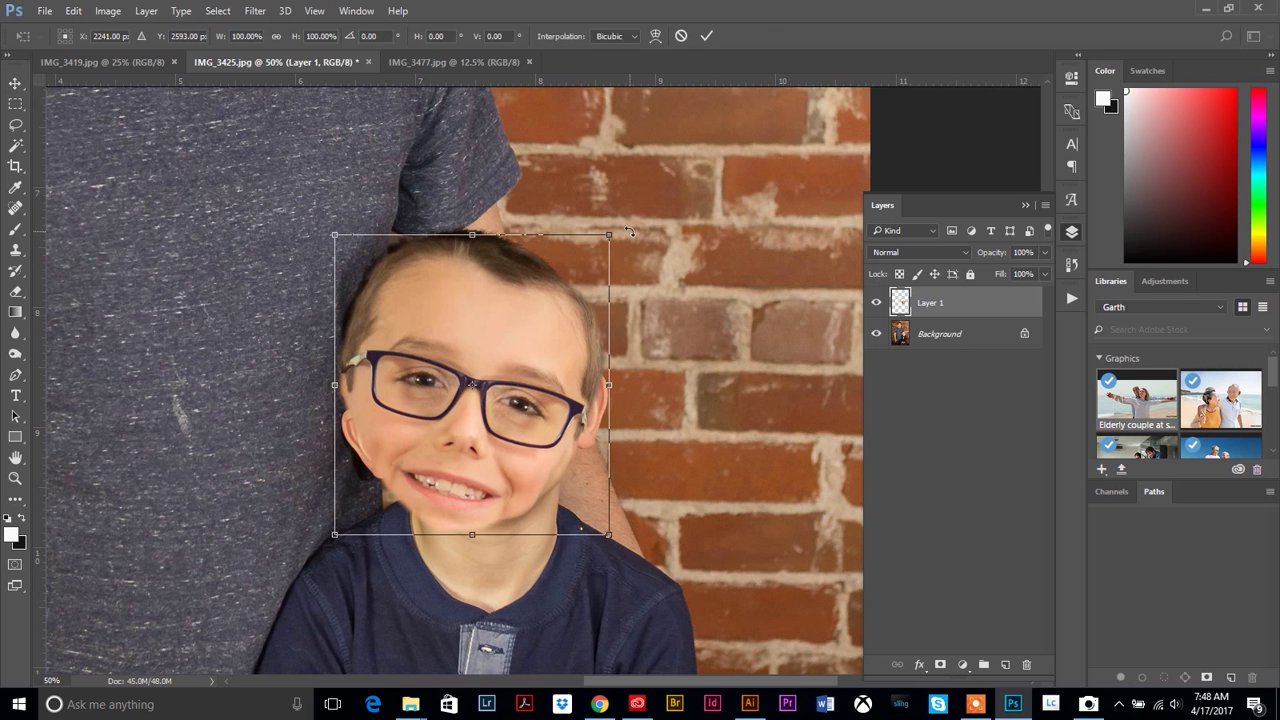
pyautogui.moveTo(627, 228); pyautogui.dragTo(569, 173)
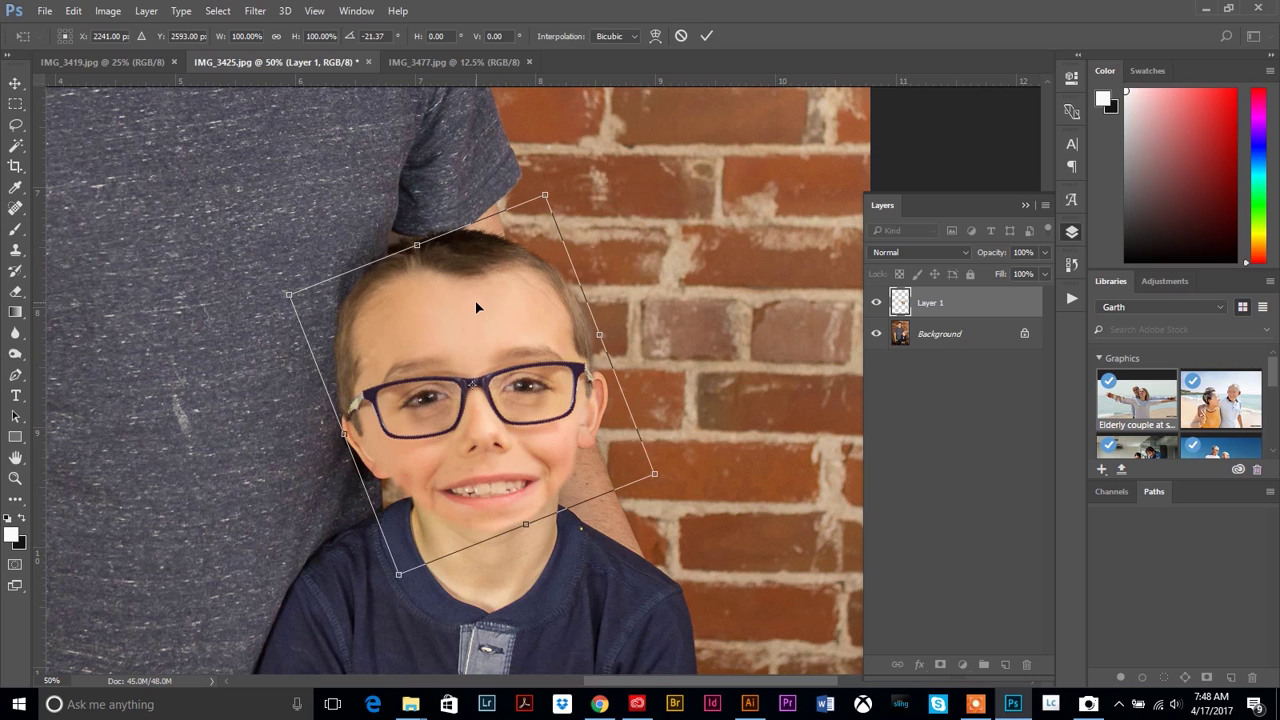
pyautogui.doubleClick(475, 300)
# - Lower the pasted face layer's opacity to 75% and align its glasses with the original glasses underneath
pyautogui.click(1045, 252)
pyautogui.moveTo(1025, 279); pyautogui.dragTo(1019, 283)
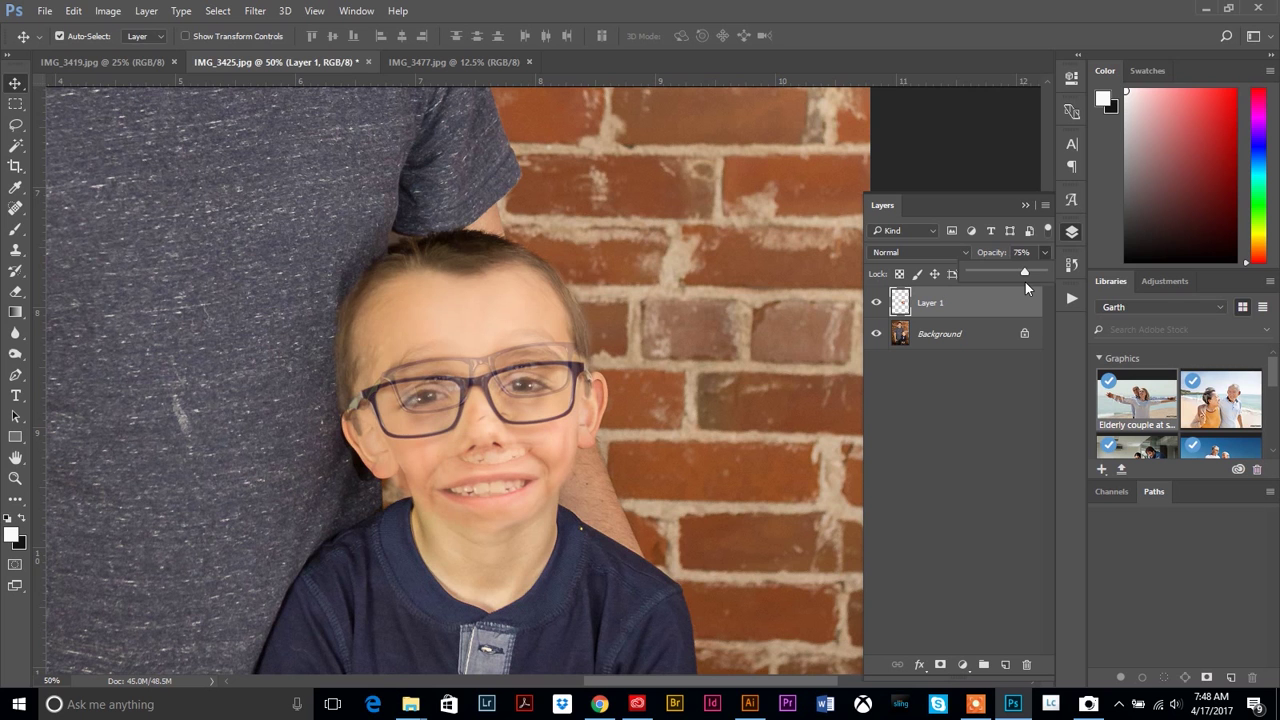
pyautogui.moveTo(522, 440); pyautogui.dragTo(515, 415)
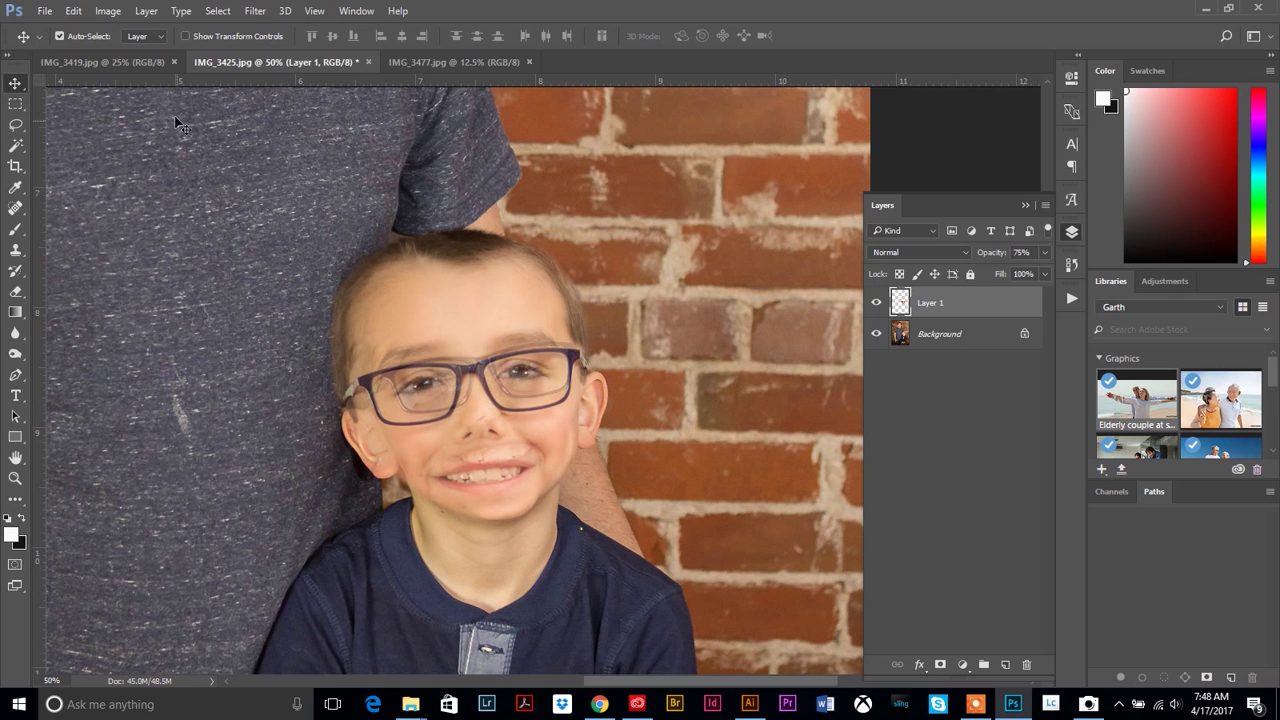
# - Scale the pasted face down to about 87% and reposition it so the glasses and mouth match the original
pyautogui.click(73, 11)
pyautogui.moveTo(115, 356)
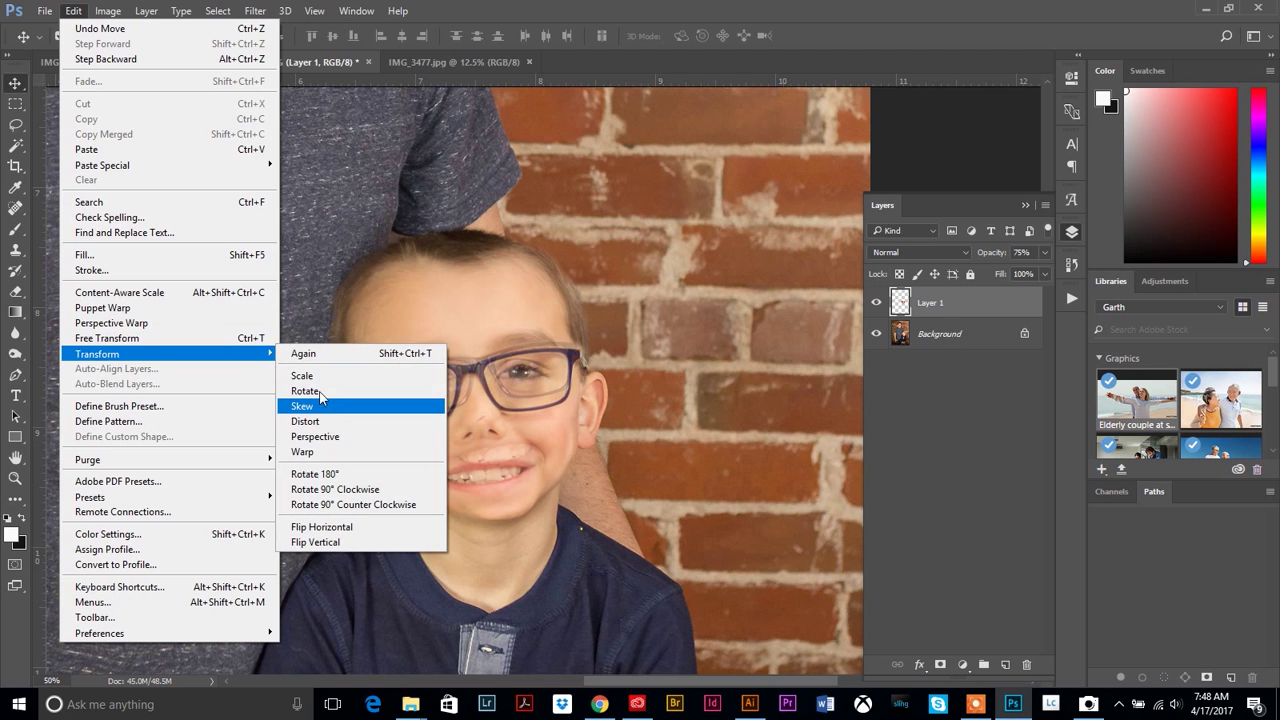
pyautogui.click(327, 378)
pyautogui.moveTo(593, 524); pyautogui.dragTo(560, 488)
pyautogui.moveTo(478, 382); pyautogui.dragTo(508, 396)
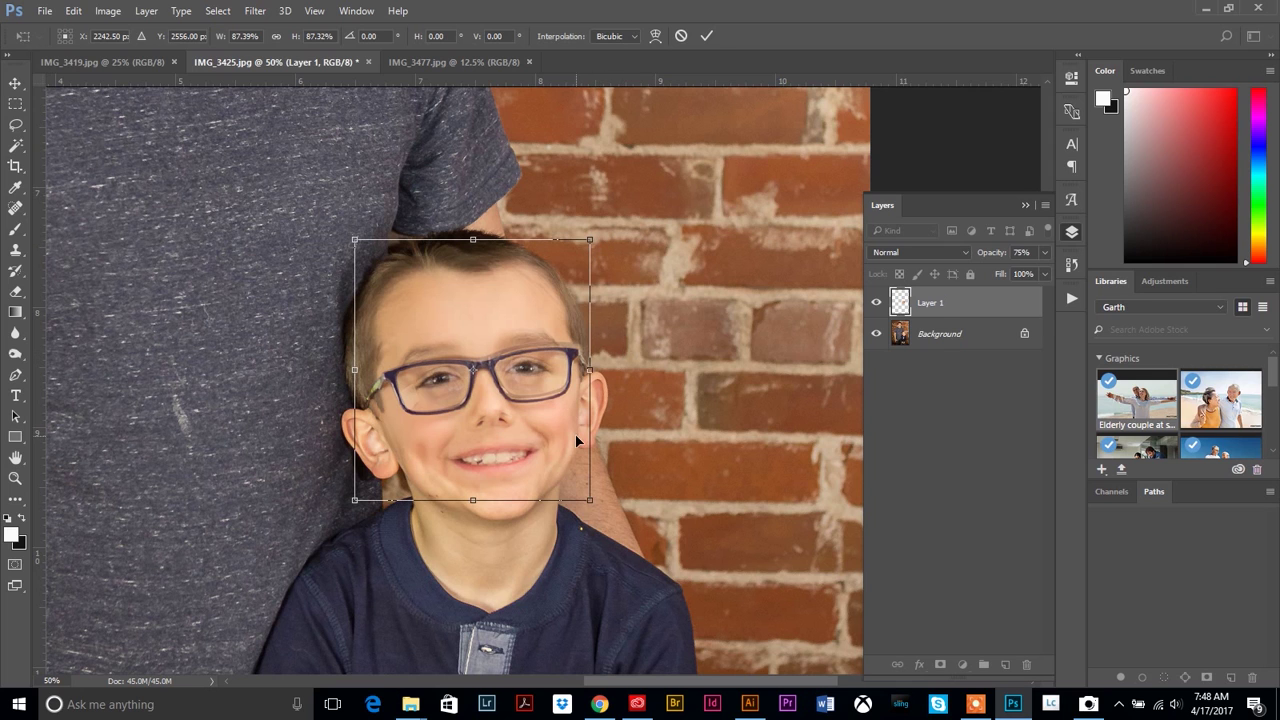
pyautogui.press('Return')
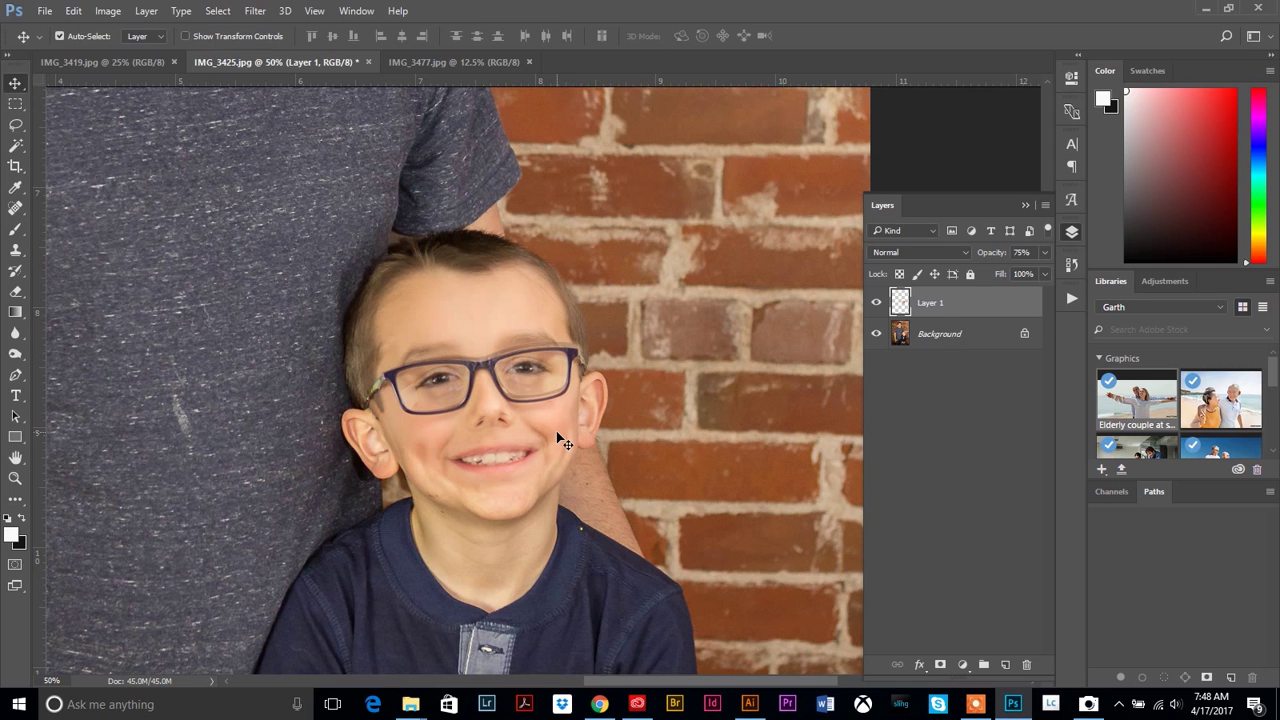
# - Rotate the pasted face about 1.8° counter-clockwise and nudge it to line up with the glasses beneath
pyautogui.click(112, 13)
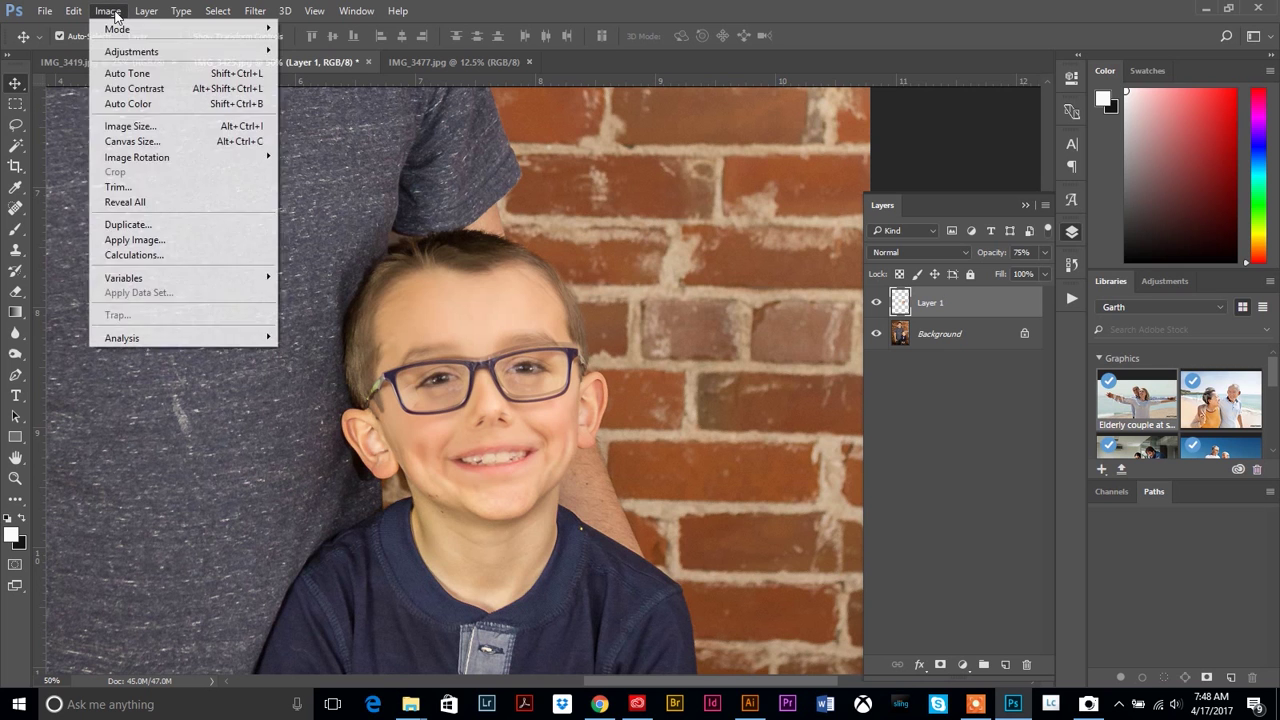
pyautogui.moveTo(107, 51)
pyautogui.moveTo(78, 14)
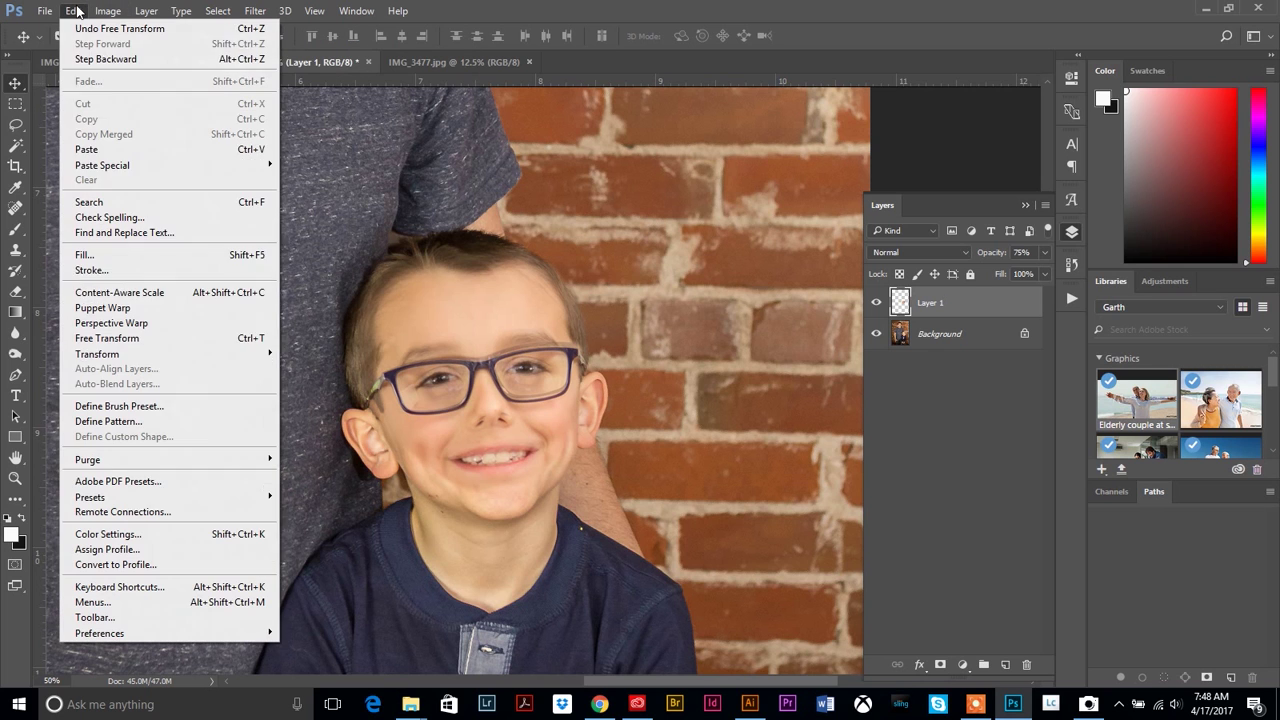
pyautogui.moveTo(133, 358)
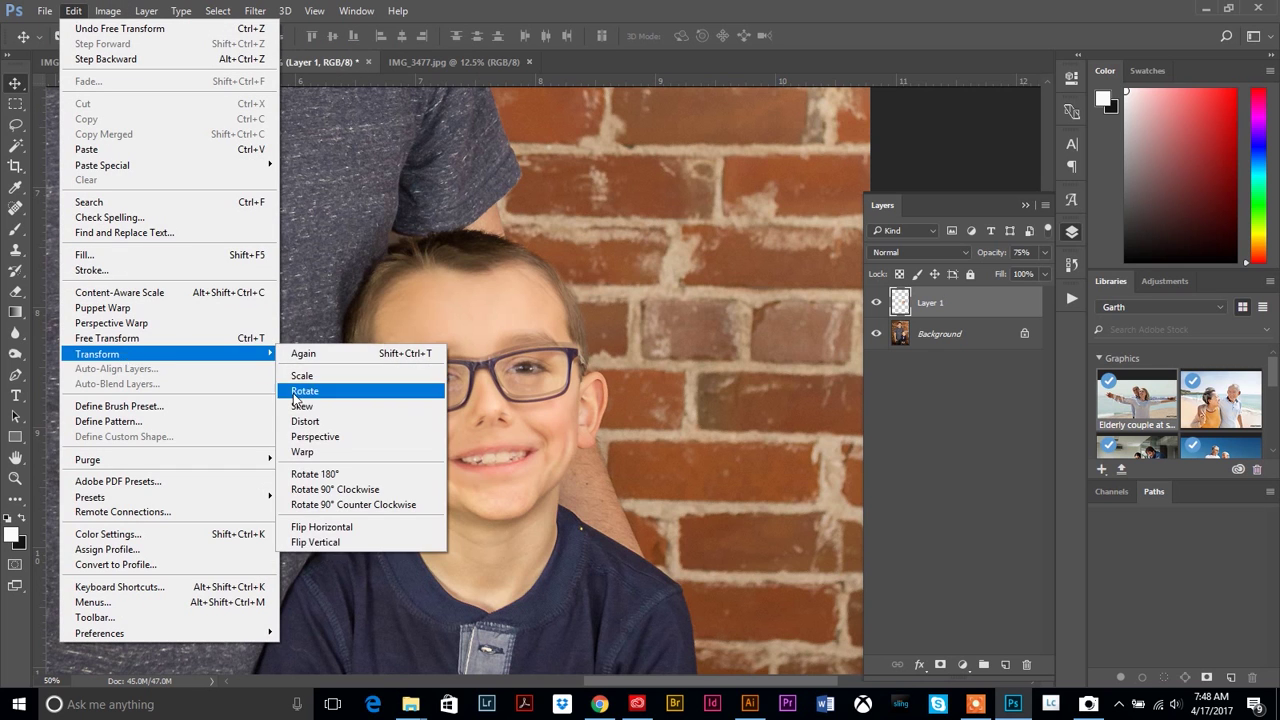
pyautogui.click(305, 391)
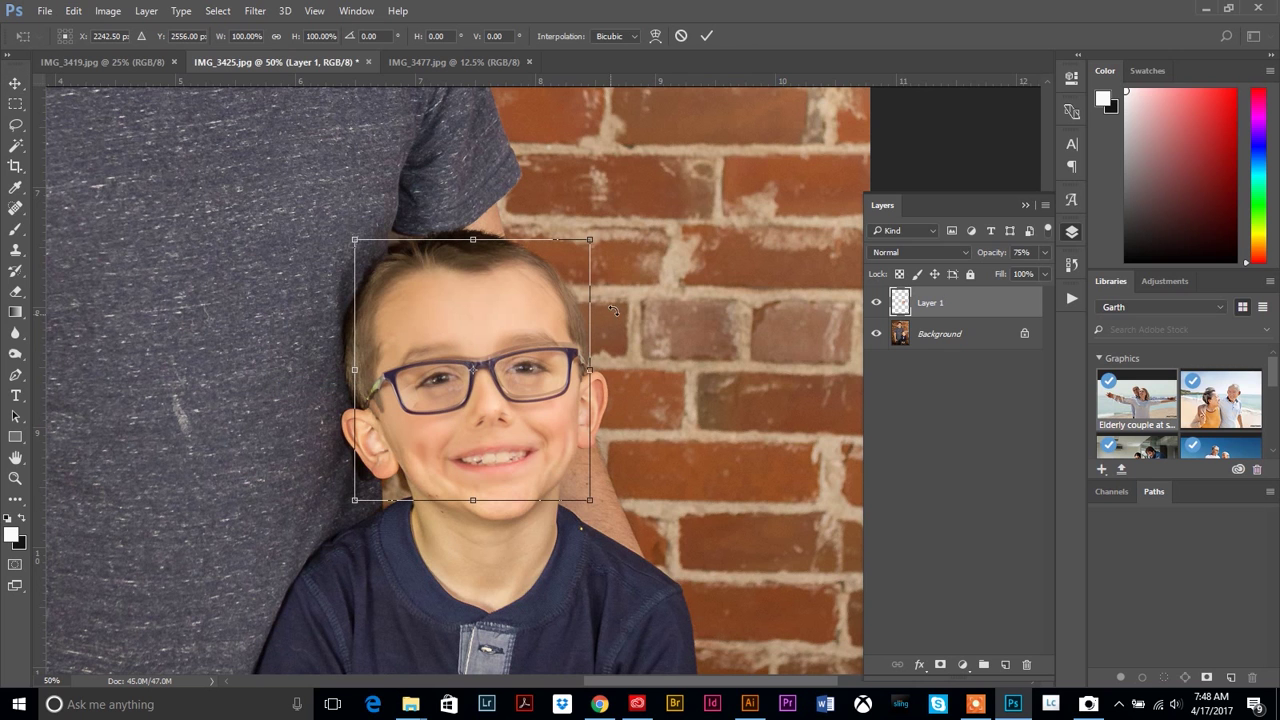
pyautogui.moveTo(603, 235); pyautogui.dragTo(606, 226)
pyautogui.moveTo(543, 371); pyautogui.dragTo(533, 382)
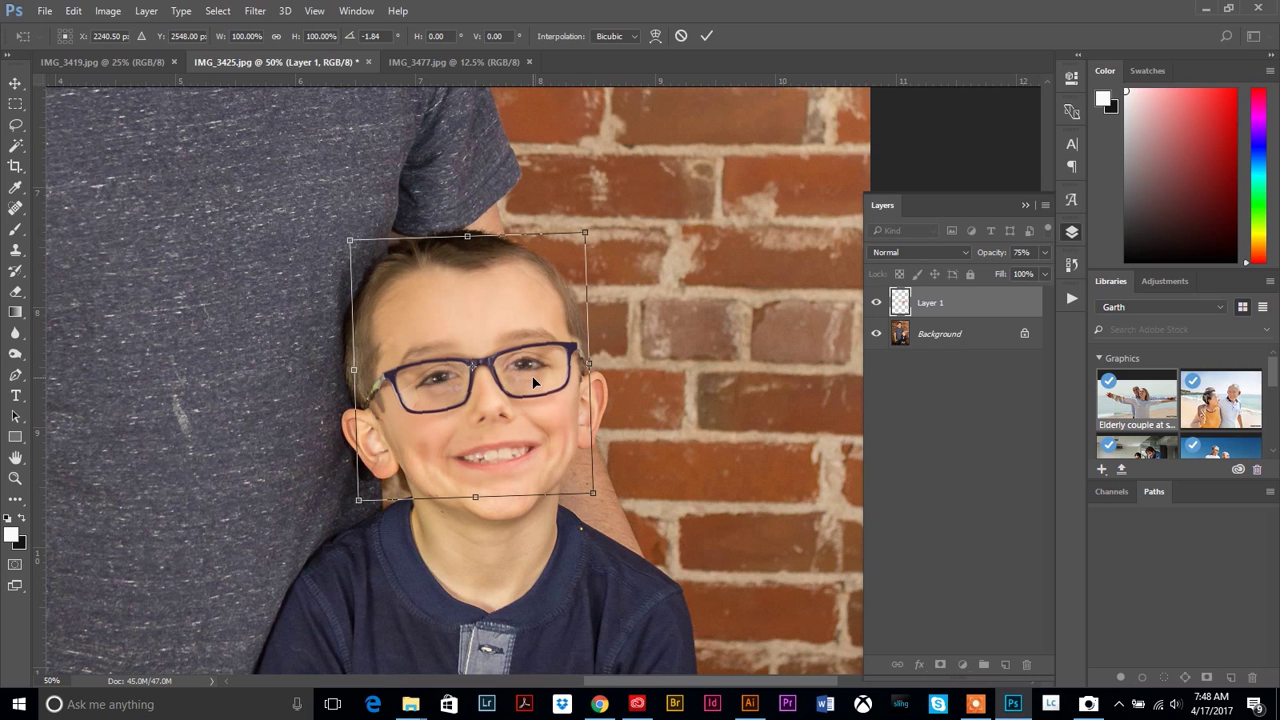
pyautogui.press('Return')
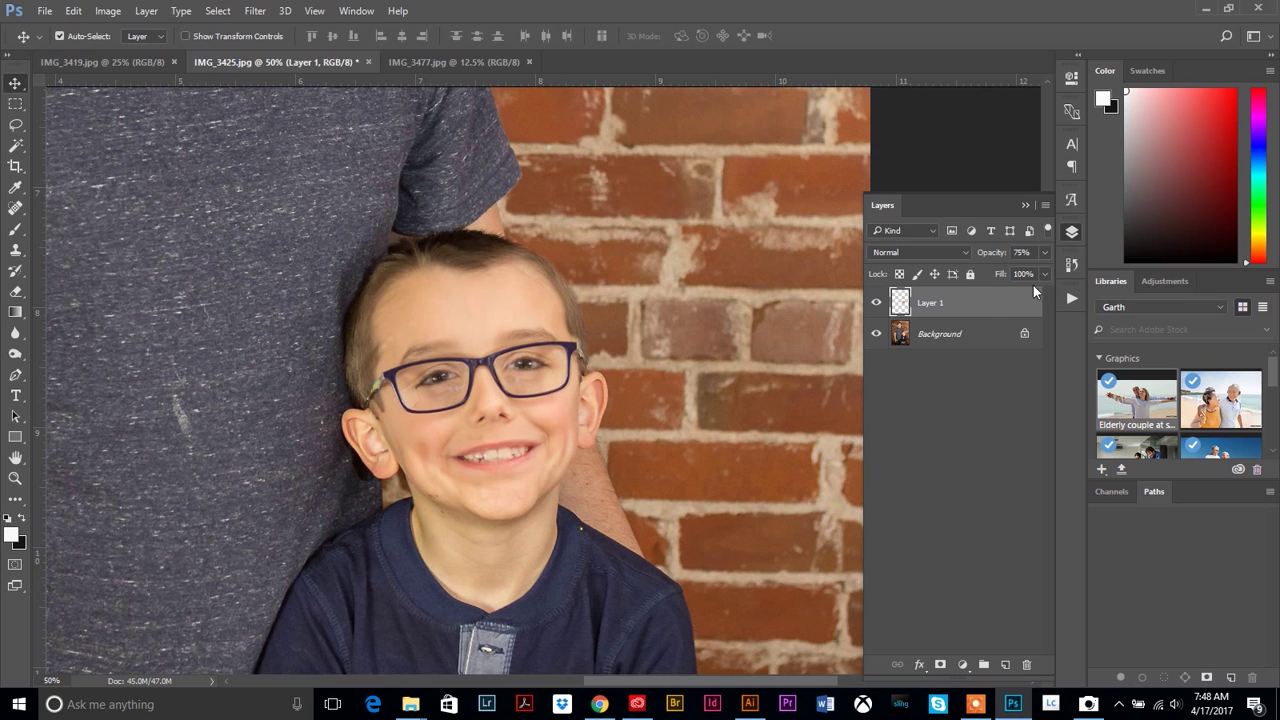
# - Restore the face layer's opacity to 100% and raise its brightness to 21 with Brightness/Contrast
pyautogui.click(1045, 252)
pyautogui.moveTo(1038, 271); pyautogui.dragTo(1054, 268)
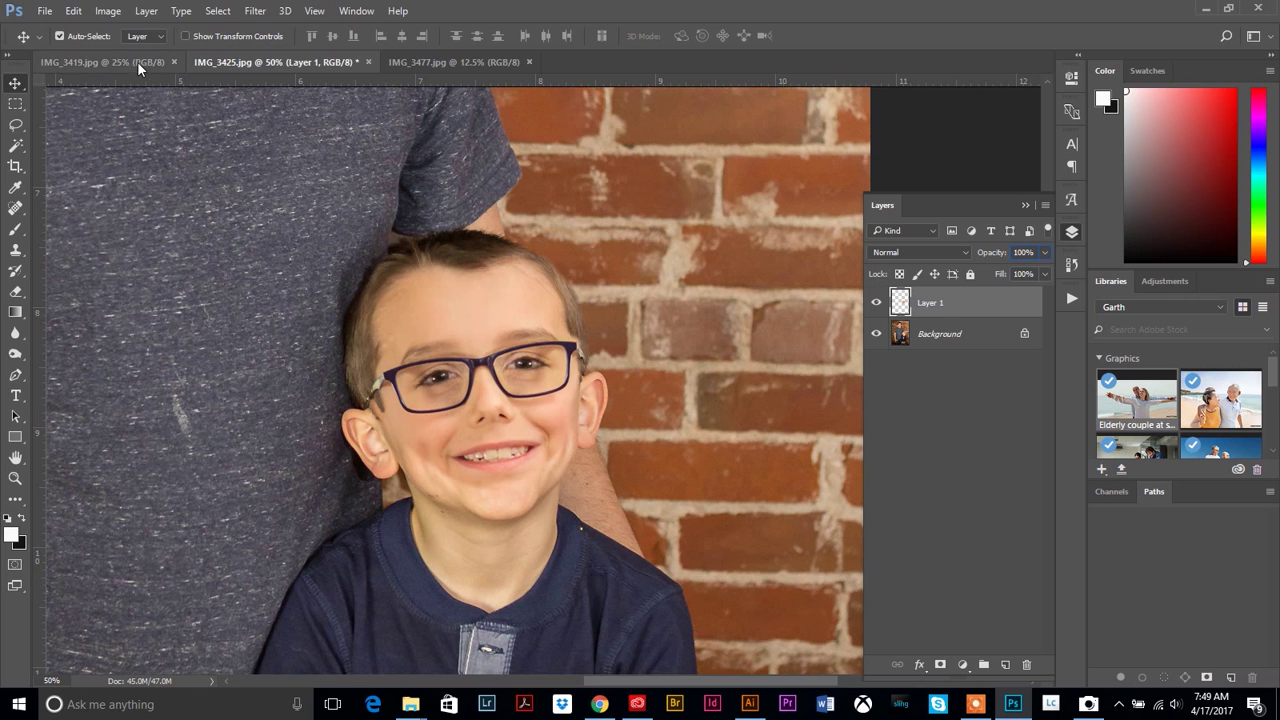
pyautogui.click(108, 12)
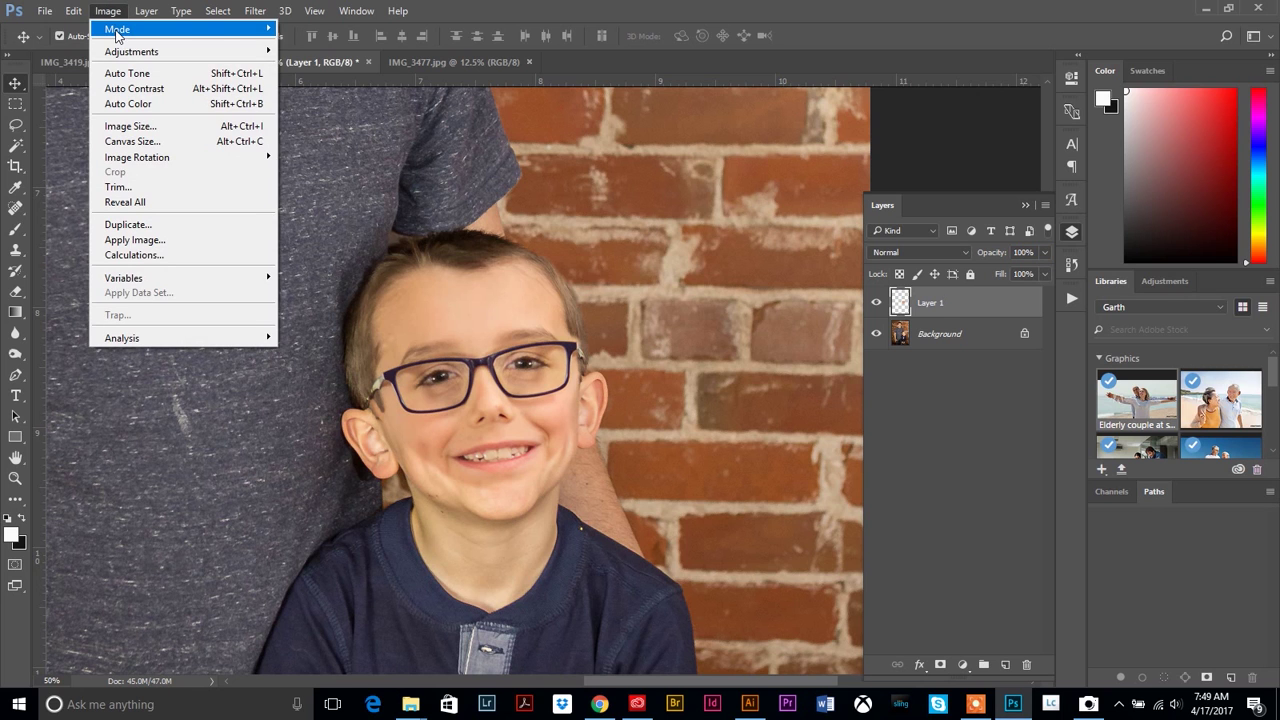
pyautogui.moveTo(134, 57)
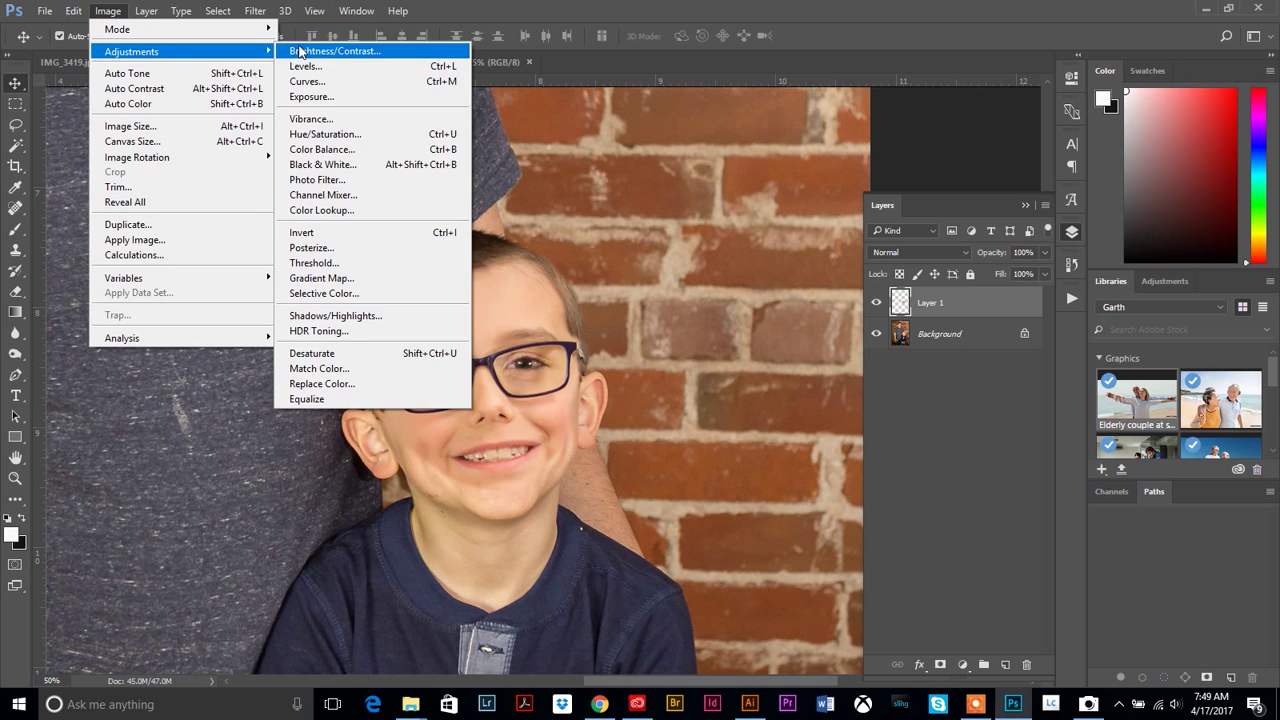
pyautogui.click(334, 51)
pyautogui.moveTo(604, 228); pyautogui.dragTo(615, 228)
pyautogui.click(709, 218)
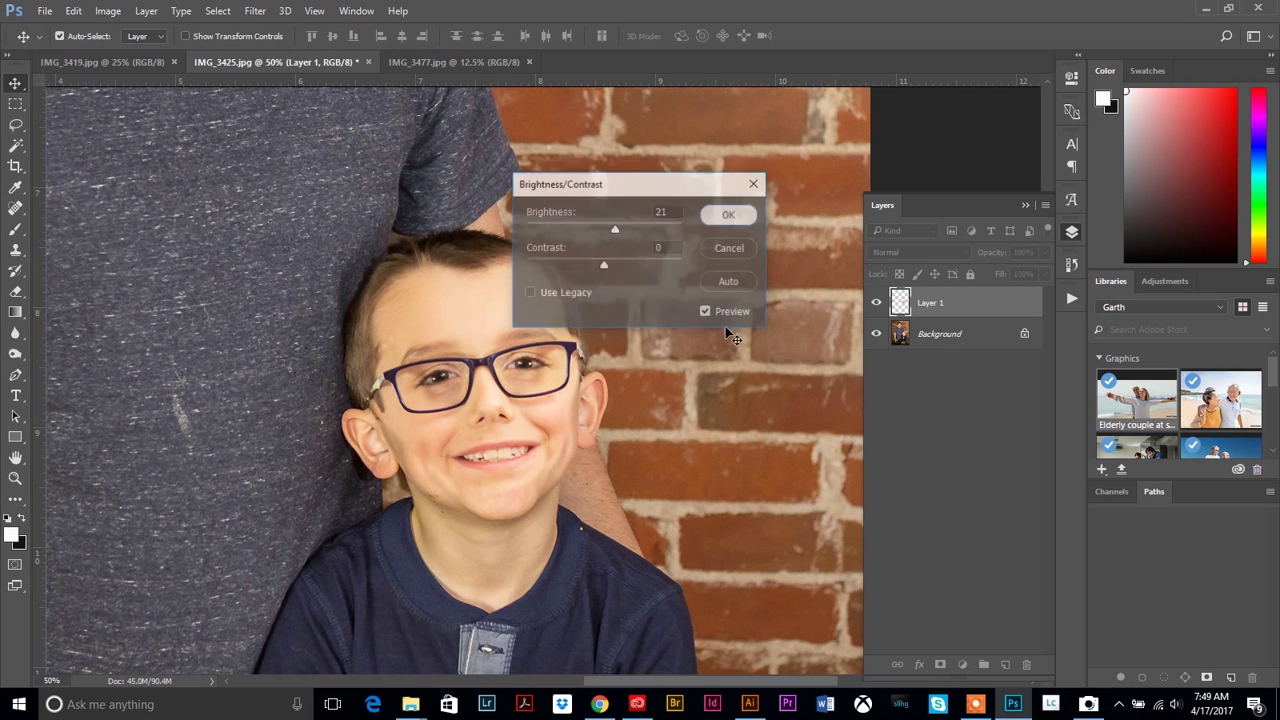
pyautogui.press('v')
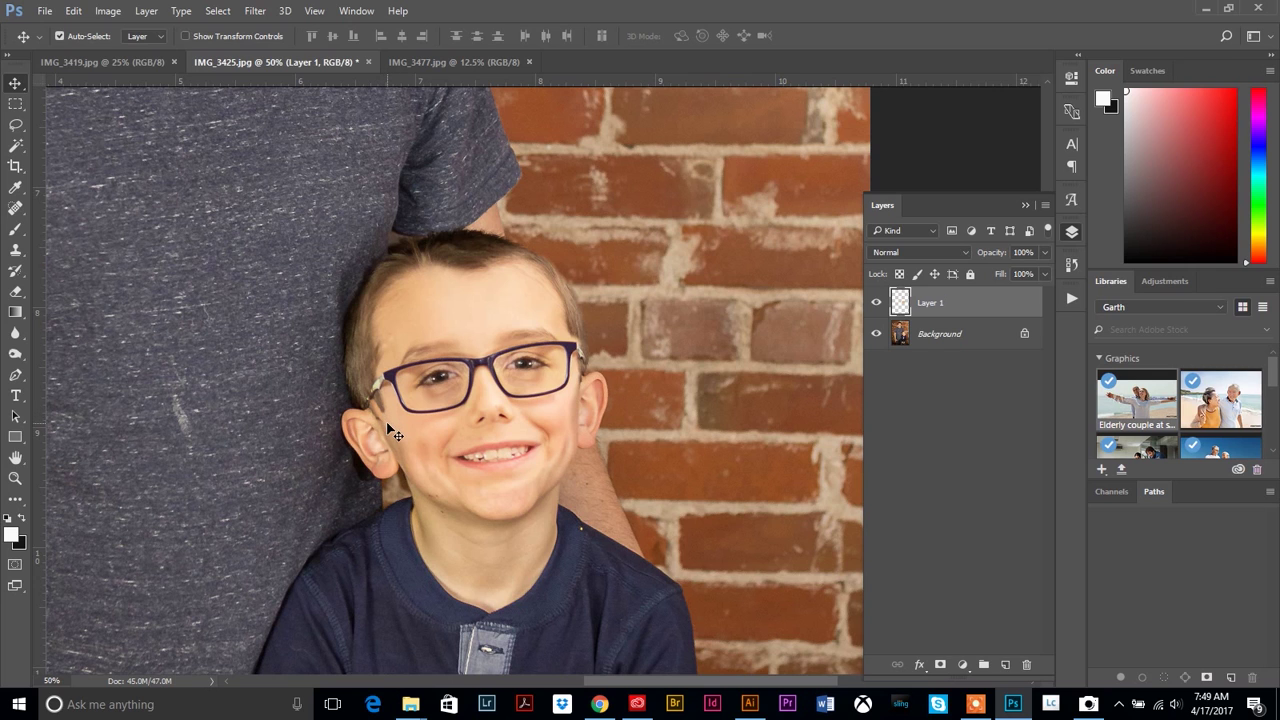
# - Erase the pasted face's excess edges around the ear and jaw with a size 39 Eraser and check the cutout with the Background hidden
pyautogui.click(16, 293)
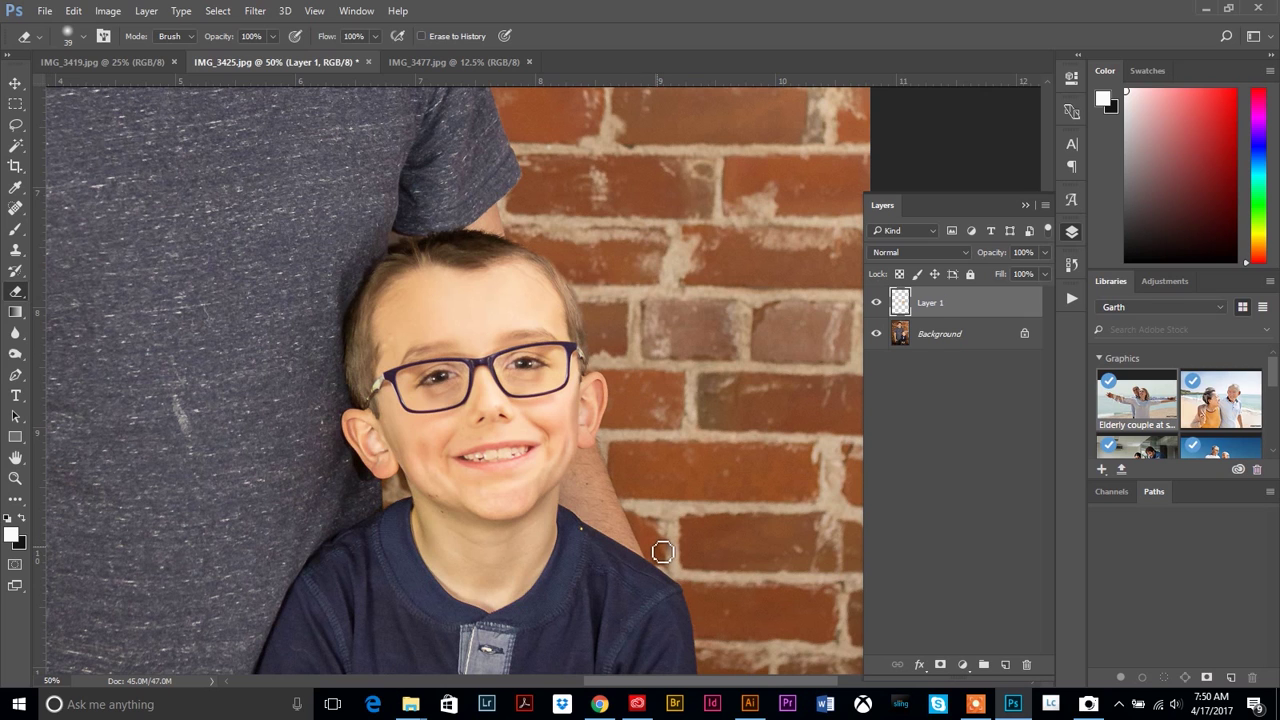
pyautogui.click(15, 478)
pyautogui.click(379, 487)
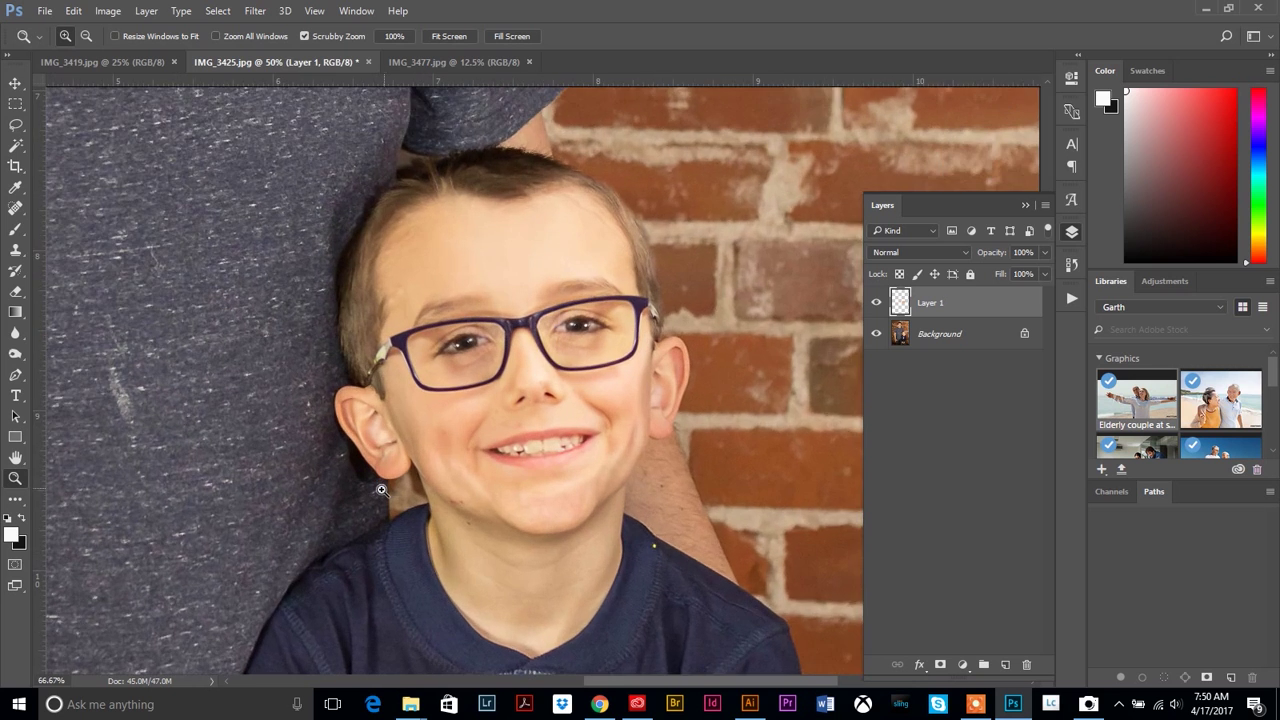
pyautogui.click(381, 489)
pyautogui.click(392, 480)
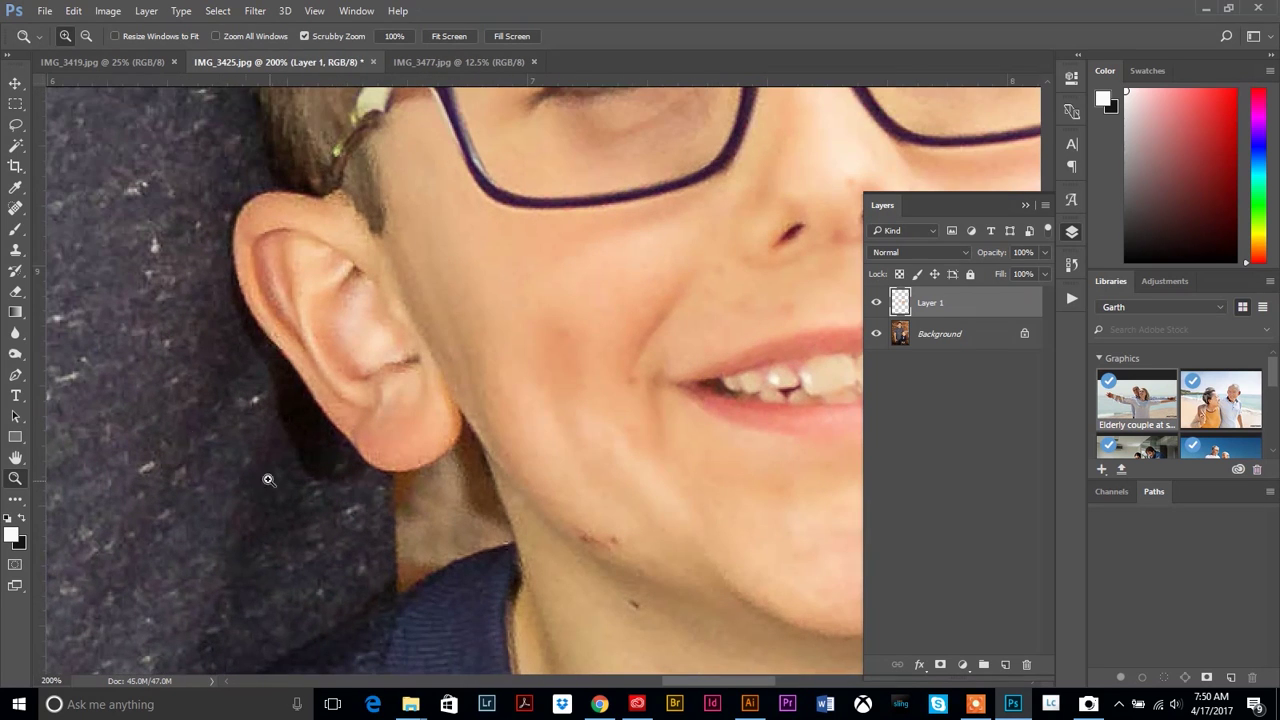
pyautogui.click(15, 291)
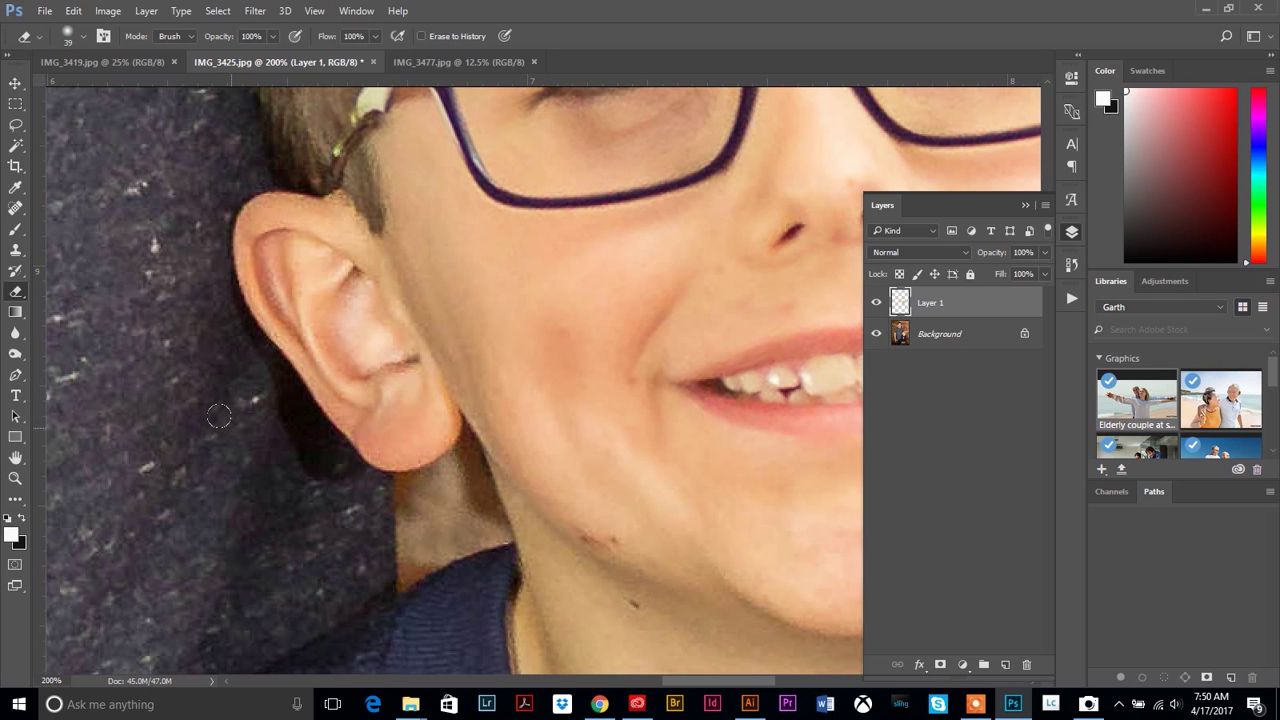
pyautogui.click(15, 83)
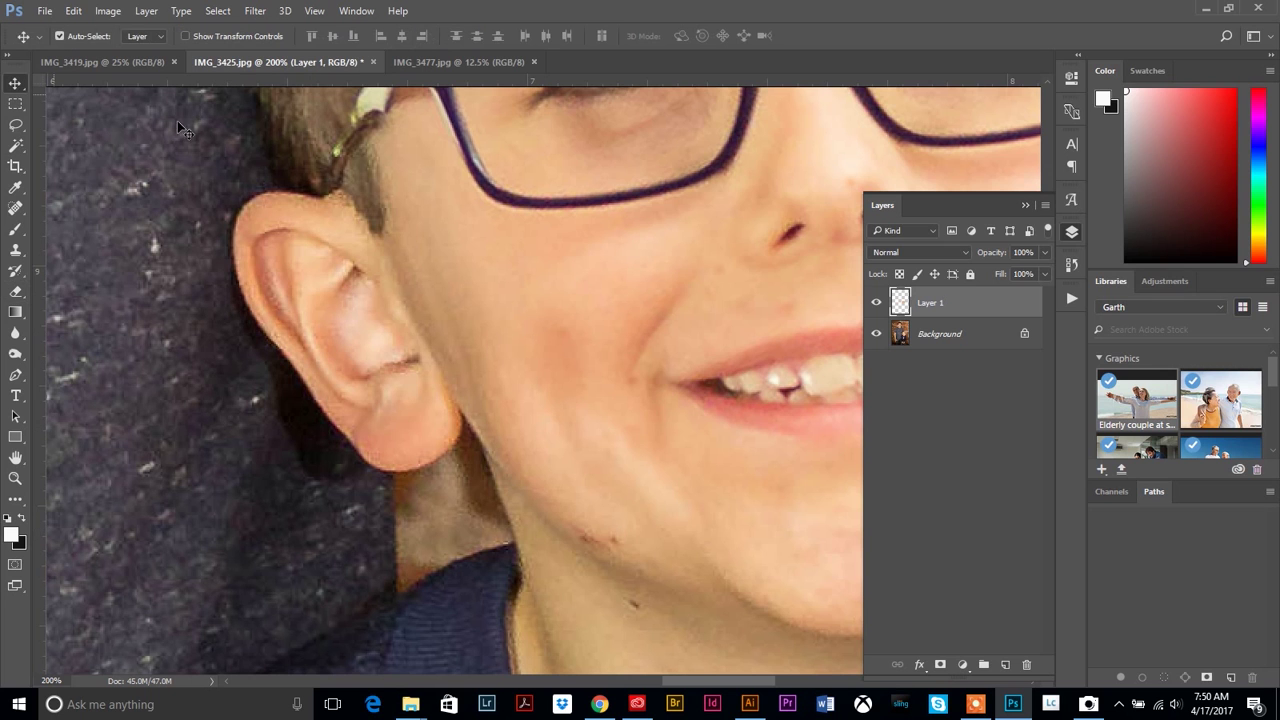
pyautogui.click(877, 335)
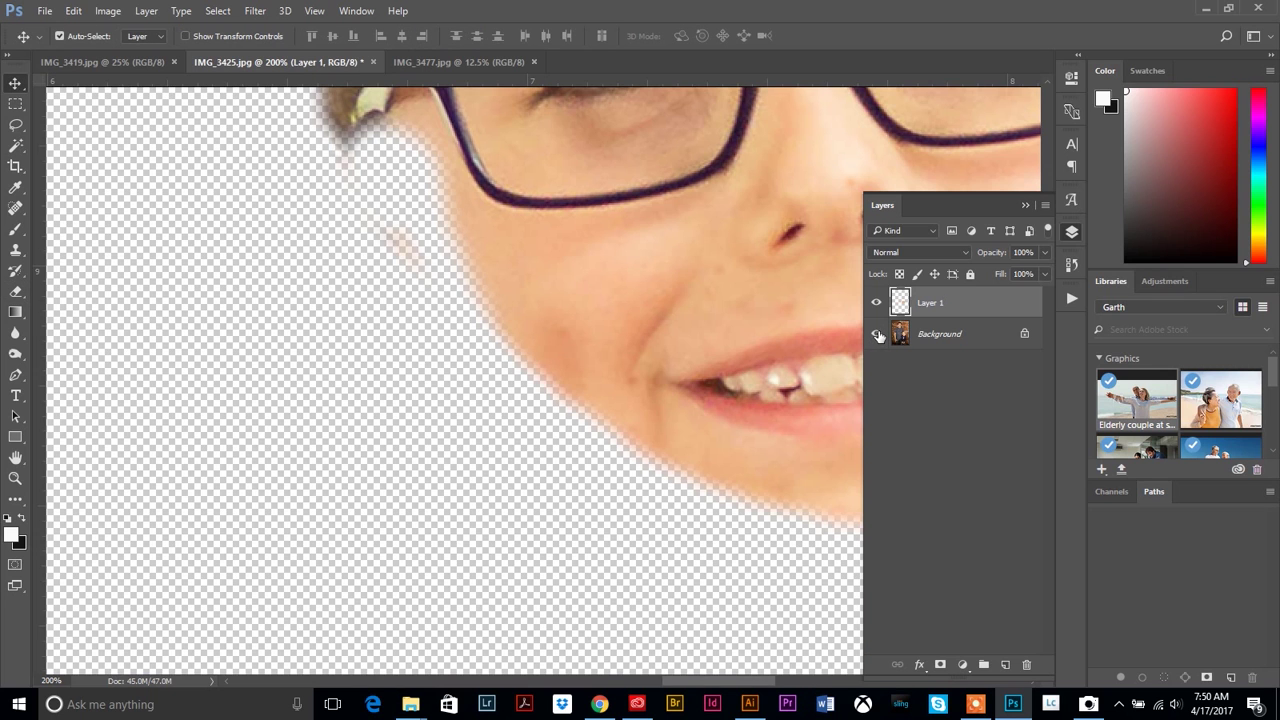
pyautogui.click(877, 335)
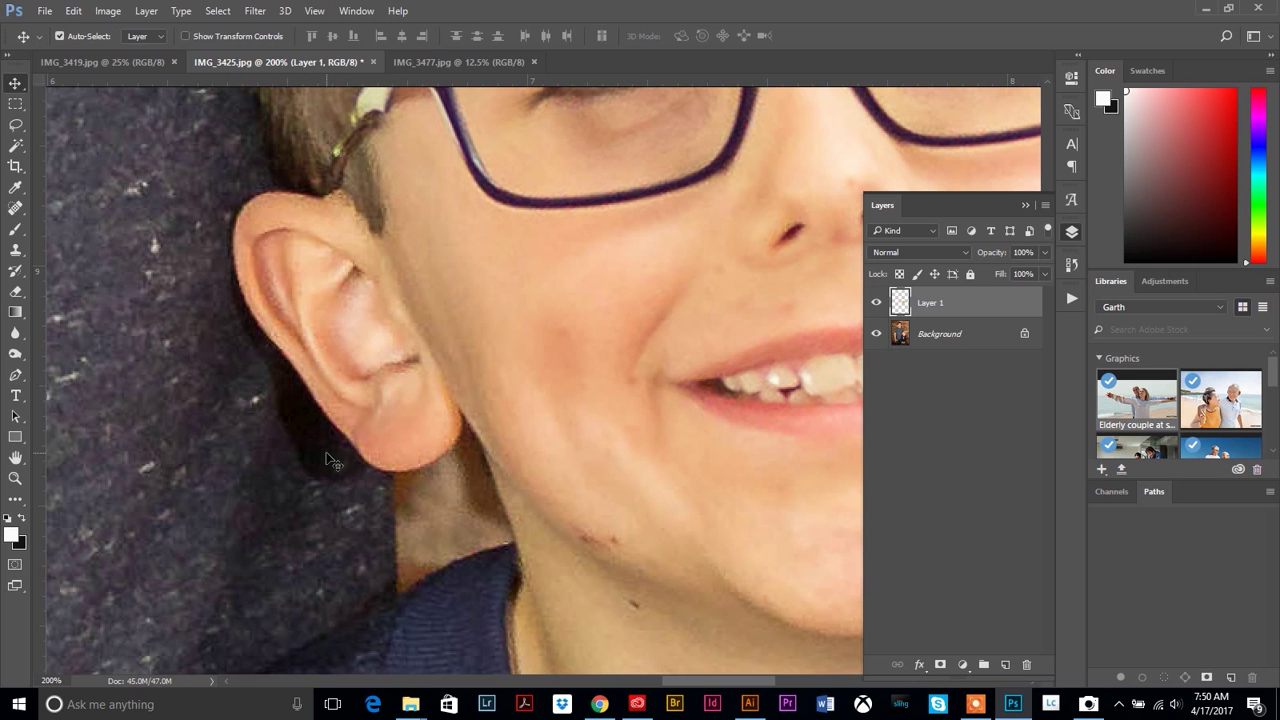
# - Flatten IMG_3425.jpg and save it as a JPEG at maximum quality 12, Baseline Optimized
pyautogui.hotkey('ctrl', '0')
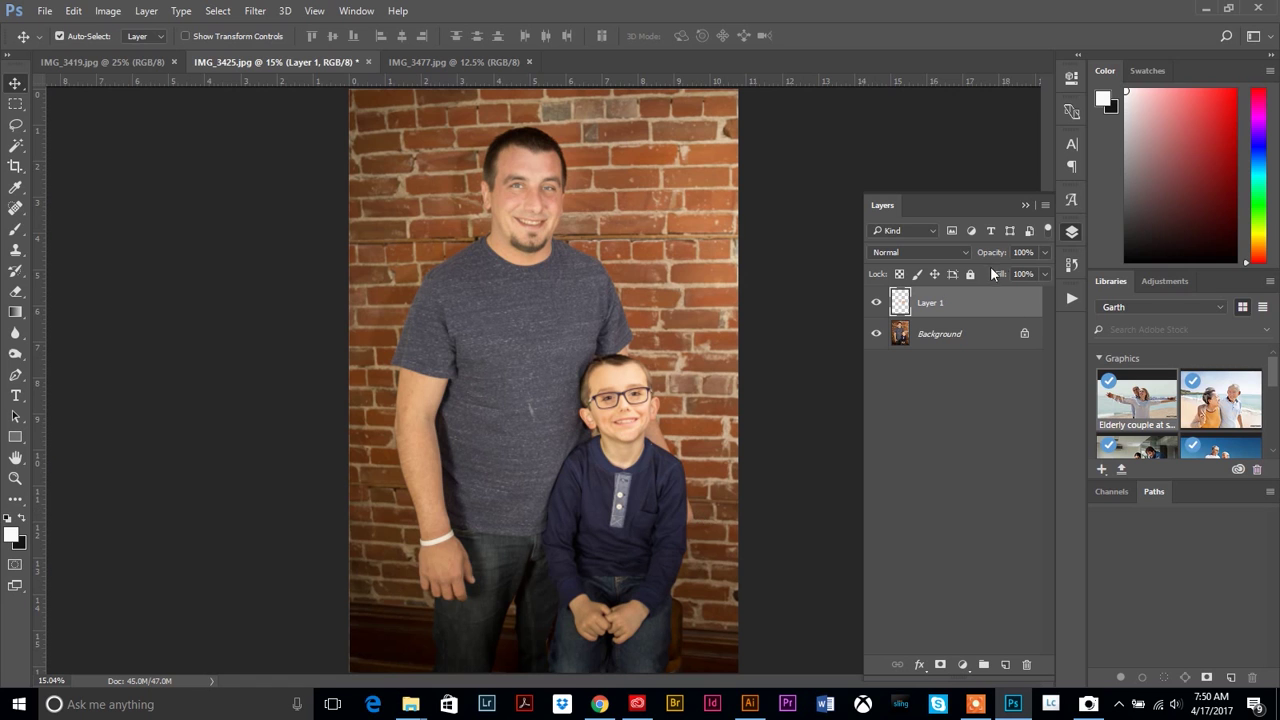
pyautogui.click(1045, 206)
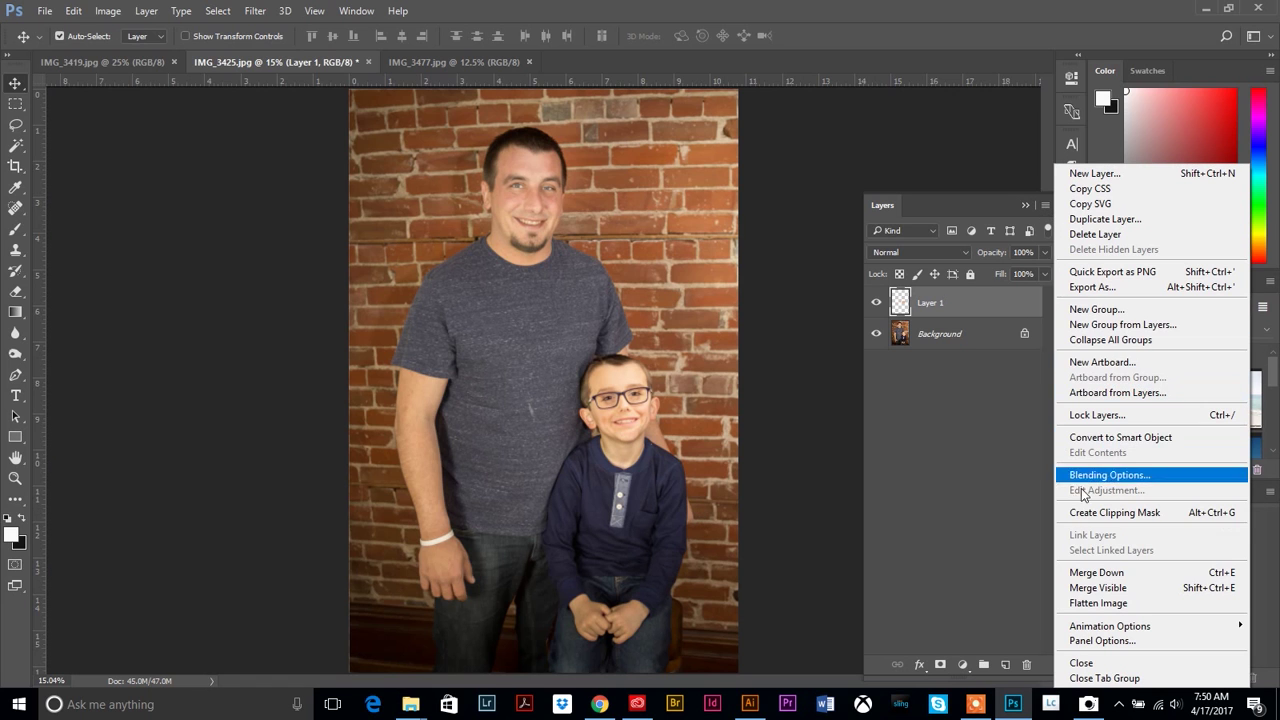
pyautogui.click(1083, 604)
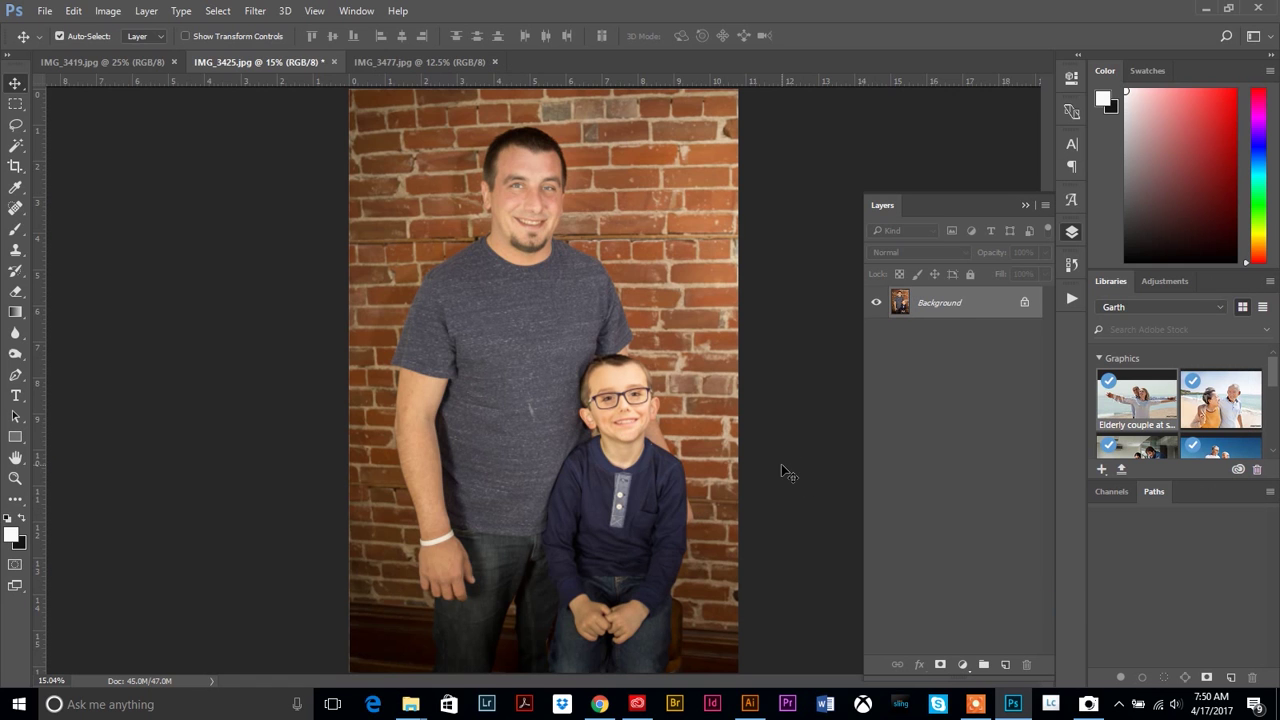
pyautogui.hotkey('ctrl', 's')
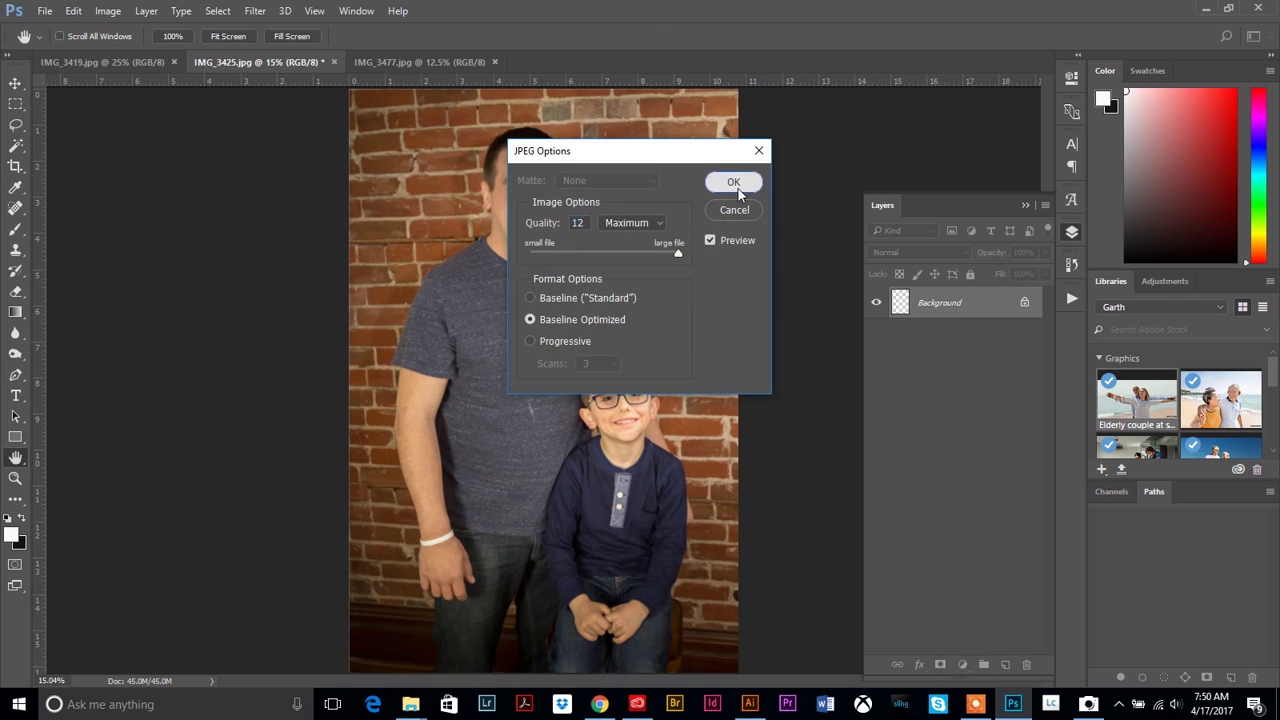
pyautogui.click(733, 182)
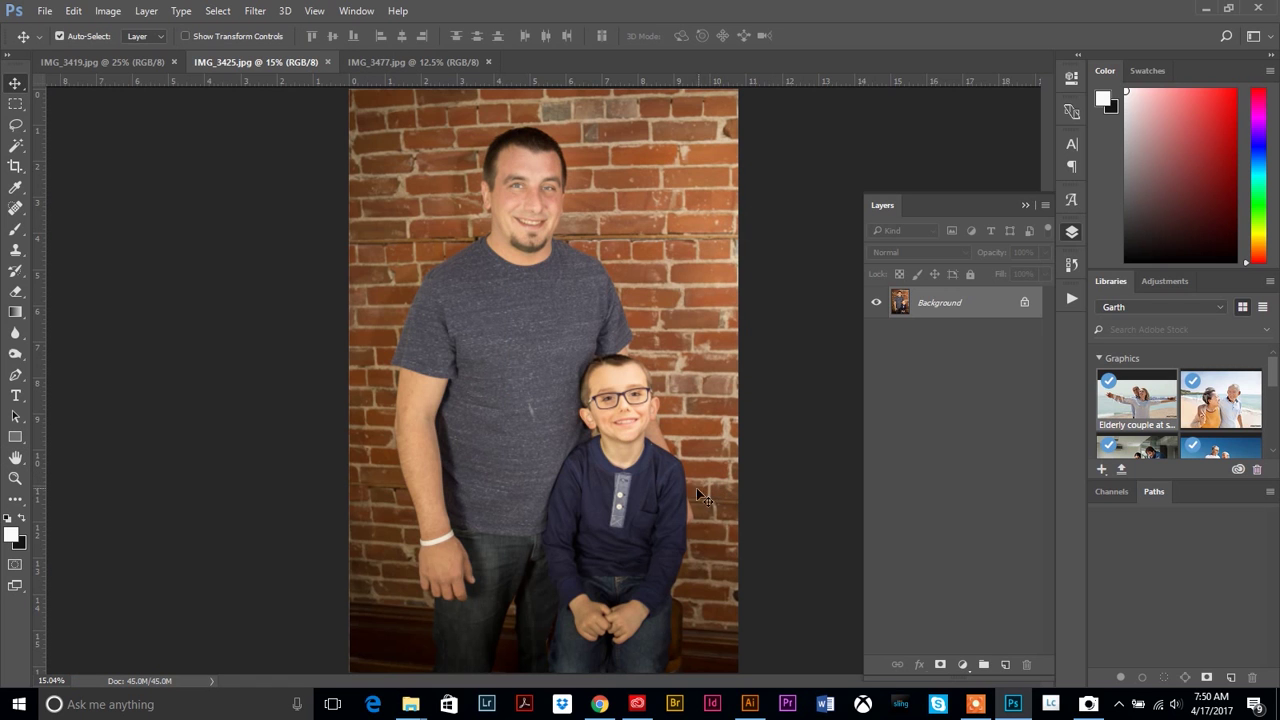
# - Switch to IMG_3477.jpg and examine the boy's face and glasses up close
pyautogui.click(403, 63)
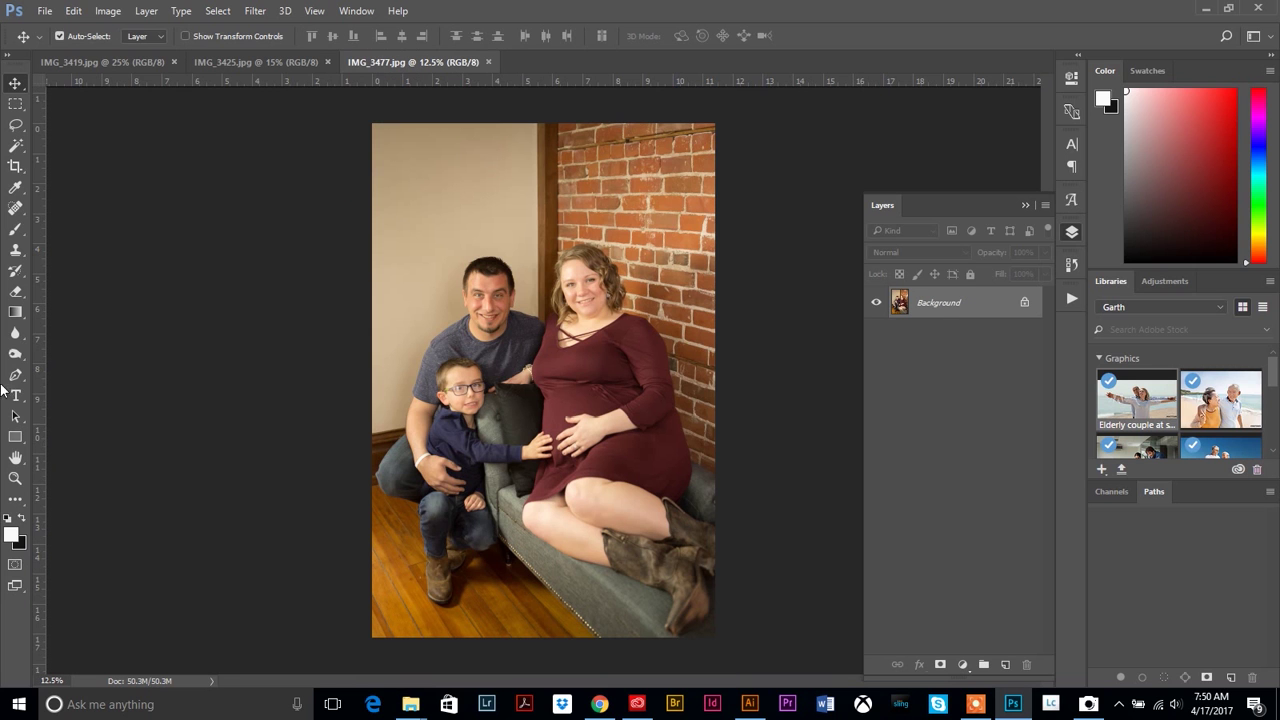
pyautogui.click(12, 480)
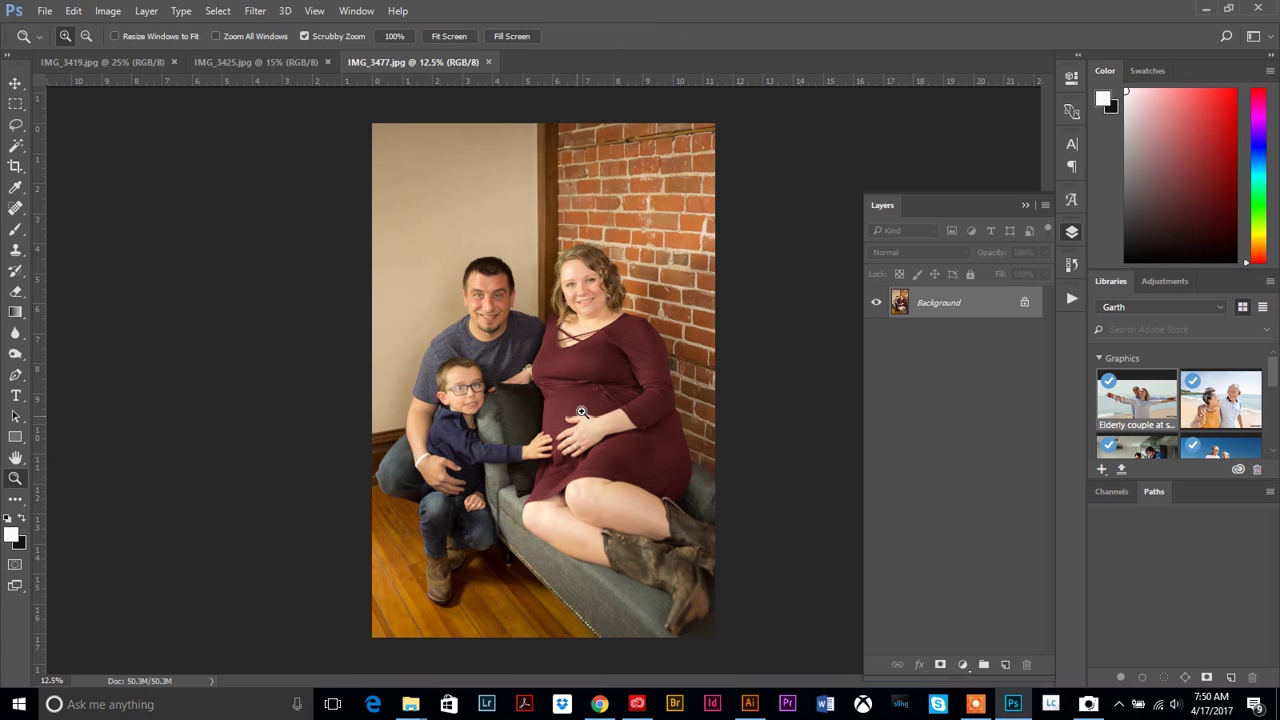
pyautogui.click(488, 390)
pyautogui.click(462, 400)
pyautogui.click(514, 404)
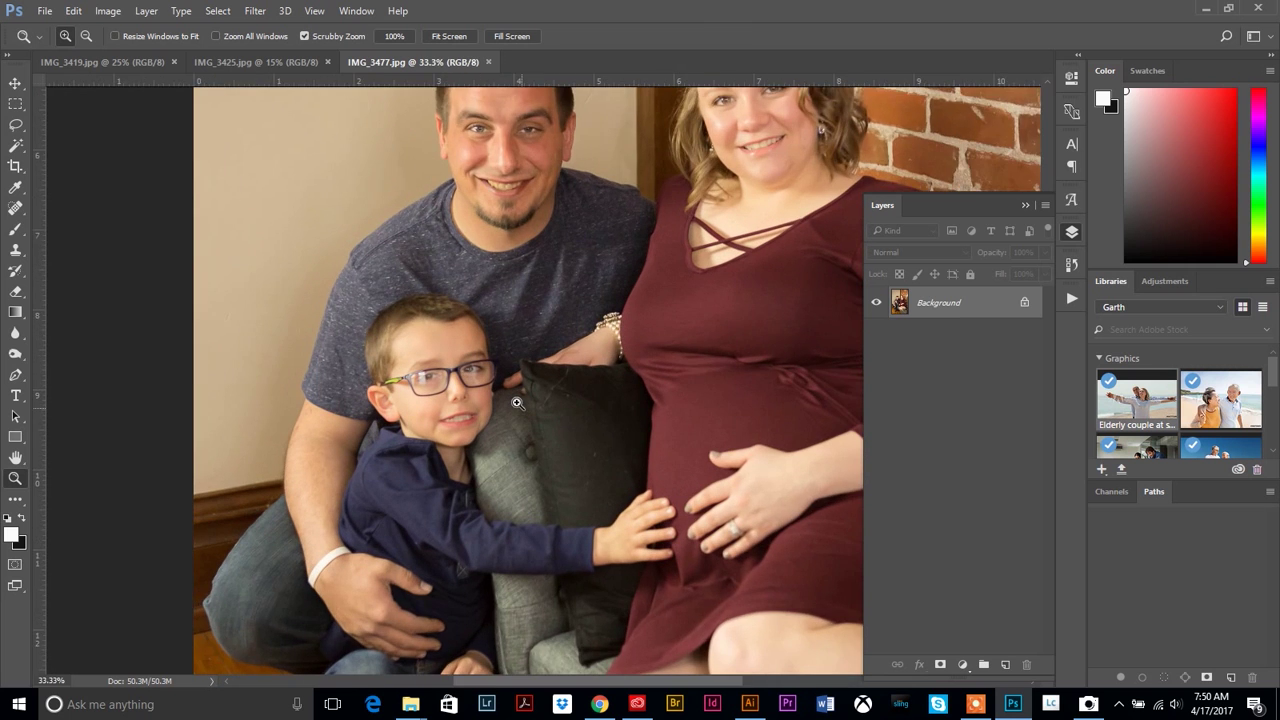
pyautogui.click(517, 403)
pyautogui.click(506, 395)
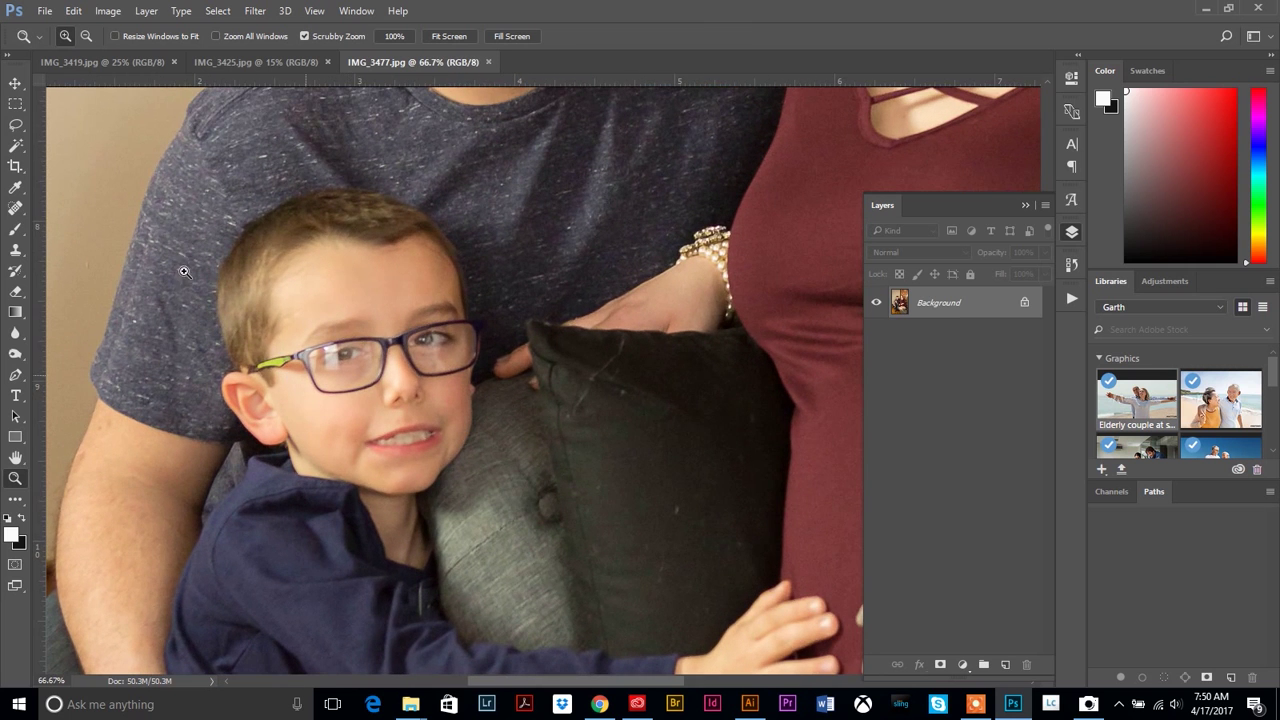
# - Deselect the old face selection in IMG_3419.jpg, then lasso the boy's glasses and eyes with a 5 px feather and copy them
pyautogui.click(91, 62)
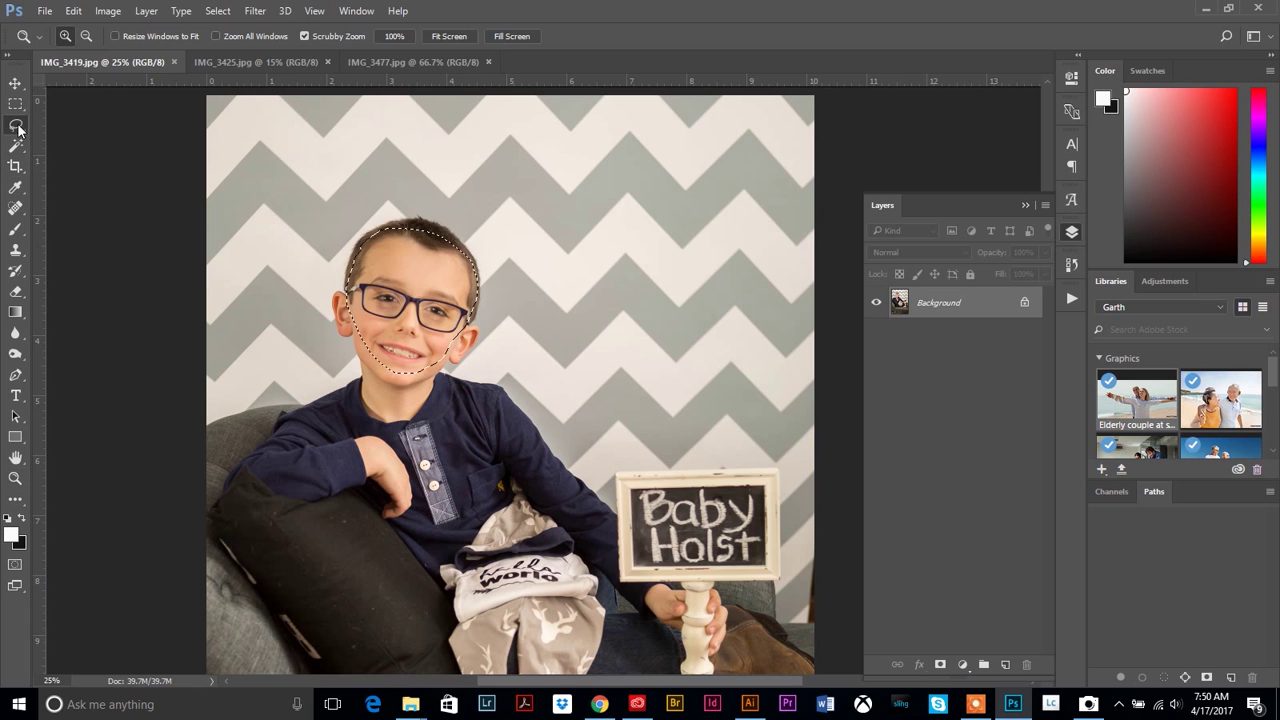
pyautogui.click(15, 125)
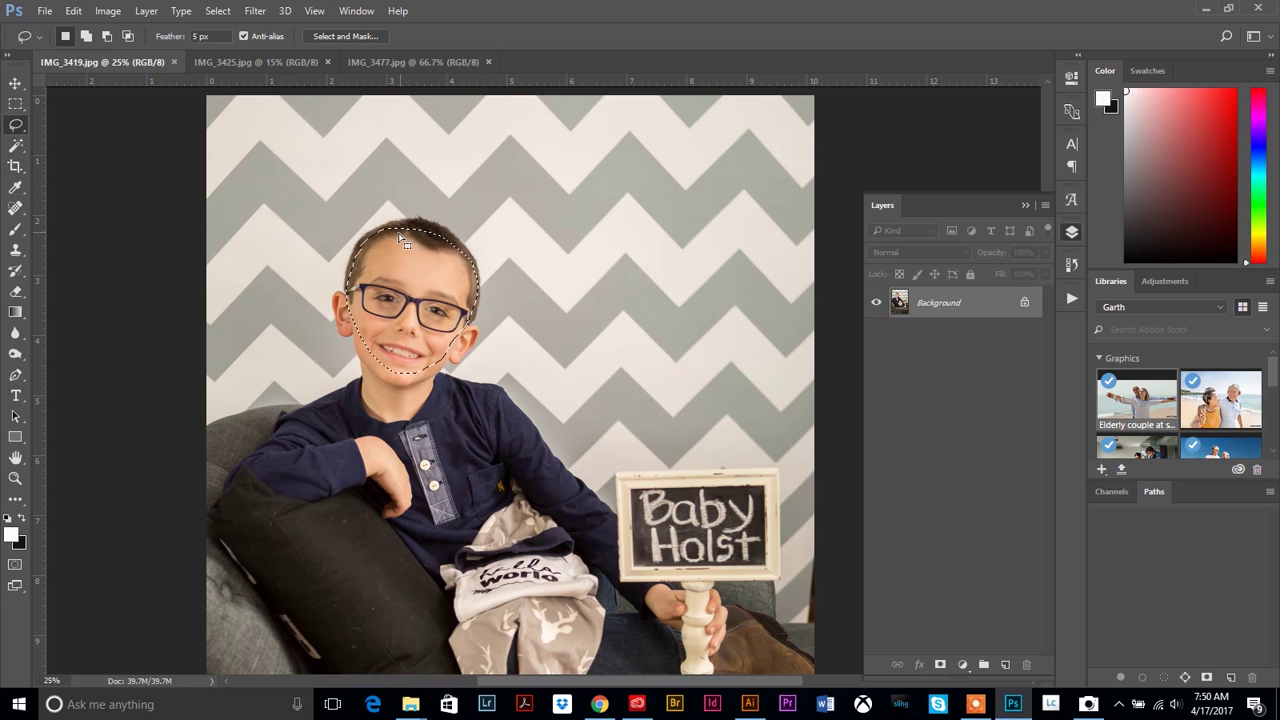
pyautogui.hotkey('ctrl', 'd')
pyautogui.moveTo(370, 272)
pyautogui.mouseDown()
pyautogui.moveTo(358, 290)
pyautogui.moveTo(402, 331)
pyautogui.moveTo(456, 342)
pyautogui.moveTo(478, 312)
pyautogui.moveTo(416, 285)
pyautogui.mouseUp()
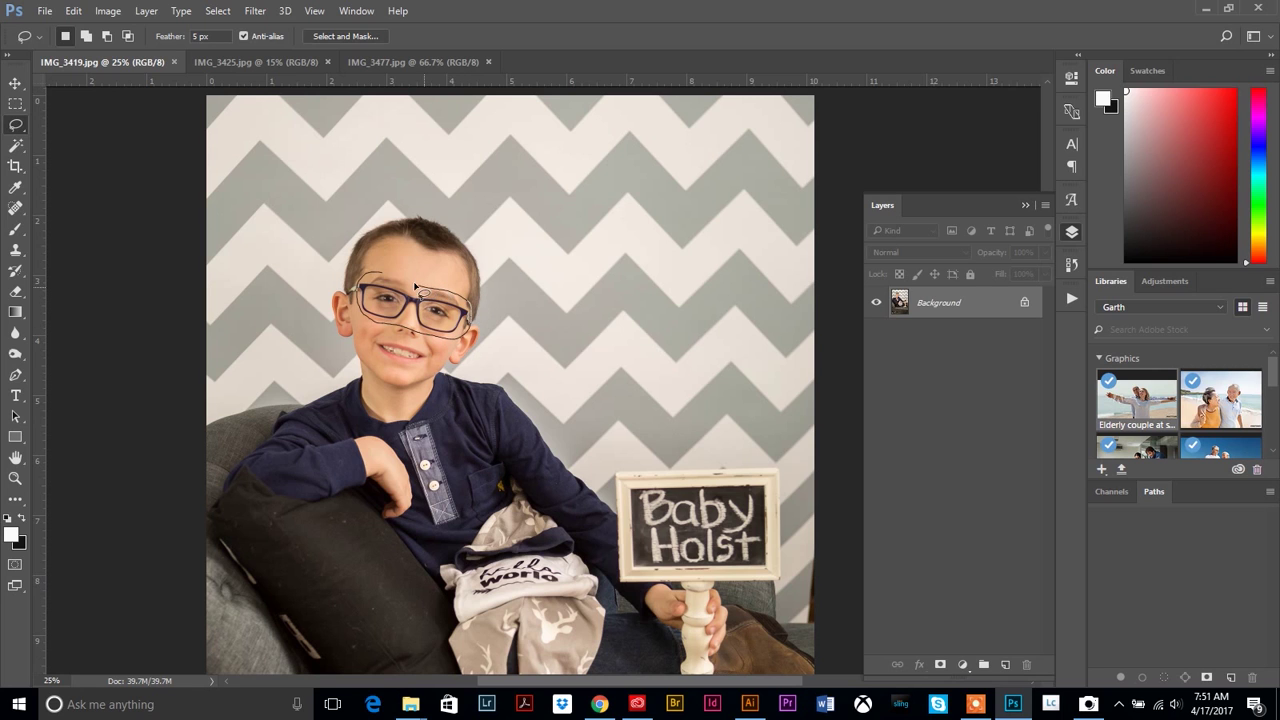
pyautogui.moveTo(366, 358); pyautogui.dragTo(364, 314)
# - Paste the copied glasses and eyes into IMG_3477.jpg as a new layer
pyautogui.click(447, 60)
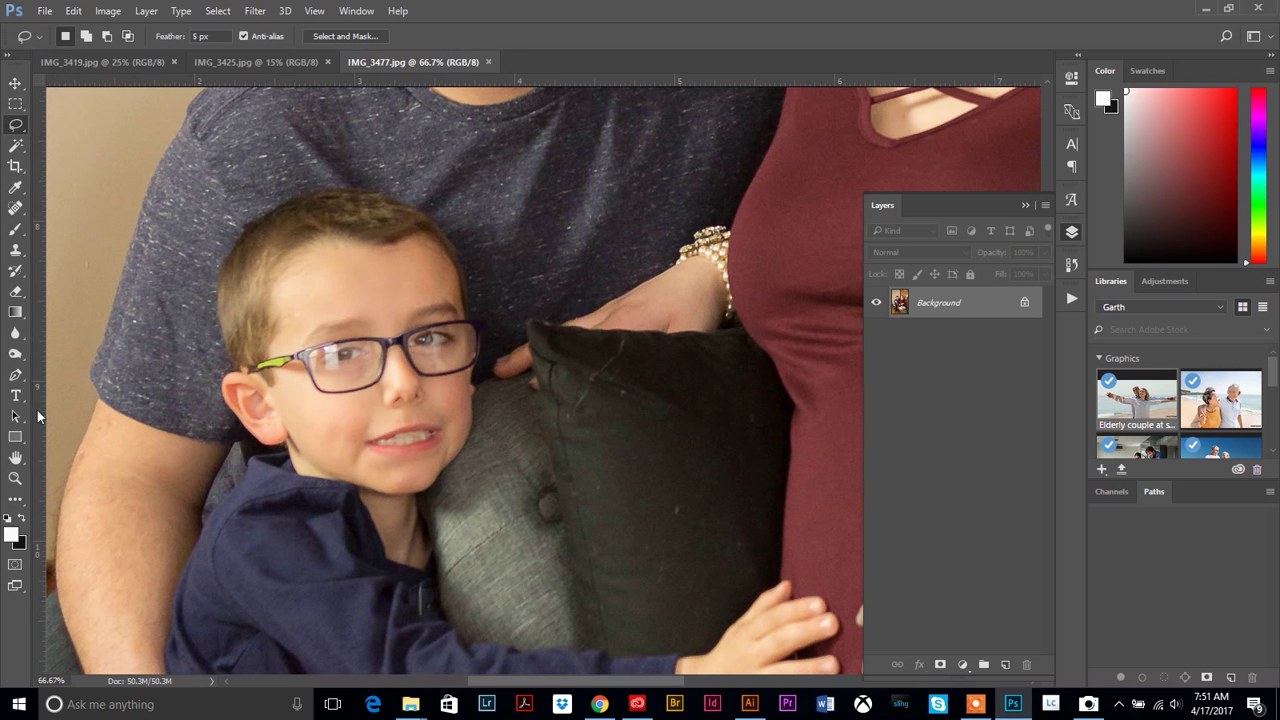
pyautogui.click(15, 83)
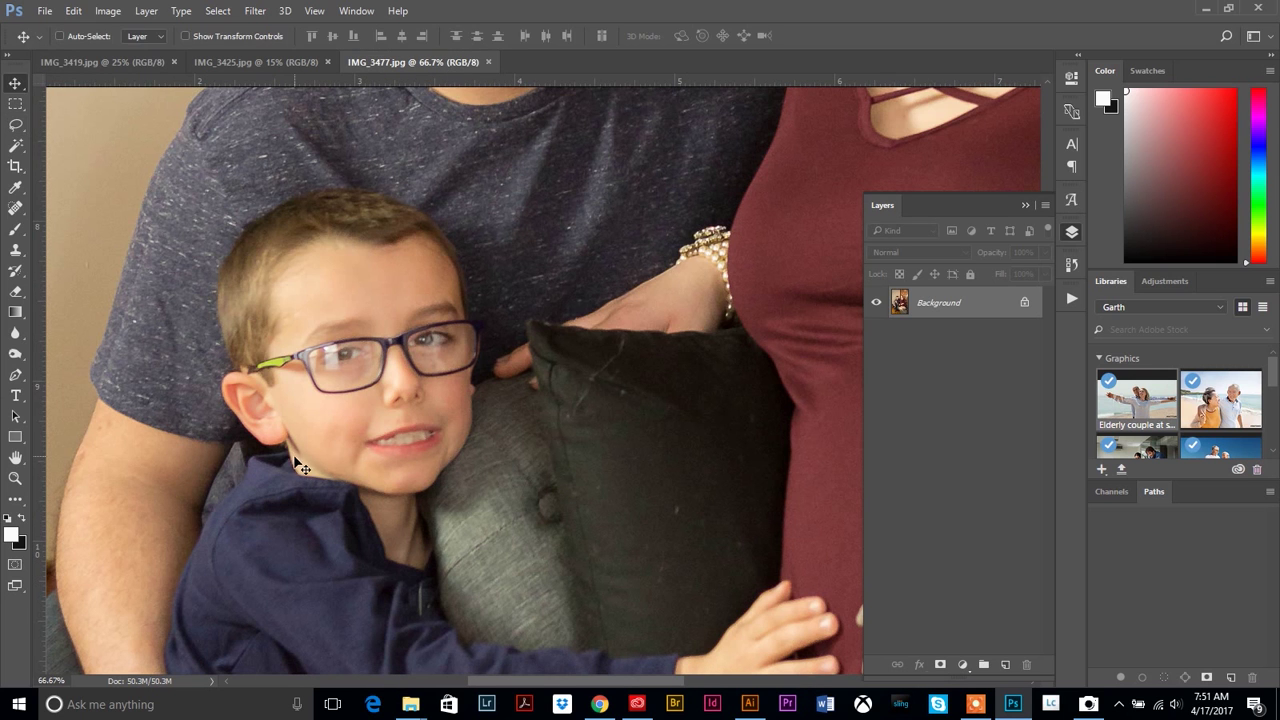
pyautogui.hotkey('ctrl', 'v')
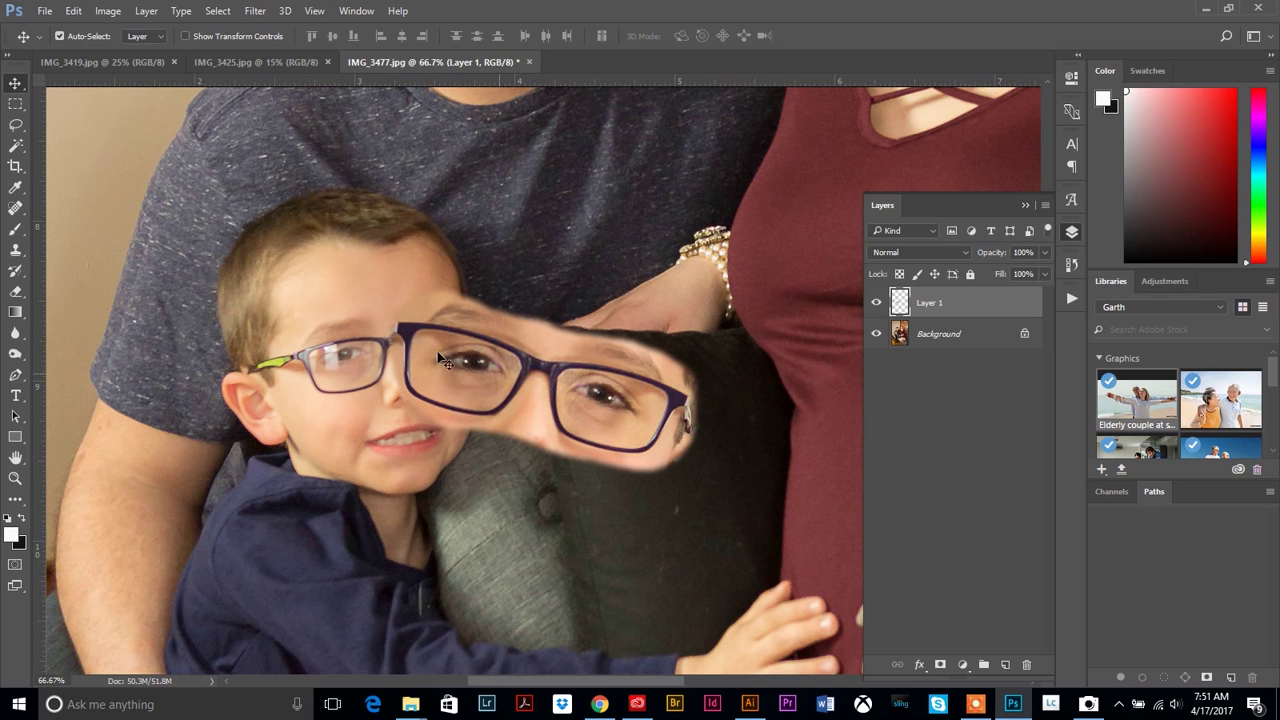
# - Rotate the pasted glasses about 24° counter-clockwise and move them over the boy's face
pyautogui.click(73, 10)
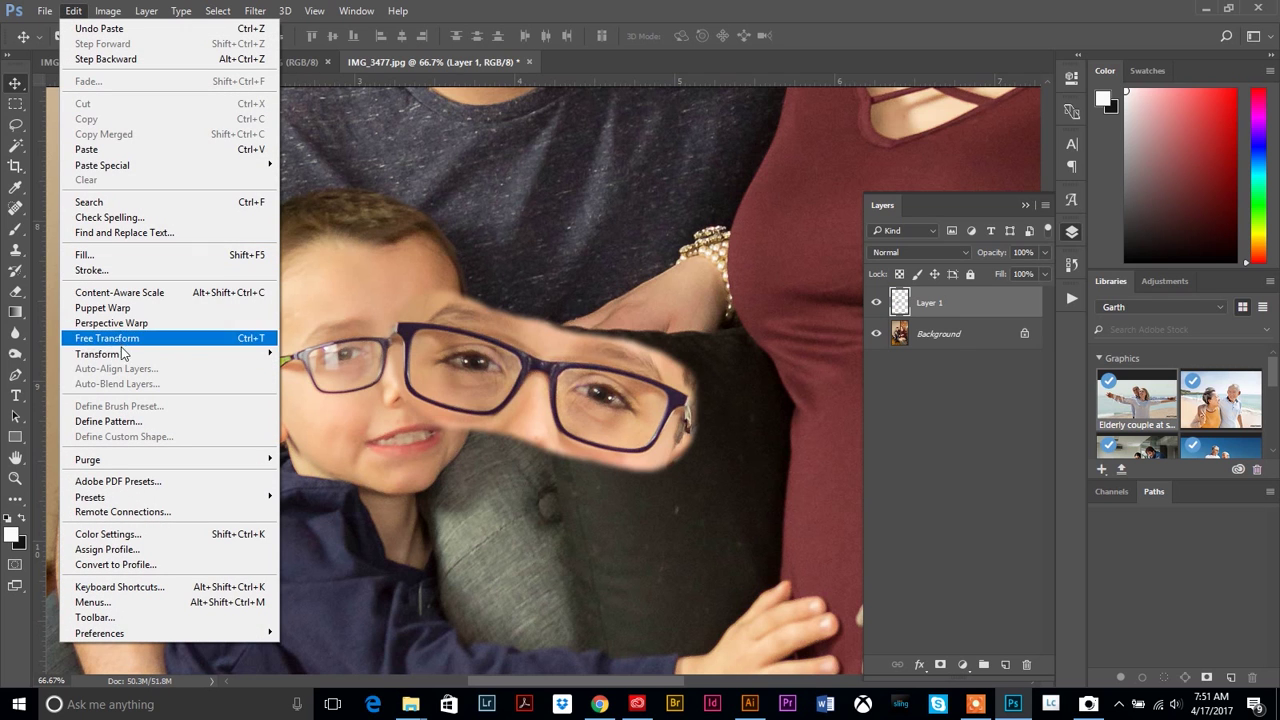
pyautogui.moveTo(124, 354)
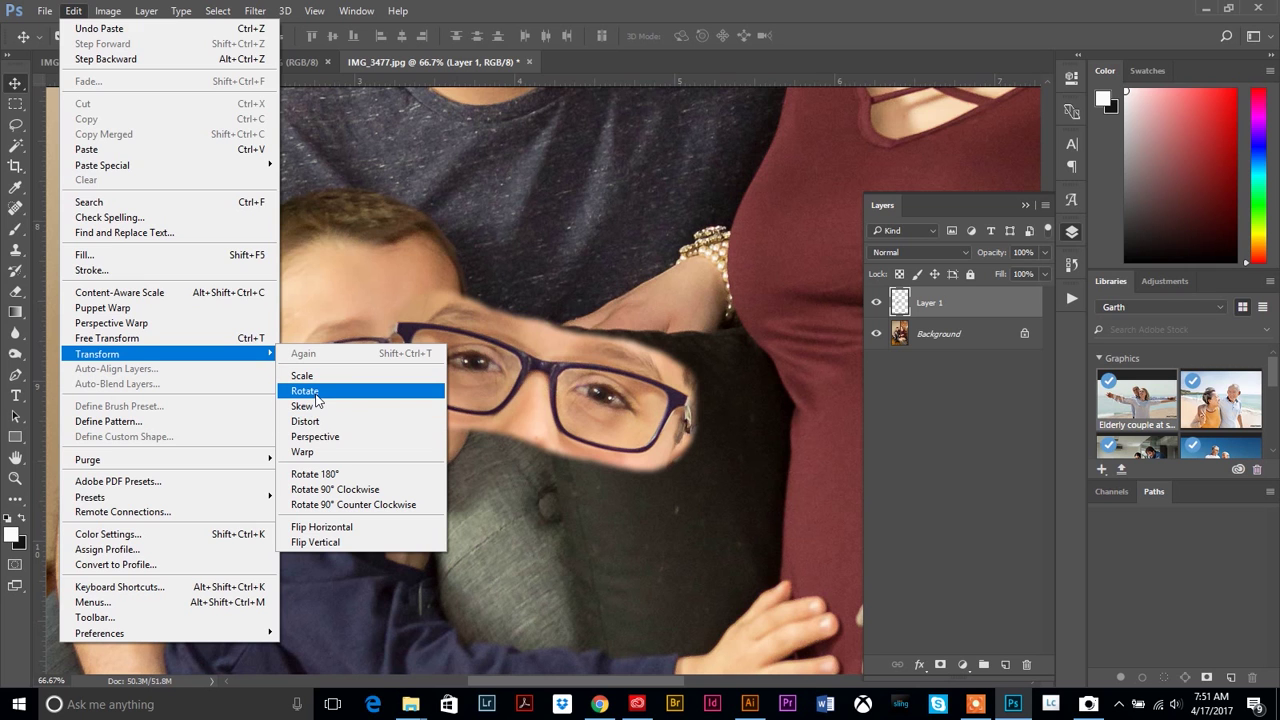
pyautogui.click(317, 401)
pyautogui.moveTo(718, 280); pyautogui.dragTo(674, 206)
pyautogui.moveTo(621, 391); pyautogui.dragTo(461, 361)
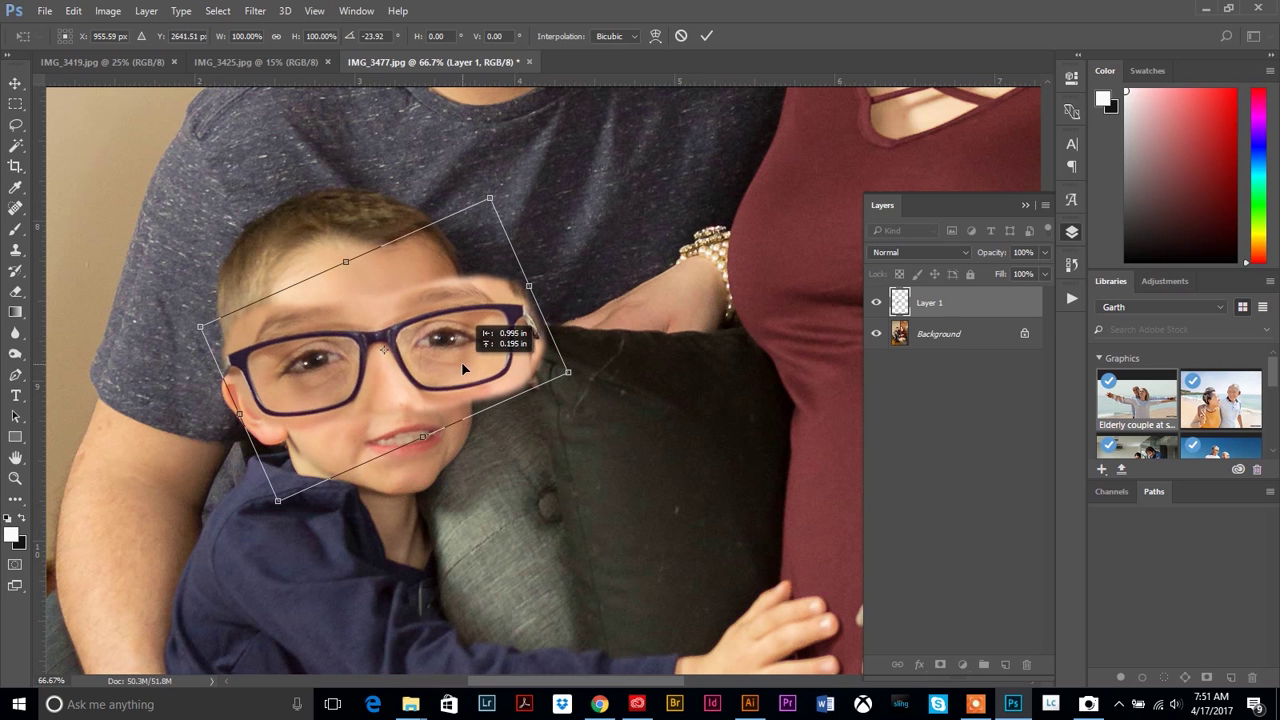
pyautogui.press('Return')
# - Scale the pasted glasses down to about 64% and place them over the boy's original glasses
pyautogui.click(73, 10)
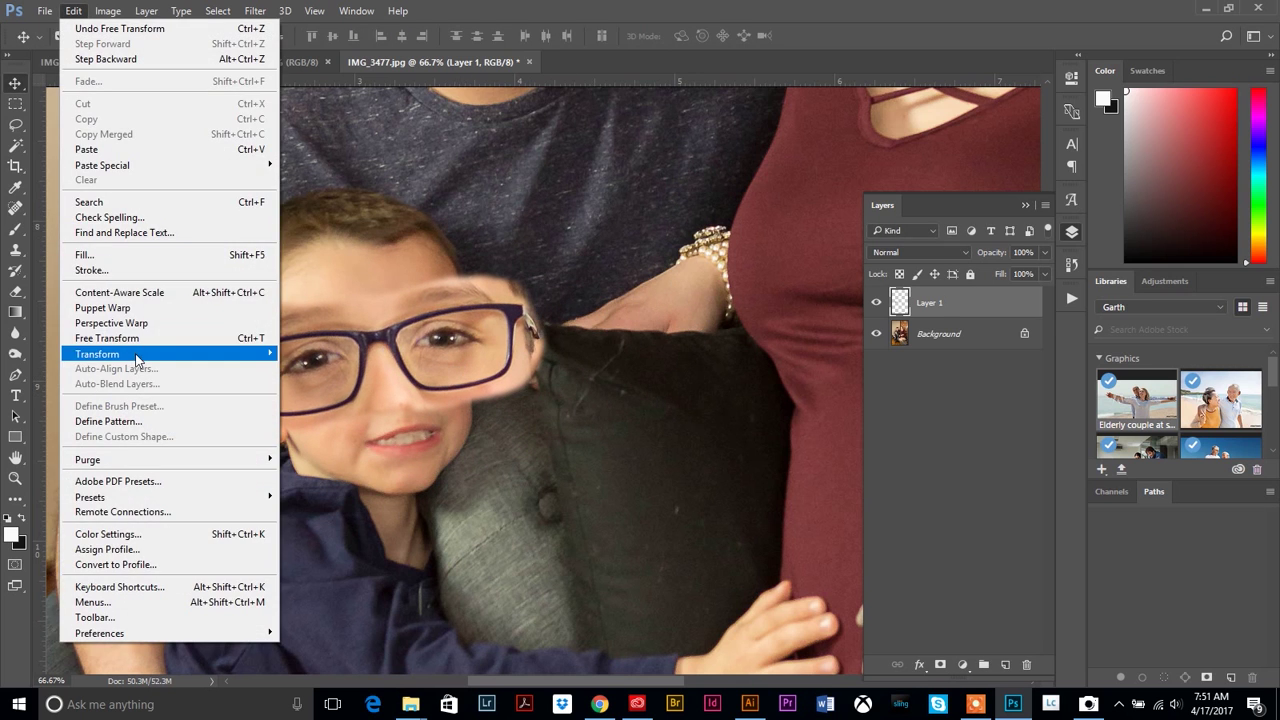
pyautogui.moveTo(238, 358)
pyautogui.click(305, 376)
pyautogui.moveTo(549, 437); pyautogui.dragTo(424, 372)
pyautogui.moveTo(357, 325); pyautogui.dragTo(426, 357)
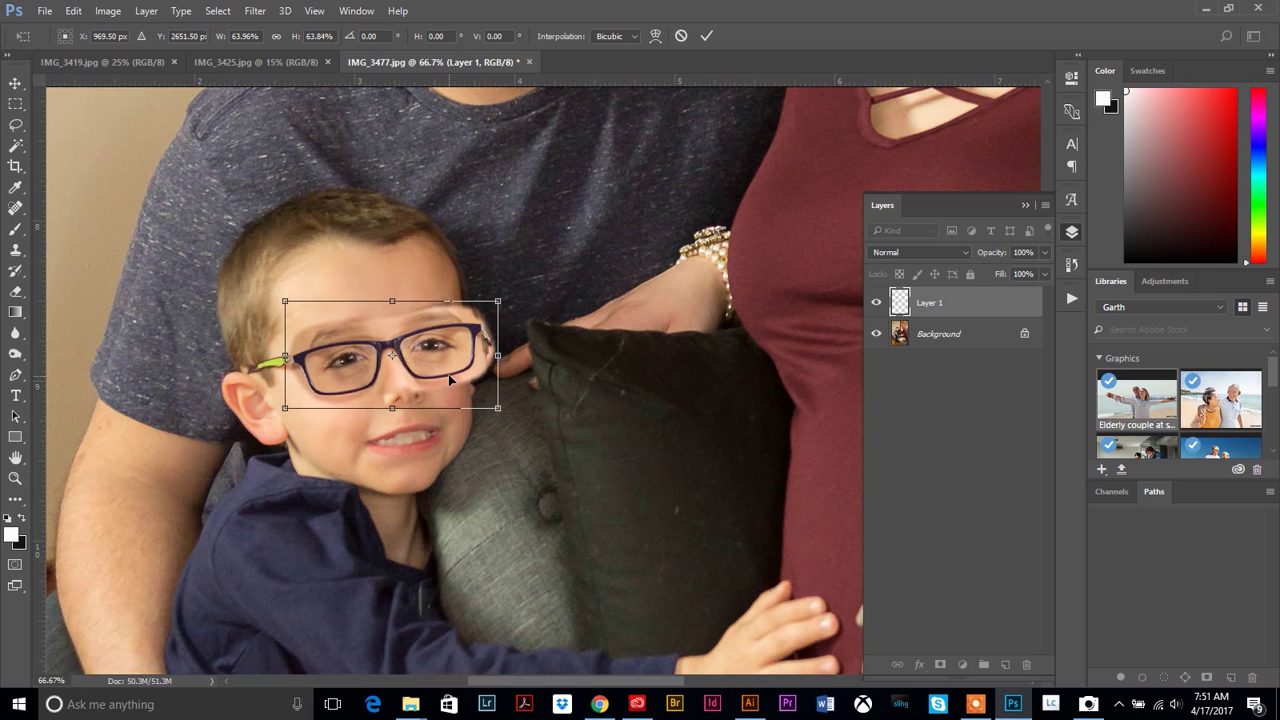
pyautogui.press('Return')
pyautogui.moveTo(450, 383); pyautogui.dragTo(460, 357)
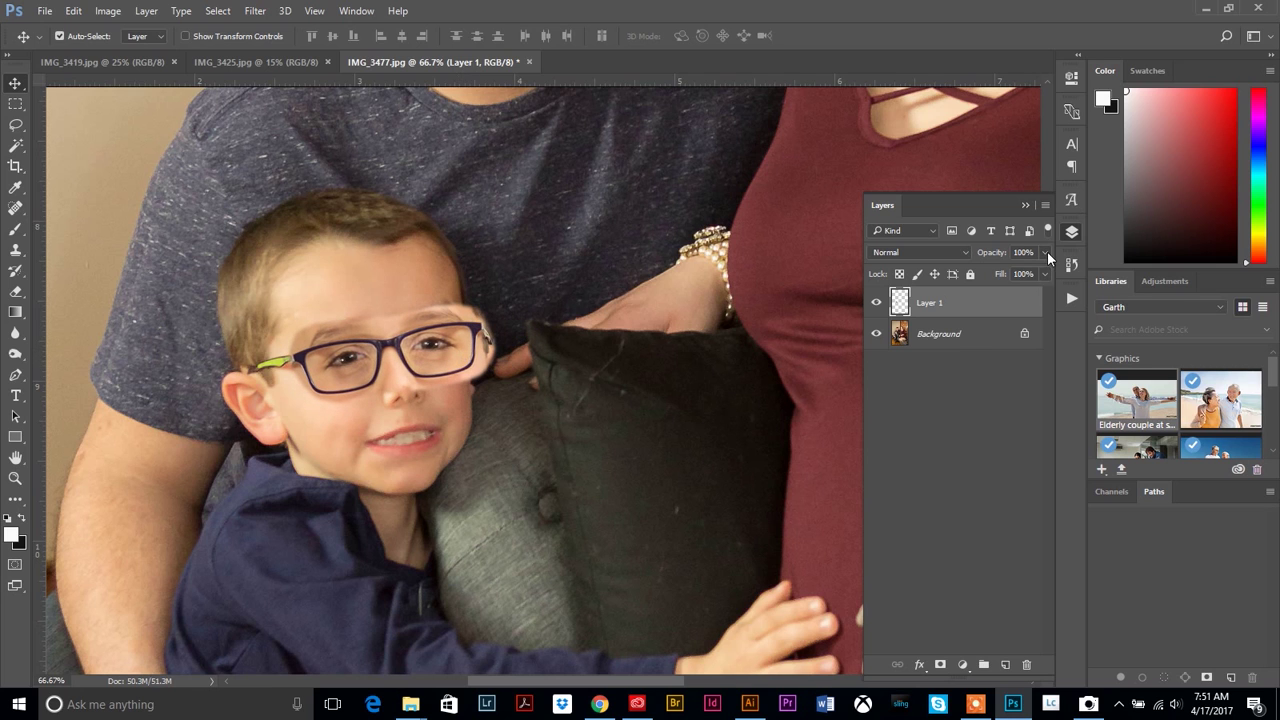
# - Lower the pasted glasses layer's opacity to 74% and nudge it to align with the original frame beneath
pyautogui.click(1046, 252)
pyautogui.moveTo(1033, 276); pyautogui.dragTo(1023, 276)
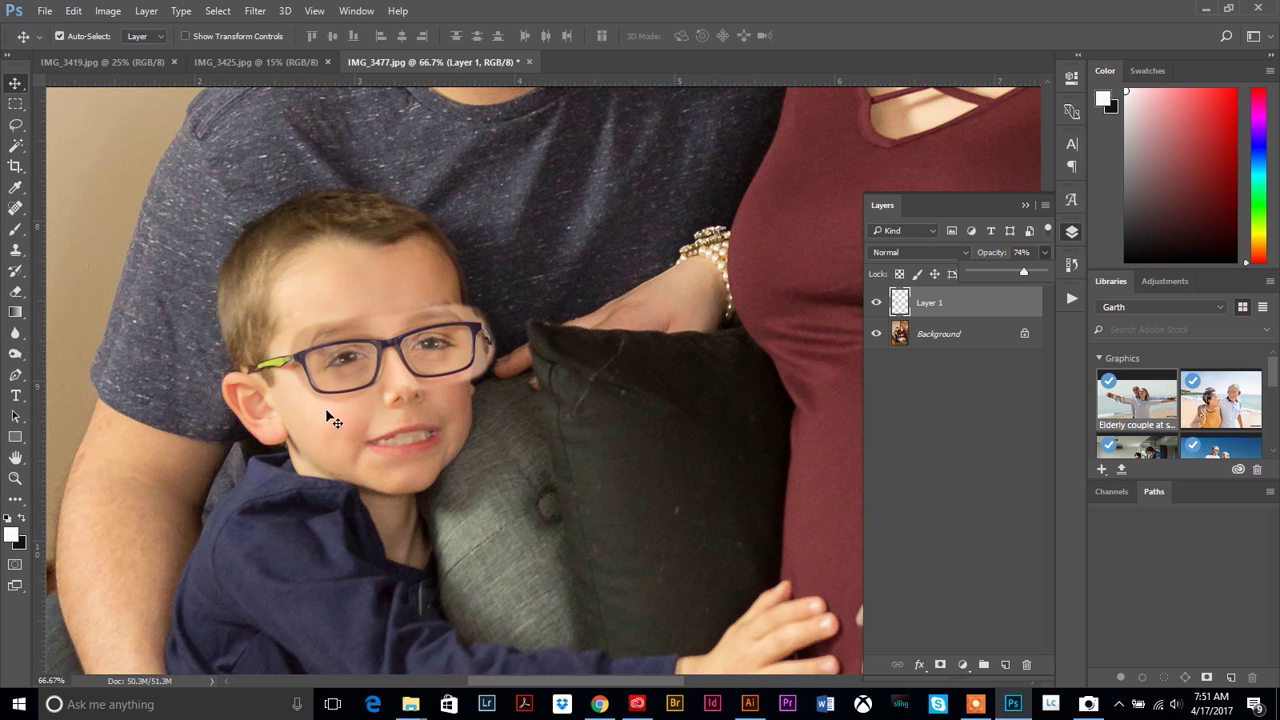
pyautogui.click(15, 478)
pyautogui.click(477, 358)
pyautogui.click(369, 380)
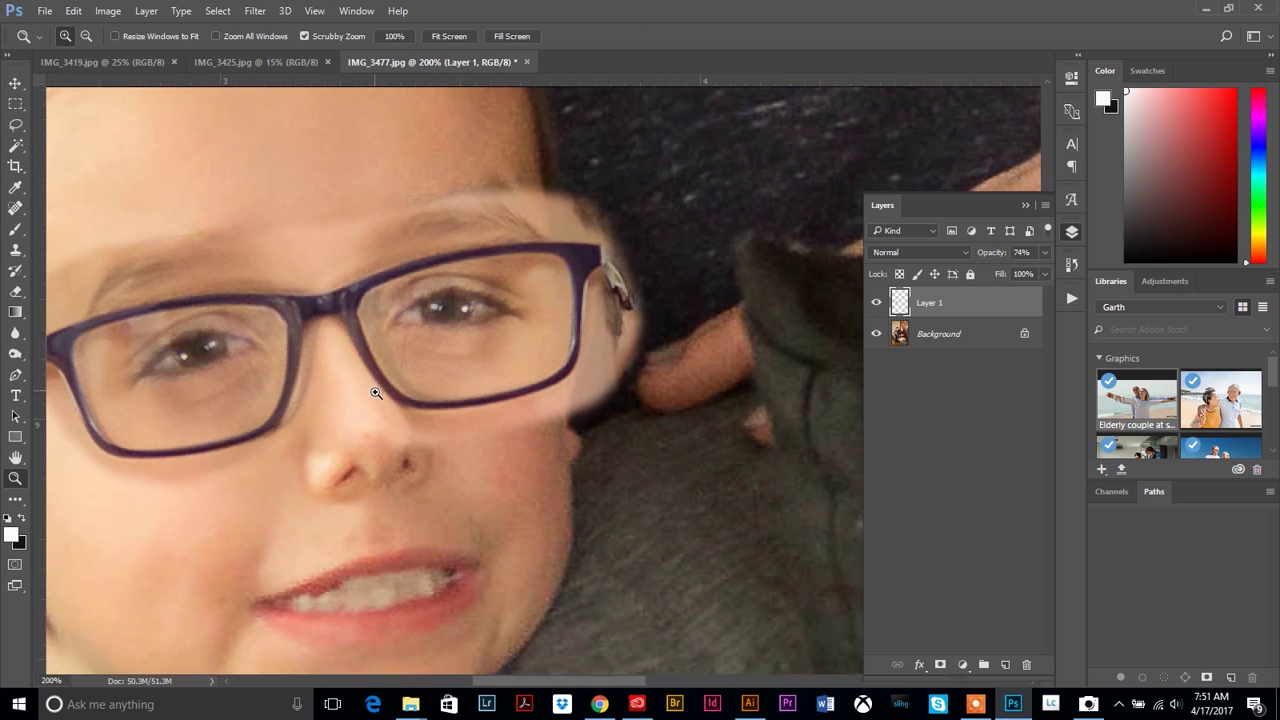
pyautogui.moveTo(233, 353); pyautogui.dragTo(350, 318)
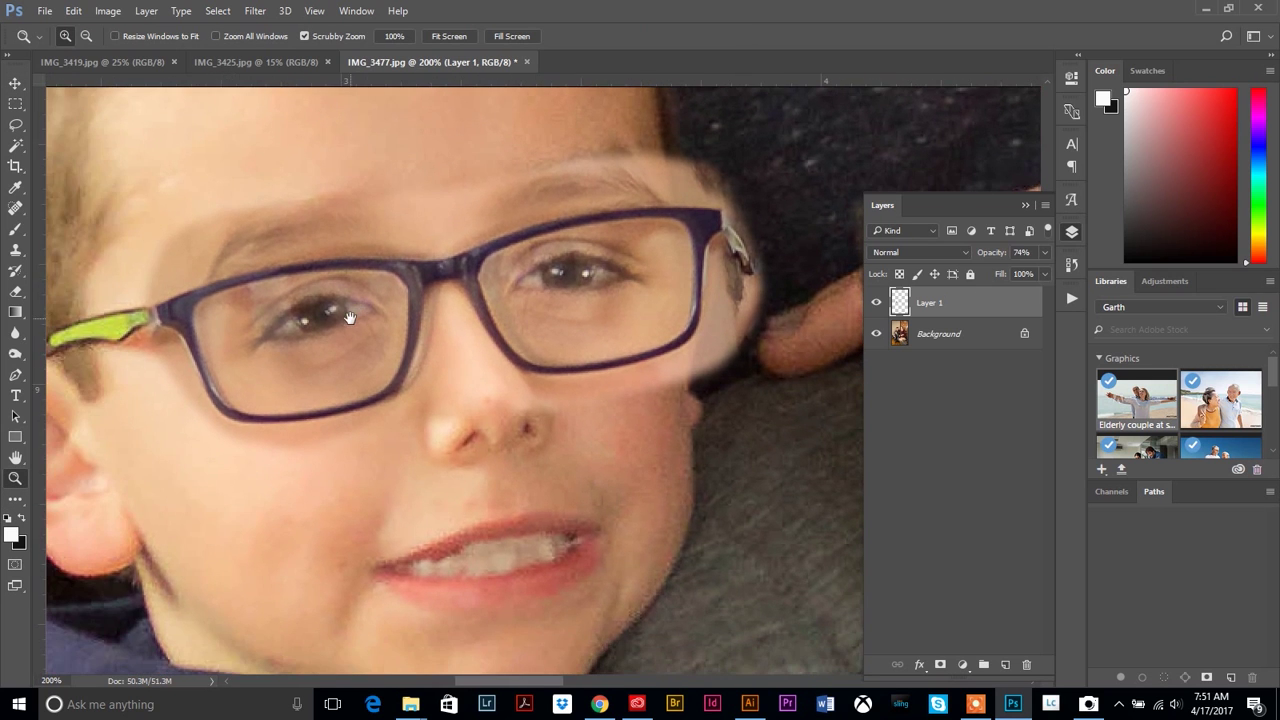
pyautogui.click(15, 83)
pyautogui.moveTo(376, 324); pyautogui.dragTo(375, 326)
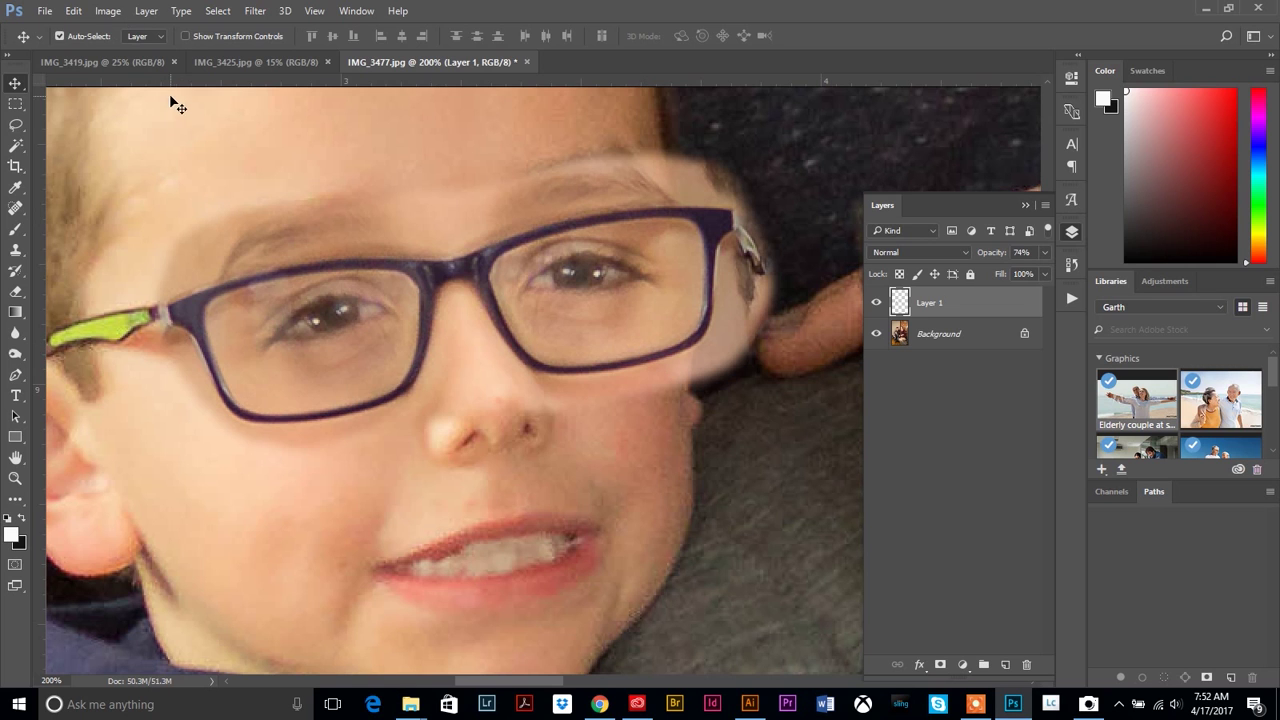
# - Narrow the pasted glasses to about 98.75% width and nudge them slightly up to fit the original frame
pyautogui.click(74, 12)
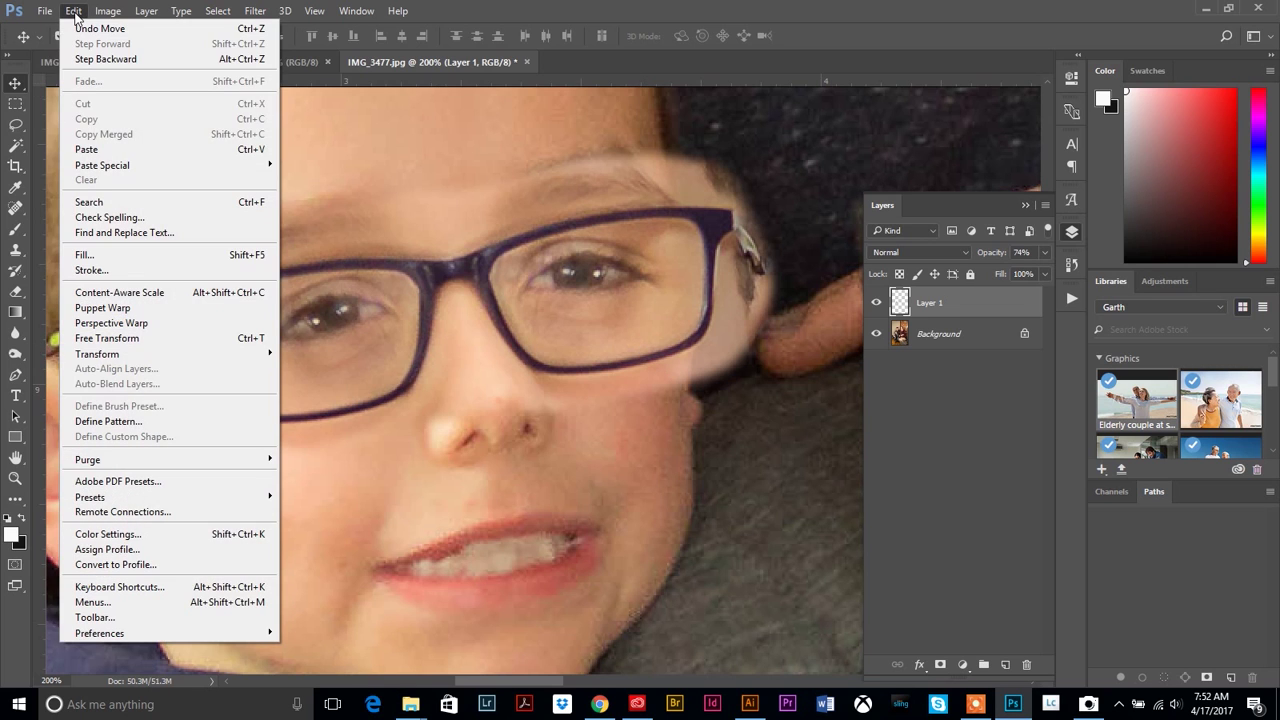
pyautogui.moveTo(149, 357)
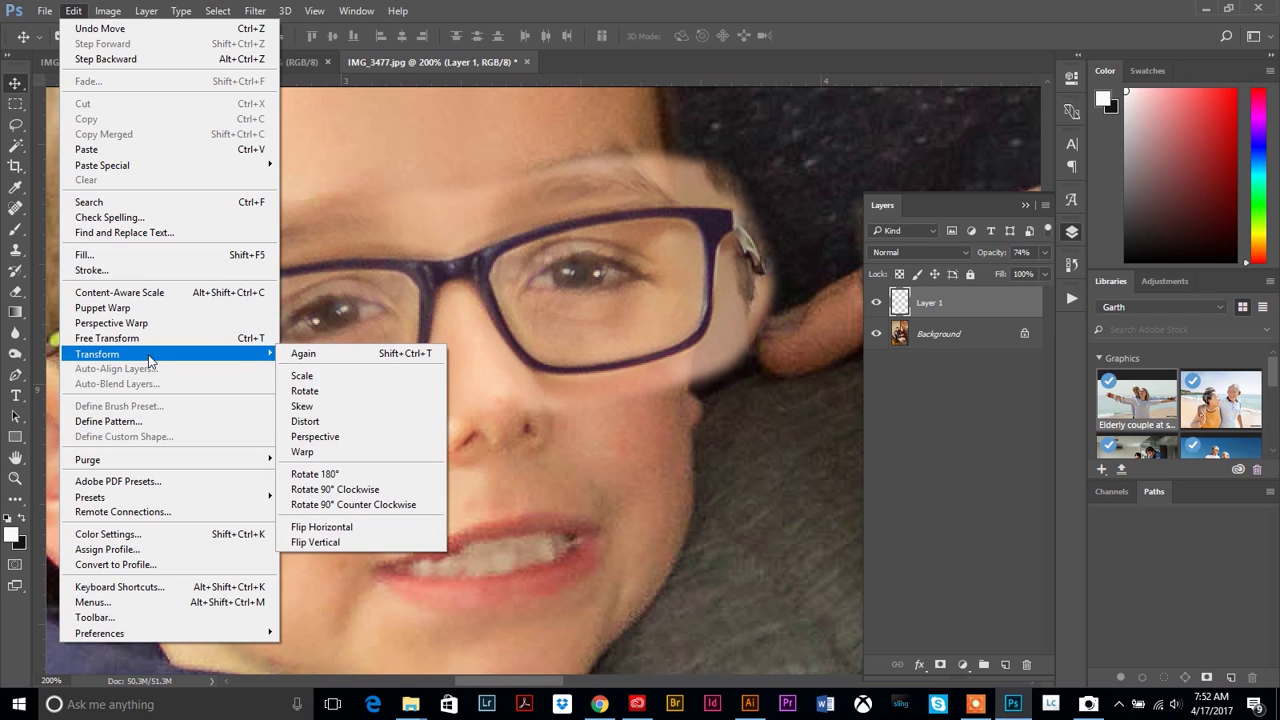
pyautogui.click(303, 376)
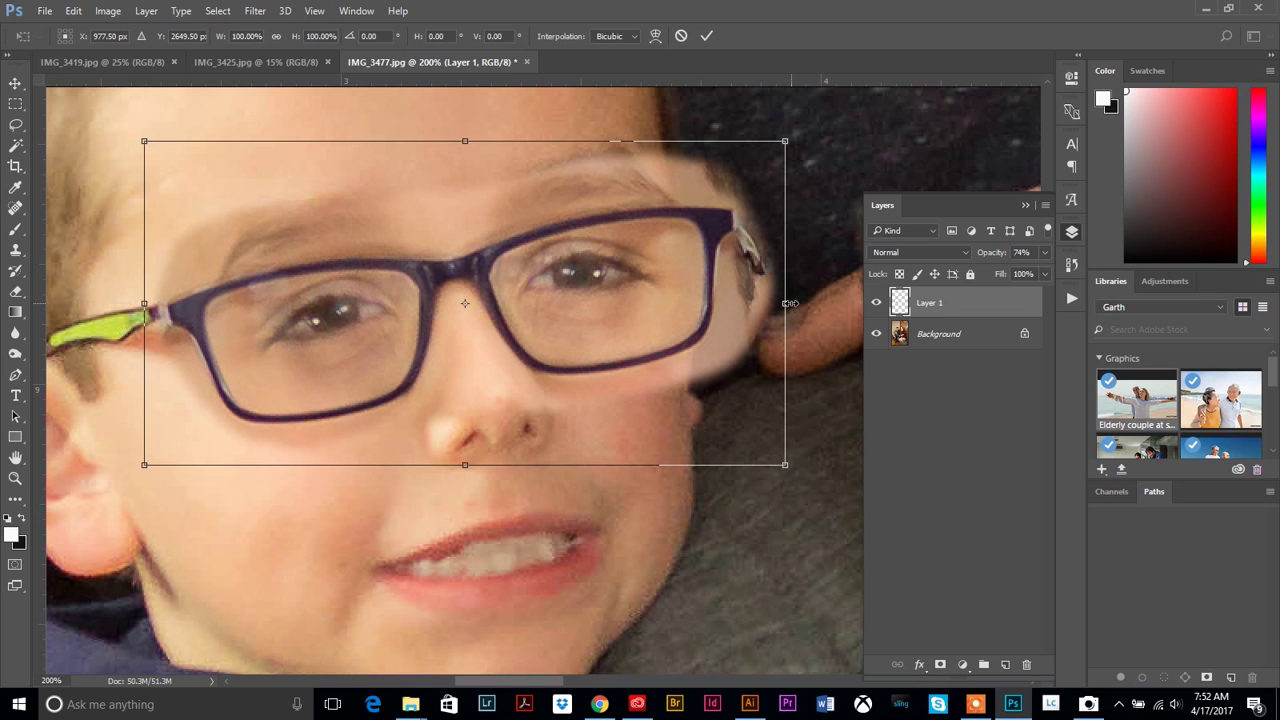
pyautogui.moveTo(787, 303)
pyautogui.mouseDown()
pyautogui.moveTo(764, 303)
pyautogui.moveTo(781, 304)
pyautogui.mouseUp()
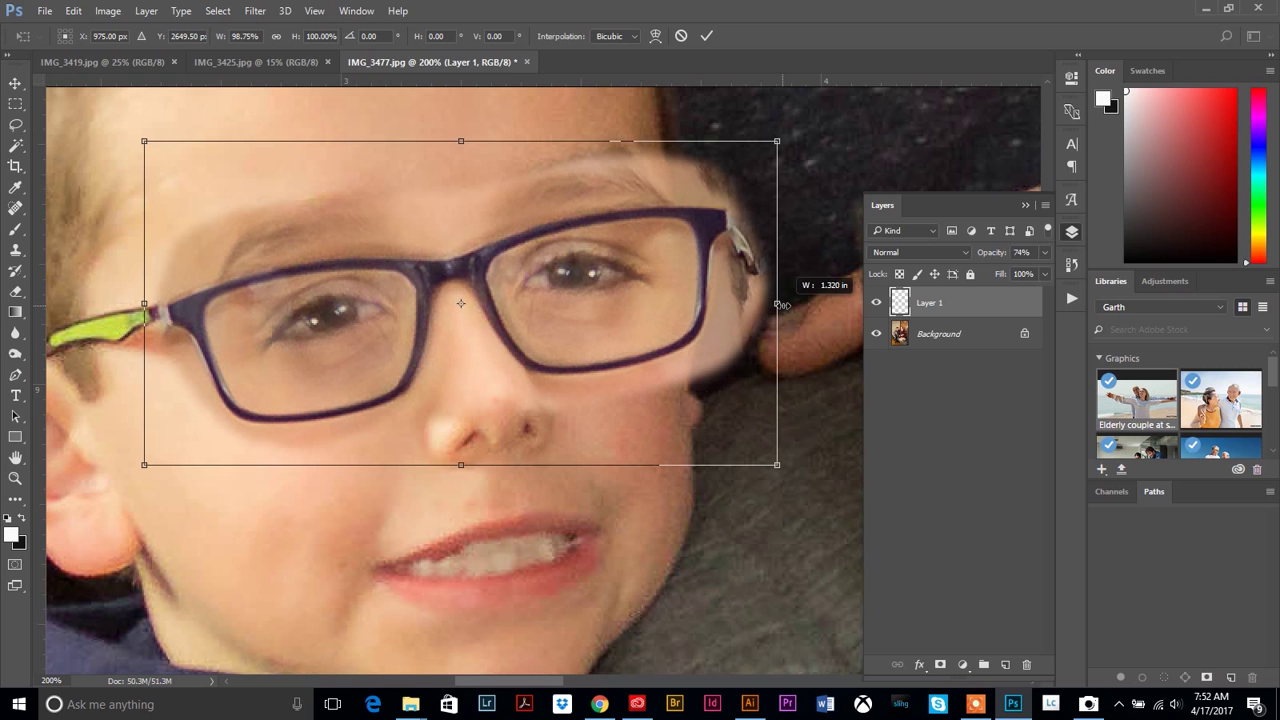
pyautogui.press('Return')
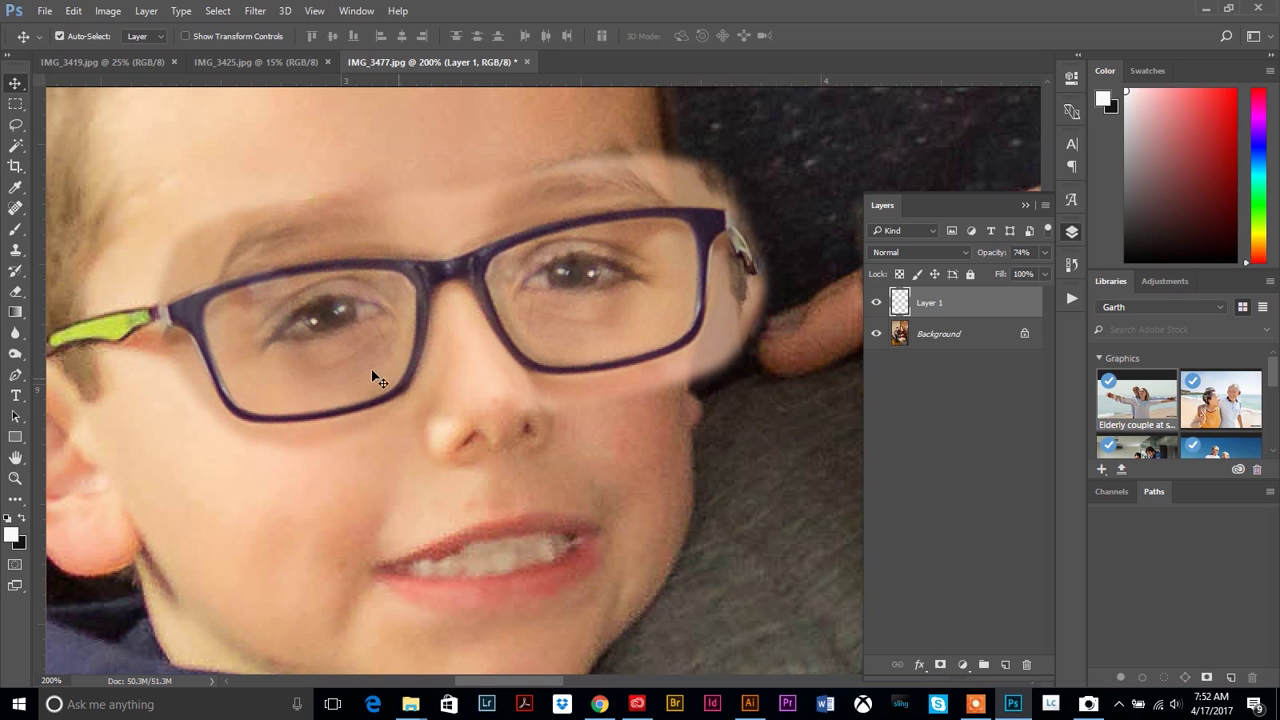
pyautogui.moveTo(190, 314); pyautogui.dragTo(186, 310)
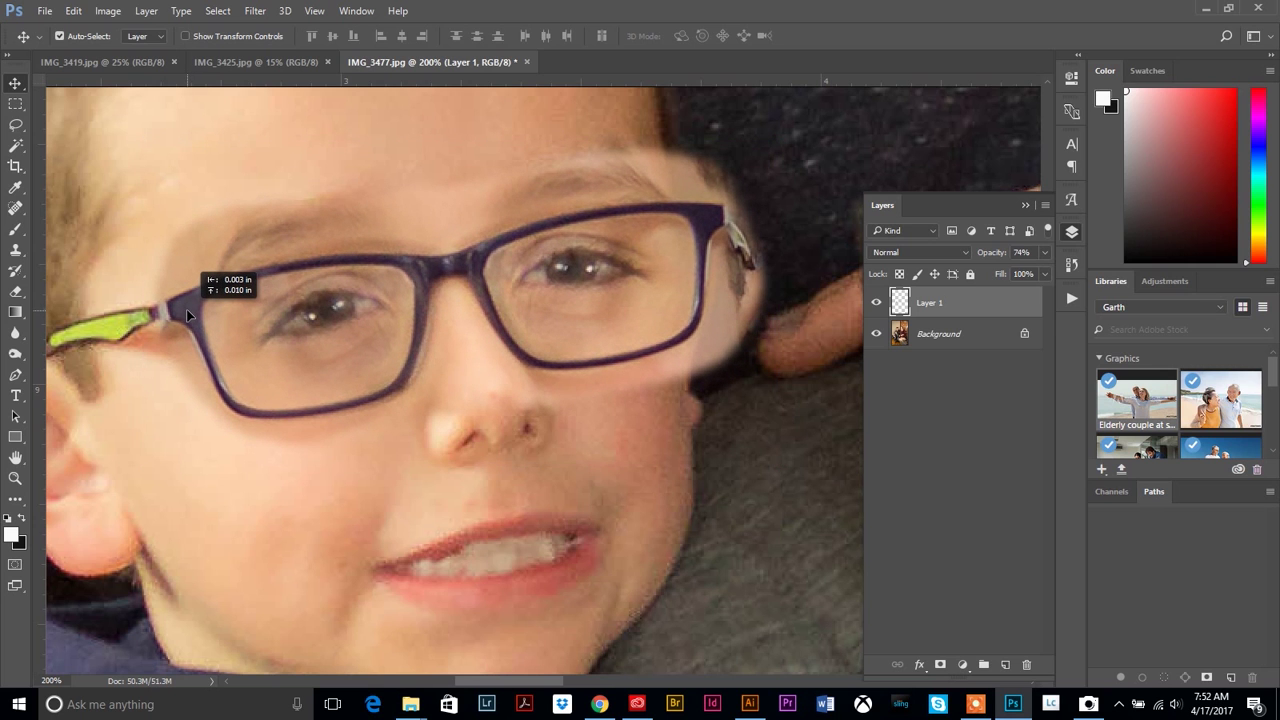
pyautogui.moveTo(186, 314); pyautogui.dragTo(187, 315)
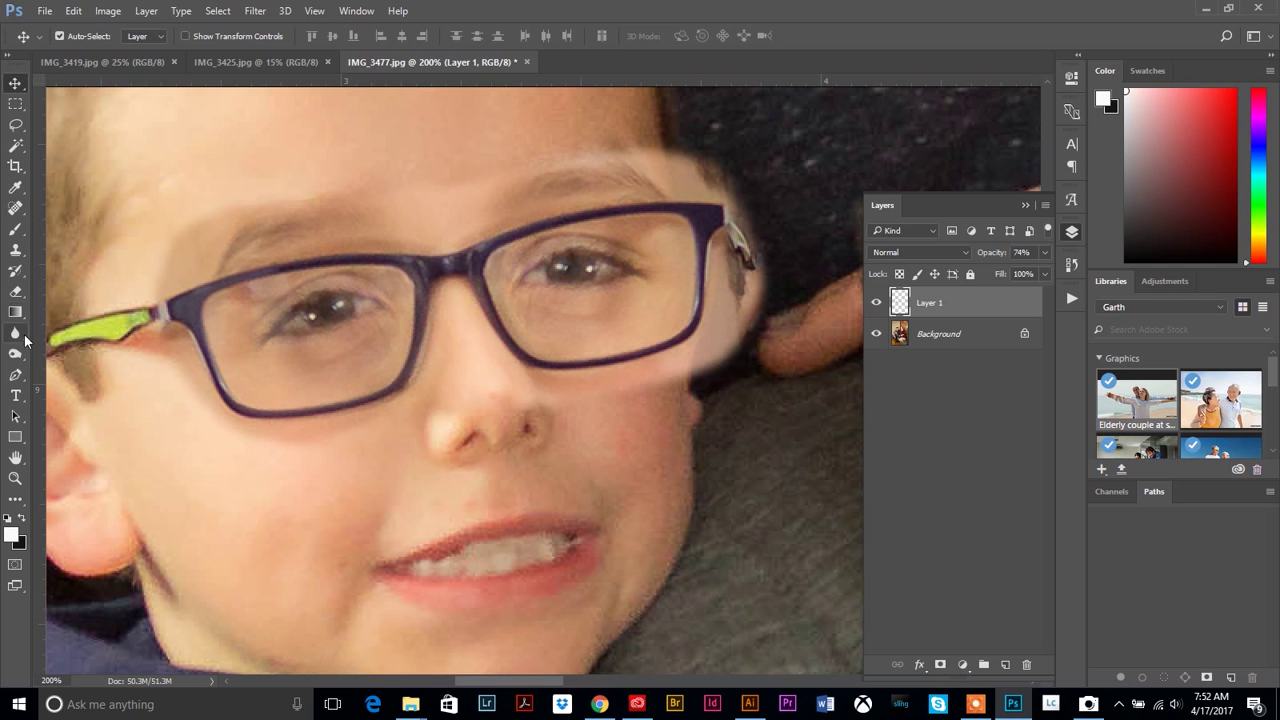
# - Erase the pasted skin, eyebrows and temple remnants around the glasses frame with a size 39 Eraser
pyautogui.click(15, 291)
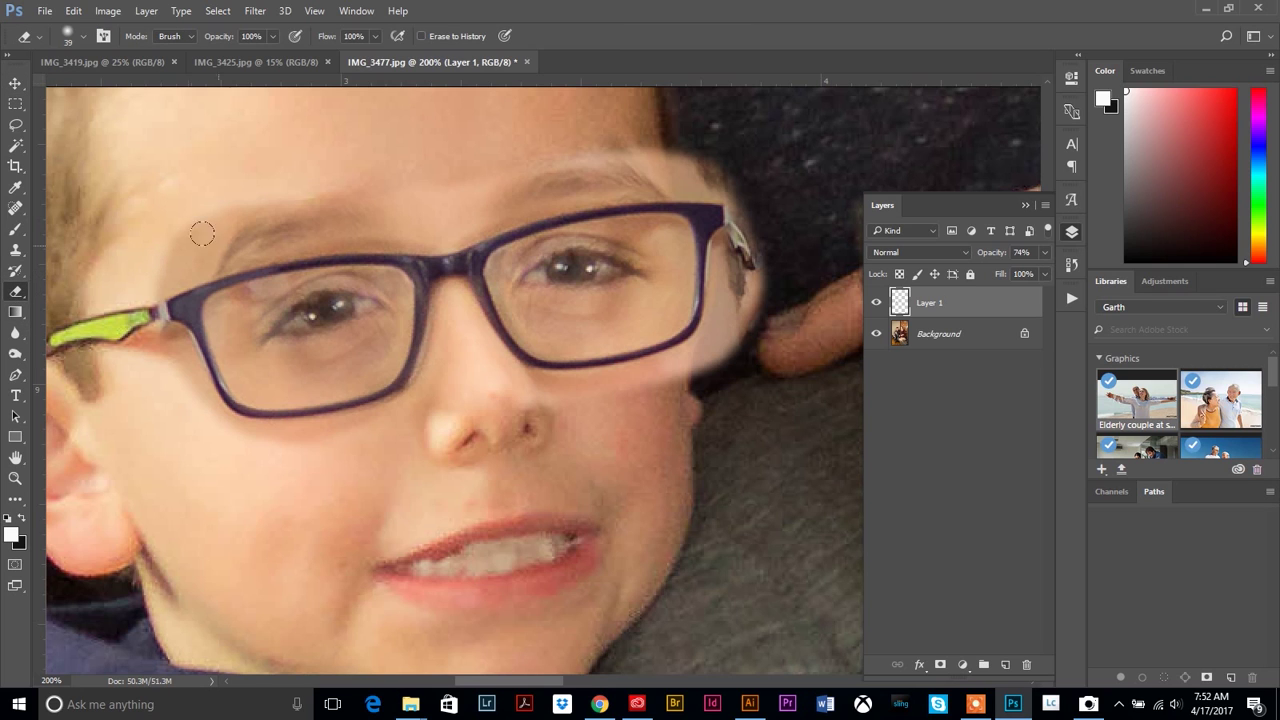
pyautogui.moveTo(172, 223)
pyautogui.mouseDown()
pyautogui.moveTo(380, 190)
pyautogui.moveTo(143, 261)
pyautogui.moveTo(275, 218)
pyautogui.moveTo(417, 200)
pyautogui.moveTo(466, 169)
pyautogui.moveTo(490, 195)
pyautogui.moveTo(565, 163)
pyautogui.moveTo(645, 172)
pyautogui.moveTo(650, 158)
pyautogui.moveTo(700, 168)
pyautogui.moveTo(728, 207)
pyautogui.moveTo(607, 142)
pyautogui.moveTo(719, 157)
pyautogui.mouseUp()
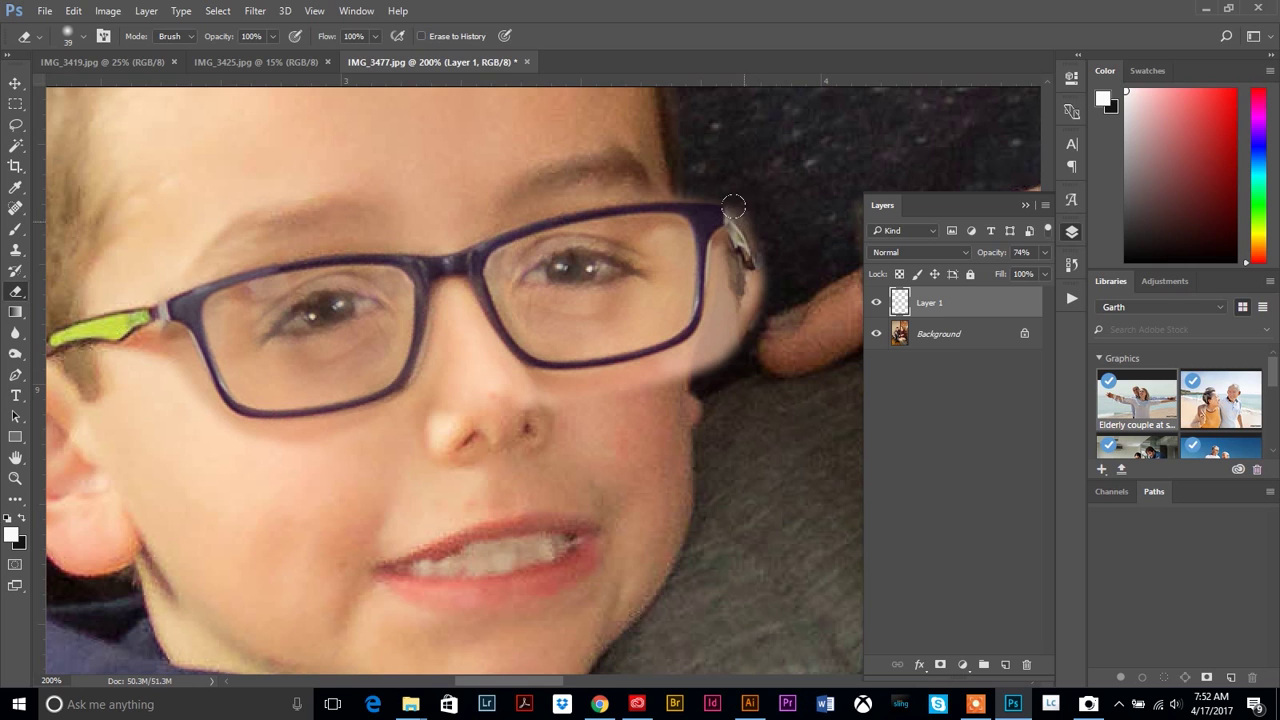
pyautogui.moveTo(735, 205)
pyautogui.mouseDown()
pyautogui.moveTo(723, 327)
pyautogui.moveTo(752, 260)
pyautogui.moveTo(722, 238)
pyautogui.moveTo(701, 376)
pyautogui.moveTo(701, 346)
pyautogui.moveTo(669, 373)
pyautogui.moveTo(529, 388)
pyautogui.moveTo(480, 378)
pyautogui.moveTo(450, 344)
pyautogui.moveTo(427, 399)
pyautogui.mouseUp()
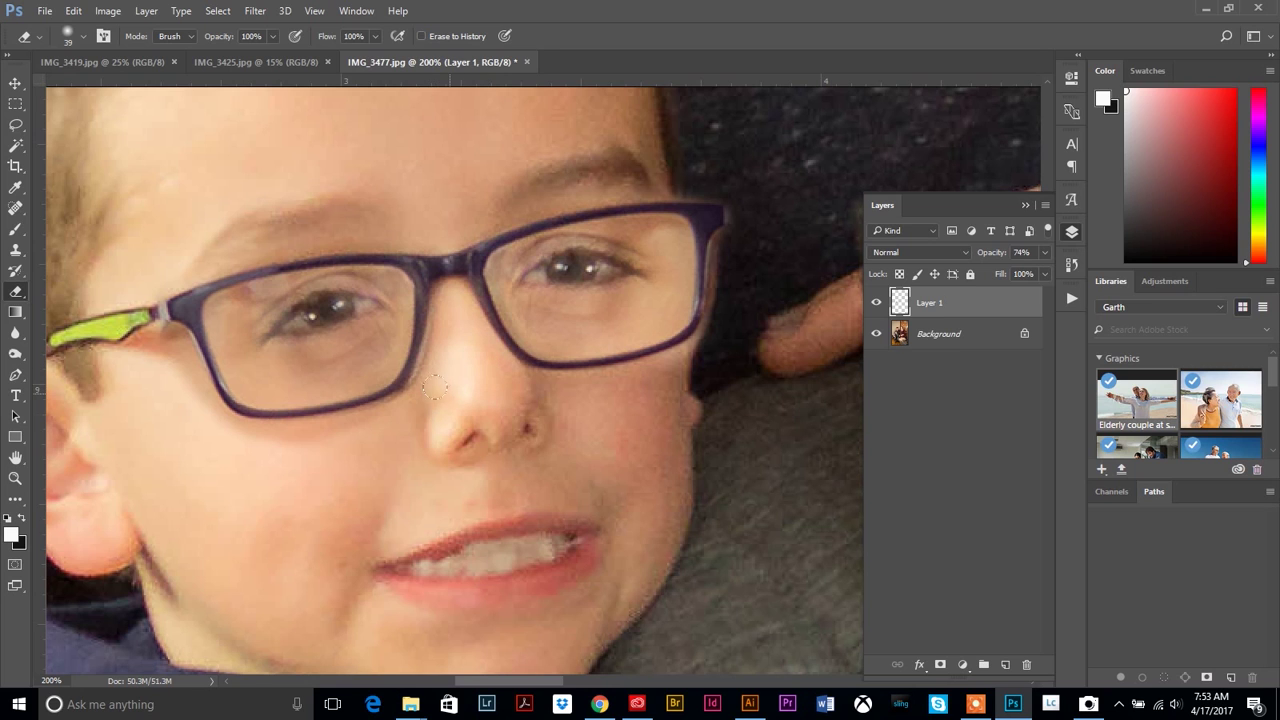
pyautogui.moveTo(648, 395); pyautogui.dragTo(722, 316)
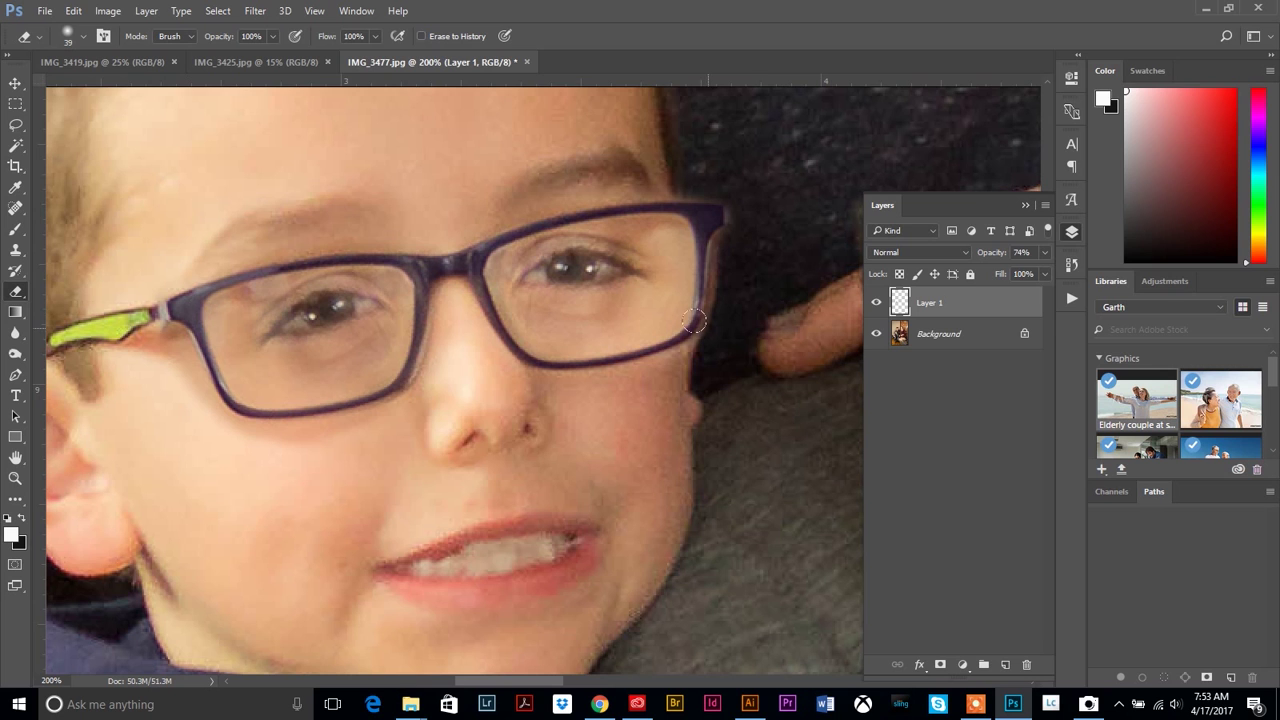
# - Shift the trimmed glasses layer slightly towards the pillow side so its outer rim covers the original frame
pyautogui.click(15, 84)
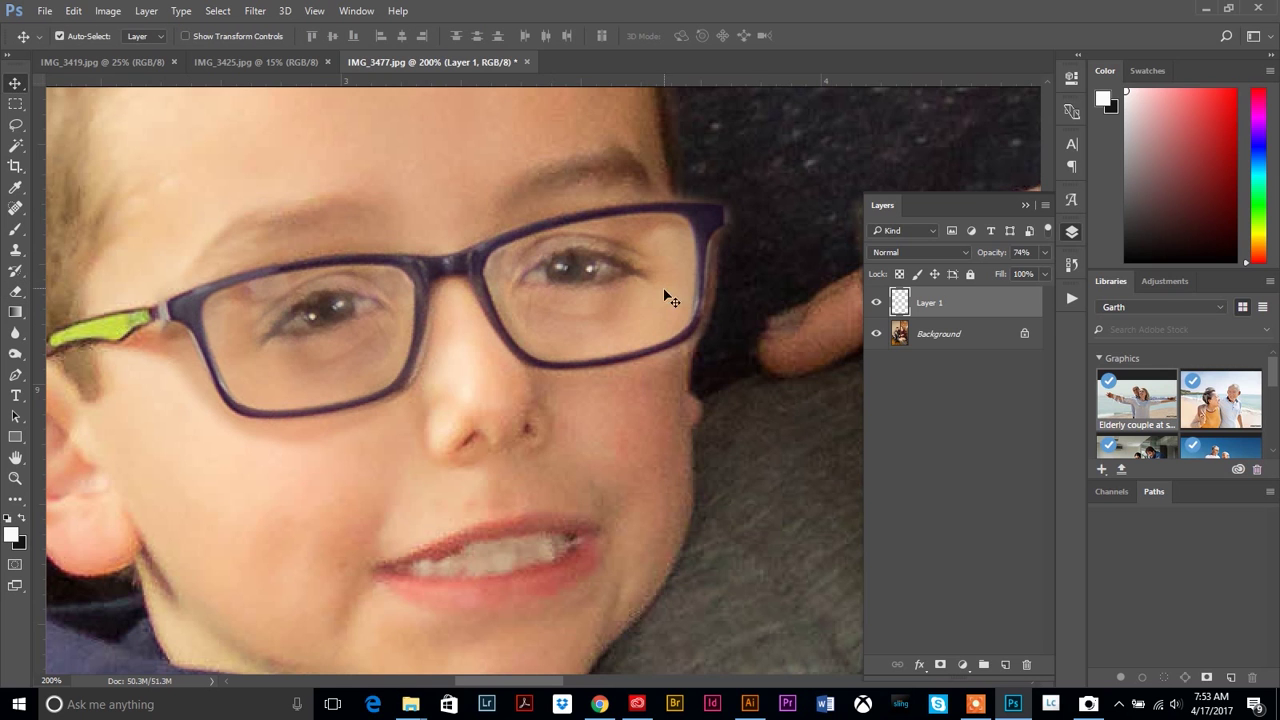
pyautogui.click(15, 478)
pyautogui.click(790, 214)
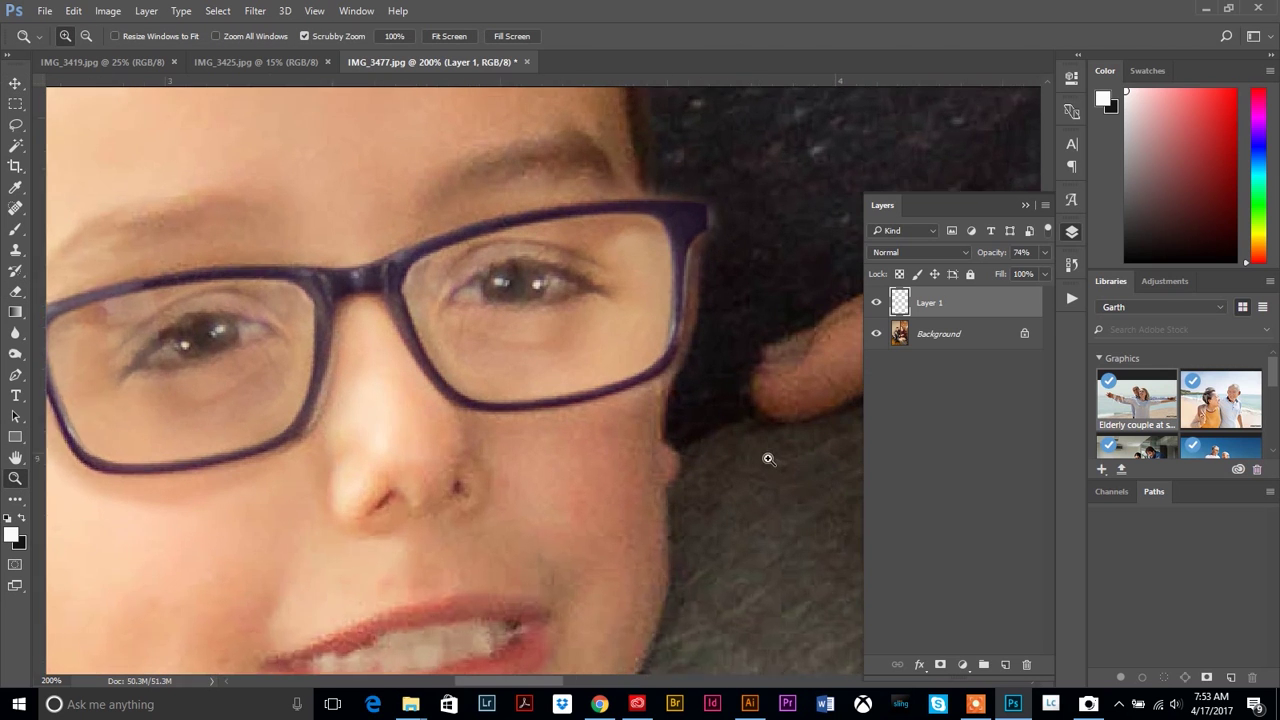
pyautogui.click(15, 84)
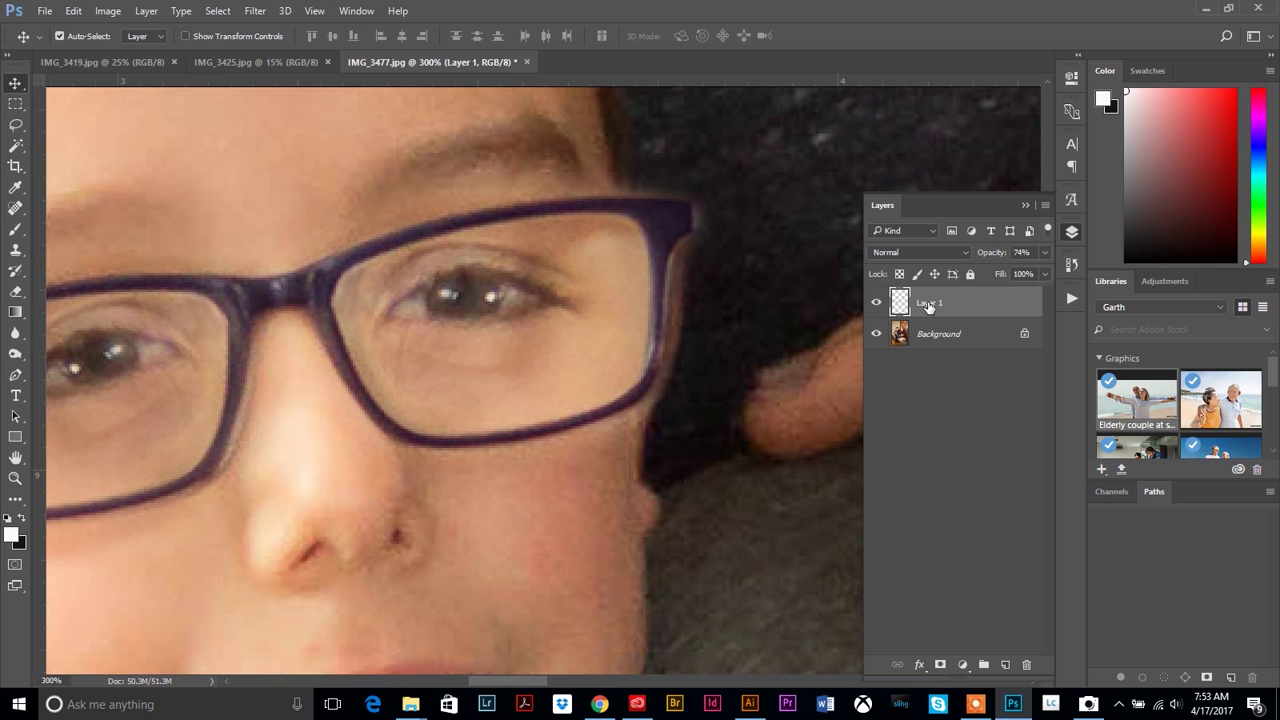
pyautogui.moveTo(652, 270)
pyautogui.mouseDown()
pyautogui.moveTo(612, 287)
pyautogui.moveTo(600, 430)
pyautogui.moveTo(638, 260)
pyautogui.moveTo(669, 266)
pyautogui.mouseUp()
pyautogui.moveTo(667, 261)
pyautogui.mouseDown()
pyautogui.moveTo(605, 258)
pyautogui.moveTo(752, 188)
pyautogui.moveTo(700, 260)
pyautogui.moveTo(657, 277)
pyautogui.mouseUp()
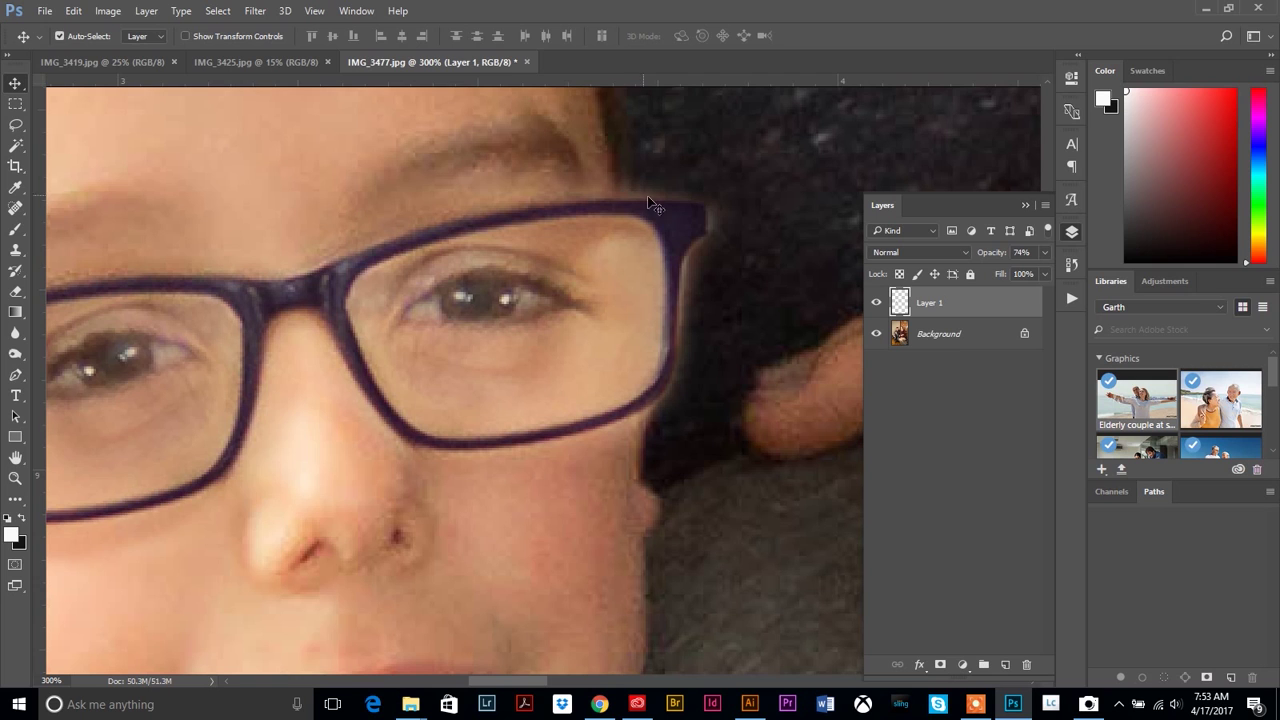
# - Erase the pale halo along the outer rim and hinge of the pasted glasses with a 15 px Eraser at 57% hardness
pyautogui.click(16, 289)
pyautogui.click(80, 37)
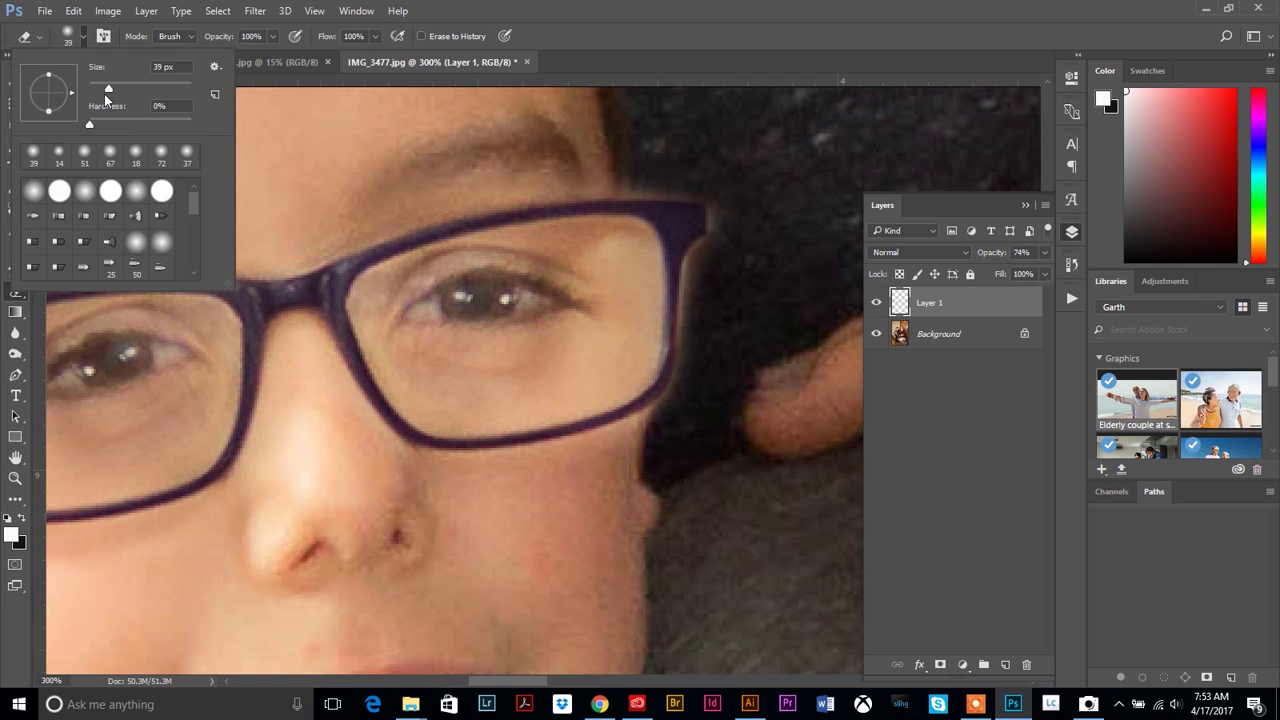
pyautogui.moveTo(89, 124); pyautogui.dragTo(122, 126)
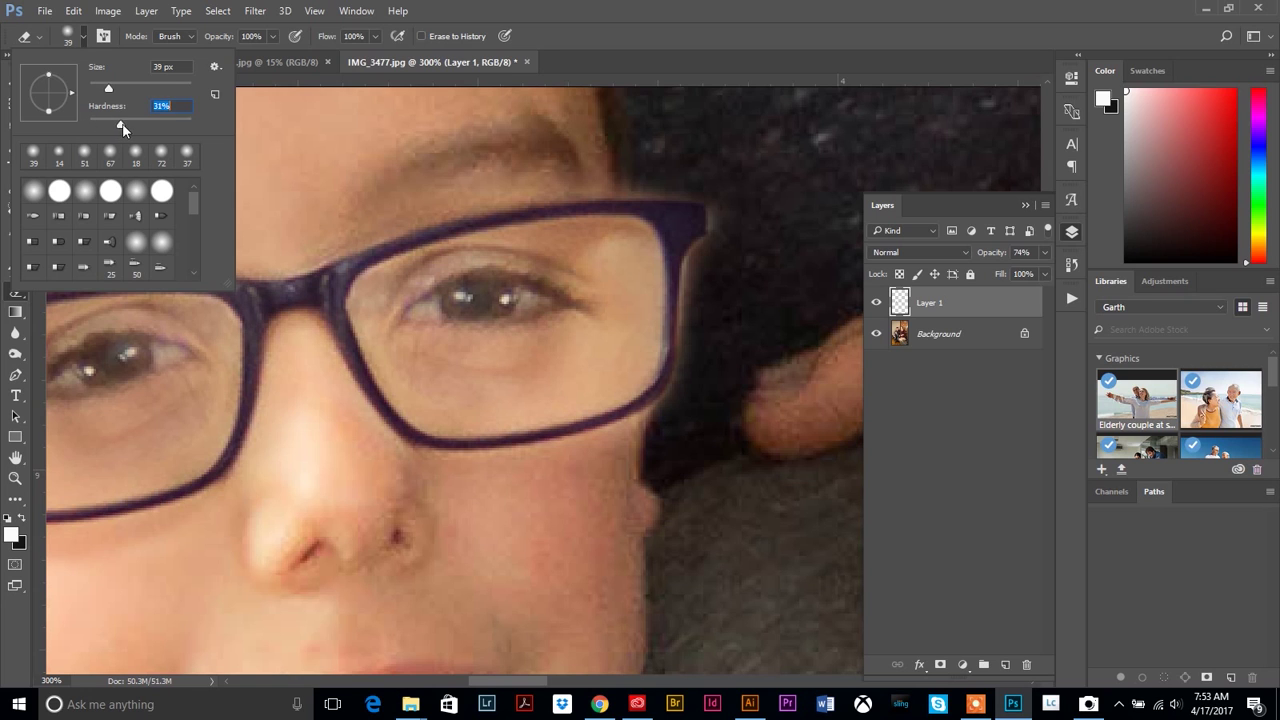
pyautogui.click(66, 37)
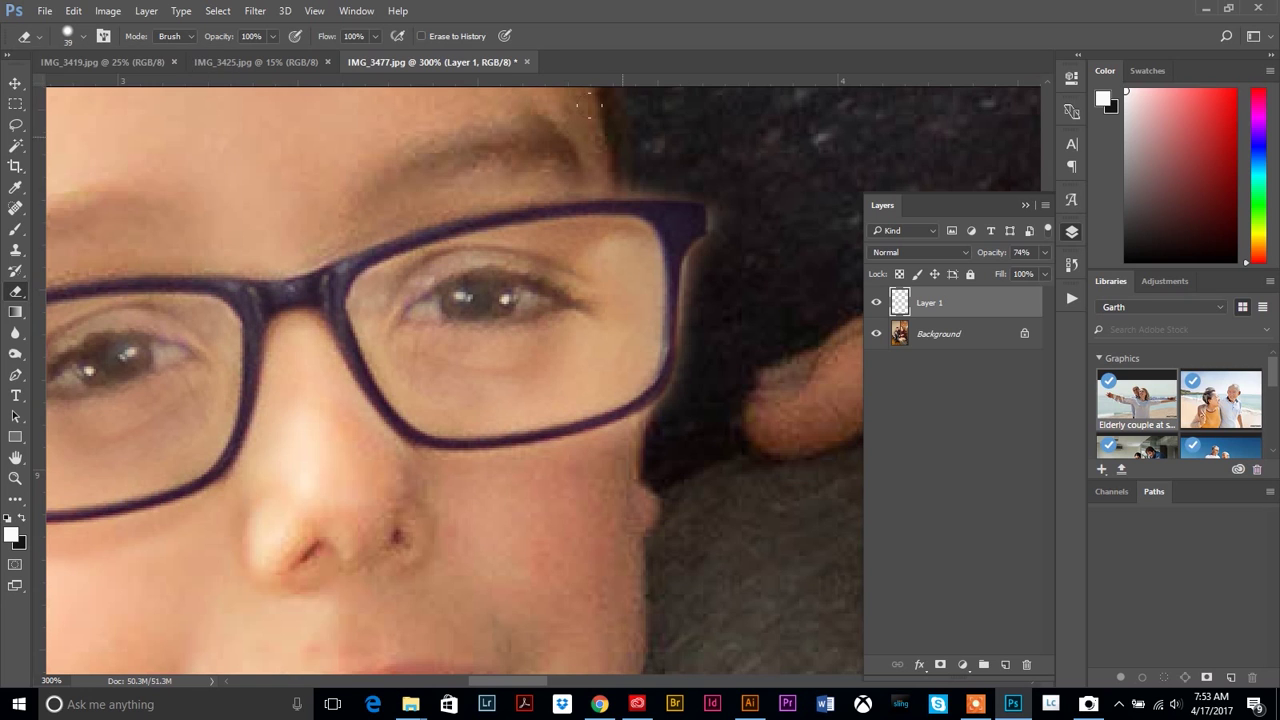
pyautogui.click(66, 37)
pyautogui.moveTo(110, 84); pyautogui.dragTo(97, 88)
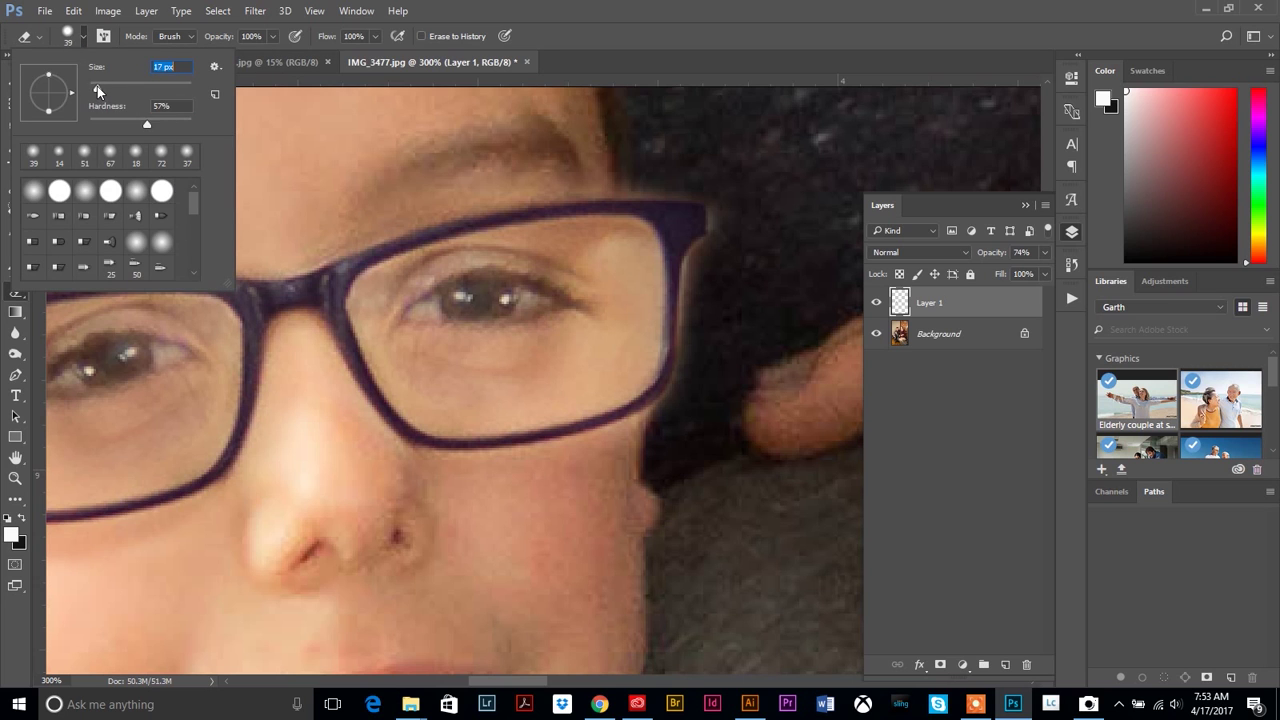
pyautogui.click(62, 33)
pyautogui.moveTo(621, 172)
pyautogui.mouseDown()
pyautogui.moveTo(707, 190)
pyautogui.moveTo(724, 220)
pyautogui.moveTo(694, 265)
pyautogui.moveTo(694, 342)
pyautogui.moveTo(648, 425)
pyautogui.mouseUp()
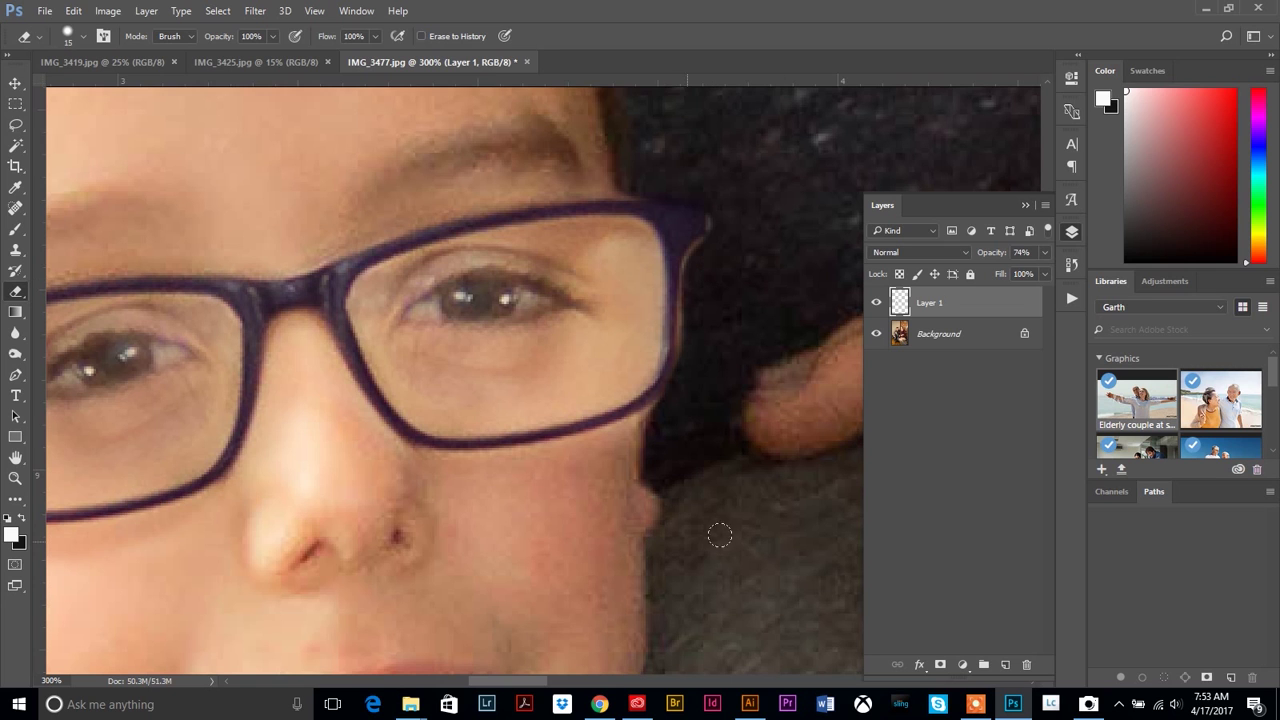
# - Compare the boy's face with the pasted glasses layer hidden and shown, and examine the rim at several magnifications
pyautogui.scroll(-3, 720, 535)
pyautogui.click(876, 303)
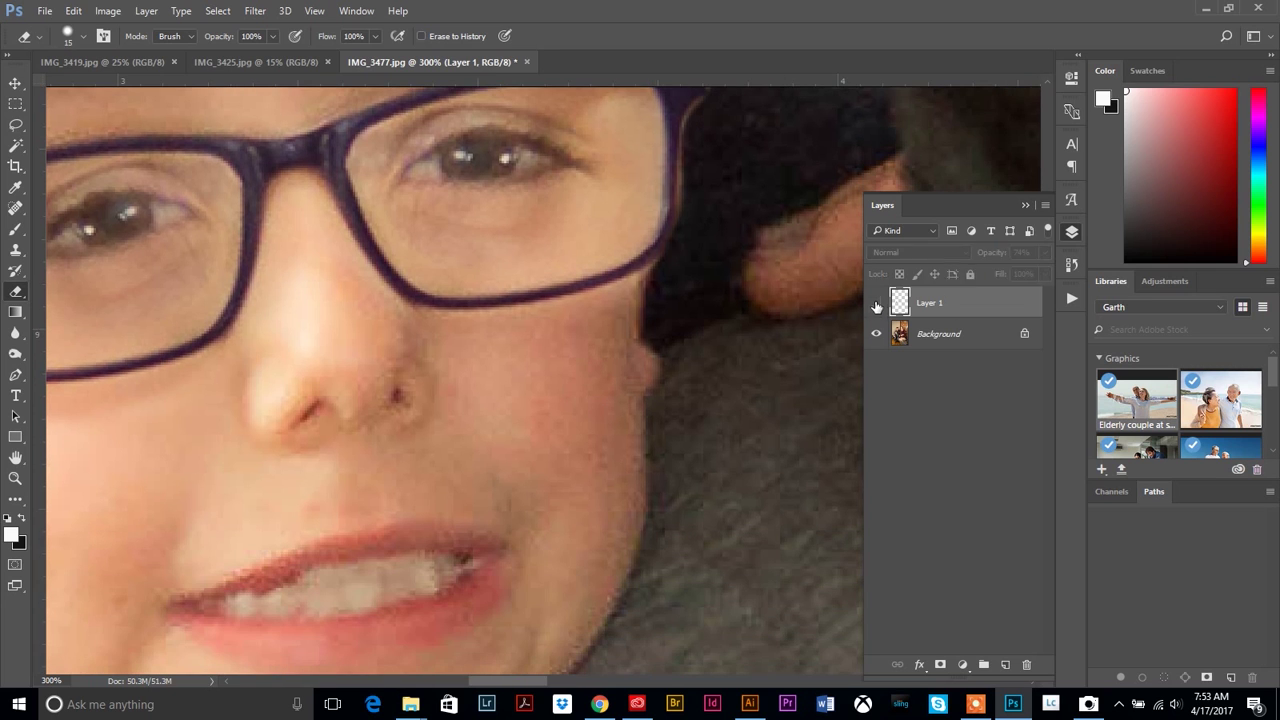
pyautogui.click(876, 303)
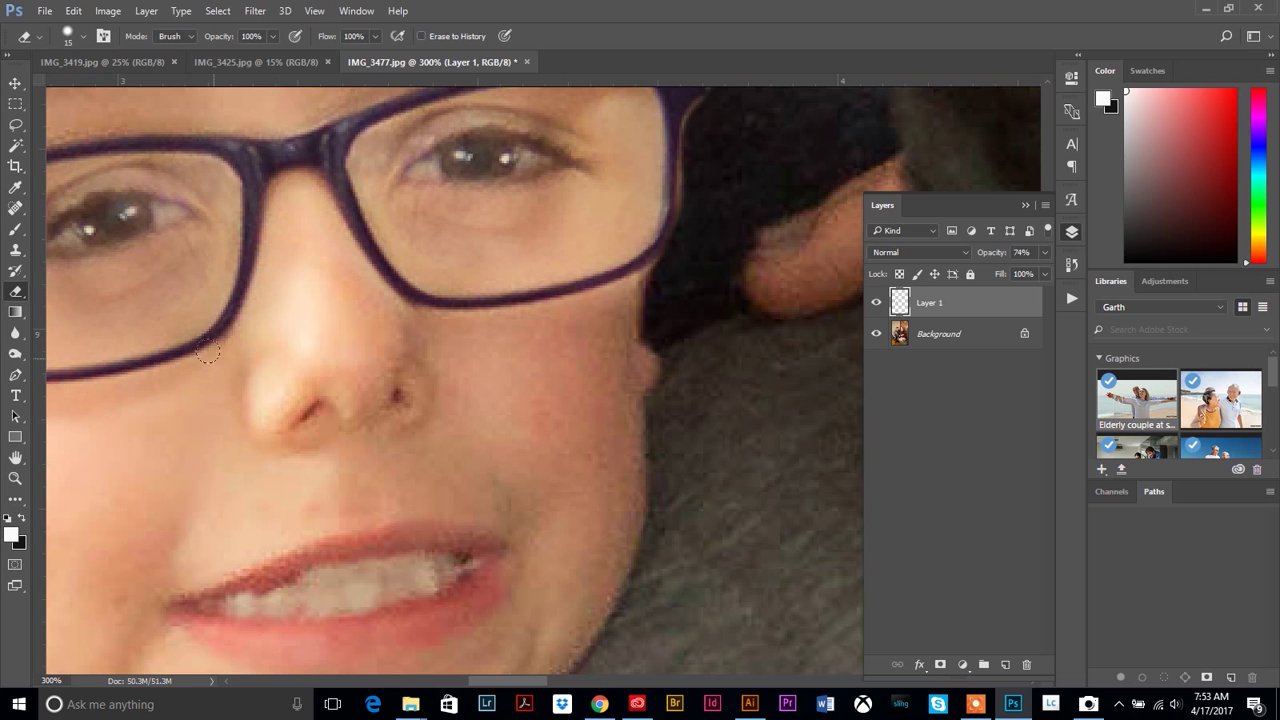
pyautogui.click(15, 478)
pyautogui.keyDown('alt'); pyautogui.click(510, 392); pyautogui.keyUp('alt')
pyautogui.keyDown('alt'); pyautogui.click(626, 397); pyautogui.keyUp('alt')
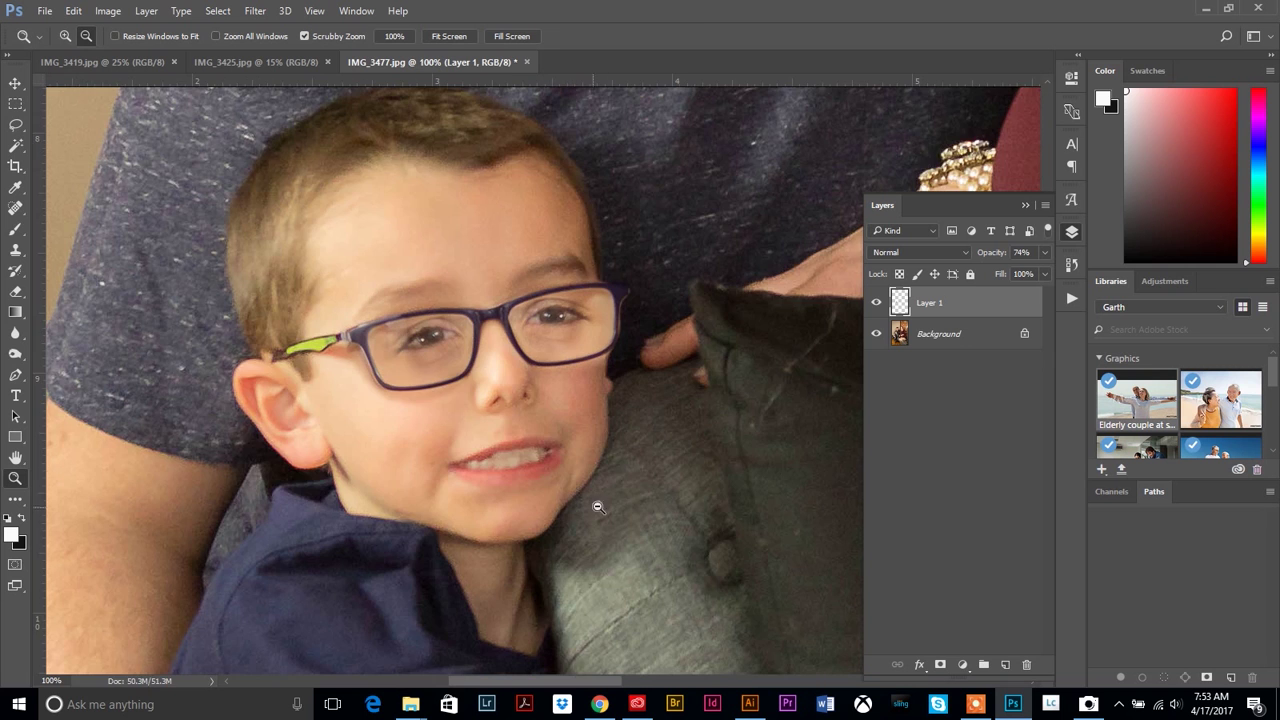
pyautogui.keyDown('alt'); pyautogui.click(623, 477); pyautogui.keyUp('alt')
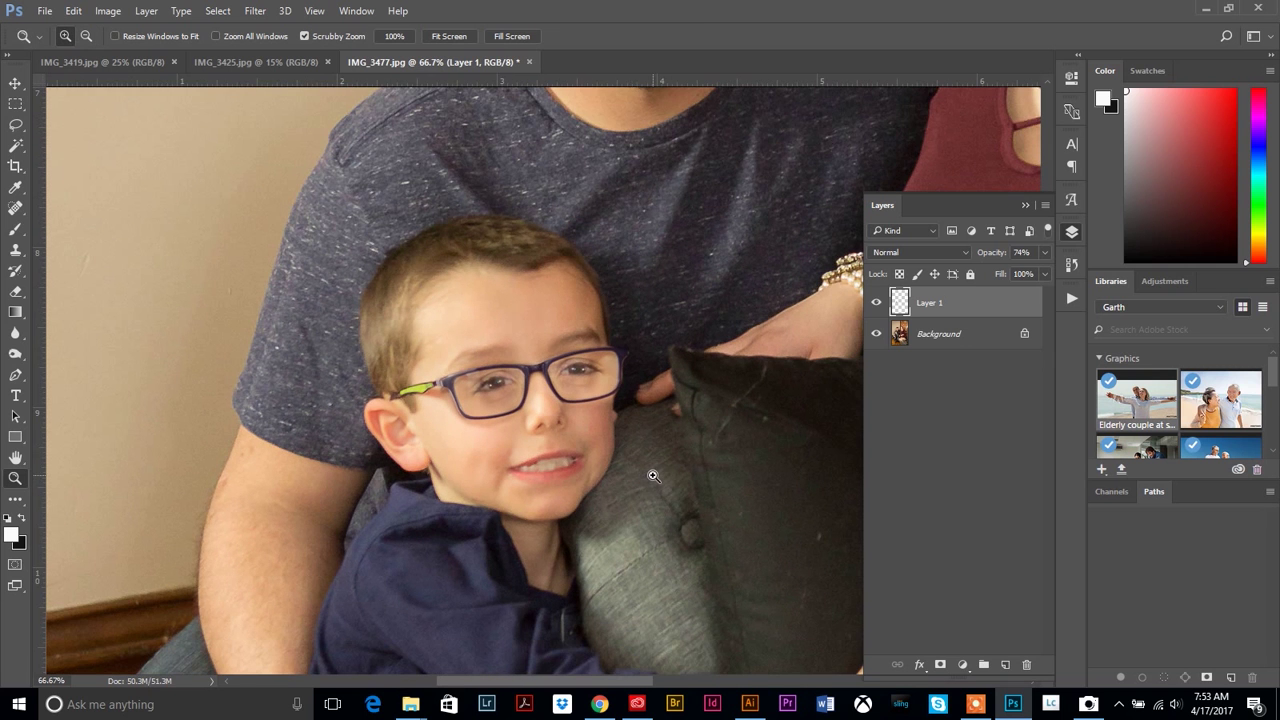
pyautogui.click(667, 424)
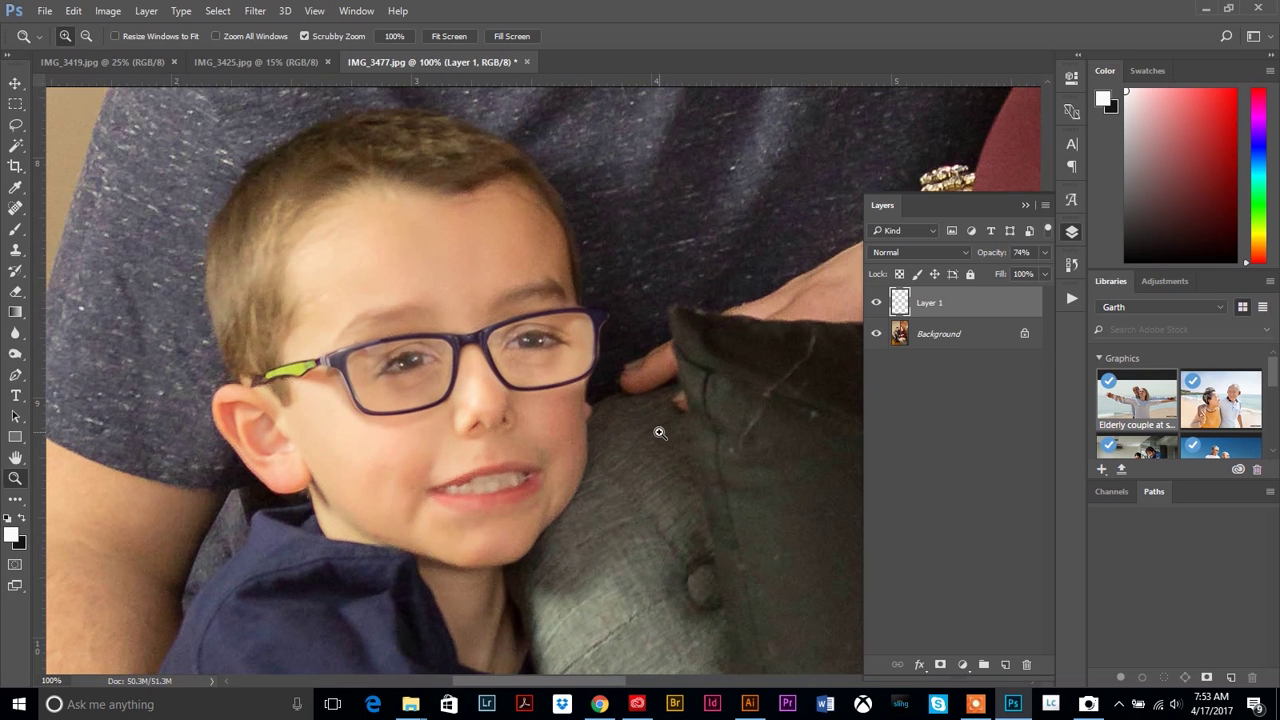
pyautogui.click(641, 421)
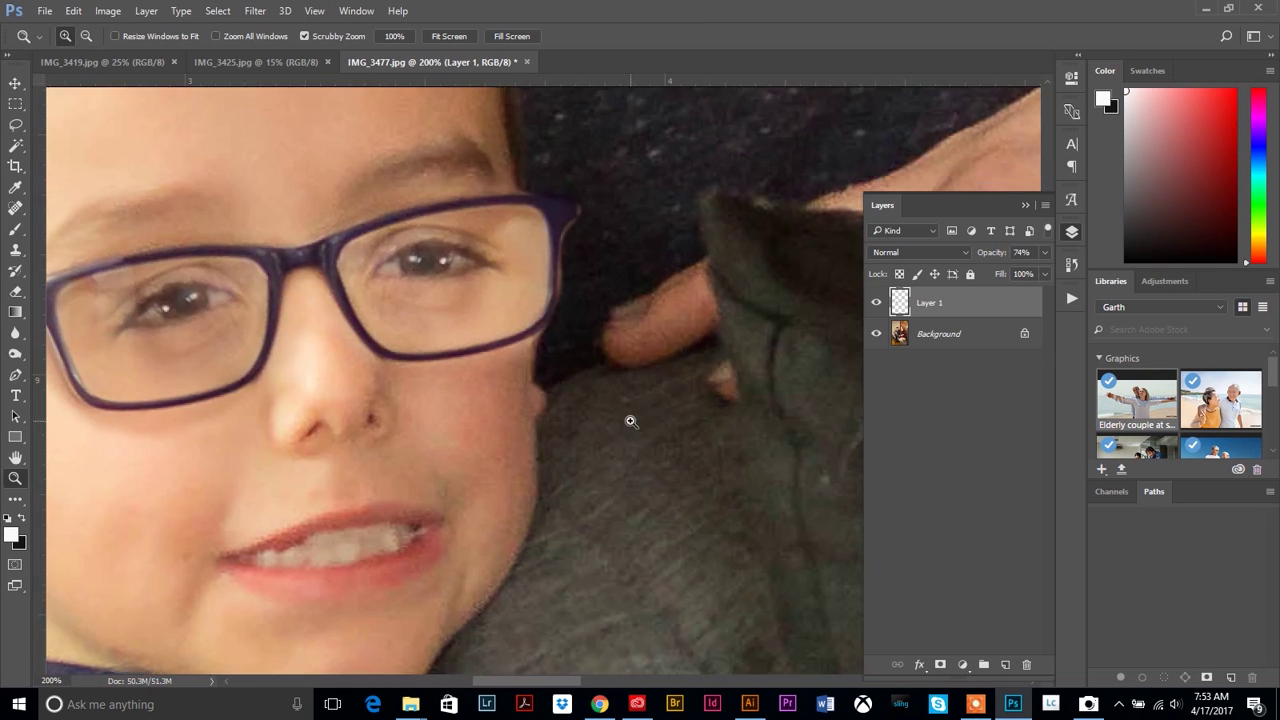
# - Clone out the small ear bump beside the boy's cheek on the Background layer and set the Clone Stamp brush size to 23 px
pyautogui.click(16, 250)
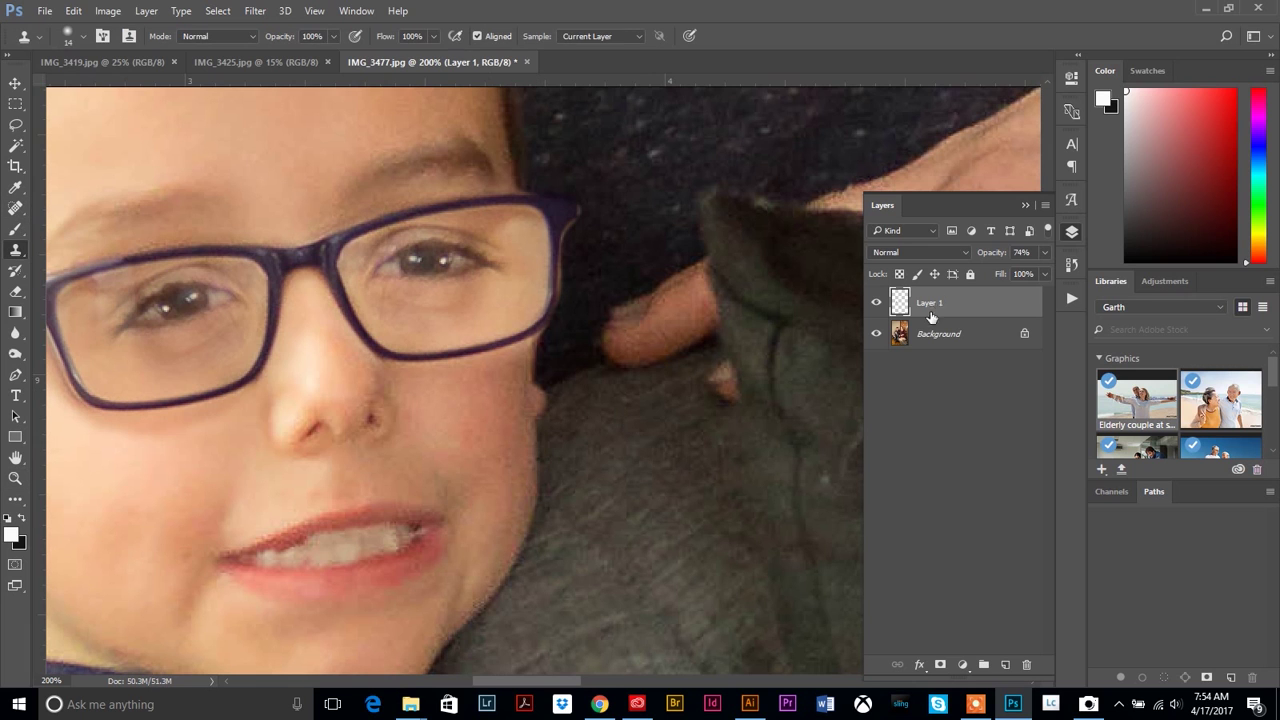
pyautogui.click(877, 304)
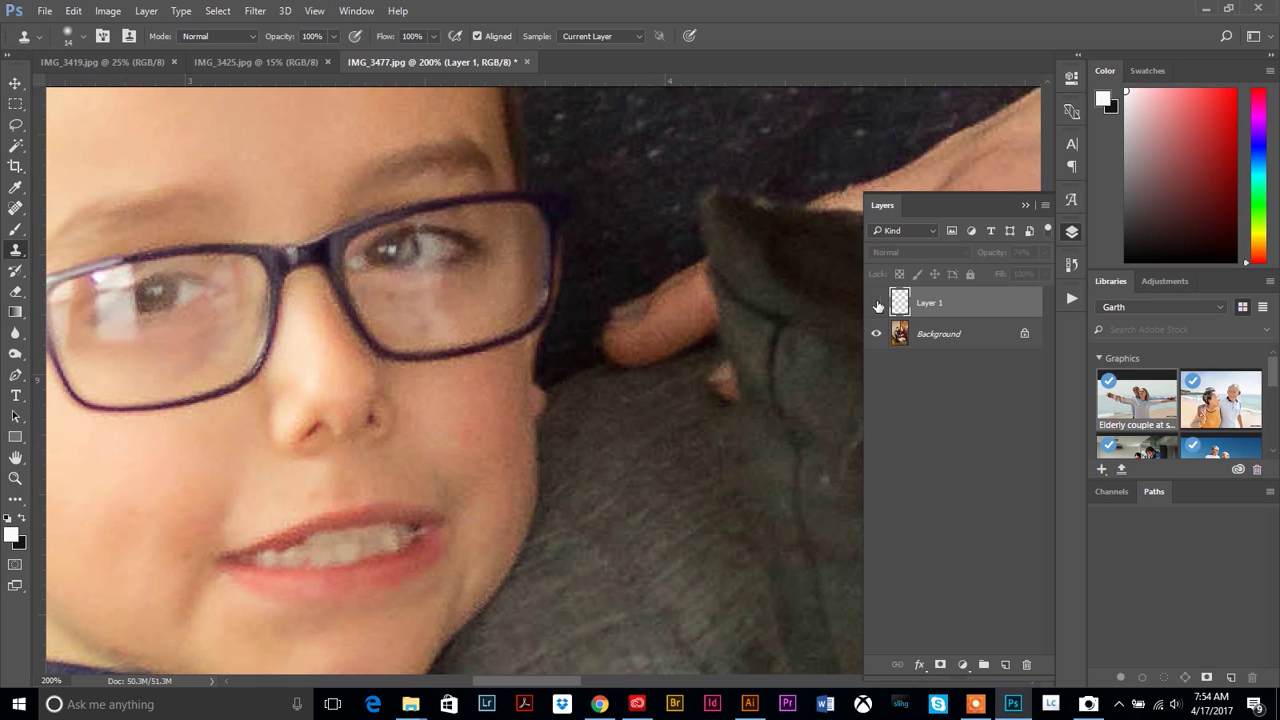
pyautogui.click(877, 304)
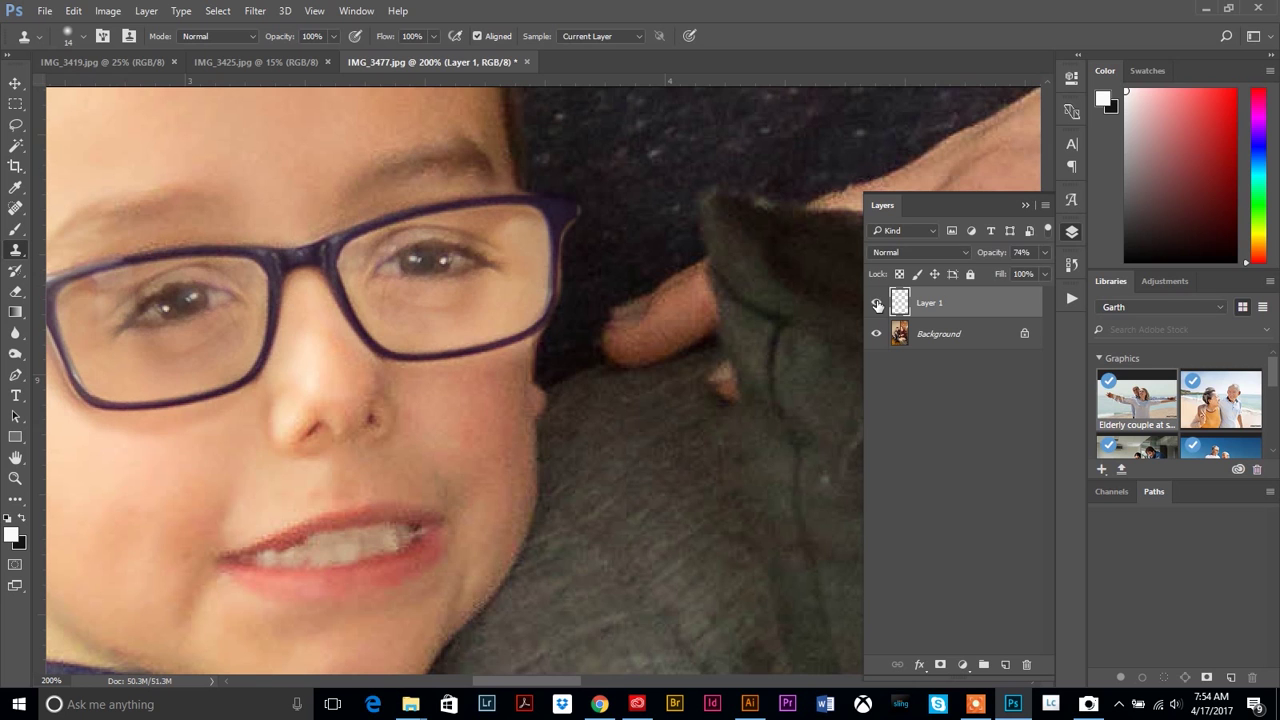
pyautogui.click(910, 340)
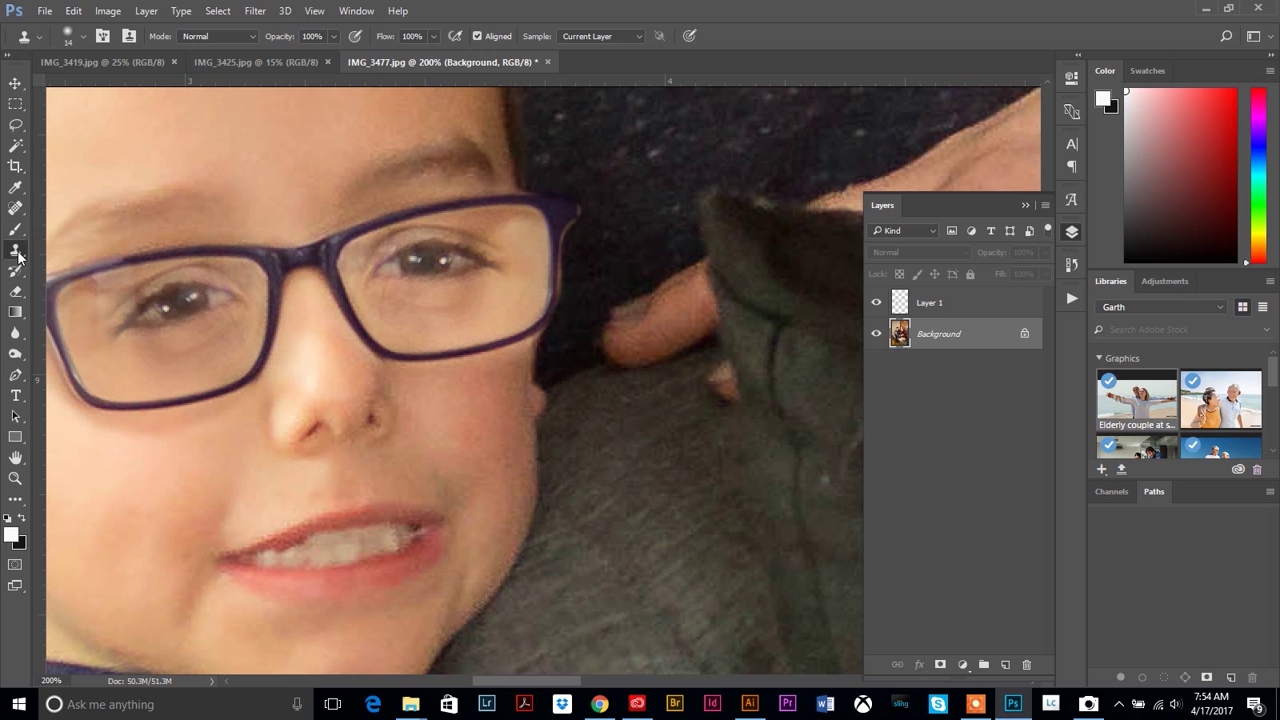
pyautogui.click(69, 40)
pyautogui.moveTo(97, 91); pyautogui.dragTo(114, 91)
pyautogui.click(67, 35)
pyautogui.moveTo(521, 461)
pyautogui.mouseDown()
pyautogui.moveTo(538, 466)
pyautogui.moveTo(520, 389)
pyautogui.mouseUp()
pyautogui.click(59, 33)
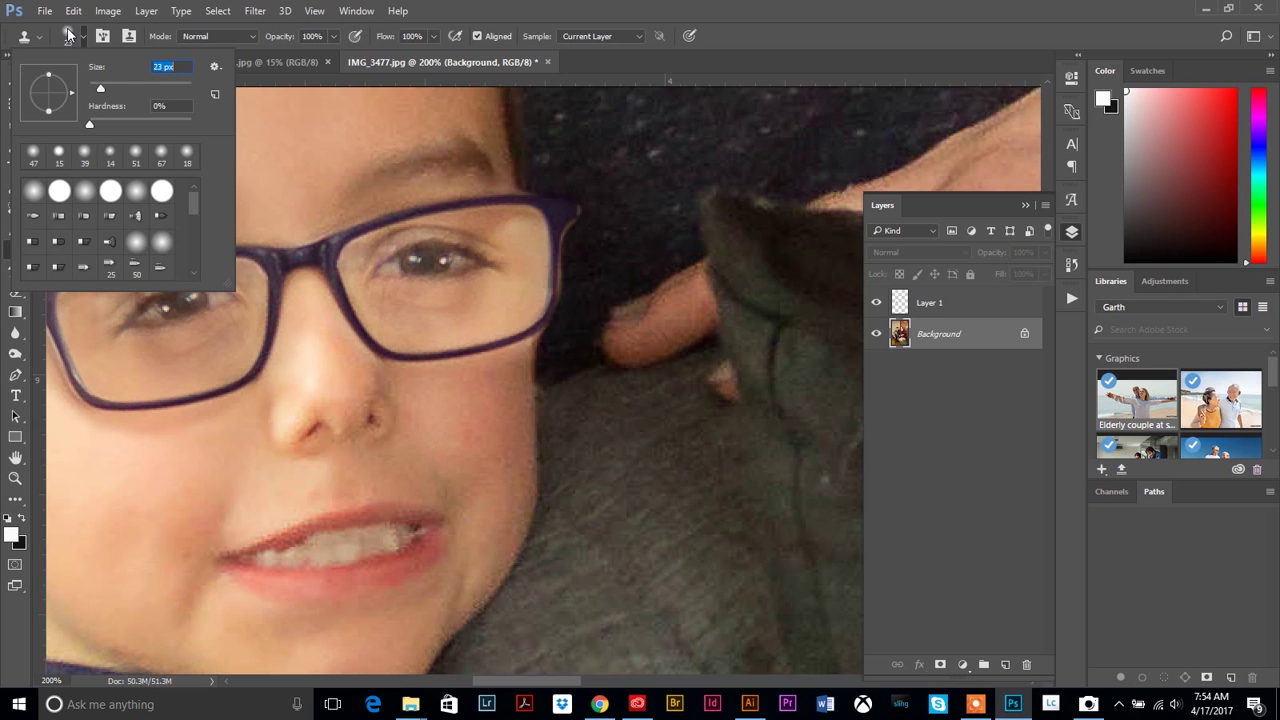
pyautogui.press('Return')
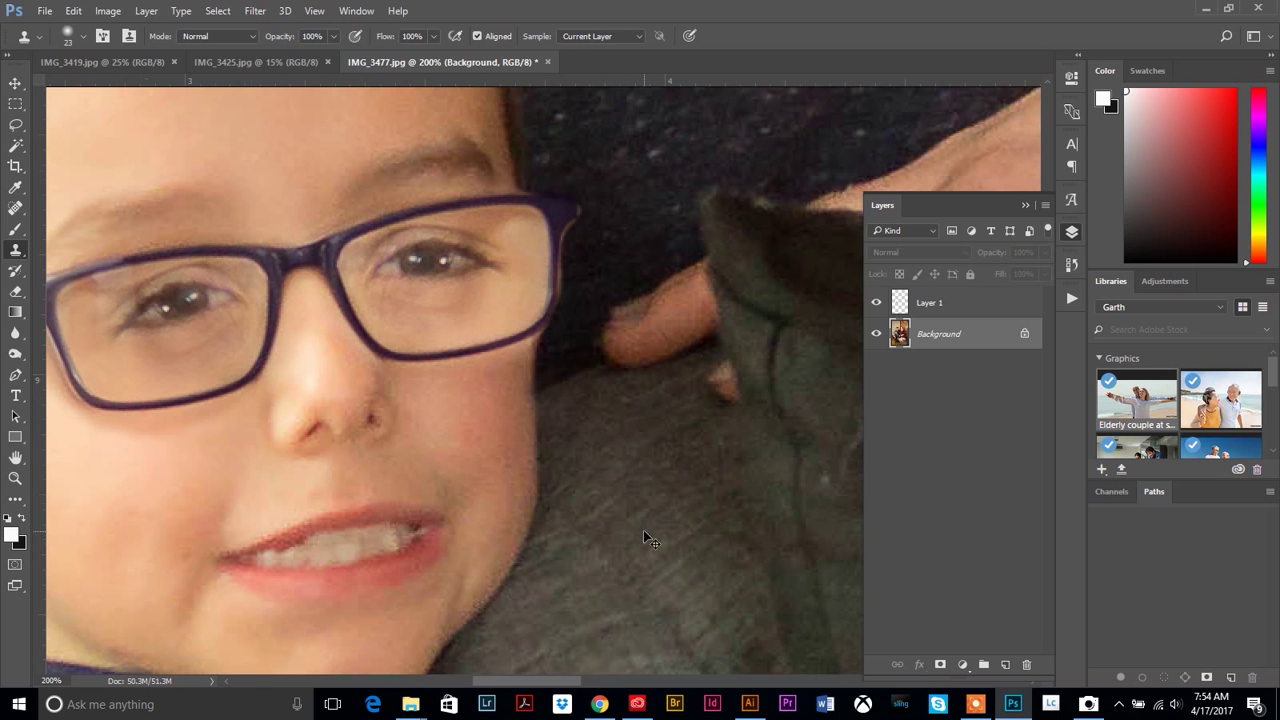
# - Examine how the corrected glasses look in the whole family photo and at closer magnifications around the boy
pyautogui.hotkey('ctrl', '0')
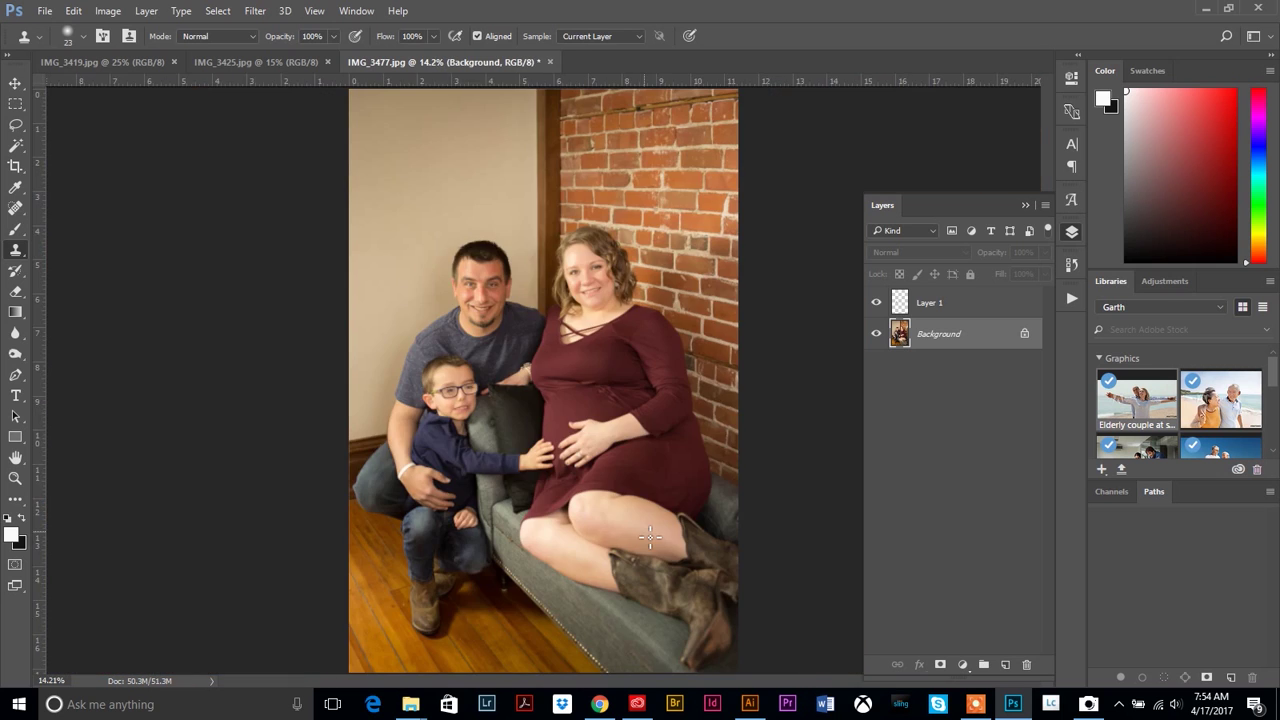
pyautogui.click(15, 478)
pyautogui.click(570, 450)
pyautogui.click(572, 397)
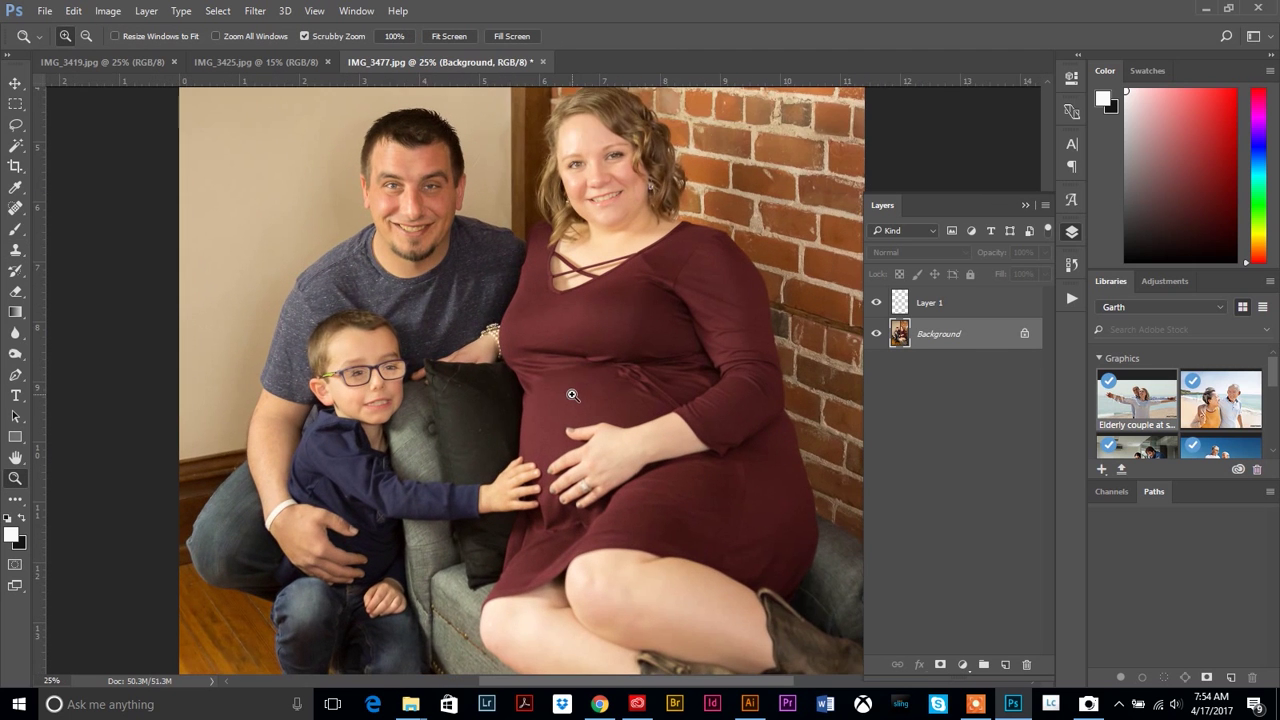
pyautogui.click(530, 362)
pyautogui.click(388, 382)
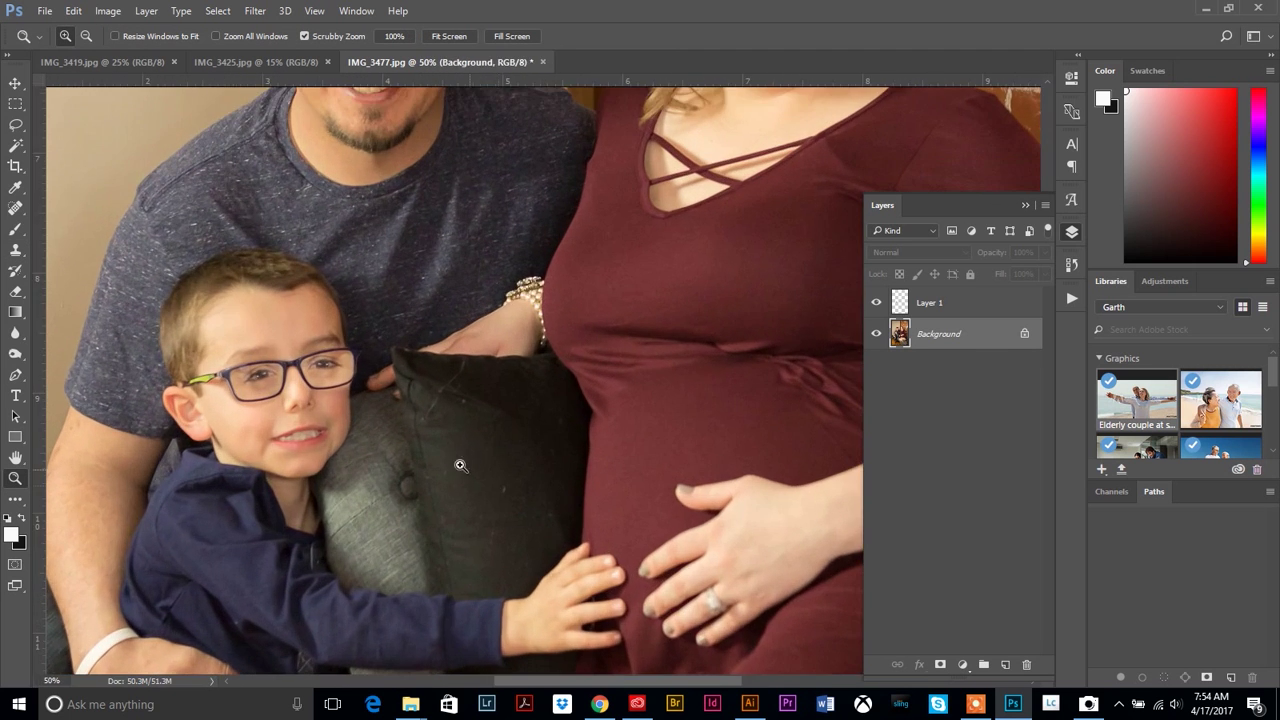
pyautogui.click(372, 428)
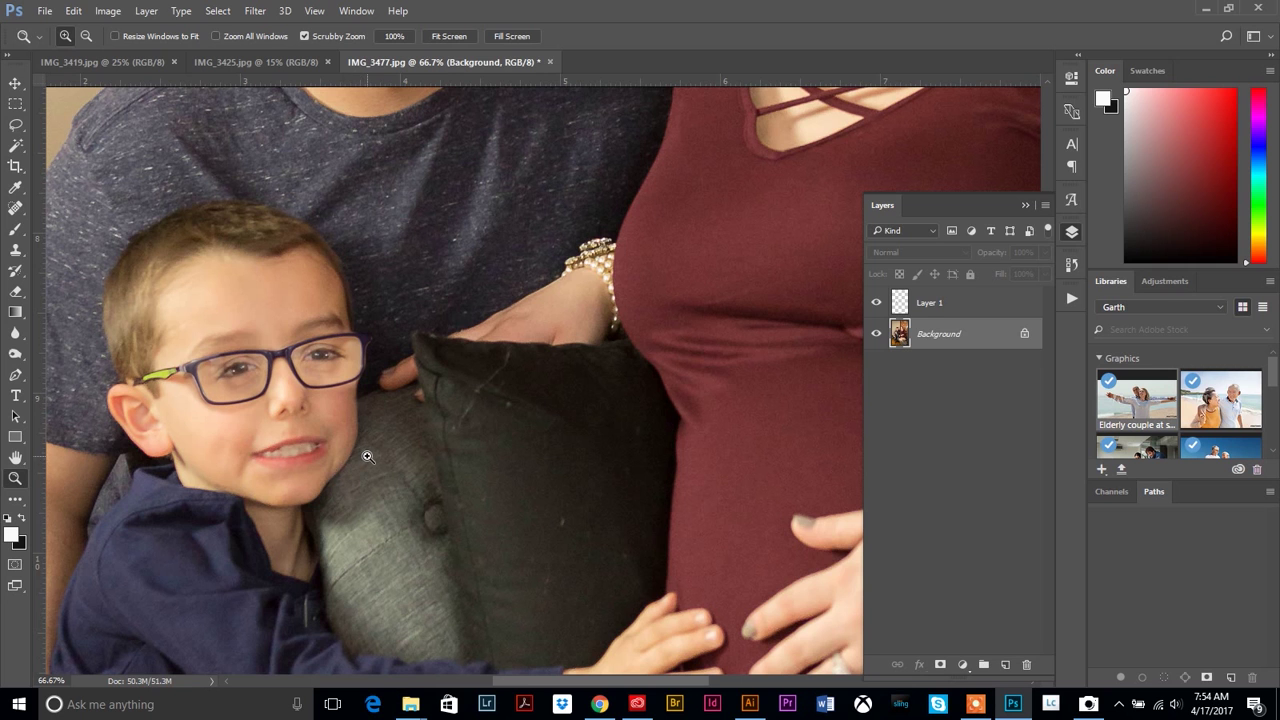
pyautogui.keyDown('alt'); pyautogui.click(395, 409); pyautogui.keyUp('alt')
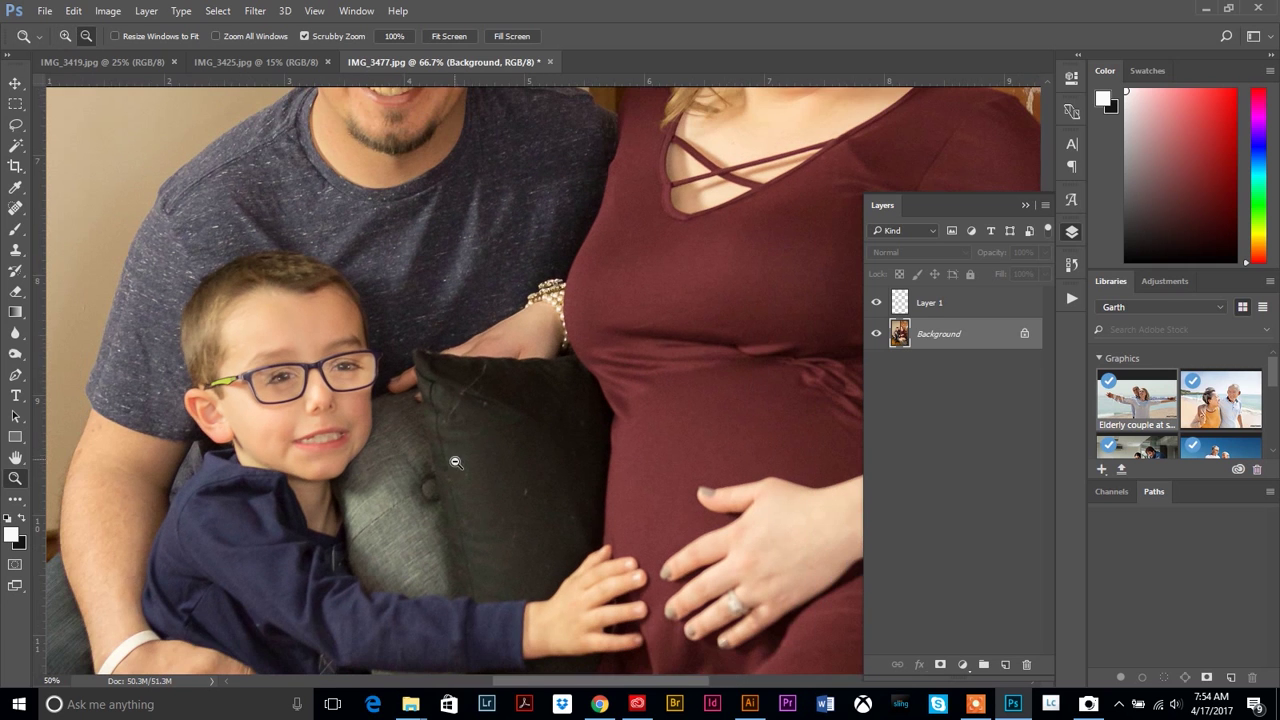
pyautogui.click(368, 366)
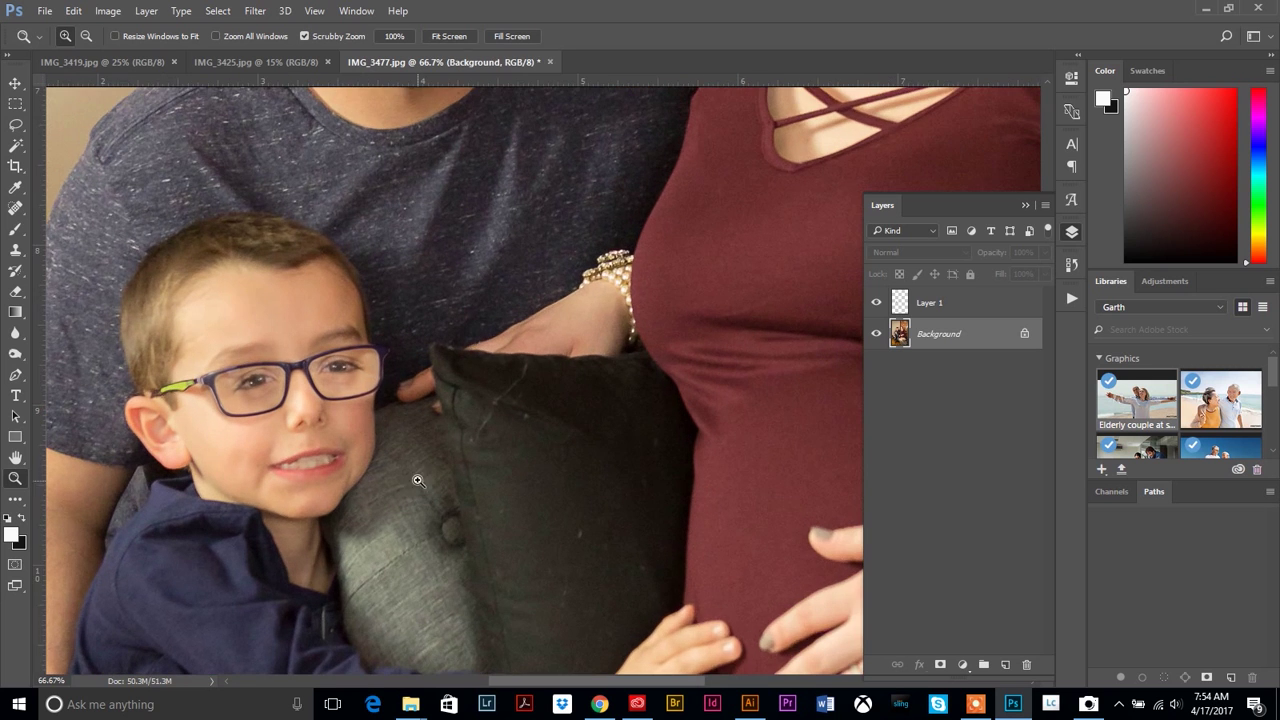
pyautogui.click(418, 471)
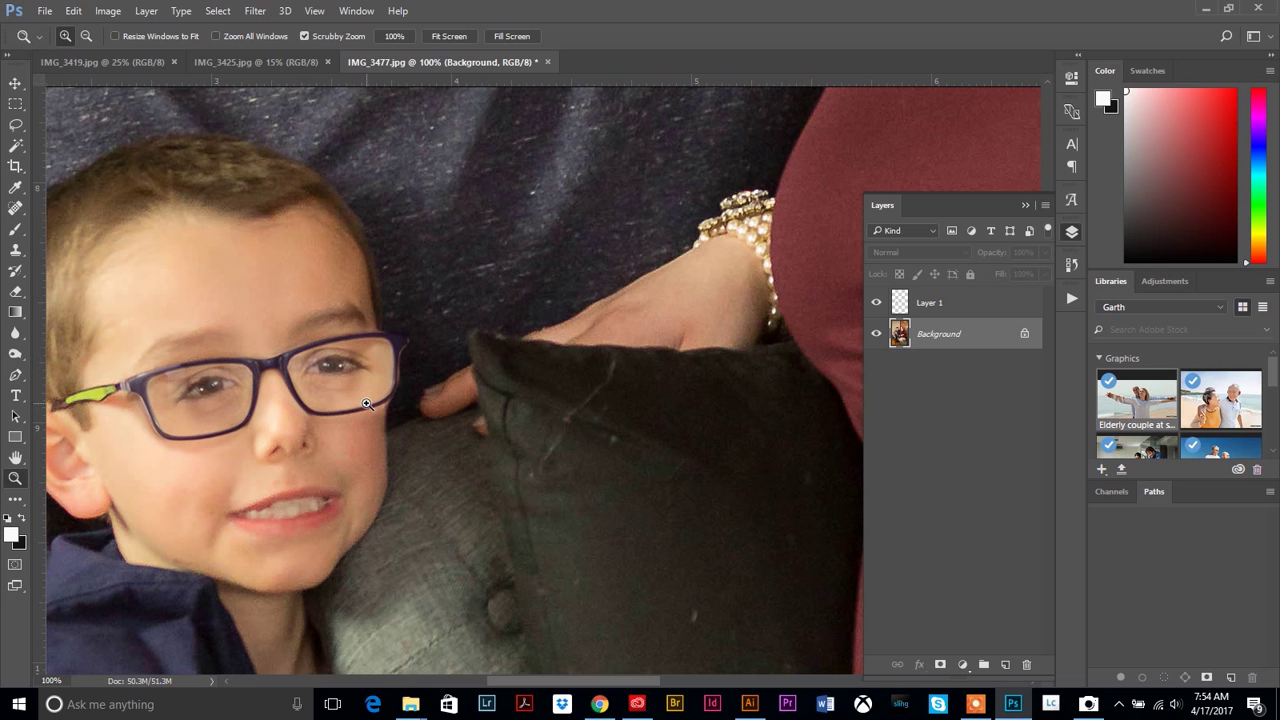
pyautogui.keyDown('alt'); pyautogui.click(368, 402); pyautogui.keyUp('alt')
pyautogui.keyDown('alt'); pyautogui.click(388, 428); pyautogui.keyUp('alt')
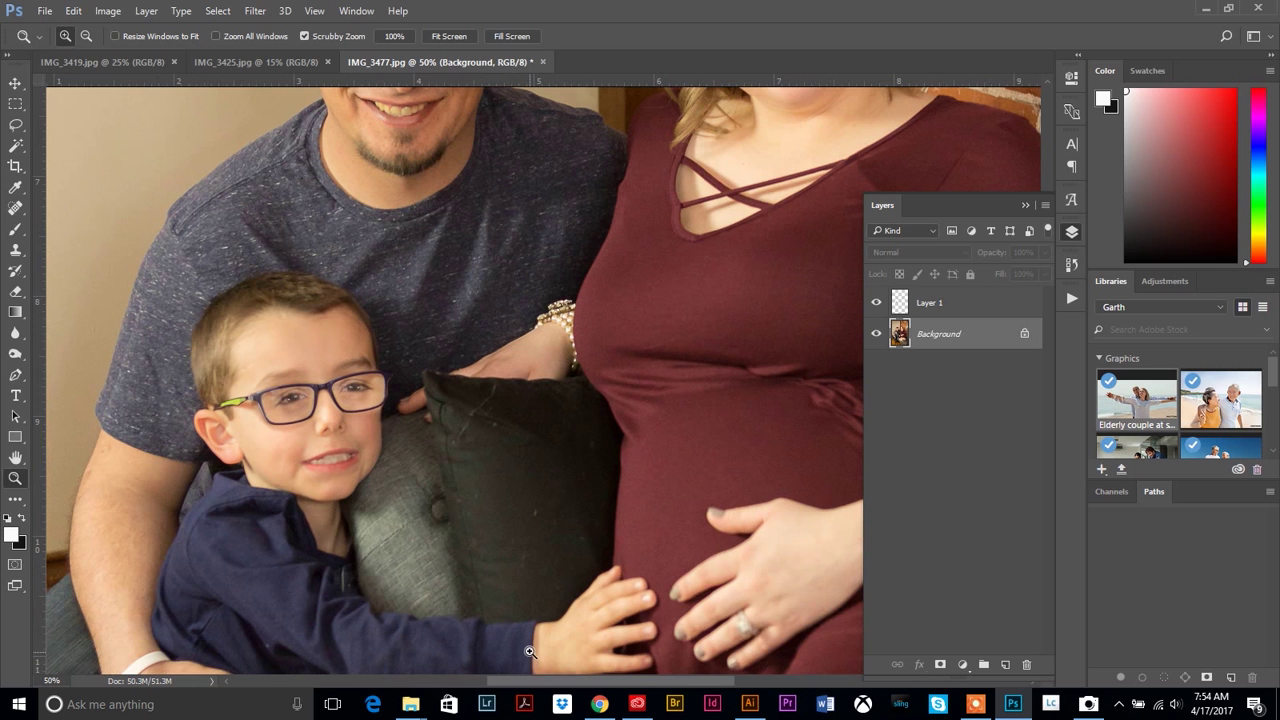
# - Lasso the narrow outer strip of the pillow-side lens with 0 px feather, and trim the selection back from the frame
pyautogui.click(384, 395)
pyautogui.click(384, 400)
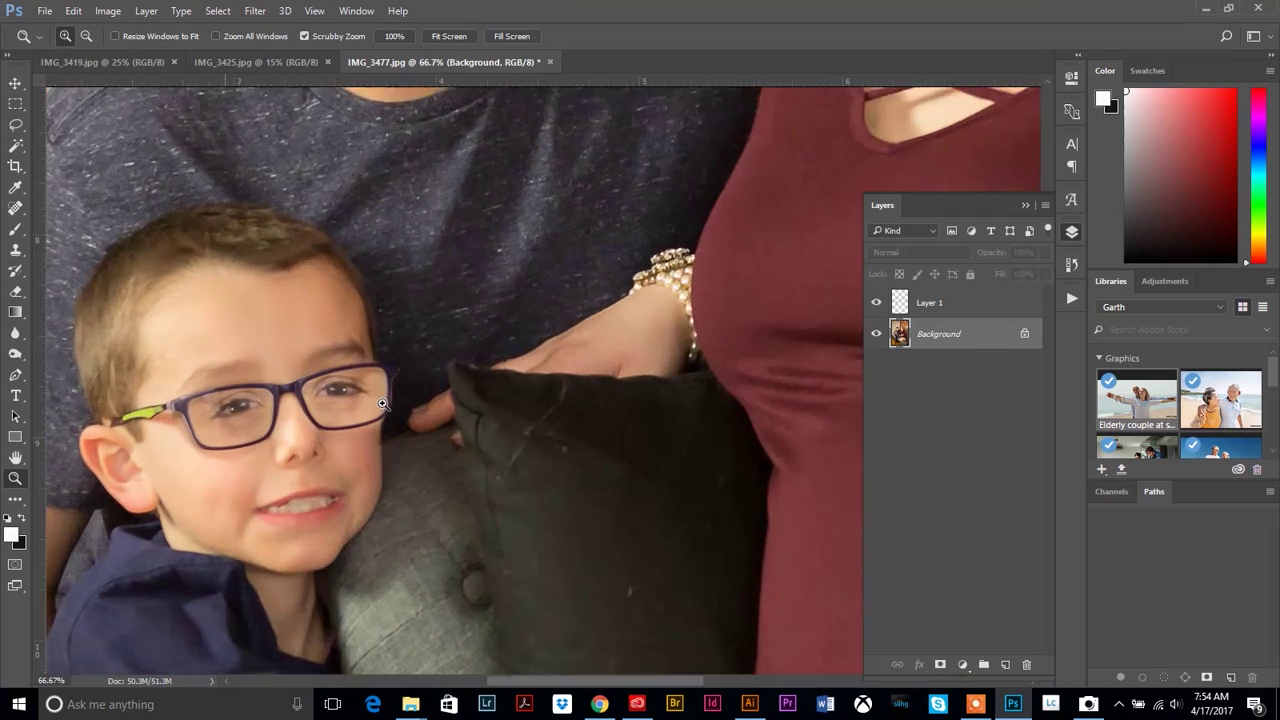
pyautogui.click(383, 407)
pyautogui.click(383, 407)
pyautogui.click(343, 397)
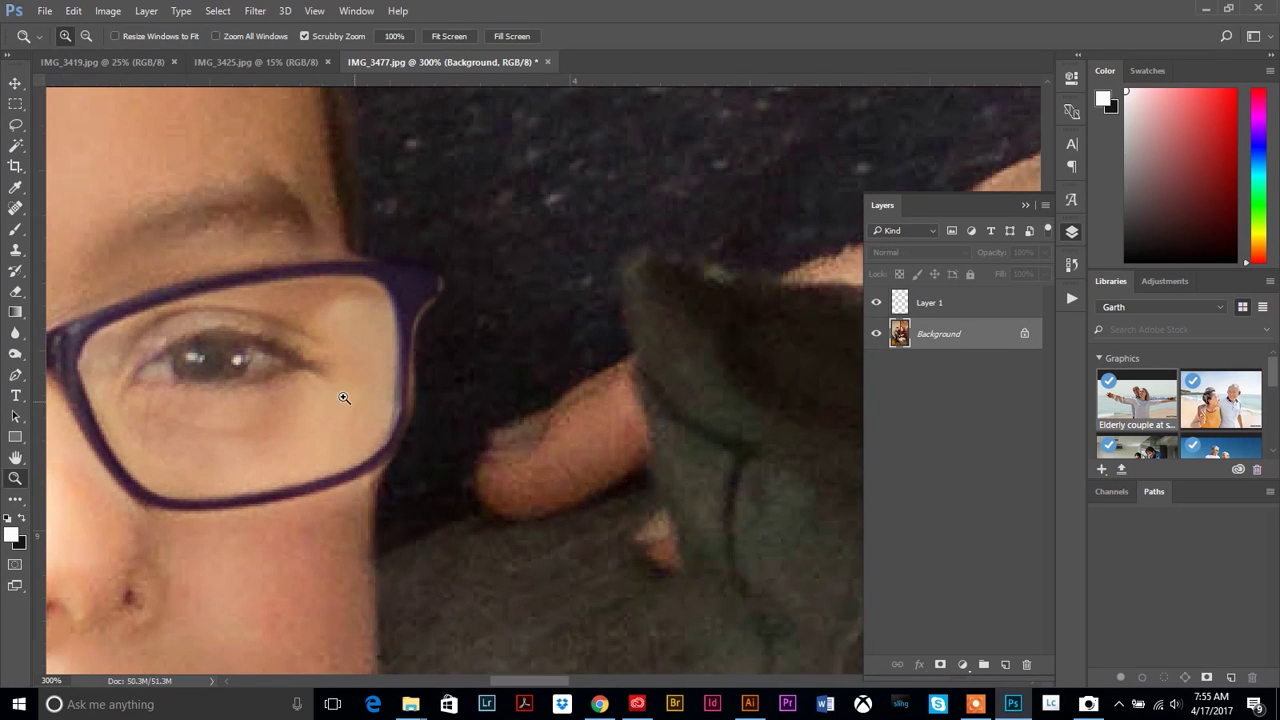
pyautogui.click(15, 124)
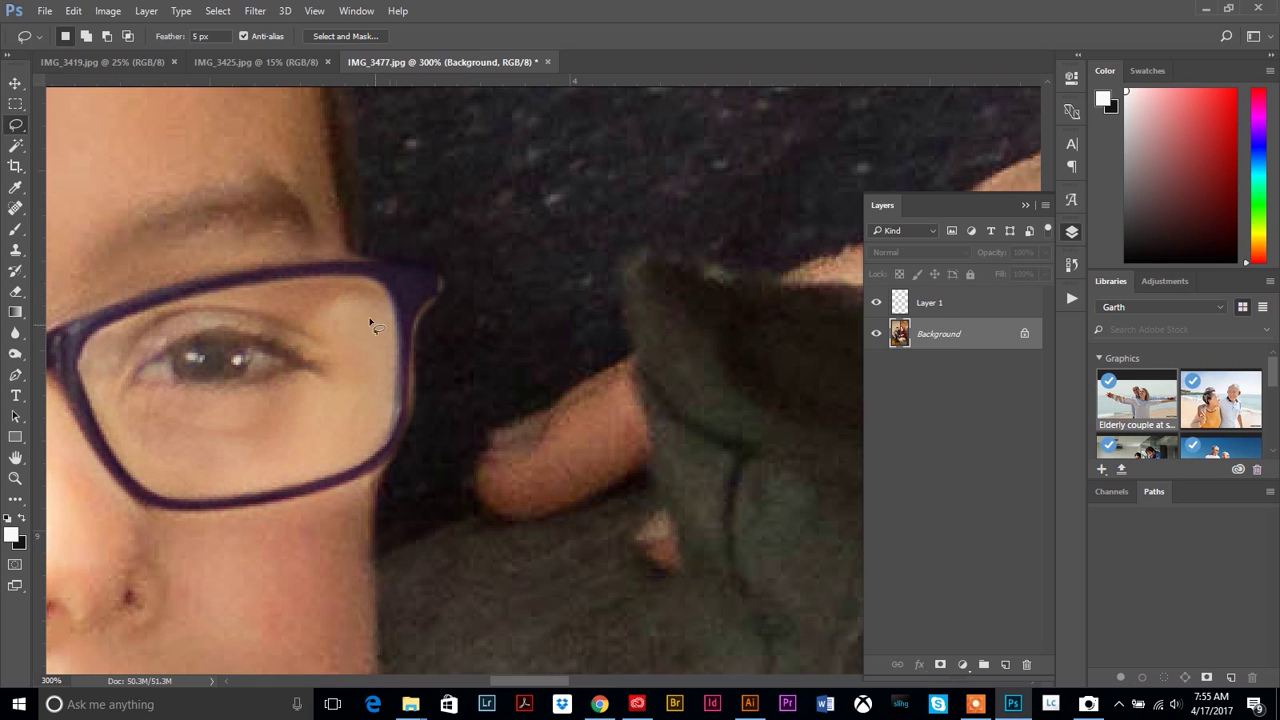
pyautogui.rightClick(18, 133)
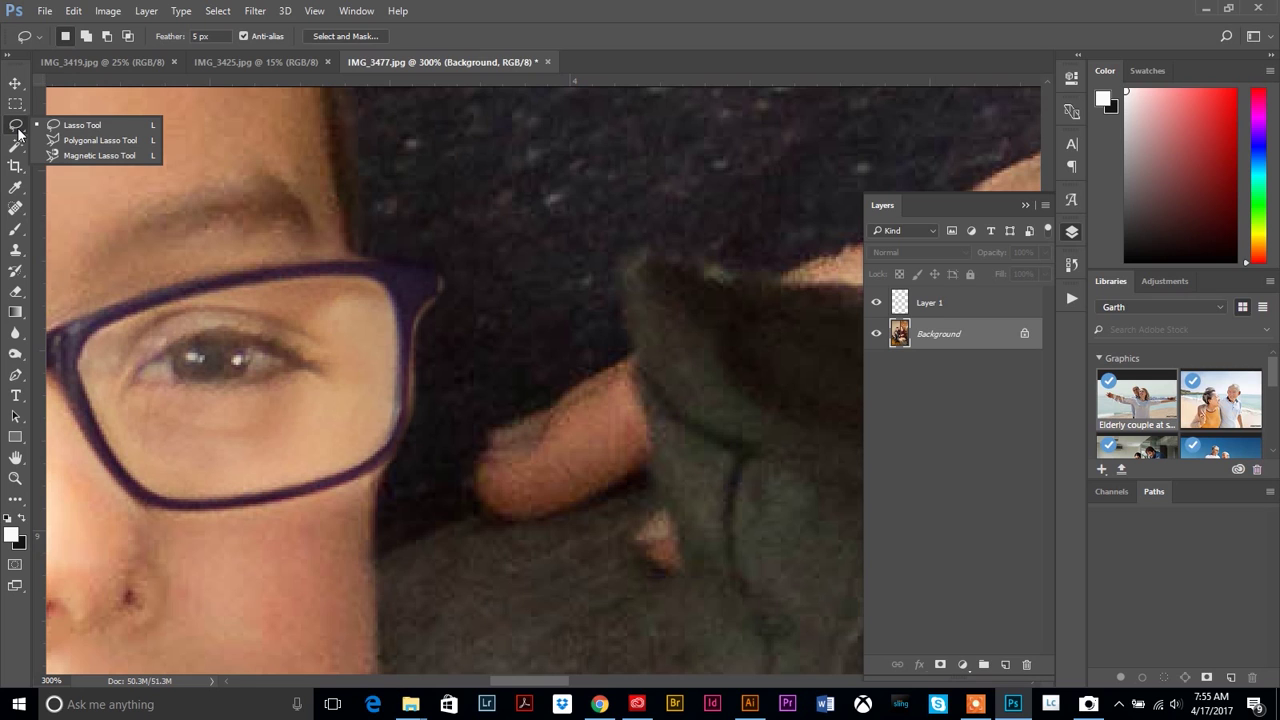
pyautogui.click(18, 134)
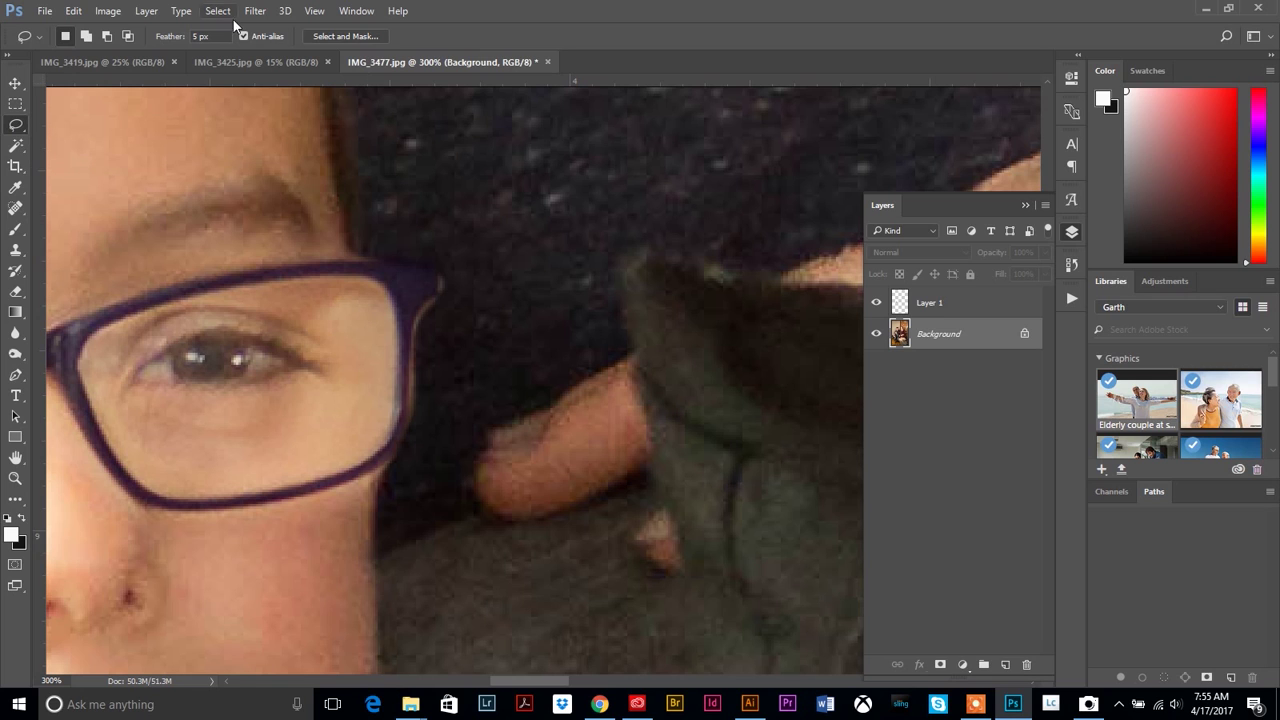
pyautogui.write('0')
pyautogui.moveTo(355, 308)
pyautogui.mouseDown()
pyautogui.moveTo(368, 457)
pyautogui.moveTo(400, 410)
pyautogui.moveTo(405, 344)
pyautogui.moveTo(391, 294)
pyautogui.moveTo(354, 285)
pyautogui.mouseUp()
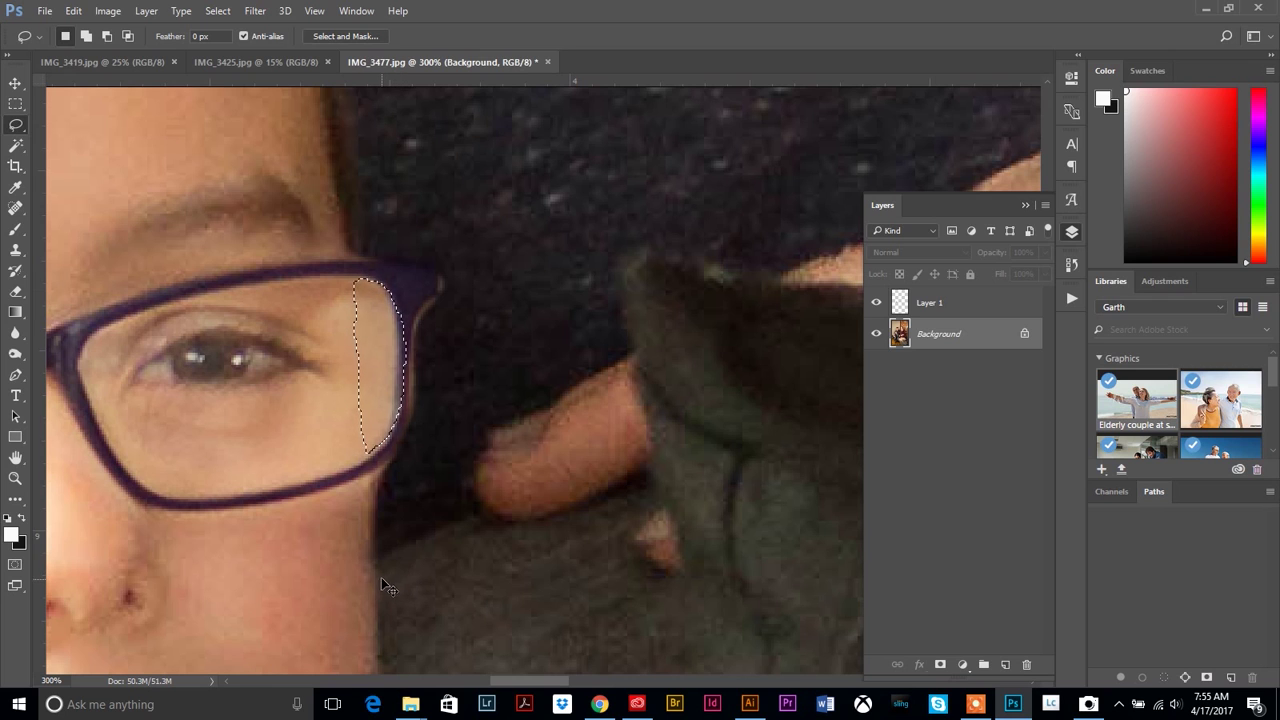
pyautogui.press('alt')
pyautogui.moveTo(406, 360)
pyautogui.mouseDown()
pyautogui.moveTo(400, 428)
pyautogui.moveTo(417, 328)
pyautogui.moveTo(420, 402)
pyautogui.moveTo(391, 425)
pyautogui.moveTo(400, 414)
pyautogui.moveTo(408, 437)
pyautogui.moveTo(406, 374)
pyautogui.moveTo(410, 445)
pyautogui.mouseUp()
# - Fill the selected lens strip on Layer 1 with dark shirt texture from beside the glasses using the 23 px Clone Stamp
pyautogui.click(15, 251)
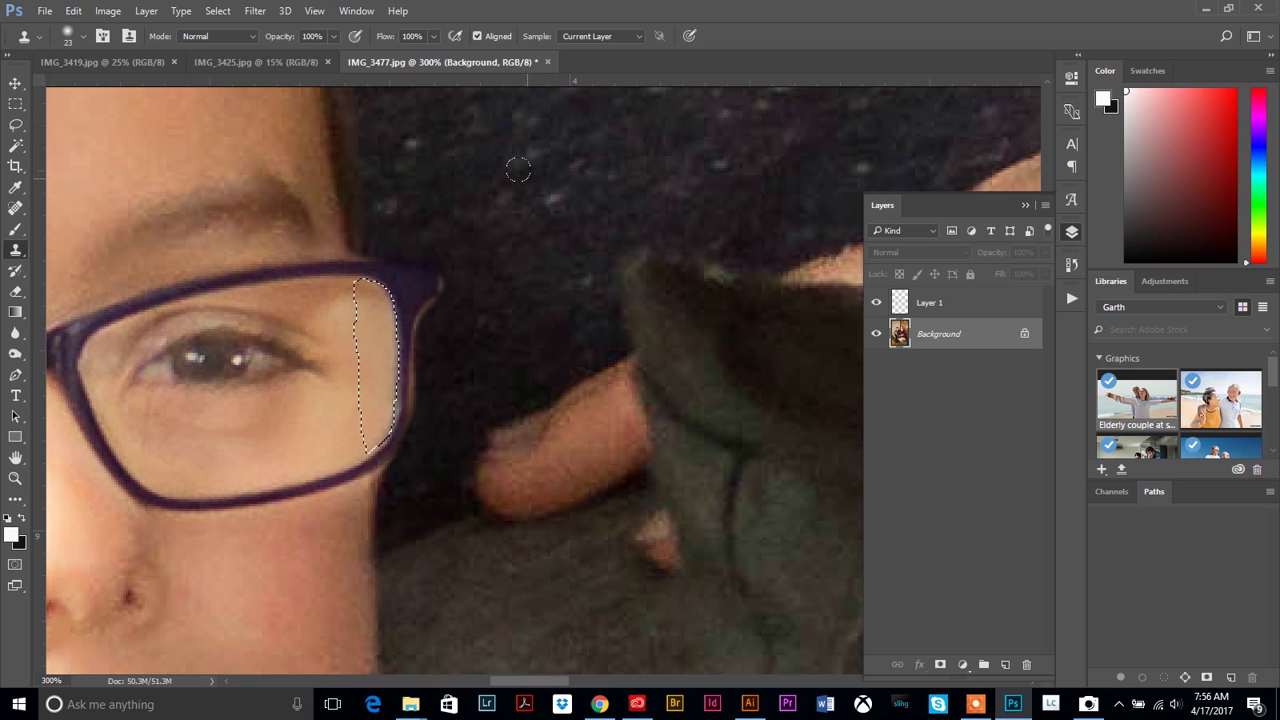
pyautogui.moveTo(655, 412); pyautogui.dragTo(714, 462)
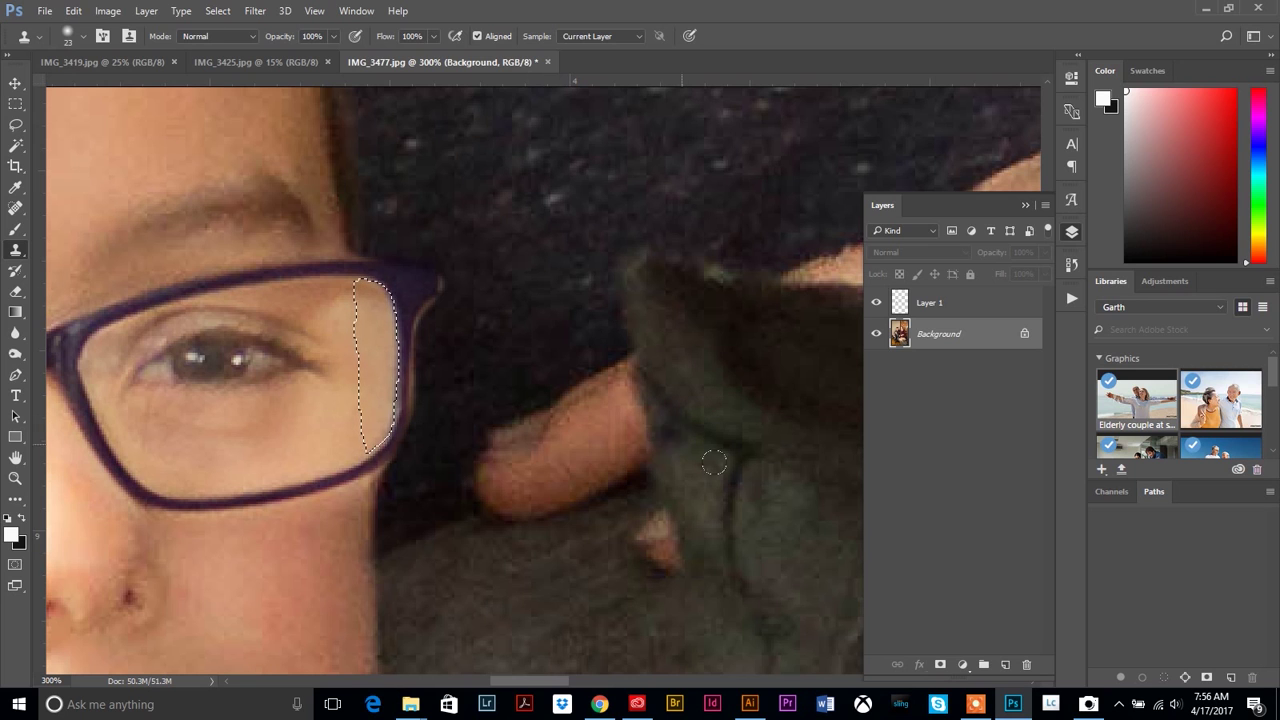
pyautogui.click(931, 305)
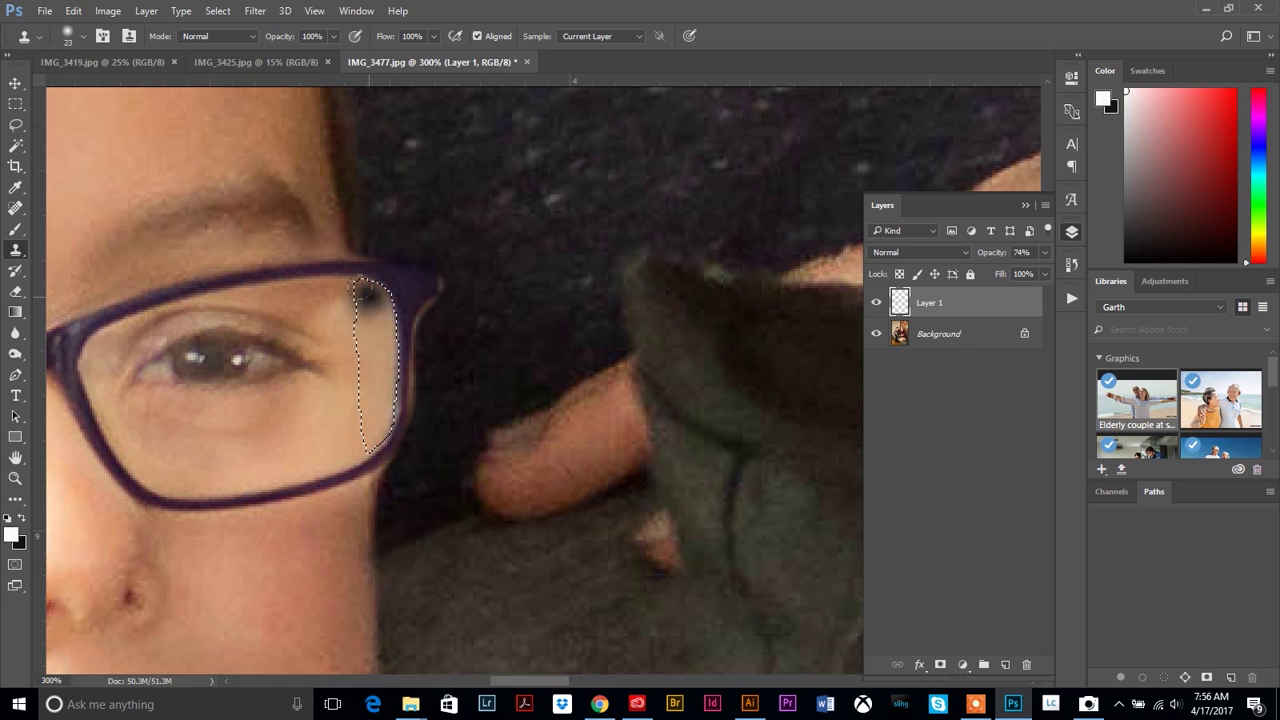
pyautogui.moveTo(360, 288); pyautogui.dragTo(365, 415)
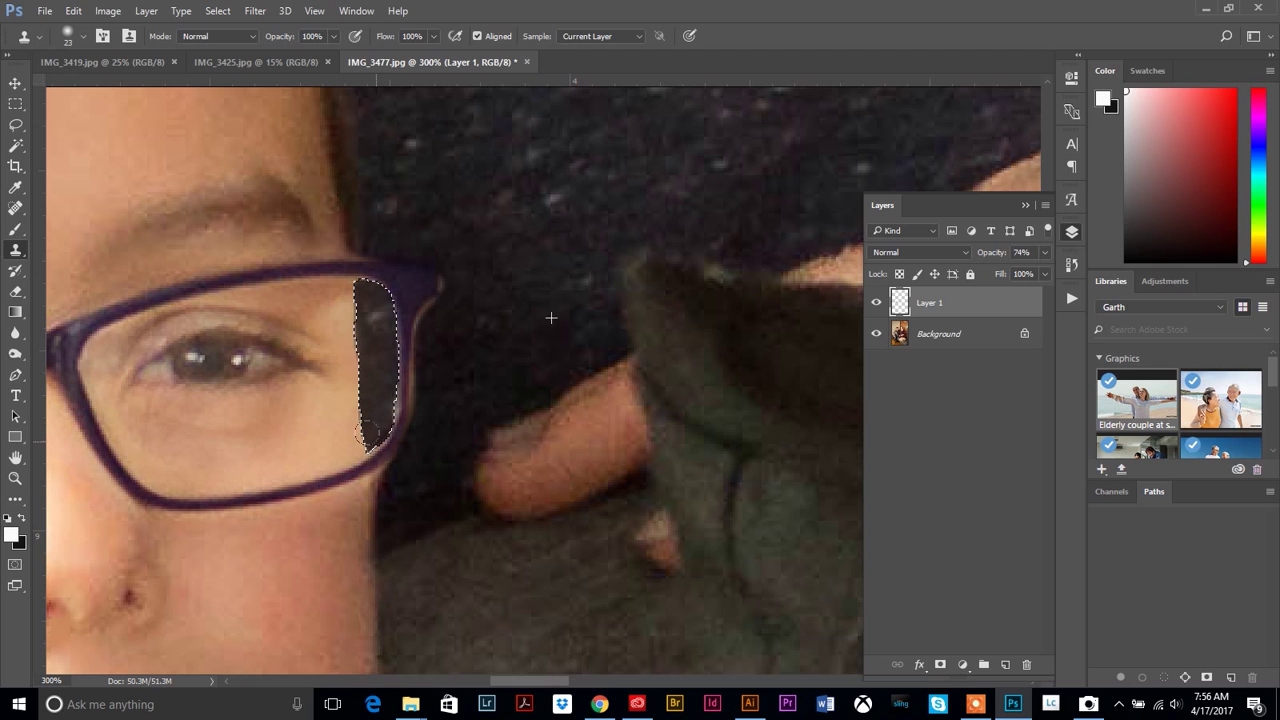
# - Deselect the filled lens strip and examine the retouched glasses in the whole family photo and closer around the boy
pyautogui.click(15, 83)
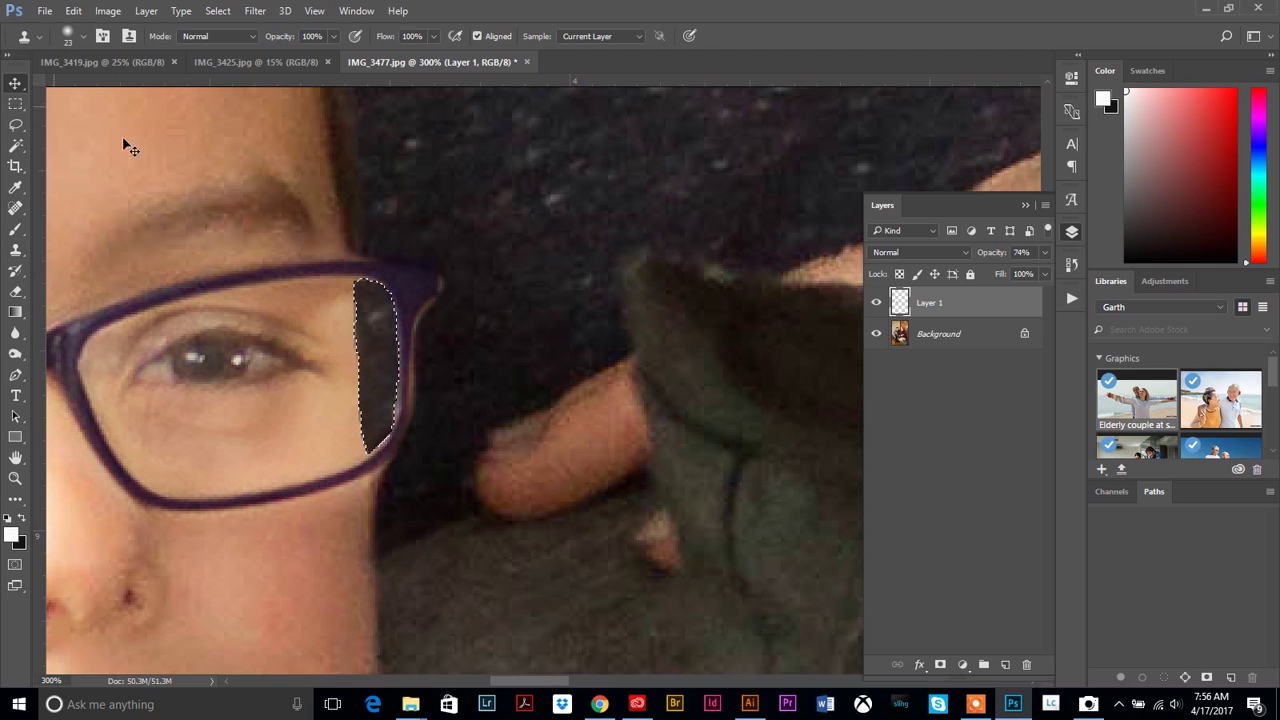
pyautogui.hotkey('ctrl', 'd')
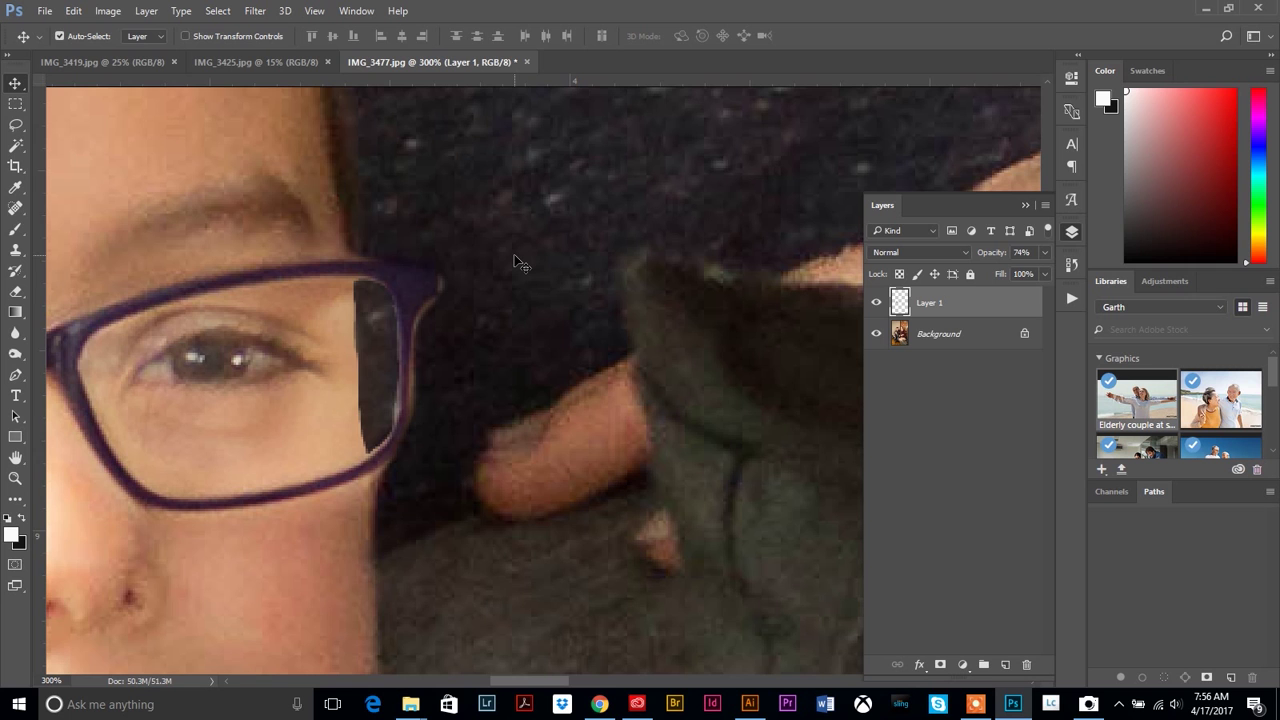
pyautogui.hotkey('ctrl', '0')
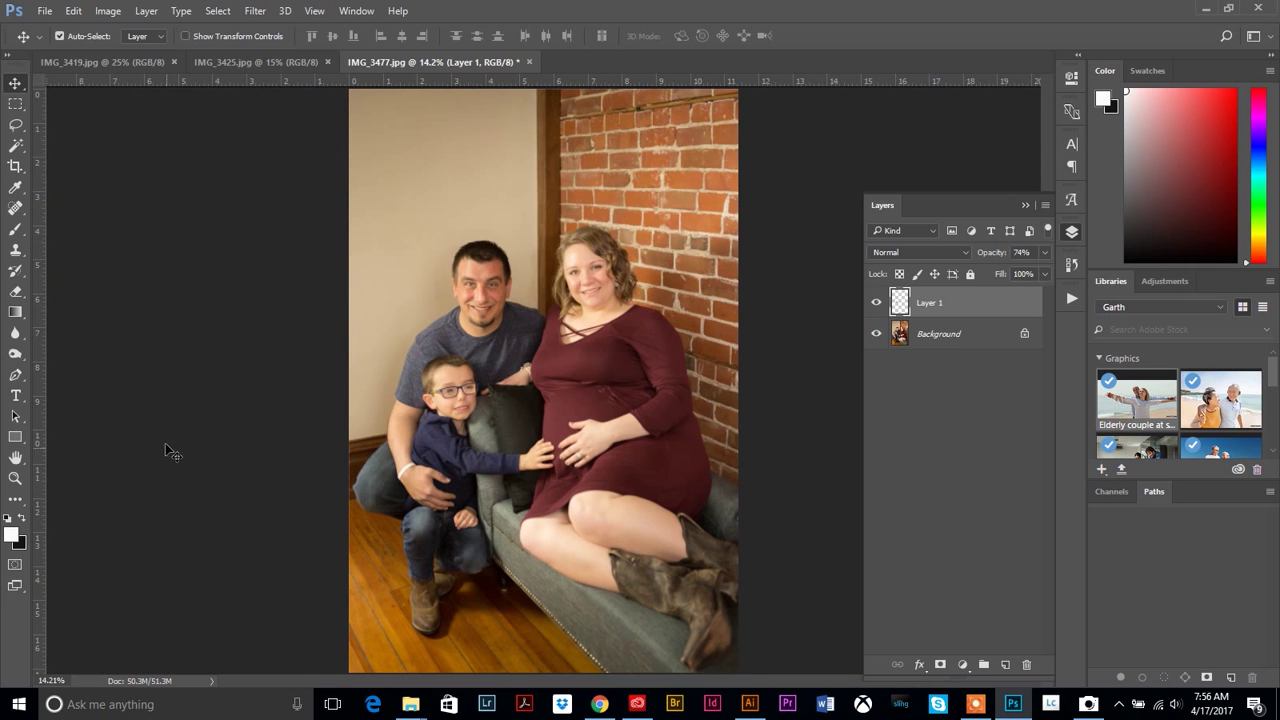
pyautogui.click(15, 478)
pyautogui.click(525, 396)
pyautogui.moveTo(525, 396); pyautogui.dragTo(519, 405)
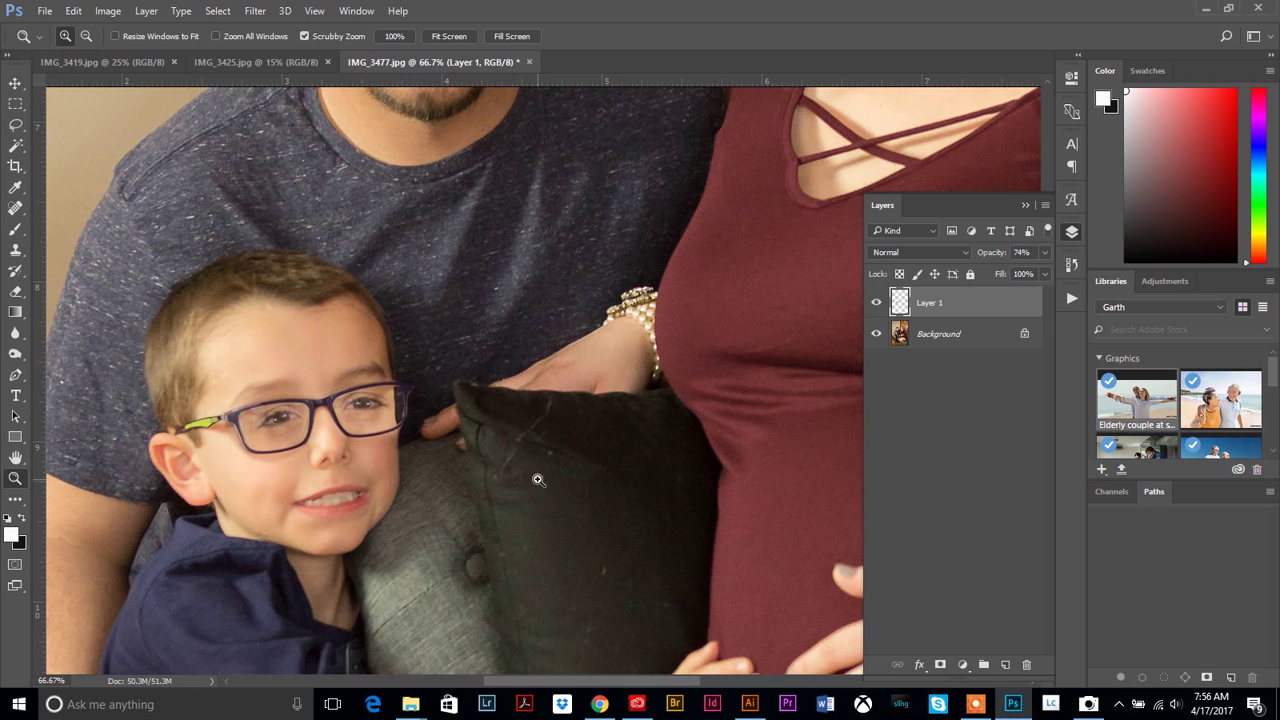
# - Compare the opened photo with the finished retouch by switching the history to its Open state and back to the latest Deselect state
pyautogui.click(1072, 234)
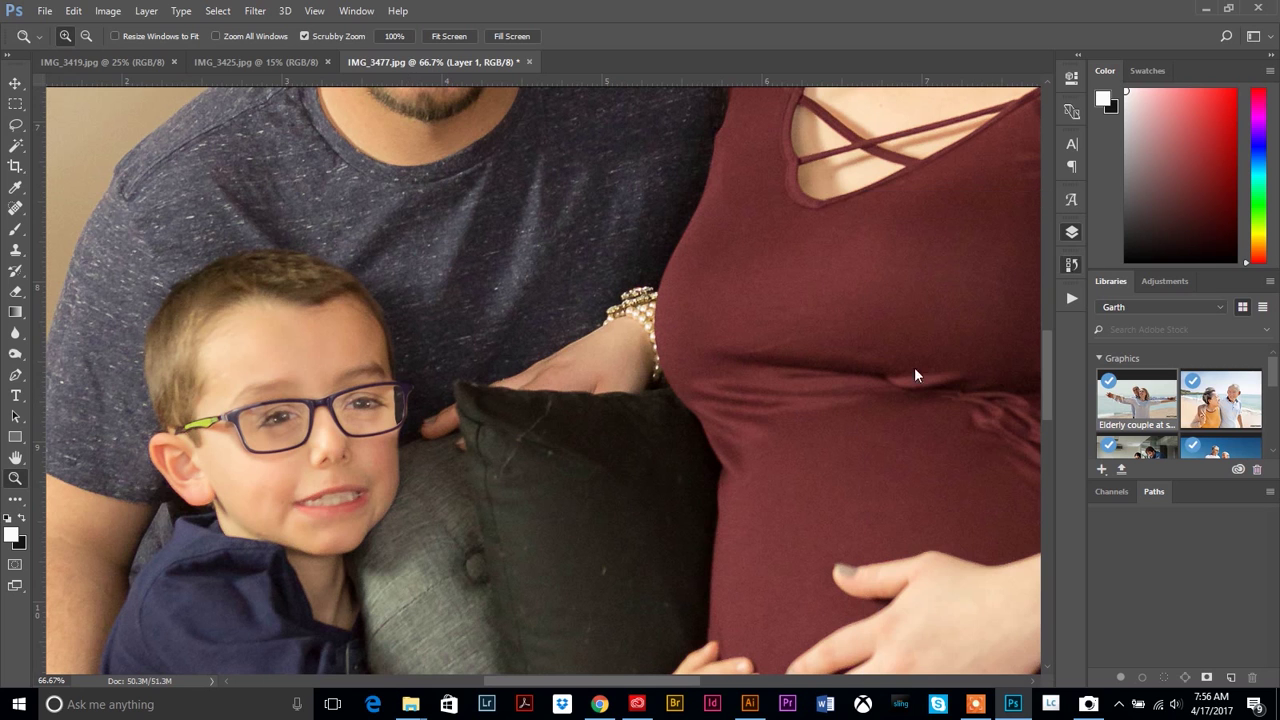
pyautogui.click(1071, 265)
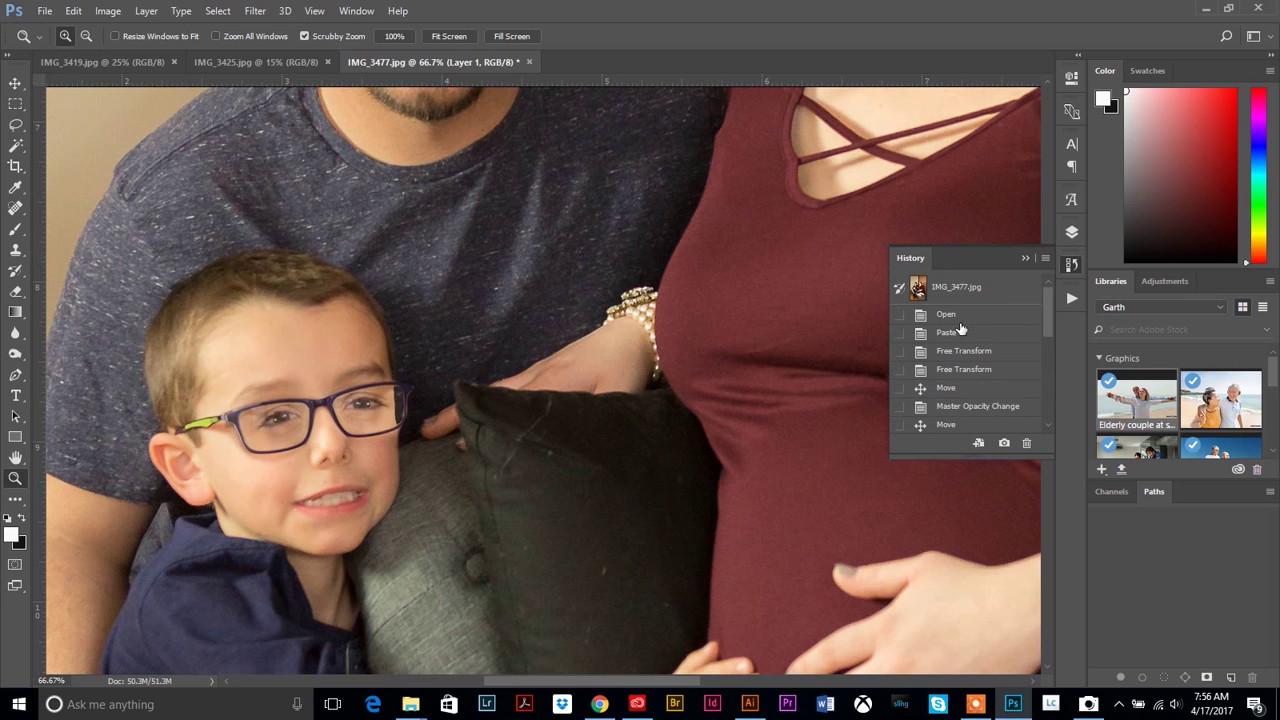
pyautogui.click(948, 315)
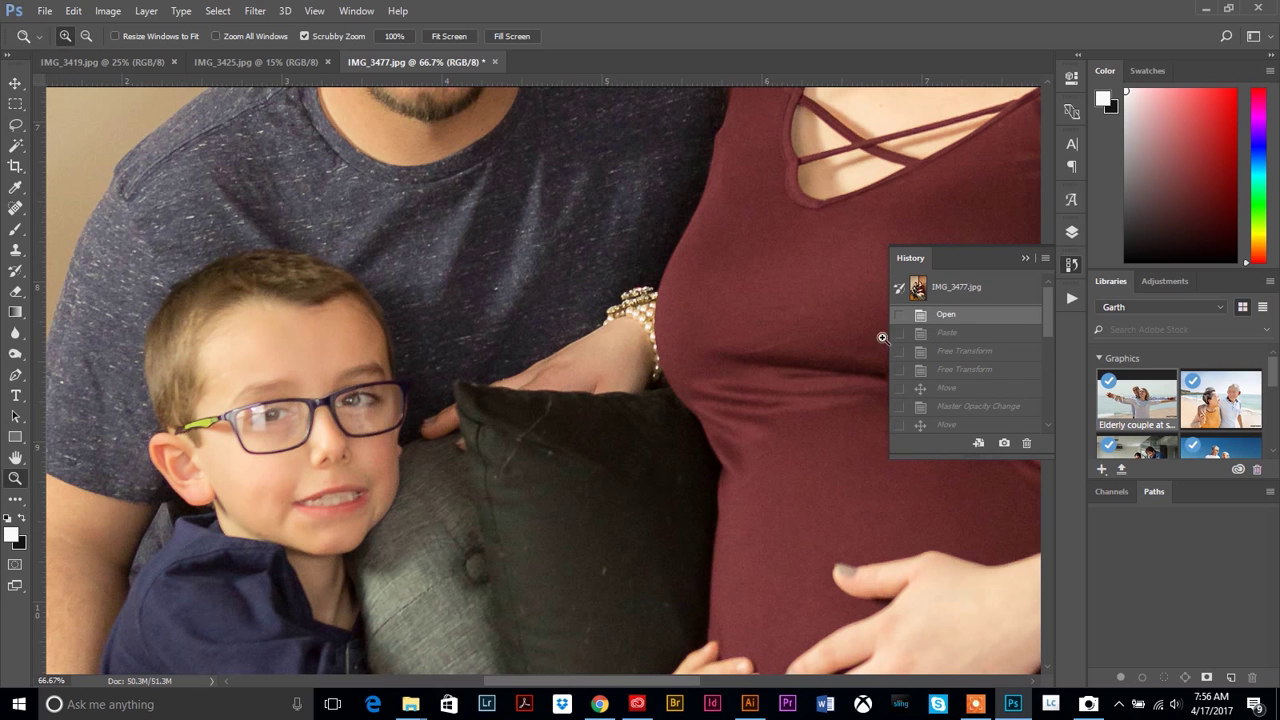
pyautogui.press('alt')
pyautogui.scroll(-1, 975, 362)
pyautogui.scroll(-10, 930, 352)
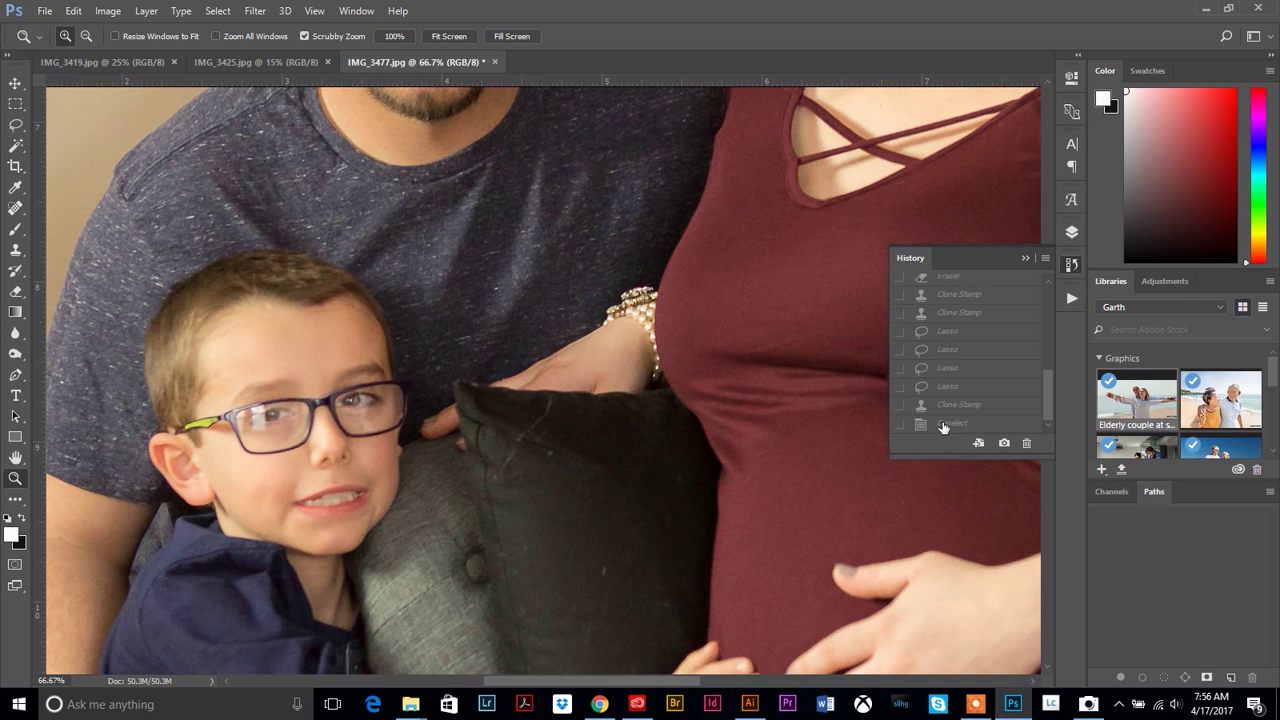
pyautogui.click(944, 424)
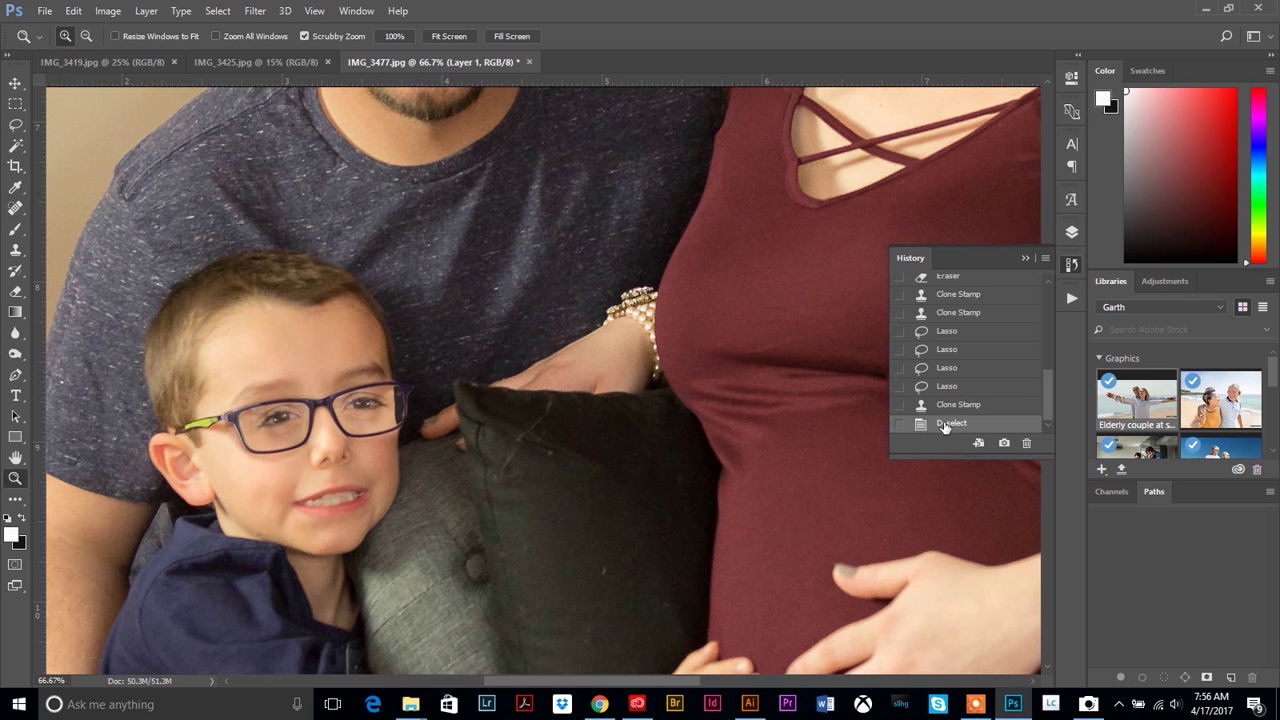
# - Revert IMG_3477.jpg to its original history snapshot and bring the boy's unretouched glasses into view at 200%
pyautogui.scroll(10, 946, 330)
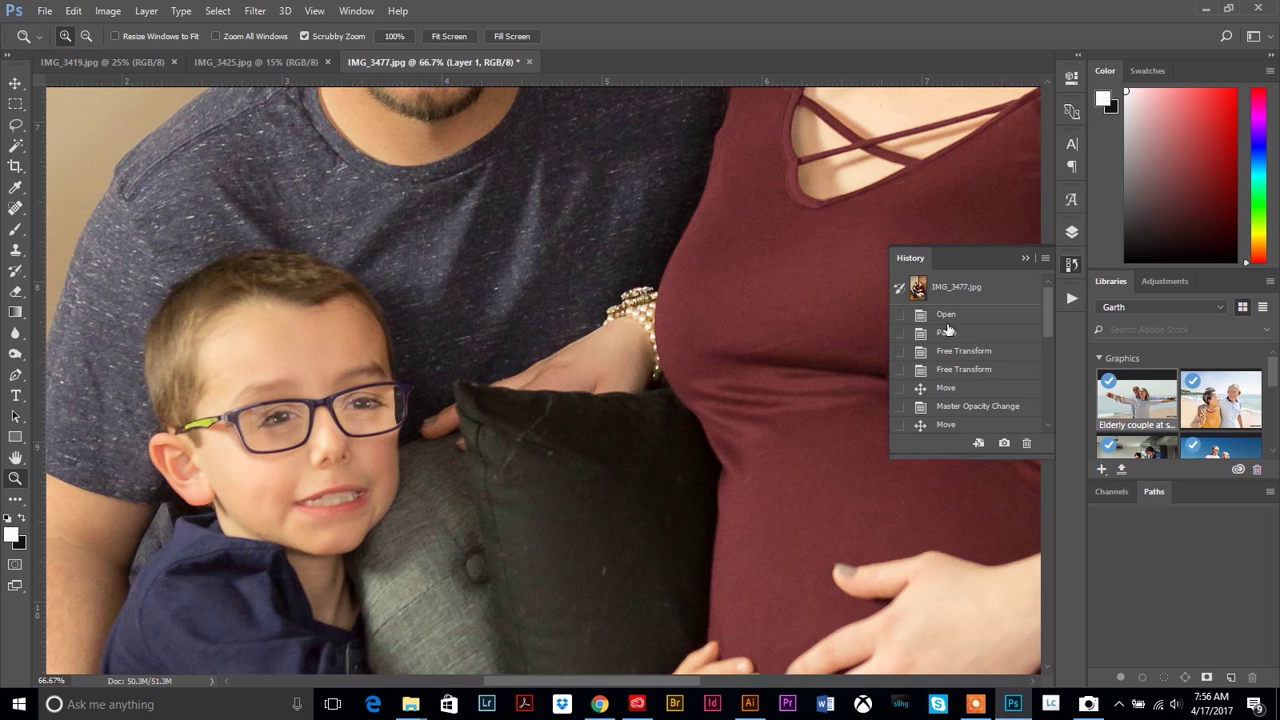
pyautogui.click(953, 290)
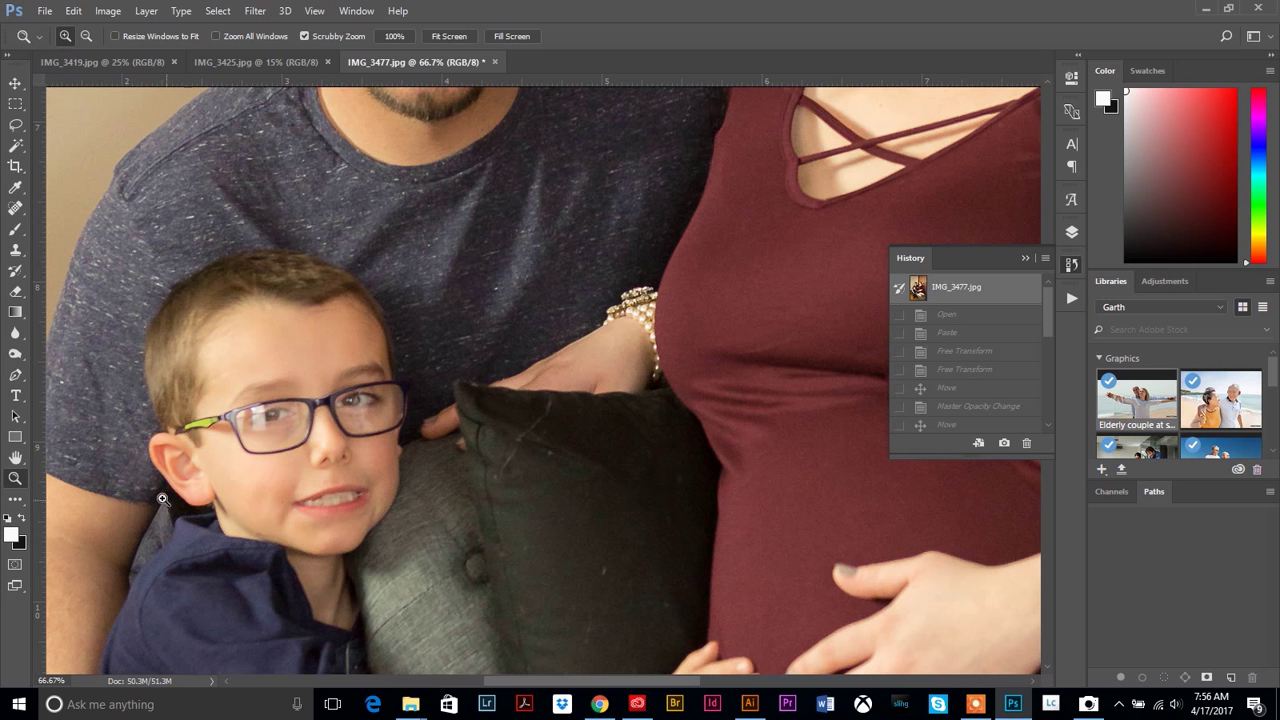
pyautogui.click(282, 414)
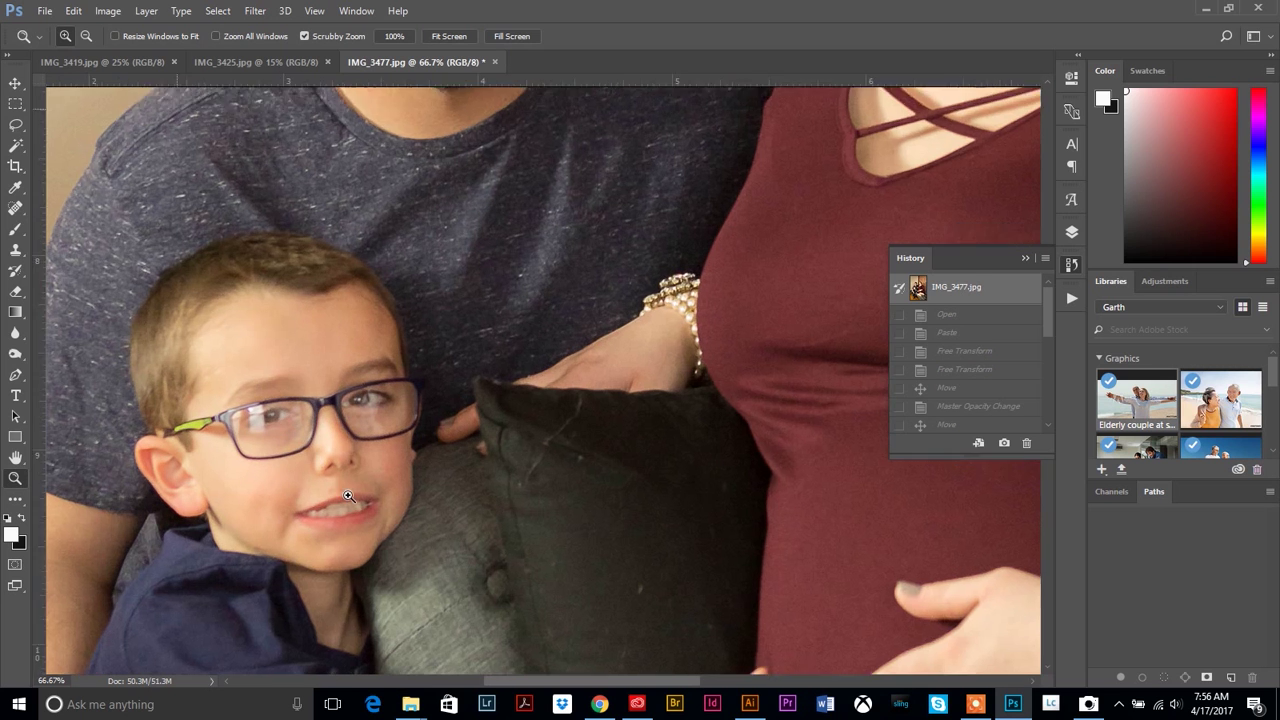
pyautogui.click(295, 442)
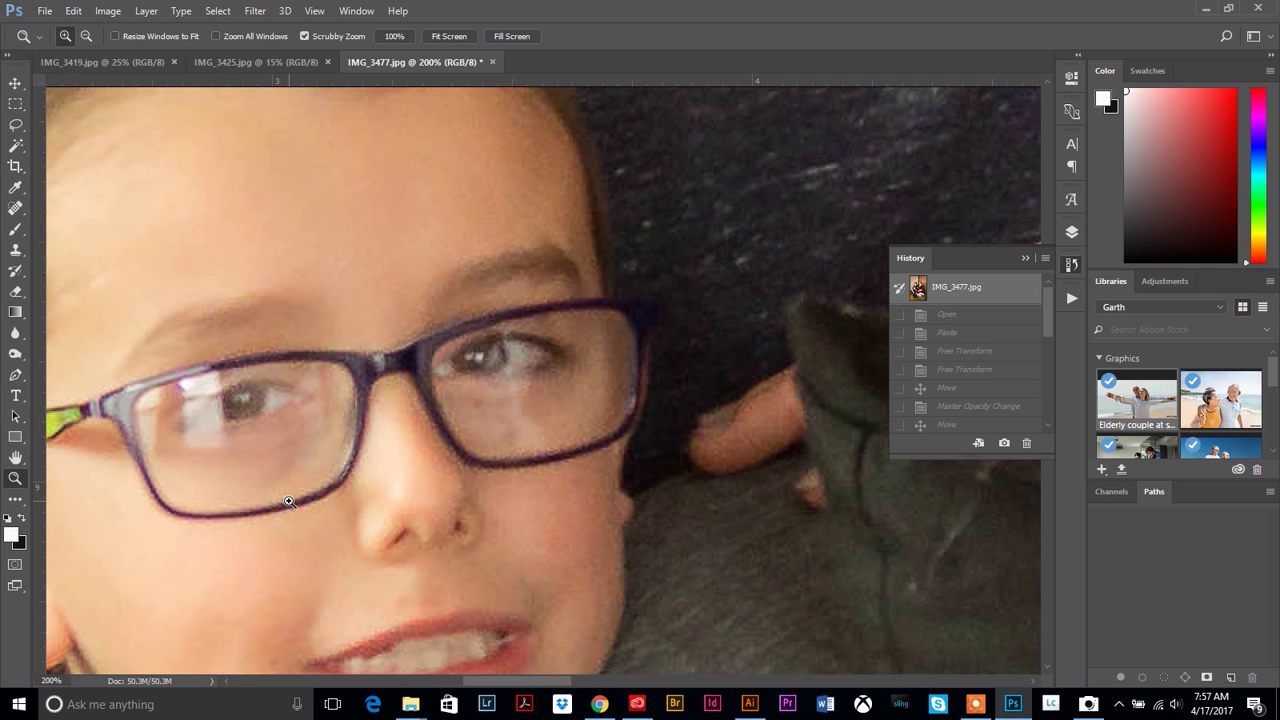
pyautogui.keyDown('alt'); pyautogui.click(304, 476); pyautogui.keyUp('alt')
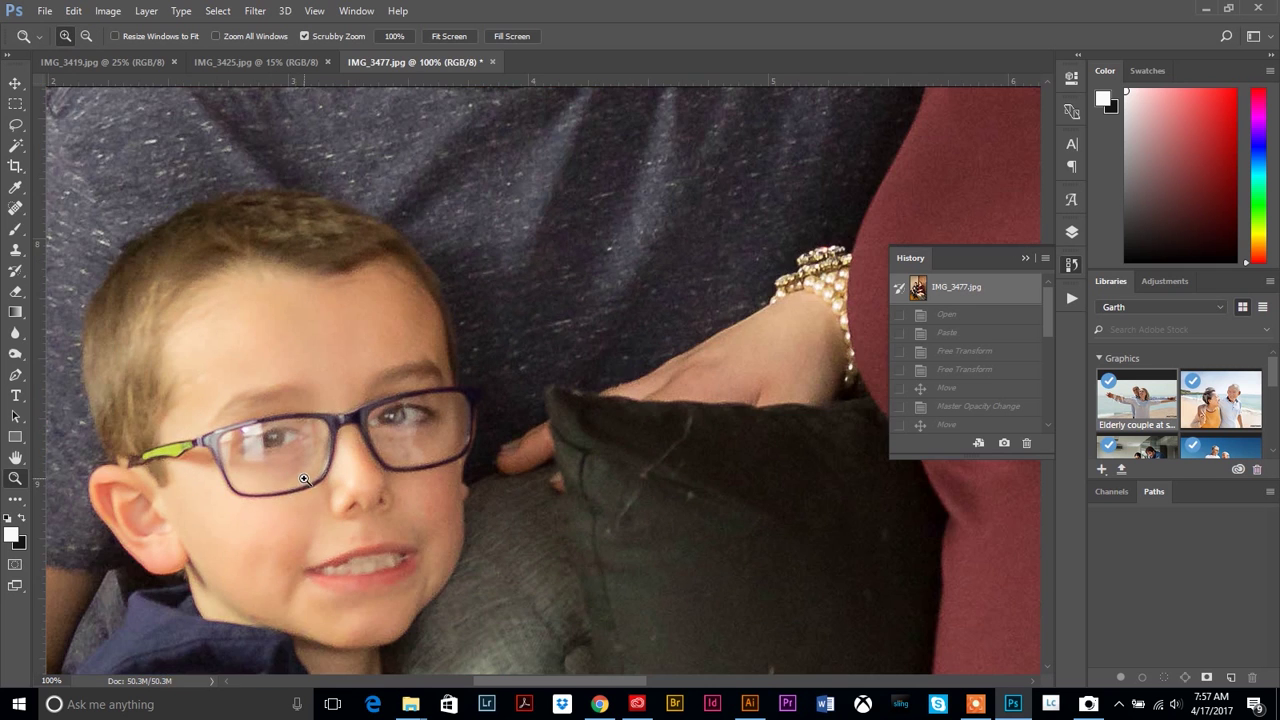
pyautogui.click(306, 480)
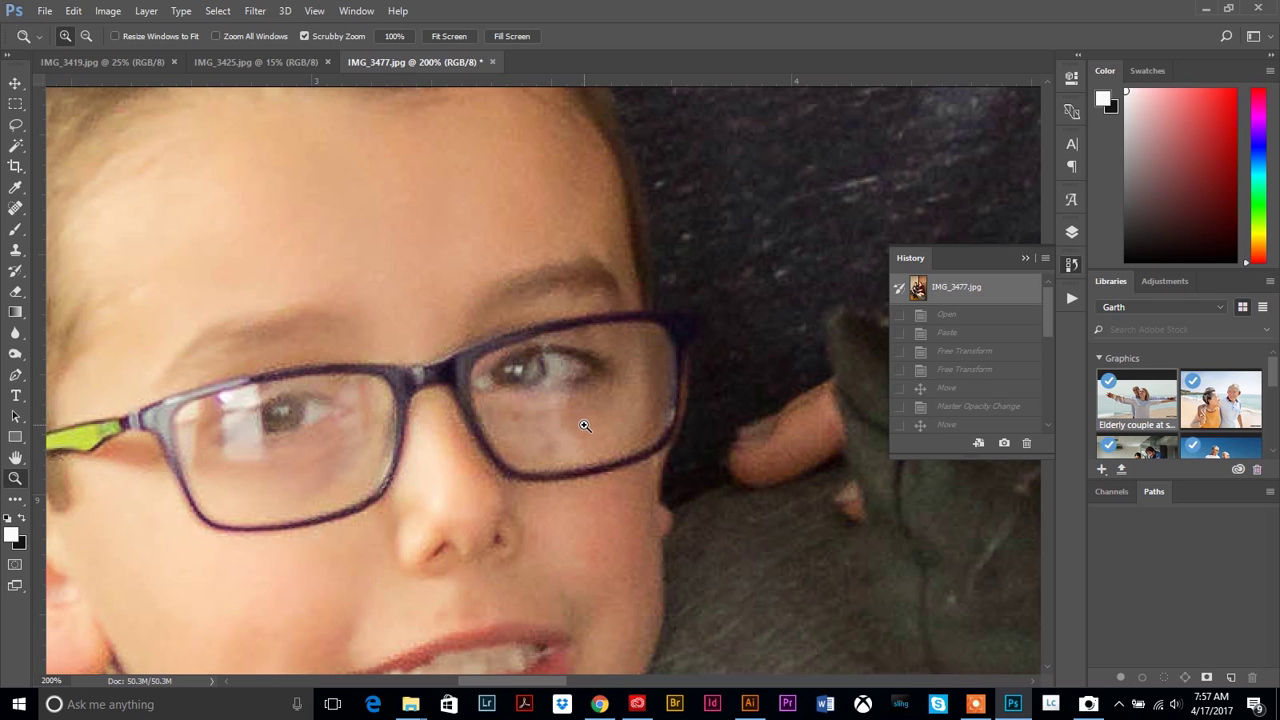
# - Clone out the glare below the eye in the pillow-side lens on the Background layer with the 23 px Clone Stamp
pyautogui.click(17, 126)
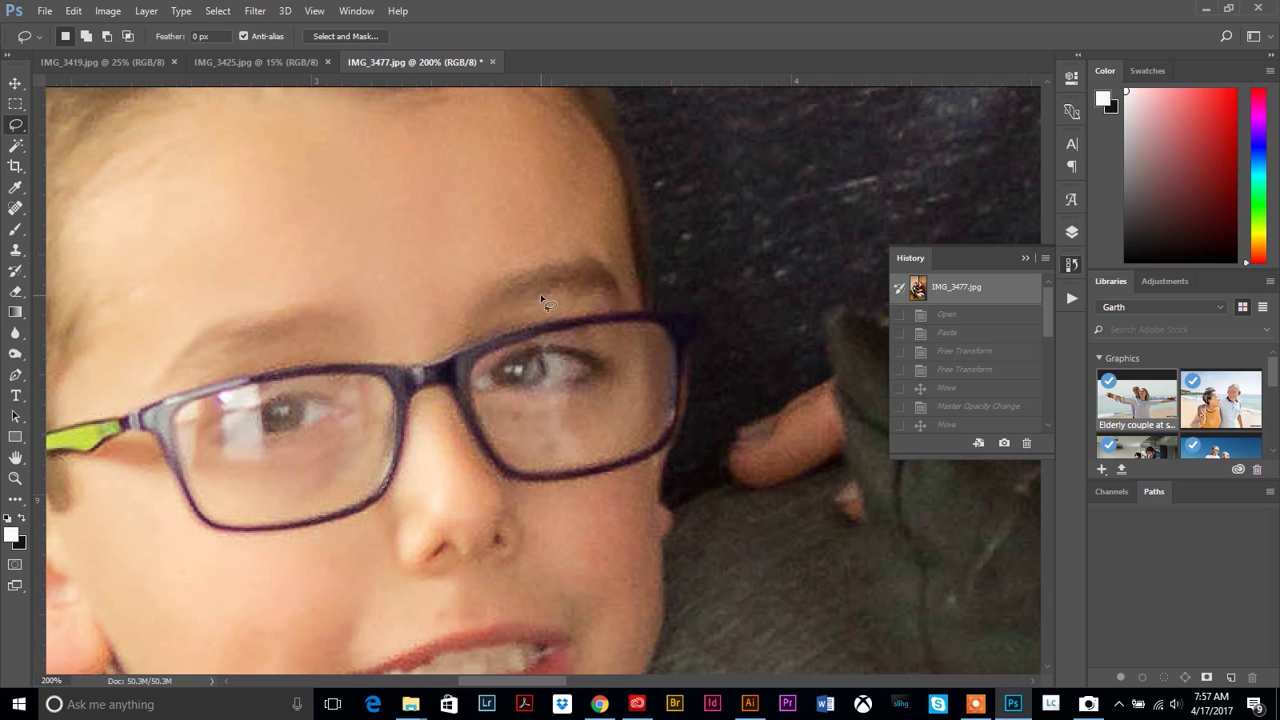
pyautogui.click(16, 250)
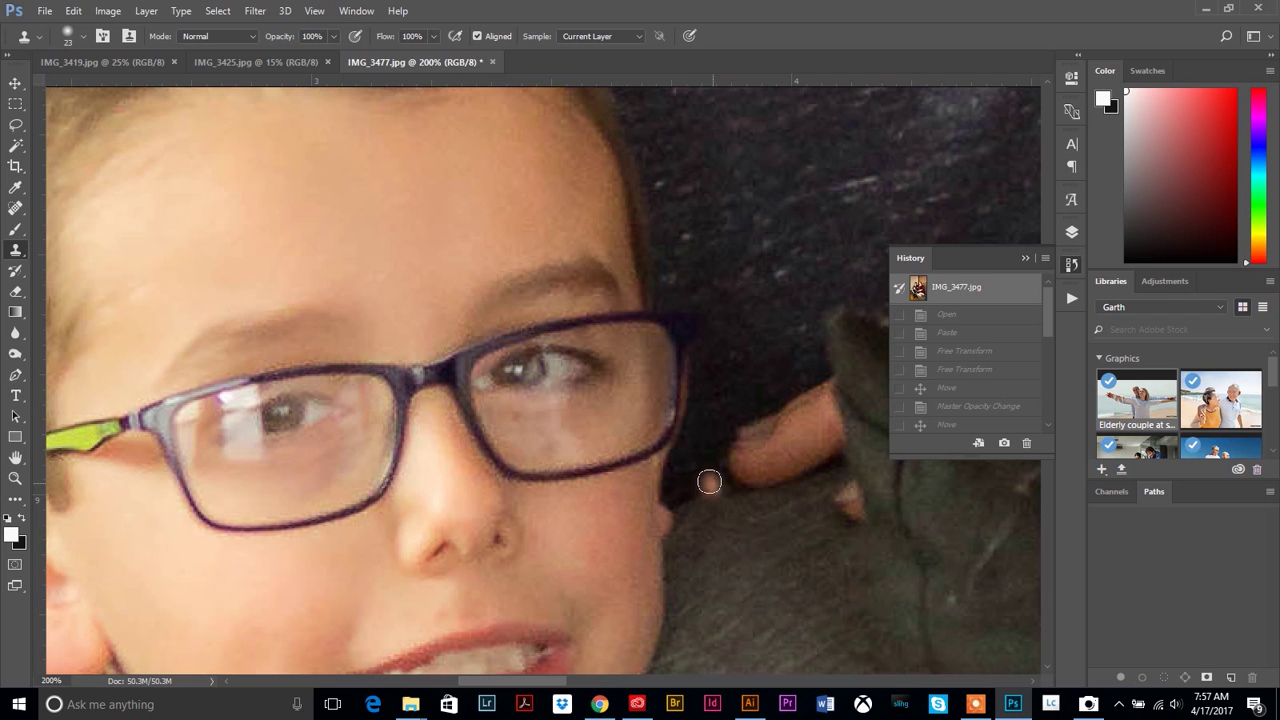
pyautogui.click(1071, 231)
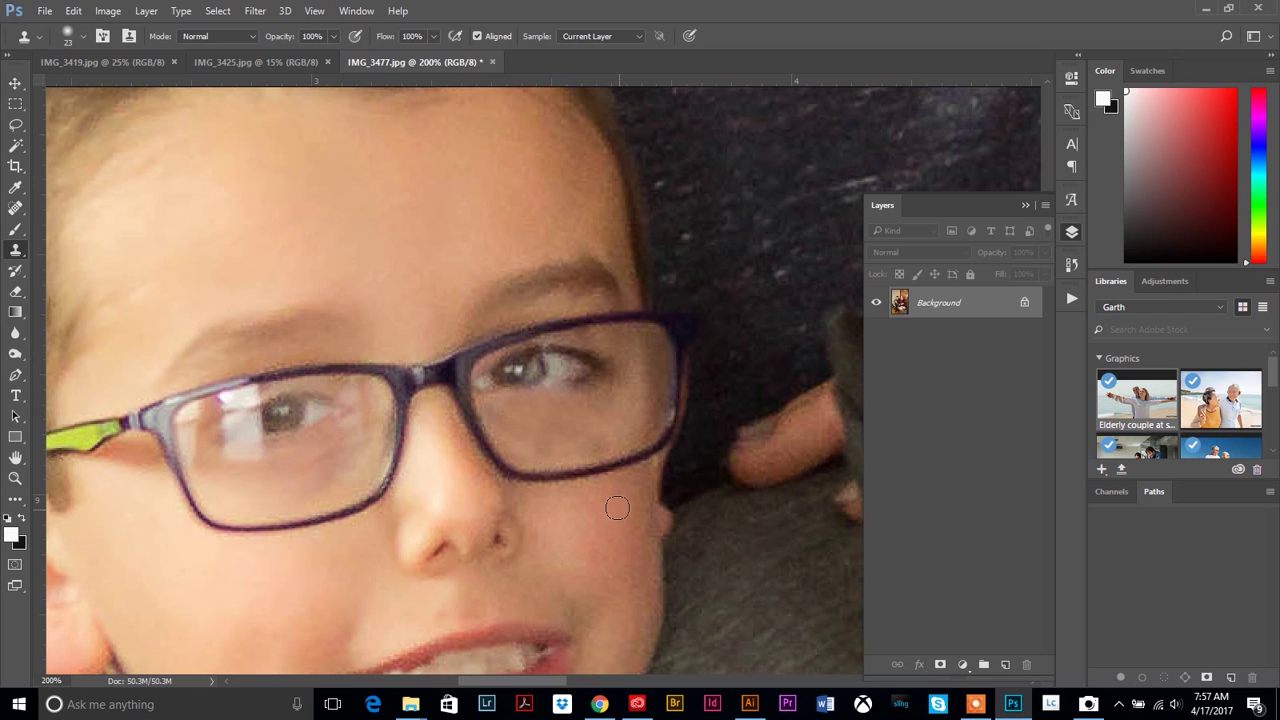
pyautogui.click(545, 389)
# - Reduce the Clone Stamp brush to 10 px and clone away the glare over the eye in the pillow-side lens
pyautogui.hotkey('ctrl', '0')
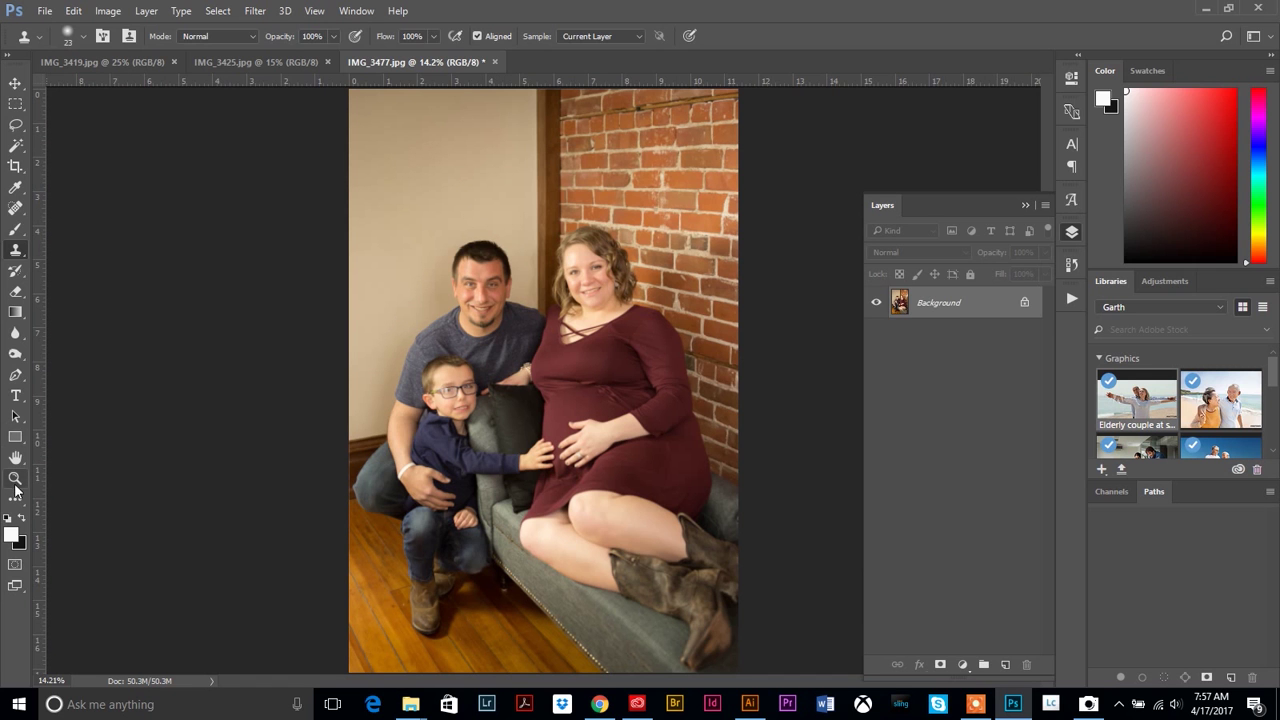
pyautogui.press('z')
pyautogui.click(476, 396)
pyautogui.moveTo(461, 399); pyautogui.dragTo(510, 509)
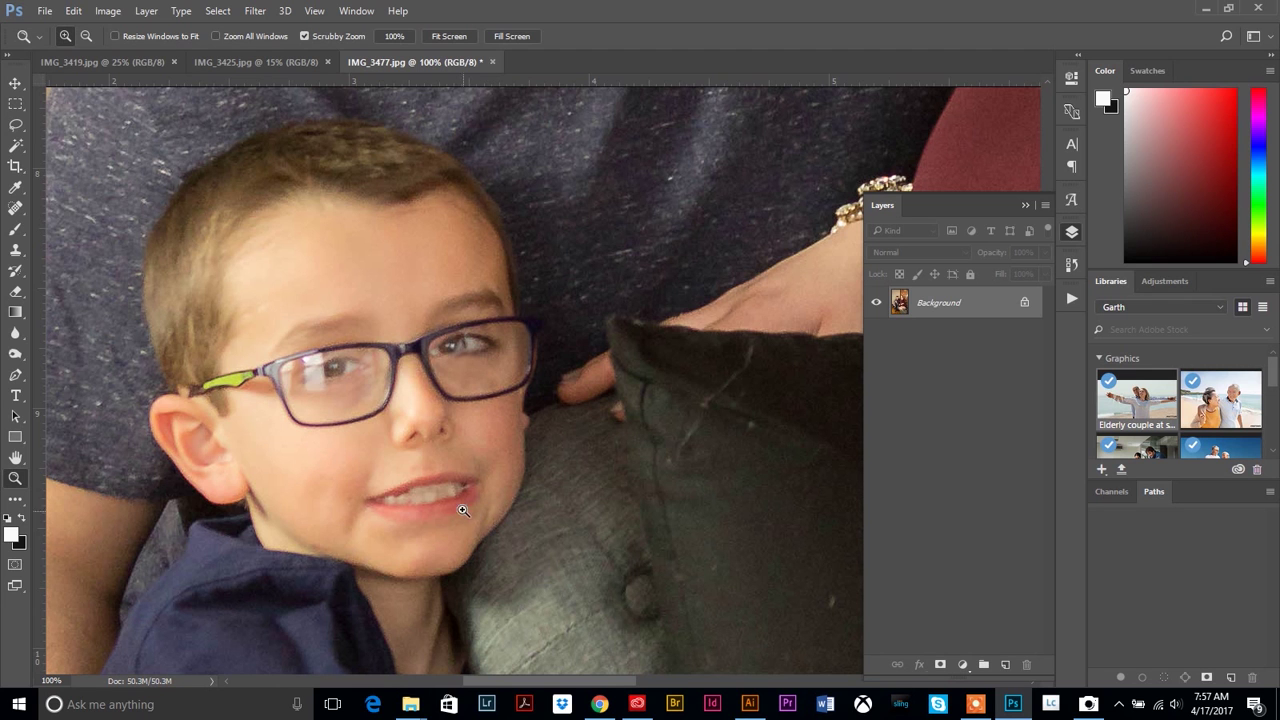
pyautogui.click(456, 347)
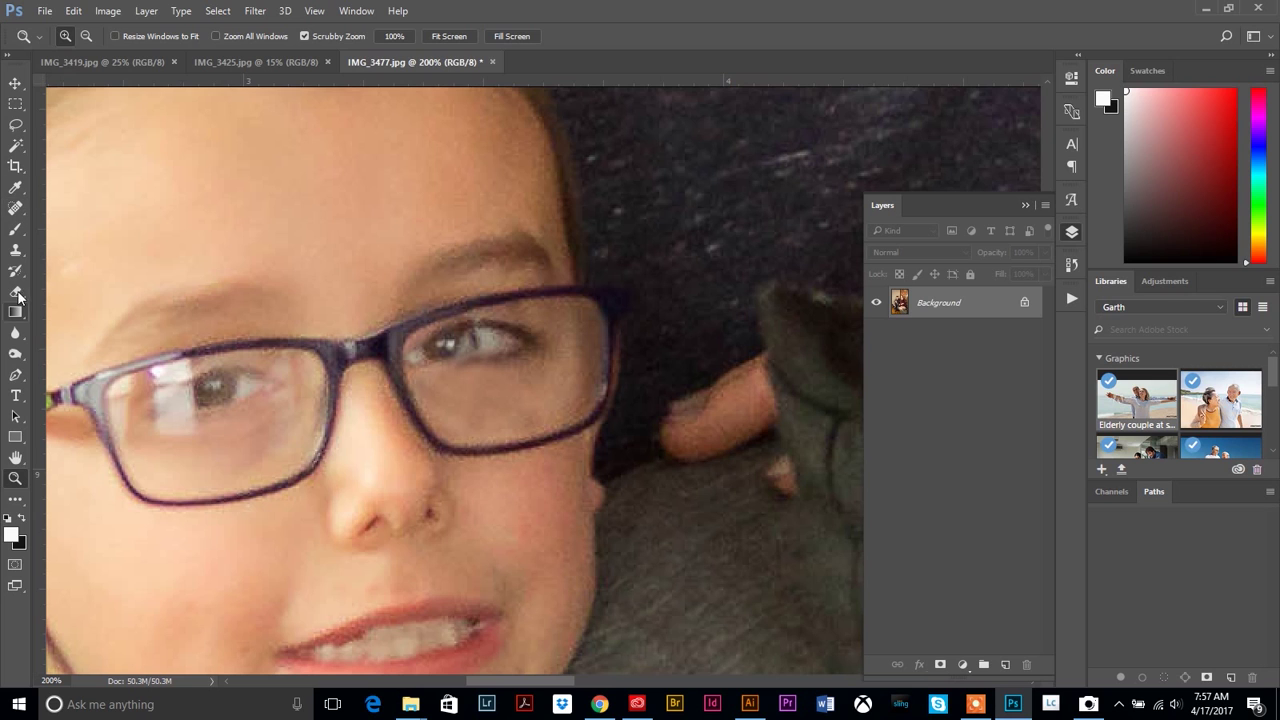
pyautogui.click(15, 249)
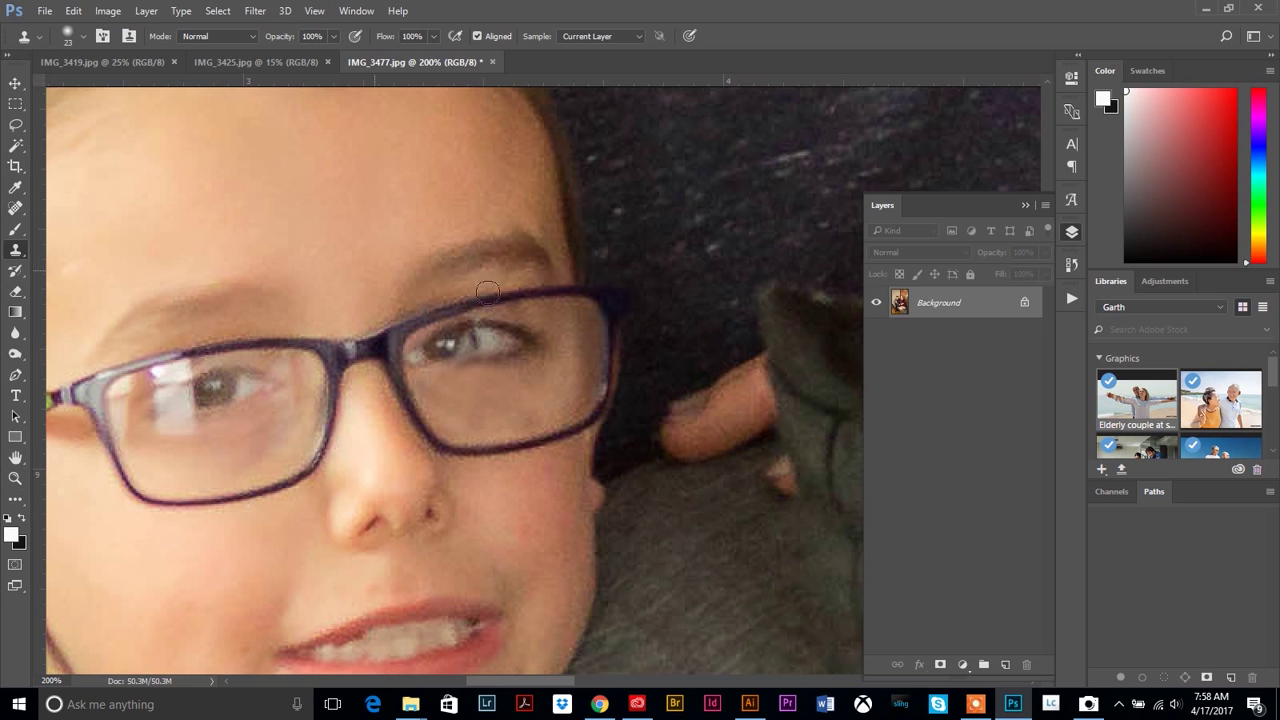
pyautogui.click(80, 37)
pyautogui.moveTo(95, 89); pyautogui.dragTo(94, 89)
pyautogui.click(74, 36)
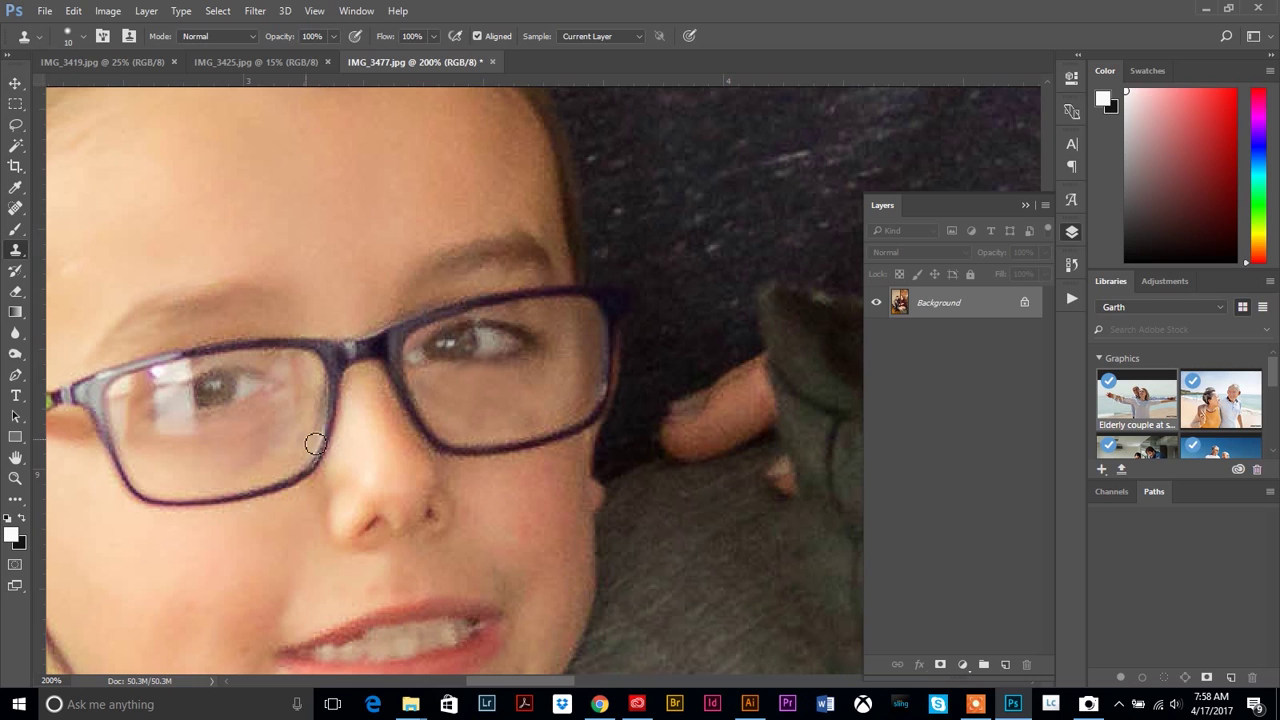
# - Lasso the cleaned pillow-side lens with its frame at 0 px feather and copy it to a new layer
pyautogui.click(15, 125)
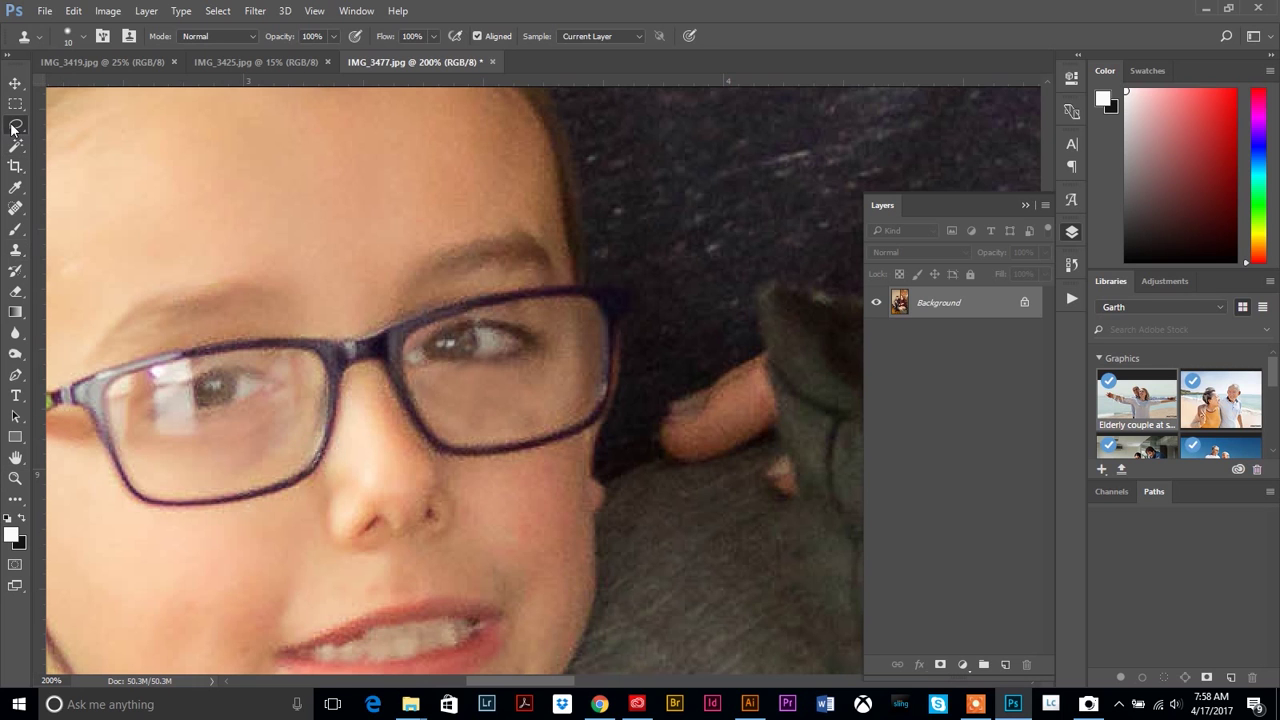
pyautogui.moveTo(397, 301)
pyautogui.mouseDown()
pyautogui.moveTo(383, 338)
pyautogui.moveTo(405, 425)
pyautogui.mouseUp()
pyautogui.moveTo(510, 481)
pyautogui.mouseDown()
pyautogui.moveTo(580, 446)
pyautogui.moveTo(615, 401)
pyautogui.moveTo(603, 298)
pyautogui.moveTo(585, 286)
pyautogui.moveTo(430, 292)
pyautogui.moveTo(392, 312)
pyautogui.mouseUp()
pyautogui.hotkey('ctrl', 'j')
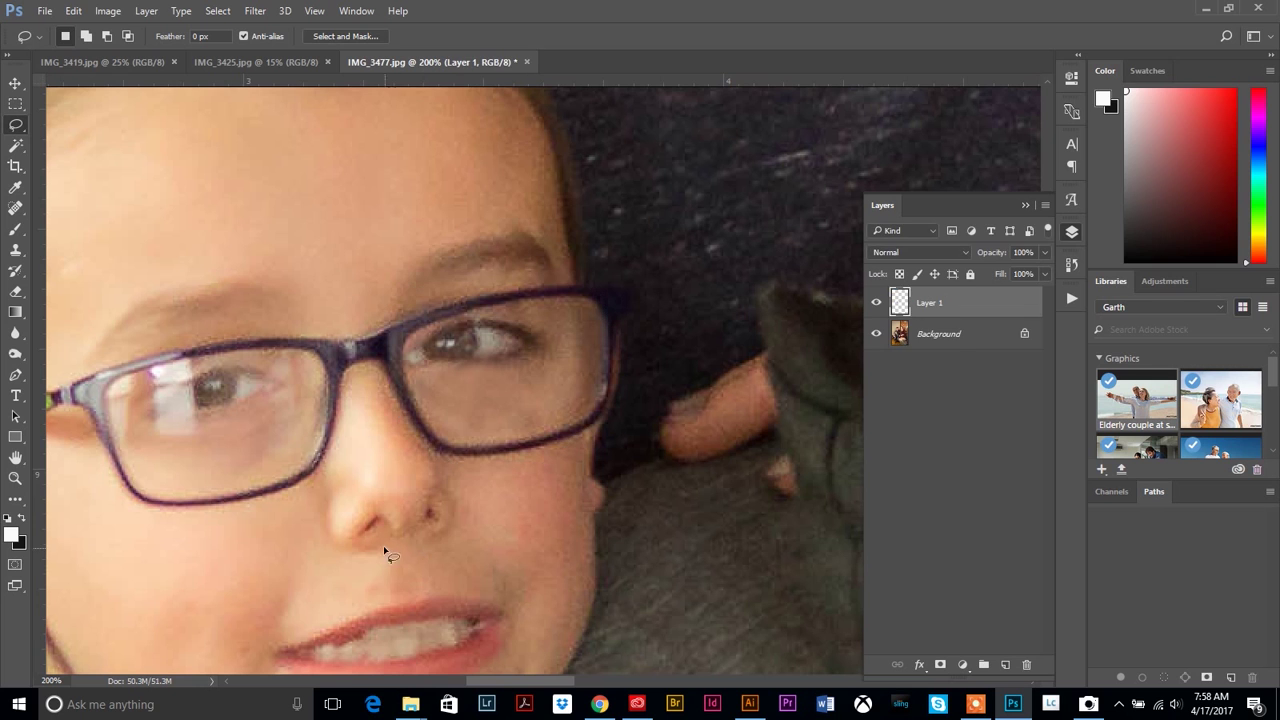
# - Move the copied lens over the glare-covered lens on the ear side and flip it horizontally
pyautogui.click(15, 83)
pyautogui.moveTo(515, 405); pyautogui.dragTo(268, 431)
pyautogui.click(73, 10)
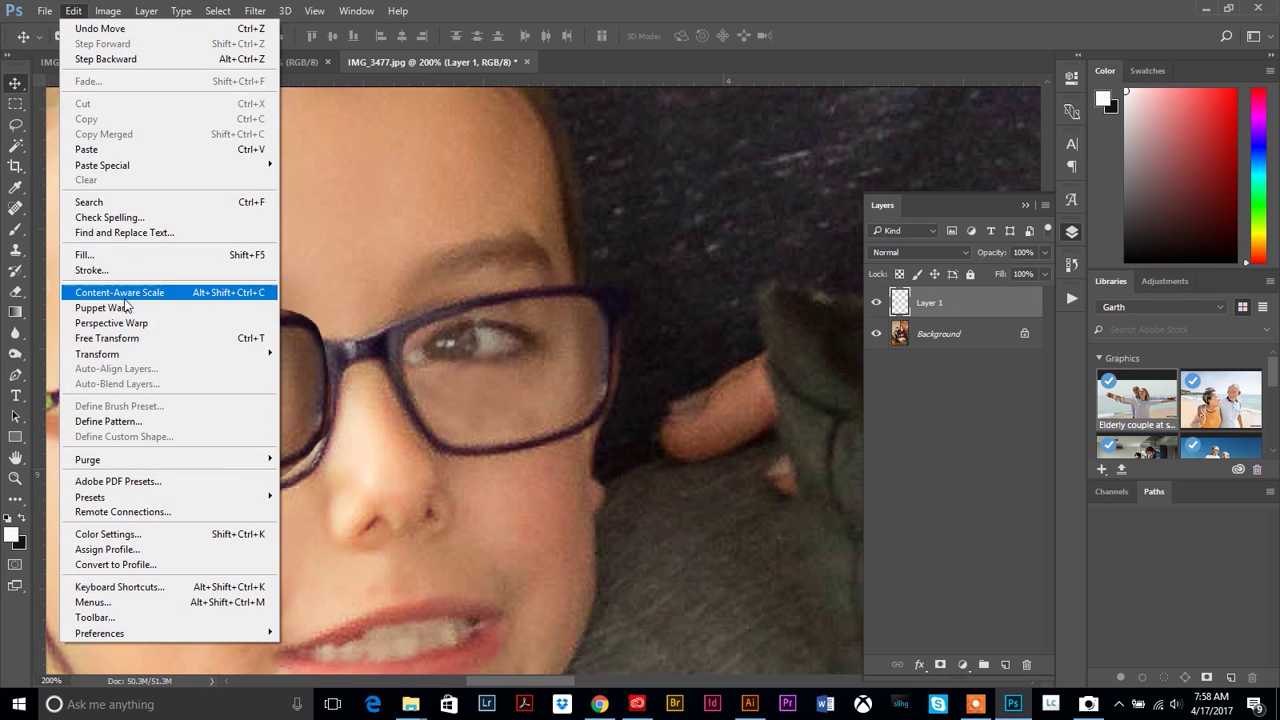
pyautogui.moveTo(130, 356)
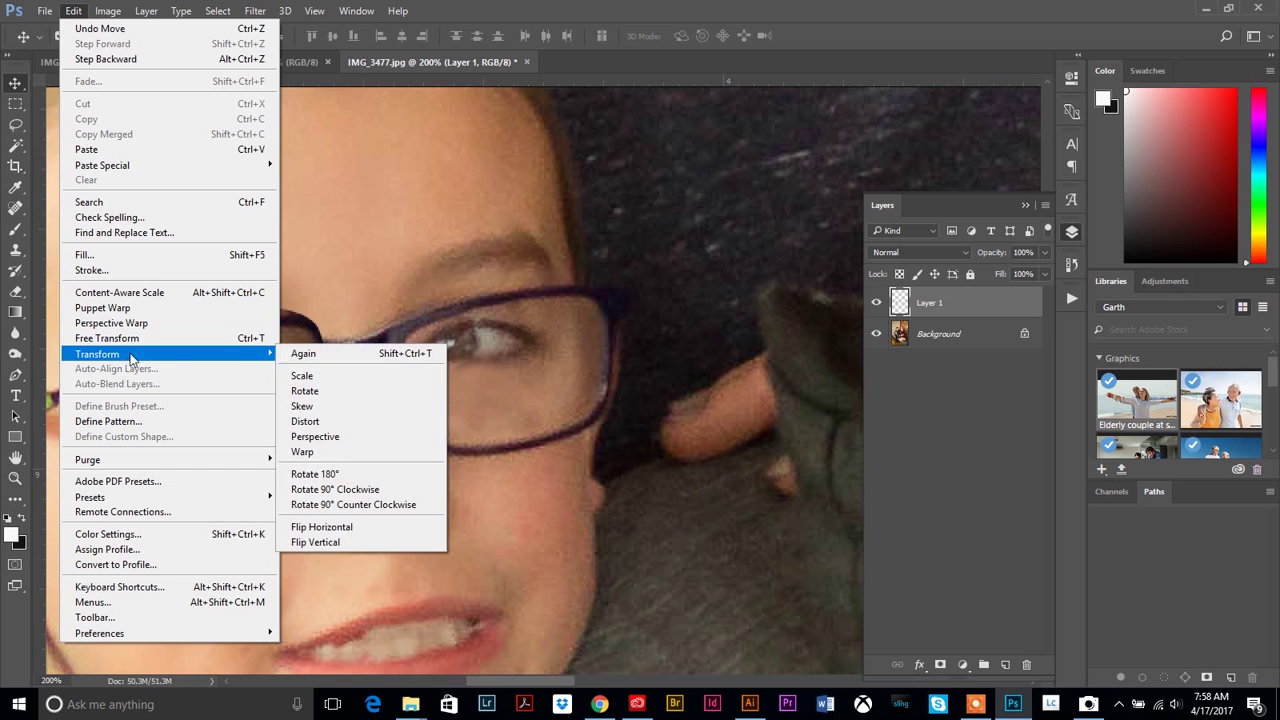
pyautogui.click(322, 526)
# - Rotate the flipped lens copy to about -19.73 degrees and align it with the ear-side lens frame
pyautogui.click(73, 10)
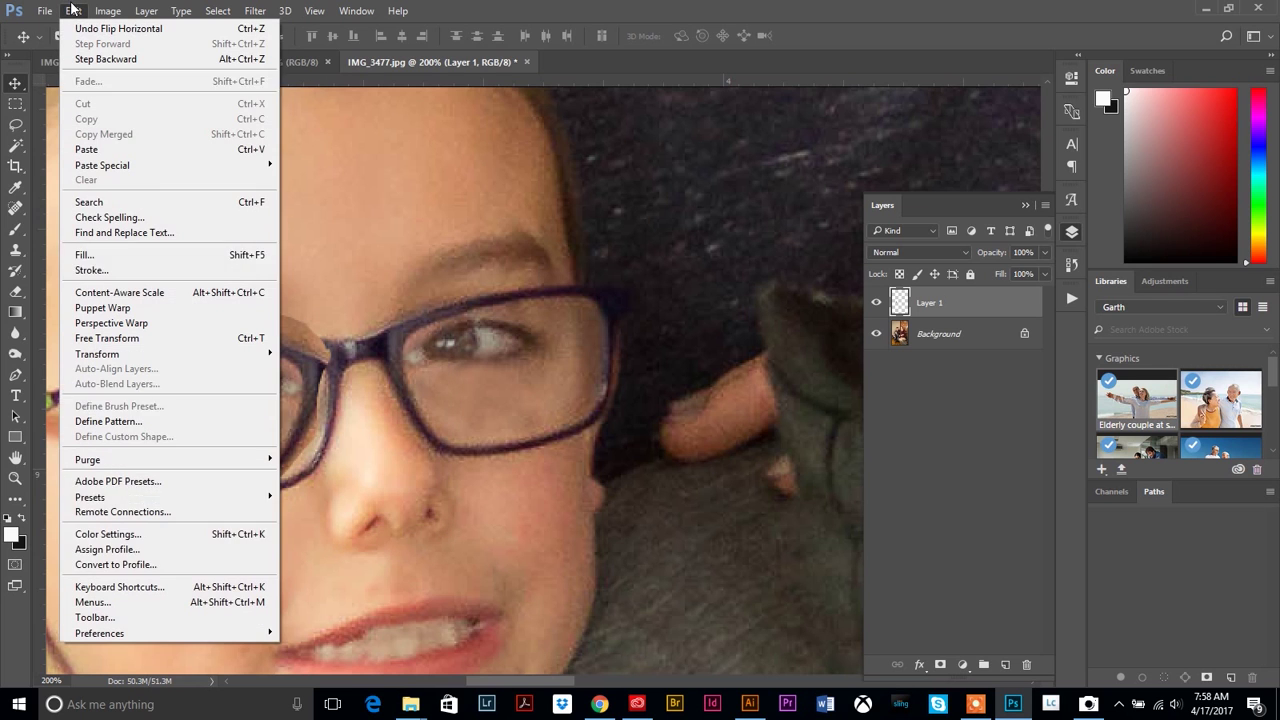
pyautogui.moveTo(130, 354)
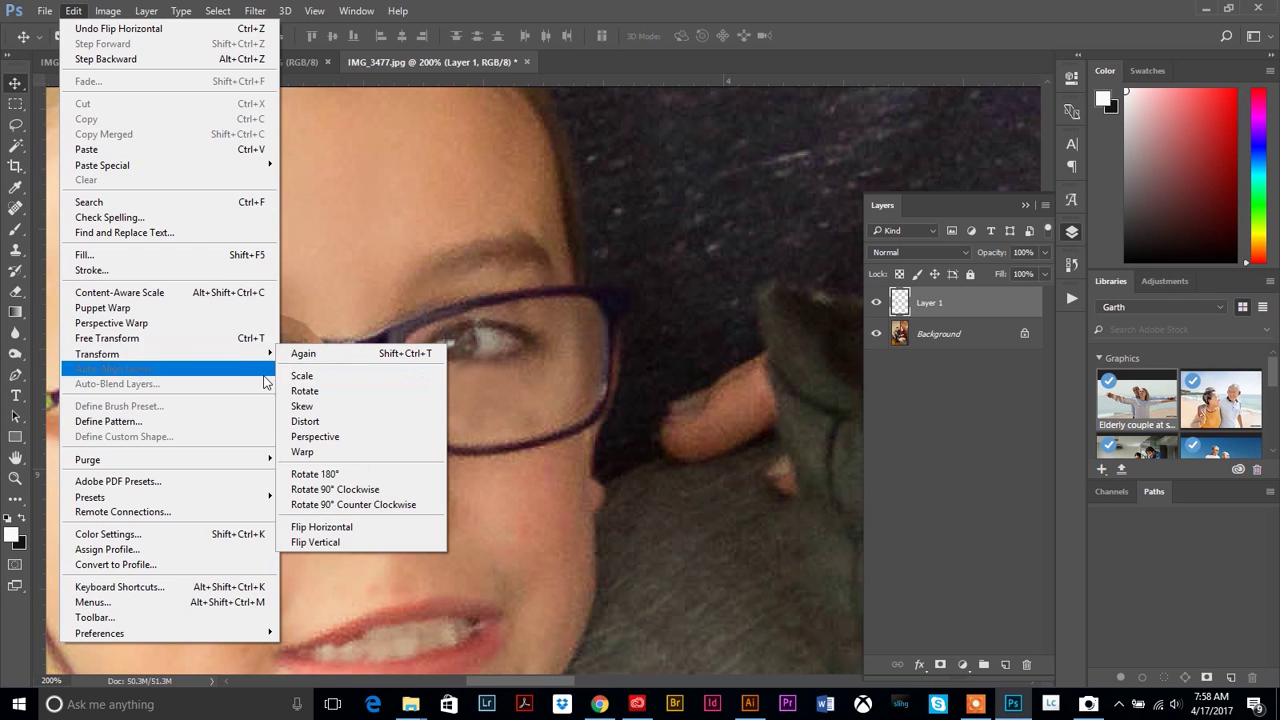
pyautogui.click(318, 390)
pyautogui.moveTo(356, 310); pyautogui.dragTo(315, 267)
pyautogui.moveTo(270, 380); pyautogui.dragTo(279, 398)
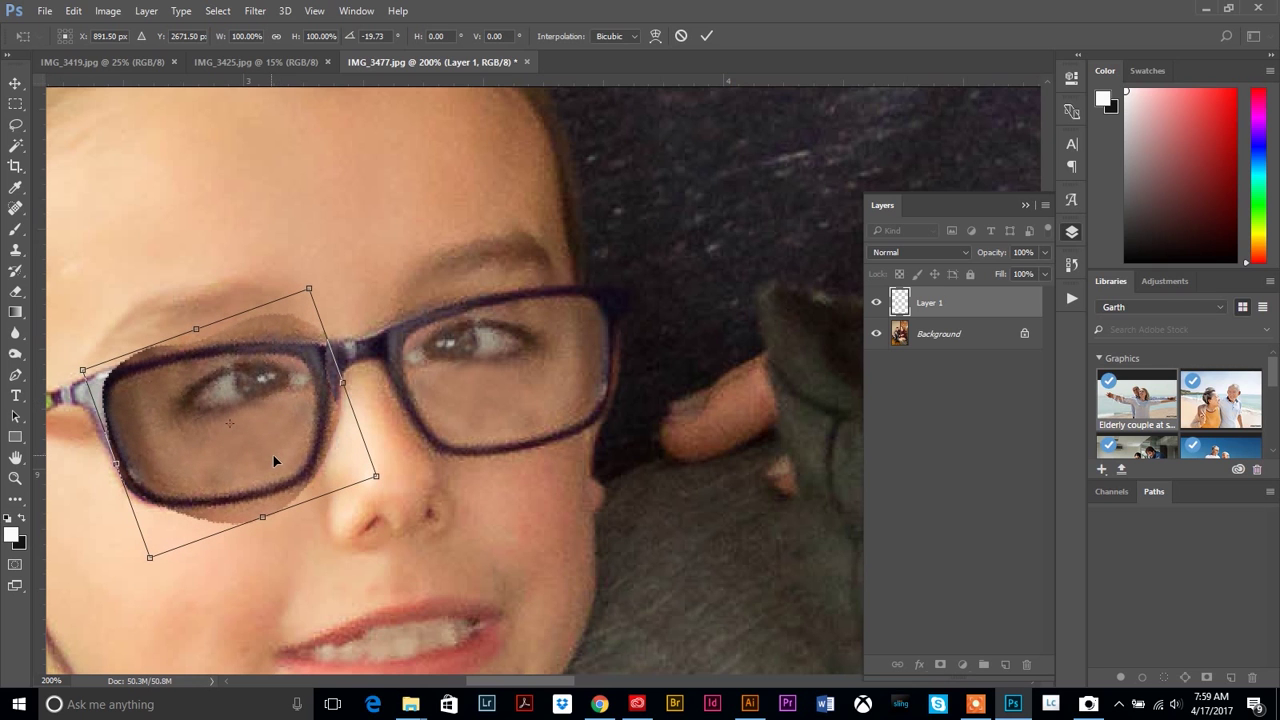
pyautogui.press('Return')
pyautogui.moveTo(271, 442); pyautogui.dragTo(273, 443)
# - Raise the lens copy's brightness to 38 and nudge it into line with the original frame
pyautogui.click(108, 10)
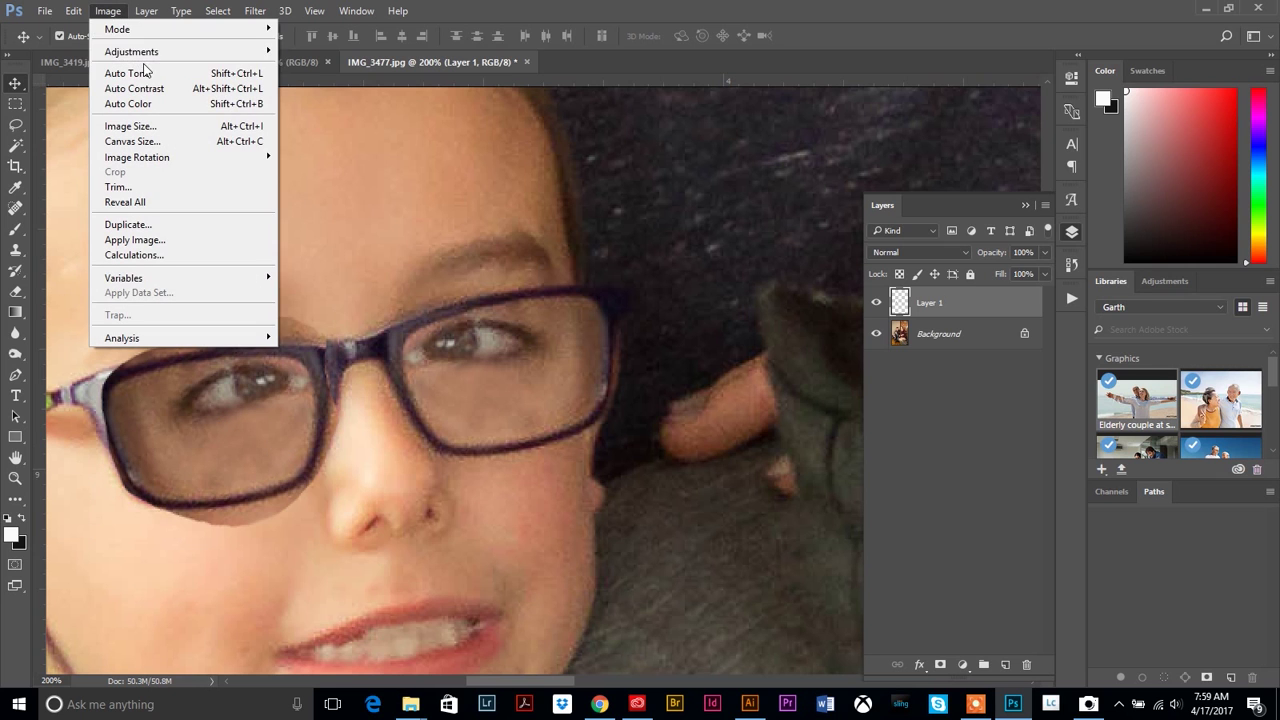
pyautogui.moveTo(140, 51)
pyautogui.click(320, 44)
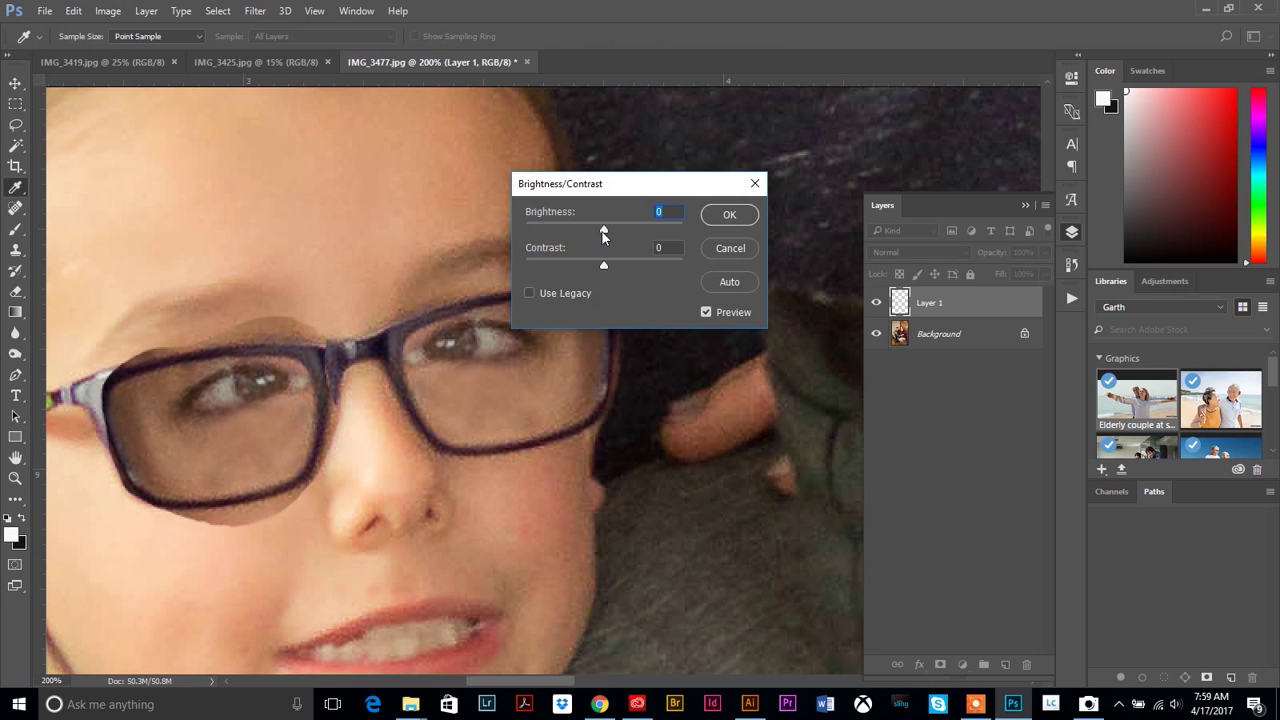
pyautogui.moveTo(611, 229); pyautogui.dragTo(625, 234)
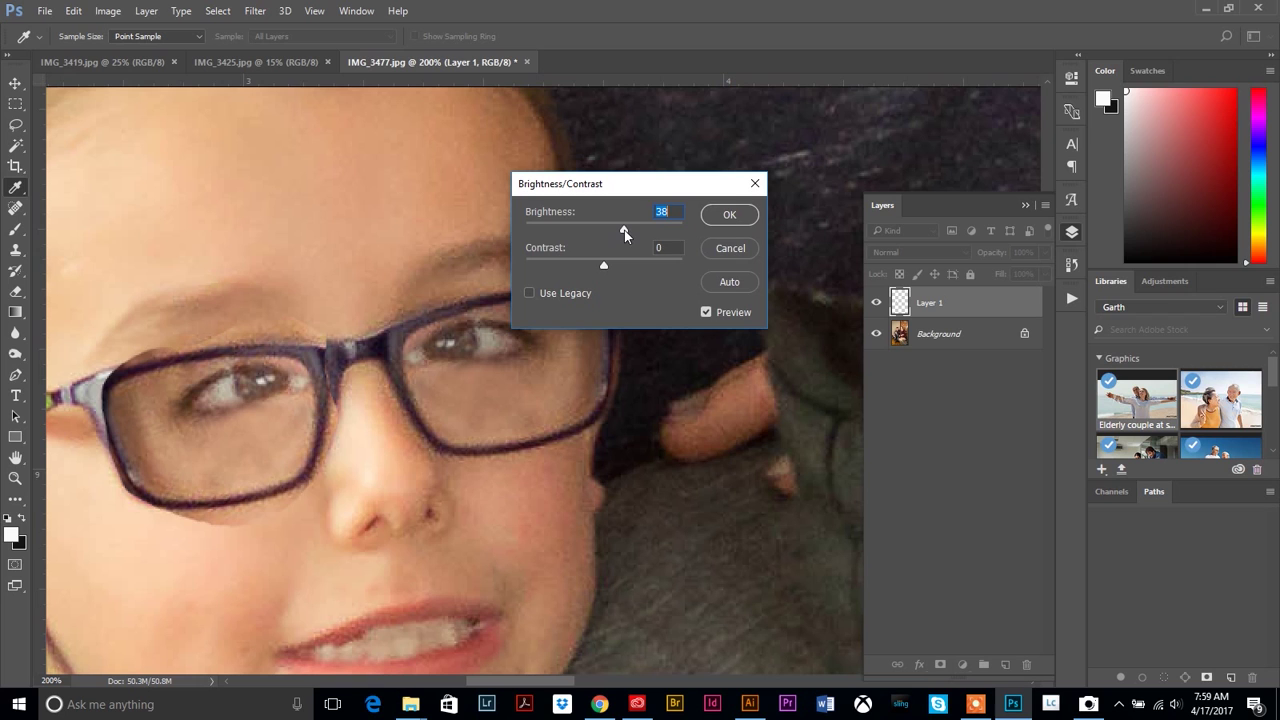
pyautogui.click(716, 216)
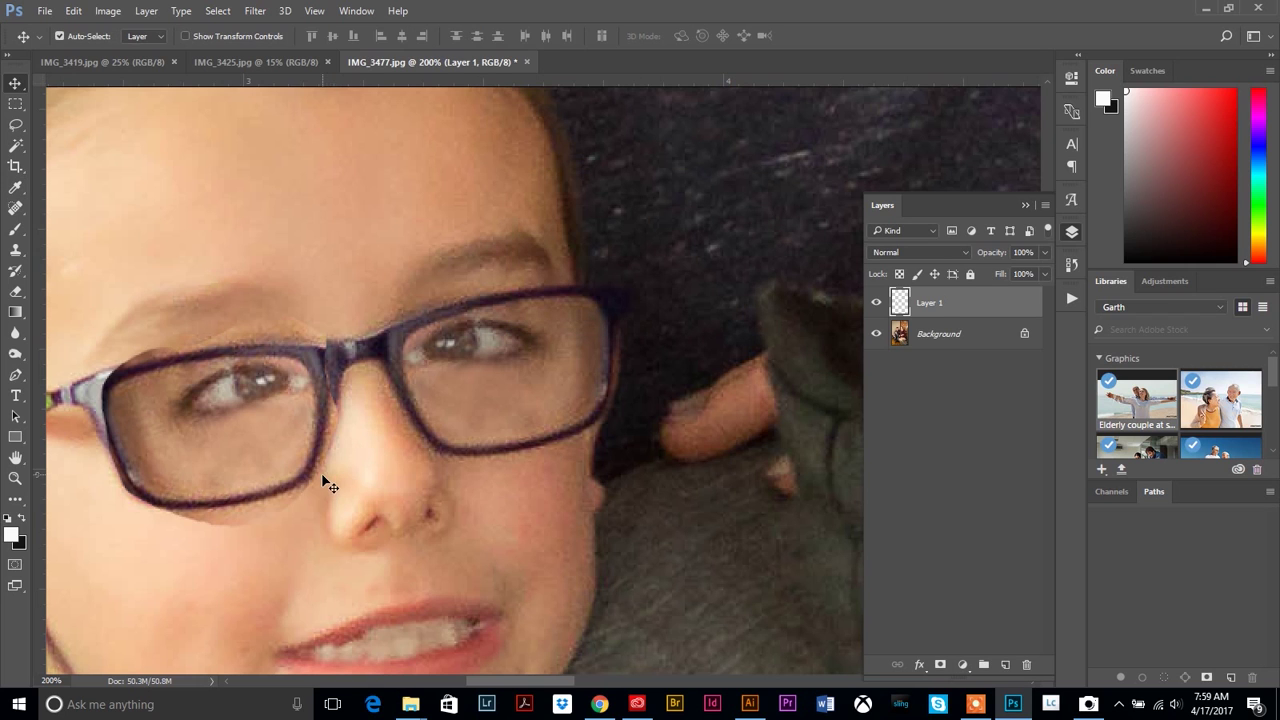
pyautogui.moveTo(303, 383)
pyautogui.mouseDown()
pyautogui.moveTo(320, 371)
pyautogui.moveTo(309, 379)
pyautogui.mouseUp()
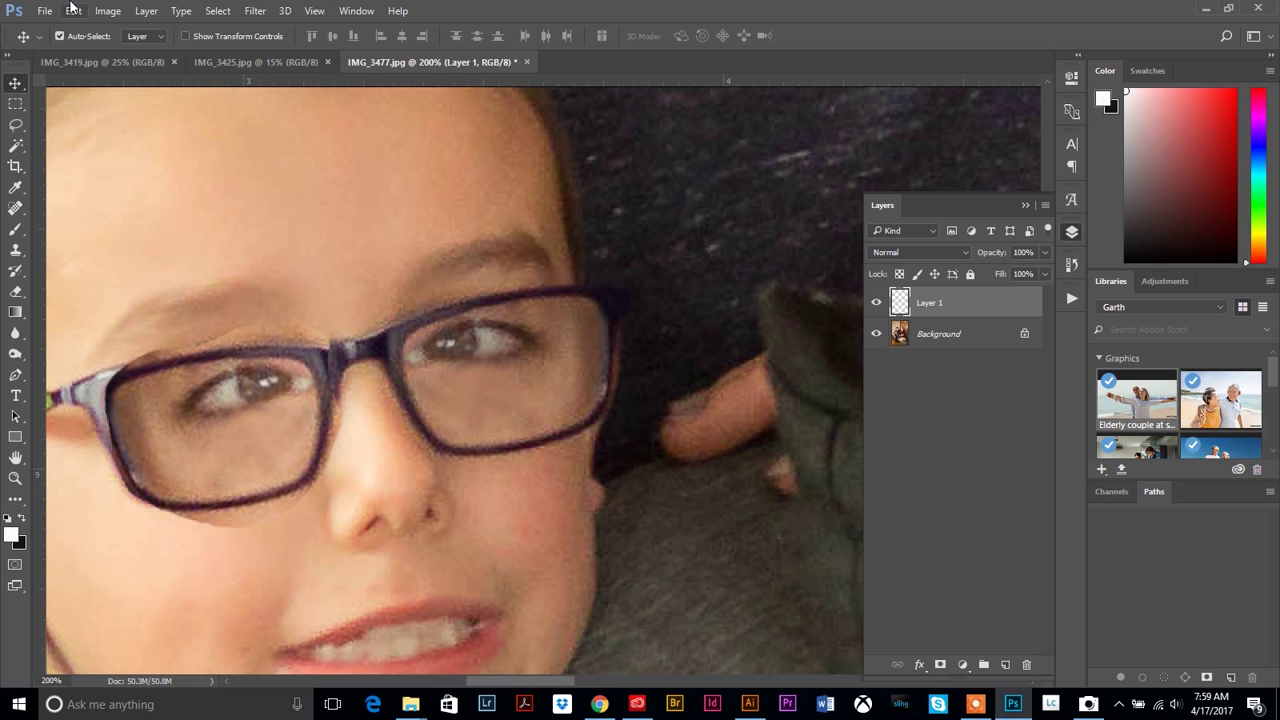
# - Scale the lens copy up slightly so it fits the ear-side lens frame
pyautogui.click(73, 10)
pyautogui.moveTo(101, 356)
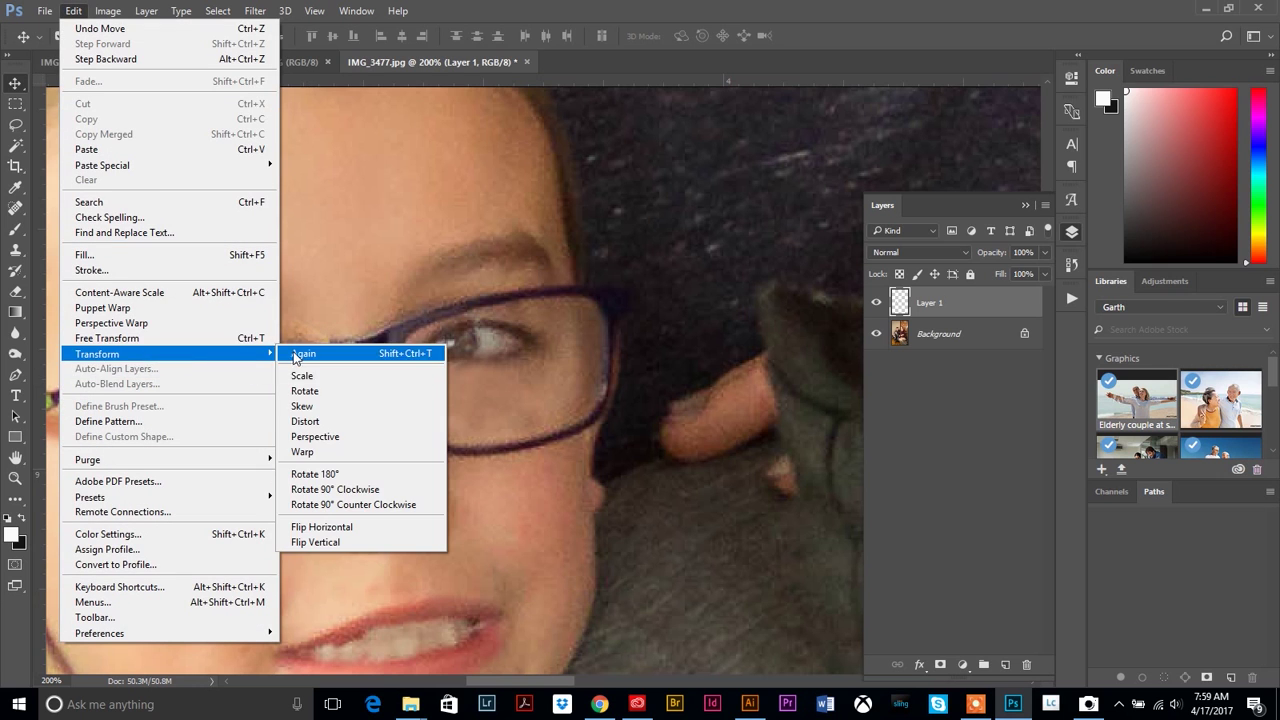
pyautogui.click(303, 377)
pyautogui.moveTo(105, 317); pyautogui.dragTo(93, 308)
pyautogui.moveTo(338, 417); pyautogui.dragTo(341, 430)
pyautogui.press('Return')
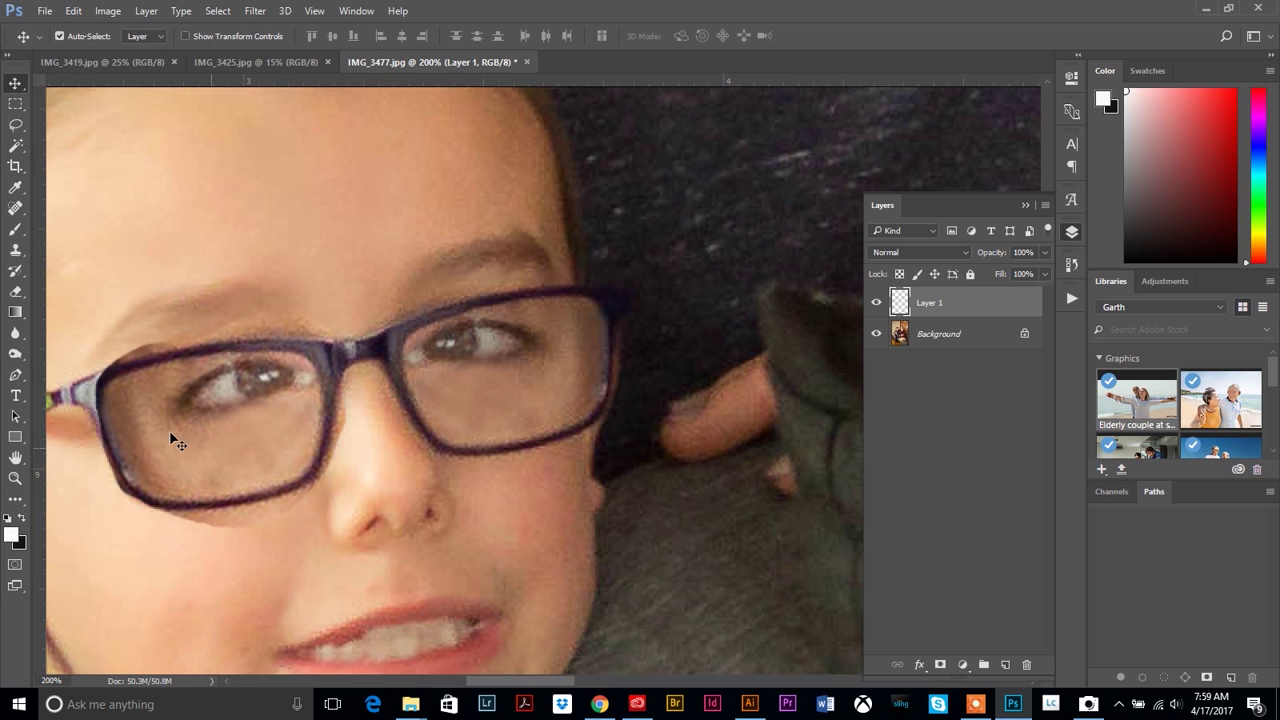
# - Examine the replaced lens on the boy's face from several viewing distances
pyautogui.click(15, 477)
pyautogui.keyDown('alt'); pyautogui.click(440, 432); pyautogui.keyUp('alt')
pyautogui.keyDown('alt'); pyautogui.click(440, 432); pyautogui.keyUp('alt')
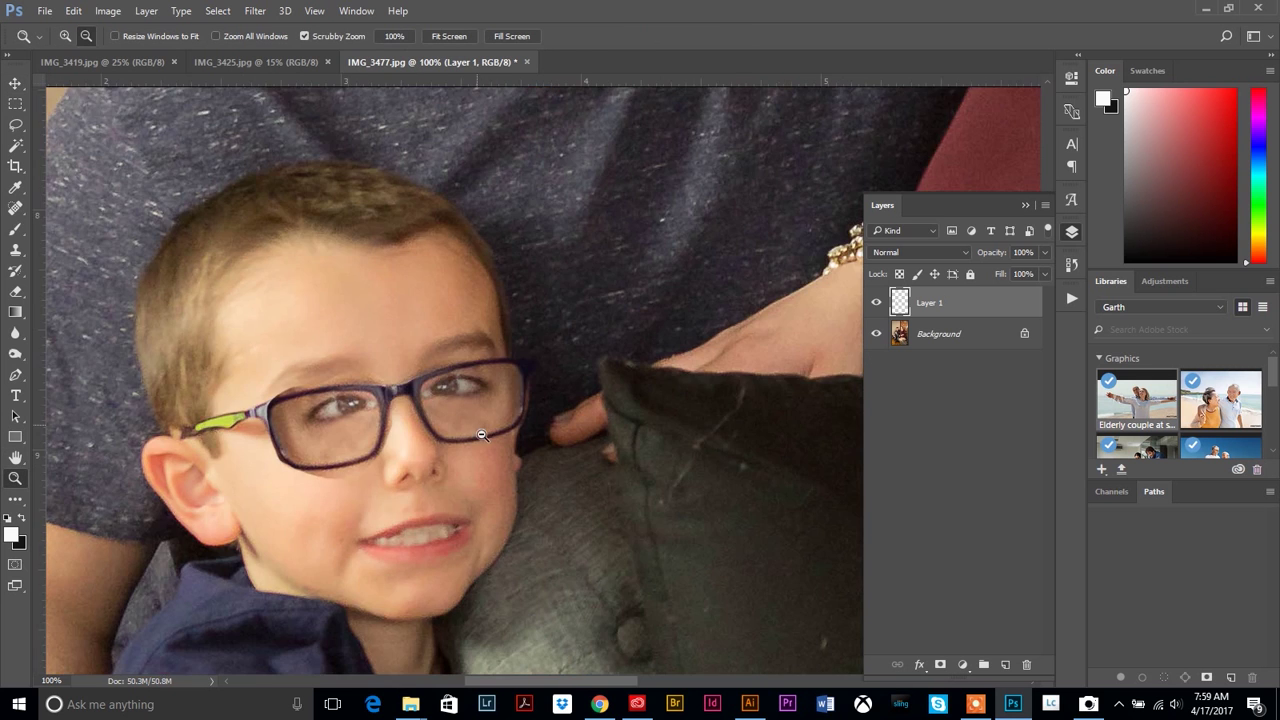
pyautogui.keyDown('alt'); pyautogui.click(585, 476); pyautogui.keyUp('alt')
pyautogui.click(564, 456)
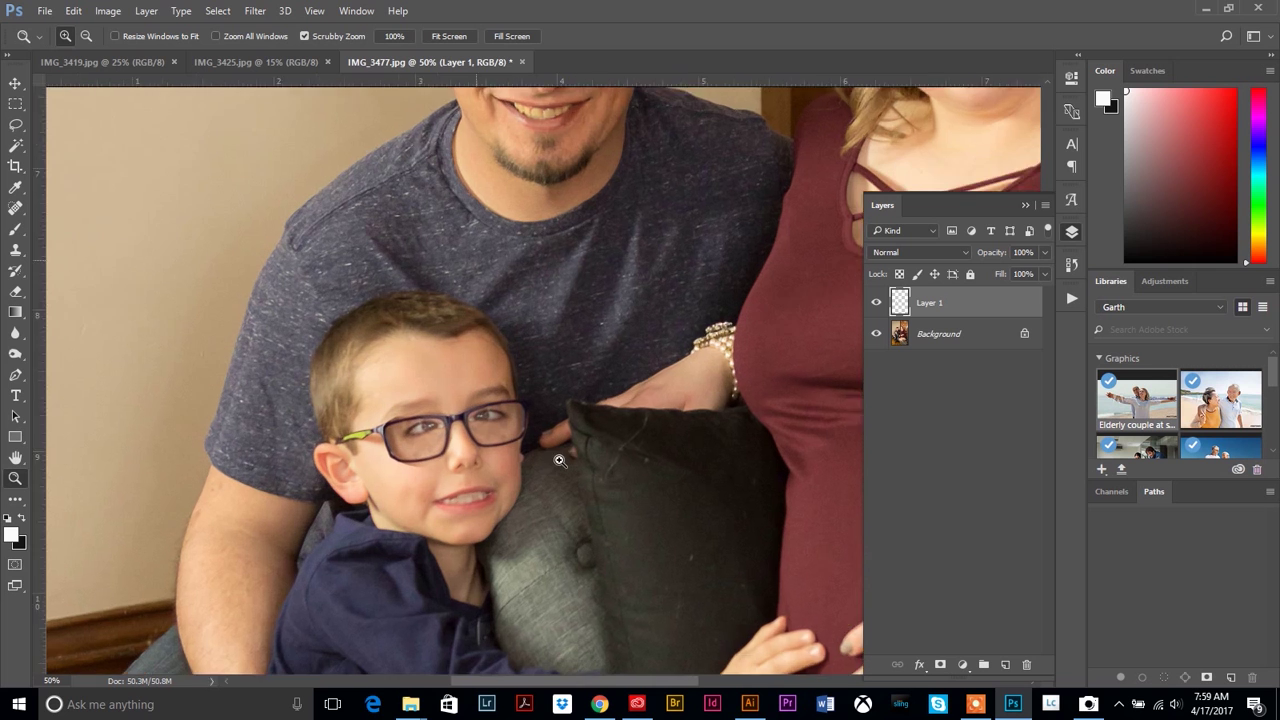
pyautogui.click(564, 458)
pyautogui.click(546, 462)
pyautogui.click(540, 464)
pyautogui.keyDown('alt'); pyautogui.click(531, 467); pyautogui.keyUp('alt')
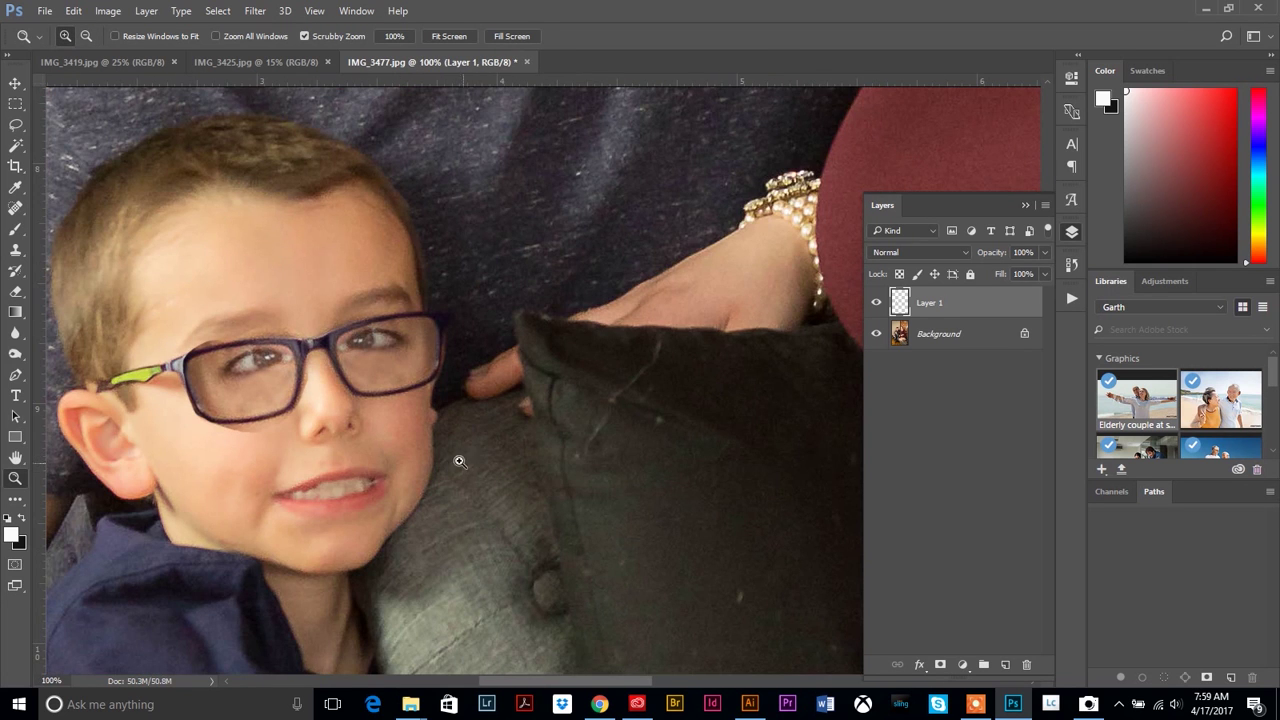
# - Delete the lens copy layer, and lasso the pillow-side eye at 0 px feather to copy it to a new layer
pyautogui.click(1028, 666)
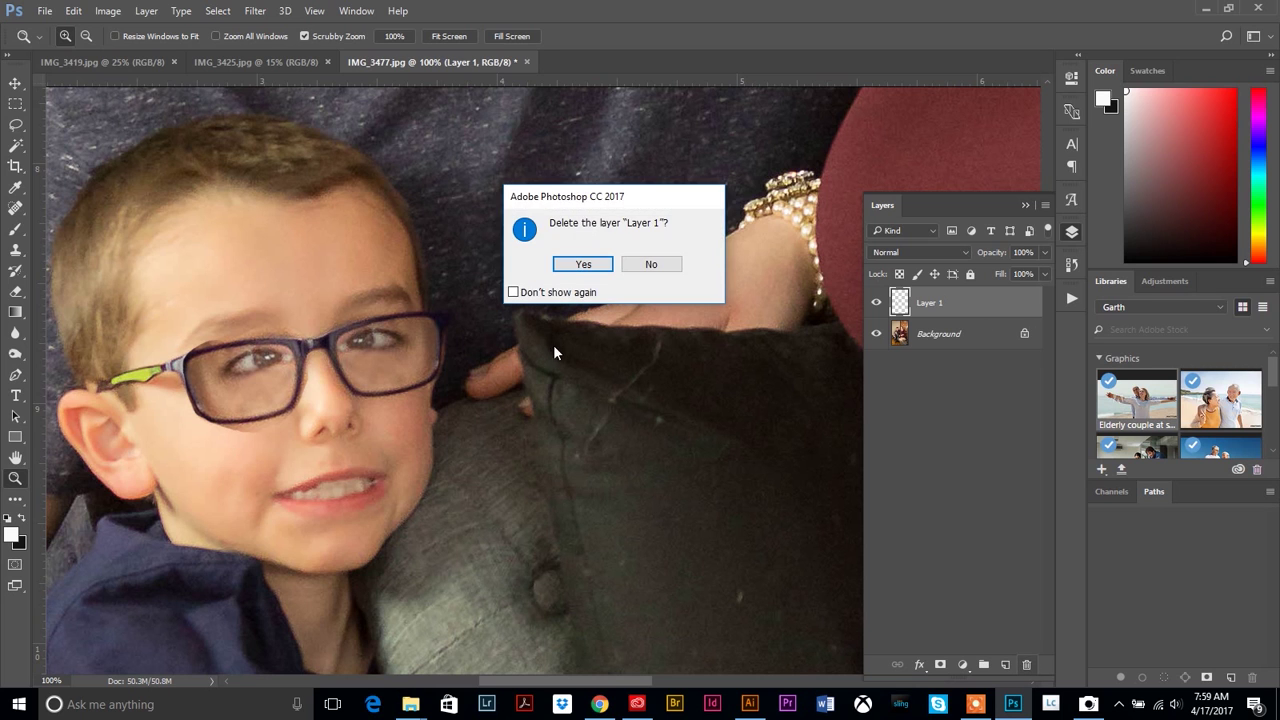
pyautogui.click(586, 264)
pyautogui.click(13, 125)
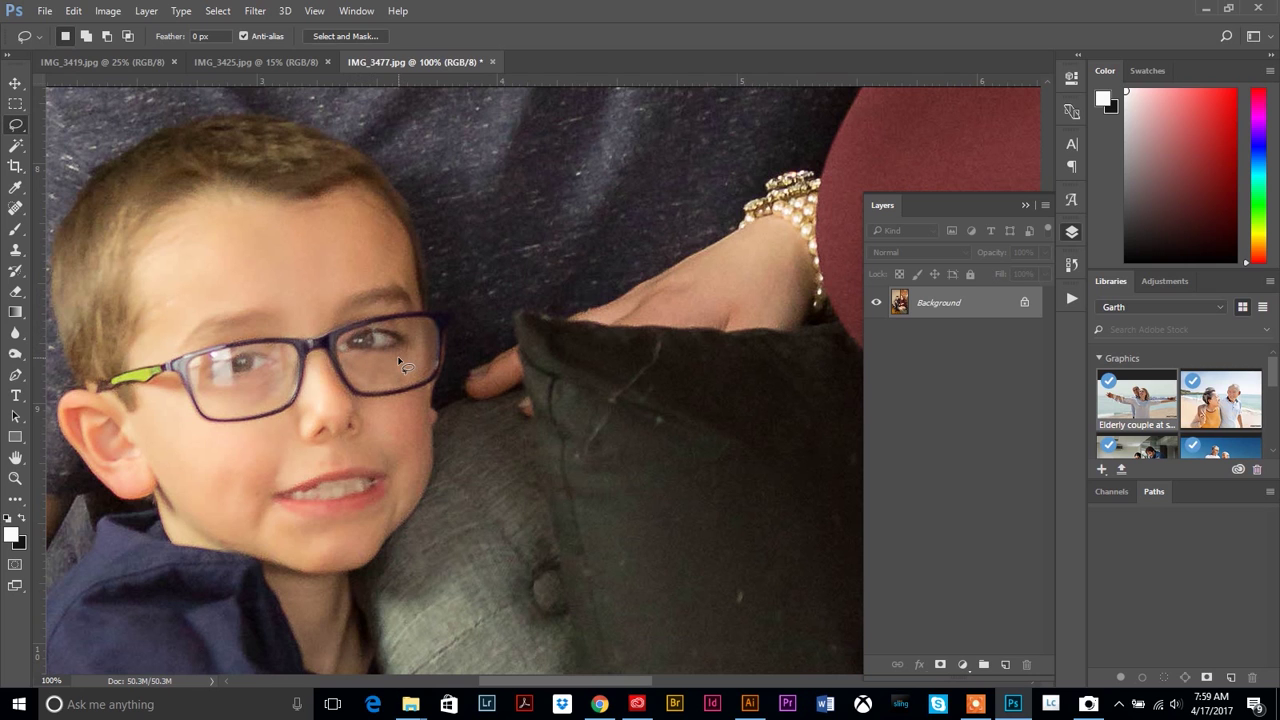
pyautogui.moveTo(388, 333)
pyautogui.mouseDown()
pyautogui.moveTo(368, 340)
pyautogui.moveTo(382, 356)
pyautogui.moveTo(410, 347)
pyautogui.moveTo(391, 333)
pyautogui.mouseUp()
# - Move the copied eye over the glare-covered eye in the ear-side lens and flip it horizontally
pyautogui.press('v')
pyautogui.moveTo(313, 346); pyautogui.dragTo(278, 348)
pyautogui.click(73, 11)
pyautogui.moveTo(133, 355)
pyautogui.click(338, 526)
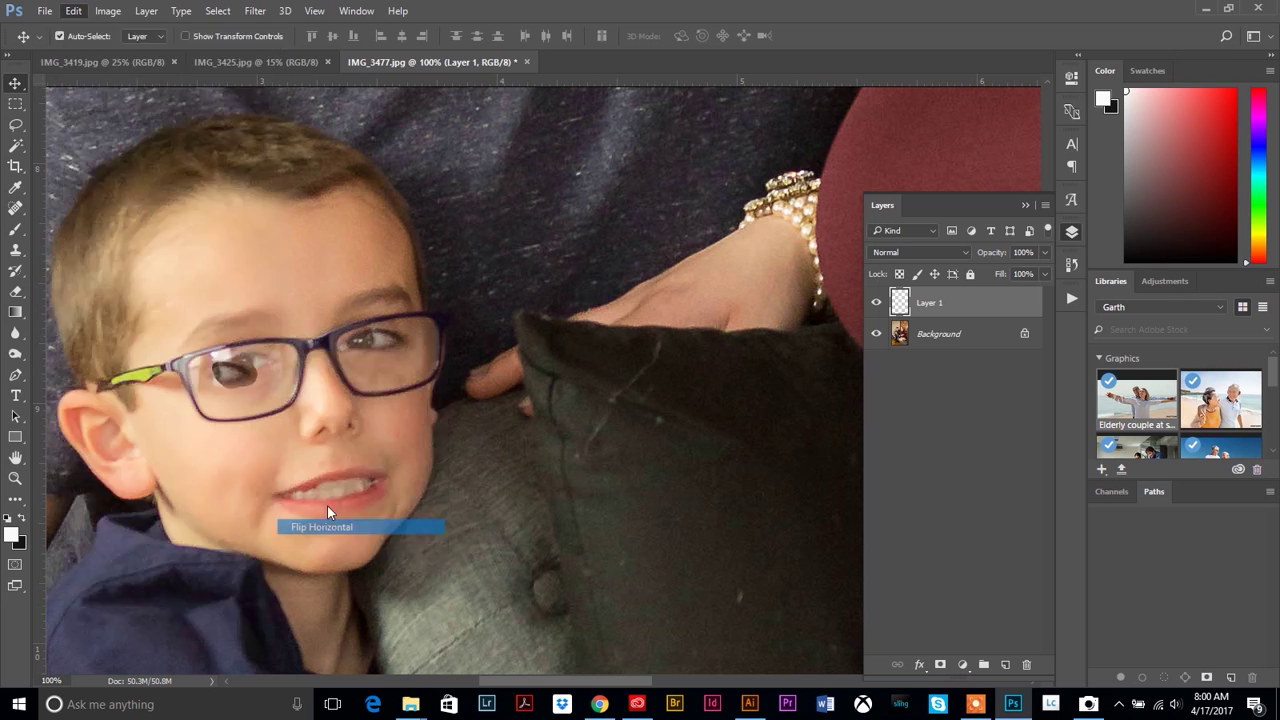
pyautogui.moveTo(246, 371); pyautogui.dragTo(238, 364)
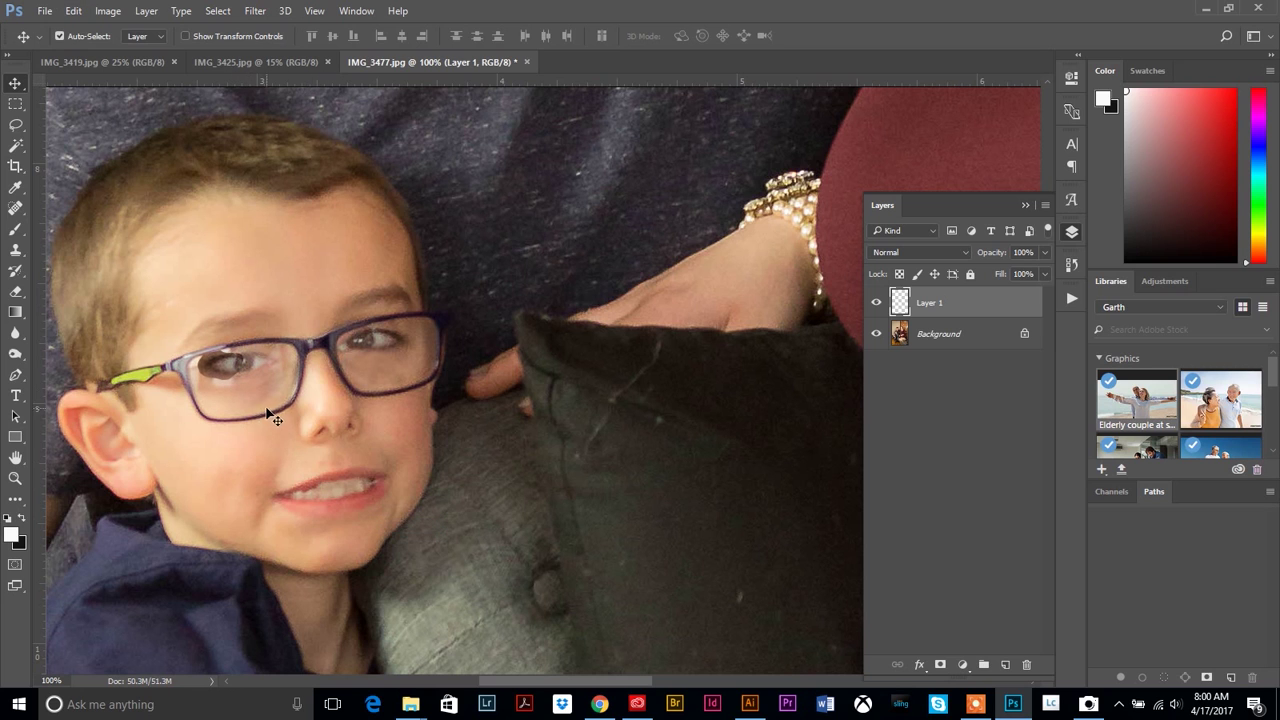
# - Rotate the flipped eye copy to about -8.58 degrees and nudge it into place over the original eye
pyautogui.click(74, 11)
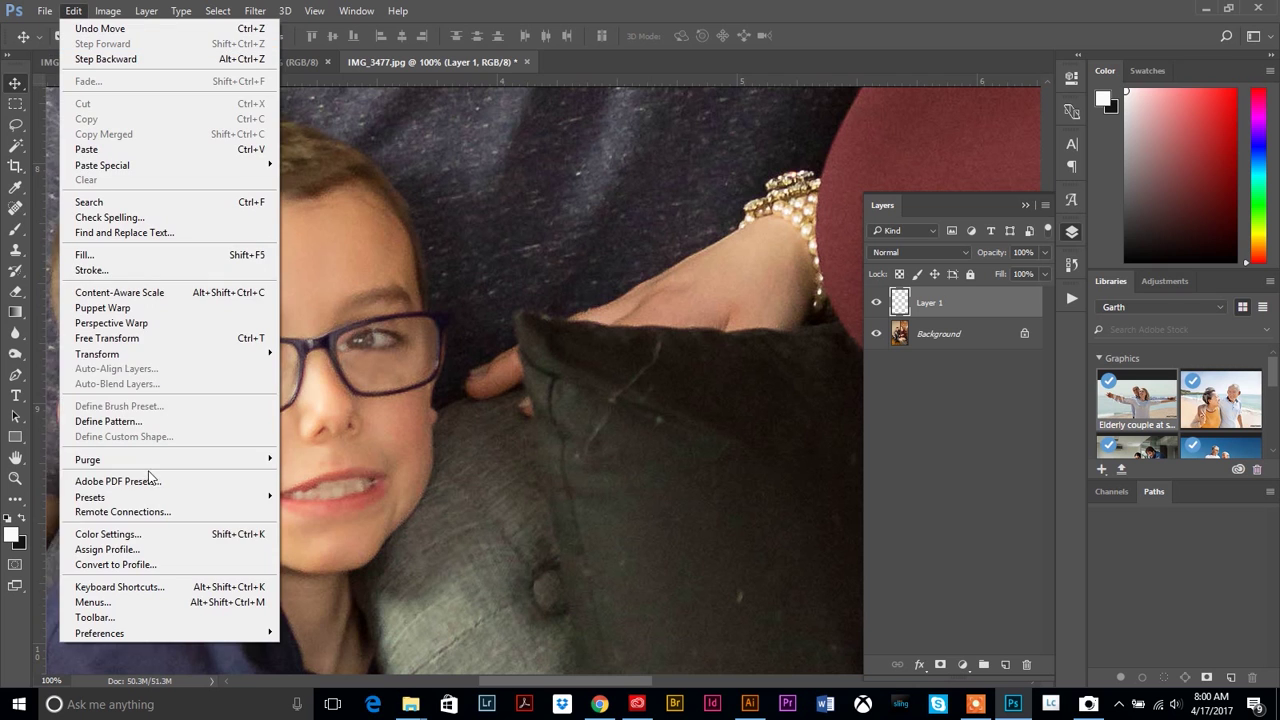
pyautogui.click(107, 338)
pyautogui.moveTo(262, 360); pyautogui.dragTo(229, 364)
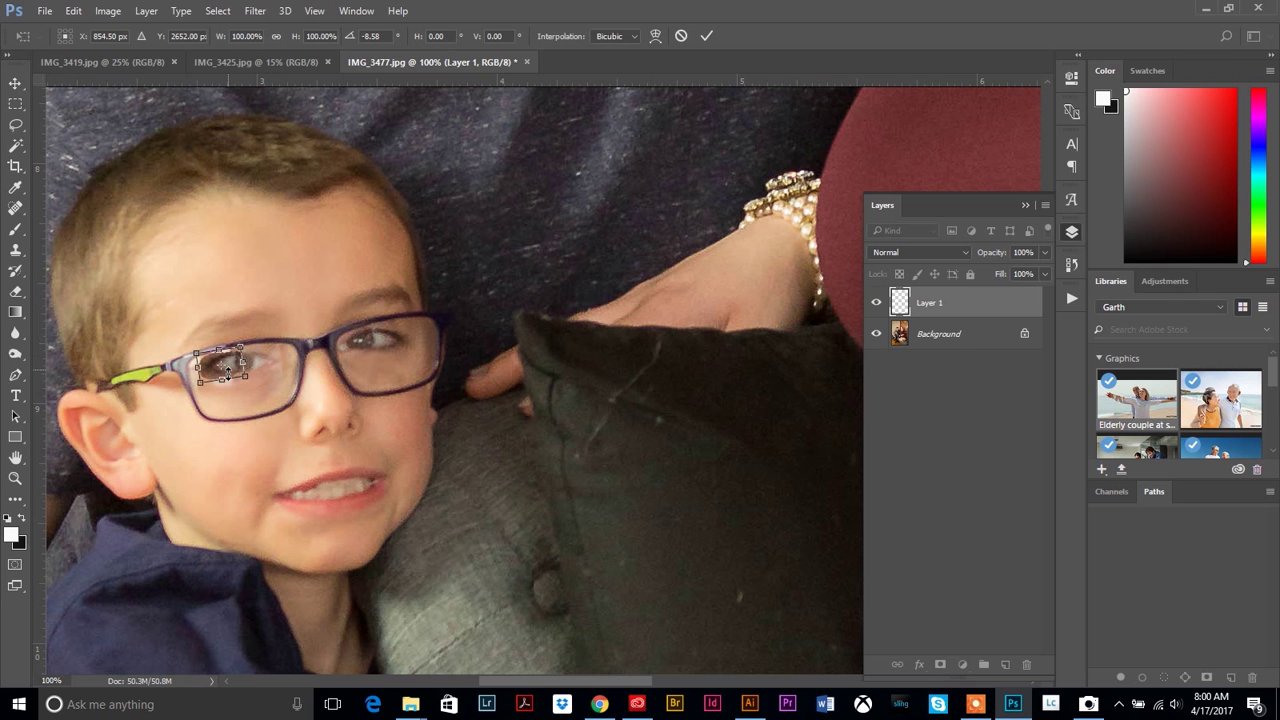
pyautogui.press('Return')
pyautogui.moveTo(231, 365); pyautogui.dragTo(233, 372)
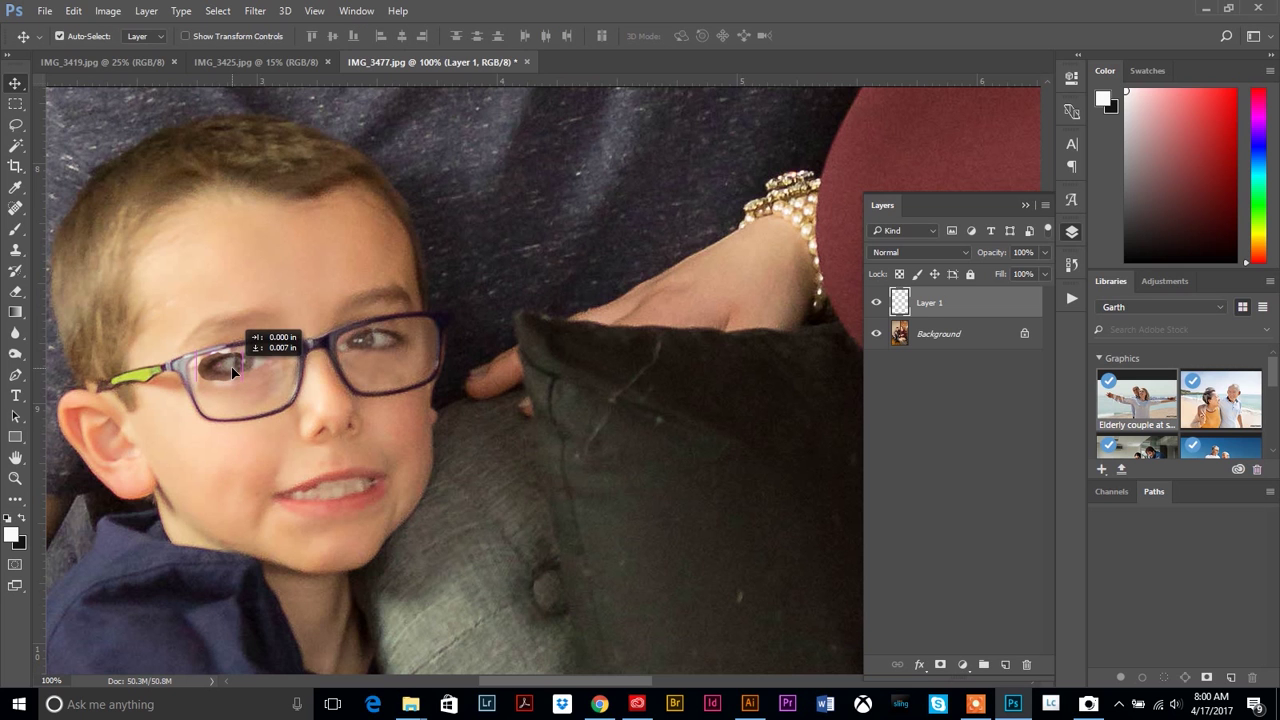
# - Raise the eye copy's brightness to 34
pyautogui.click(108, 11)
pyautogui.moveTo(132, 53)
pyautogui.click(300, 41)
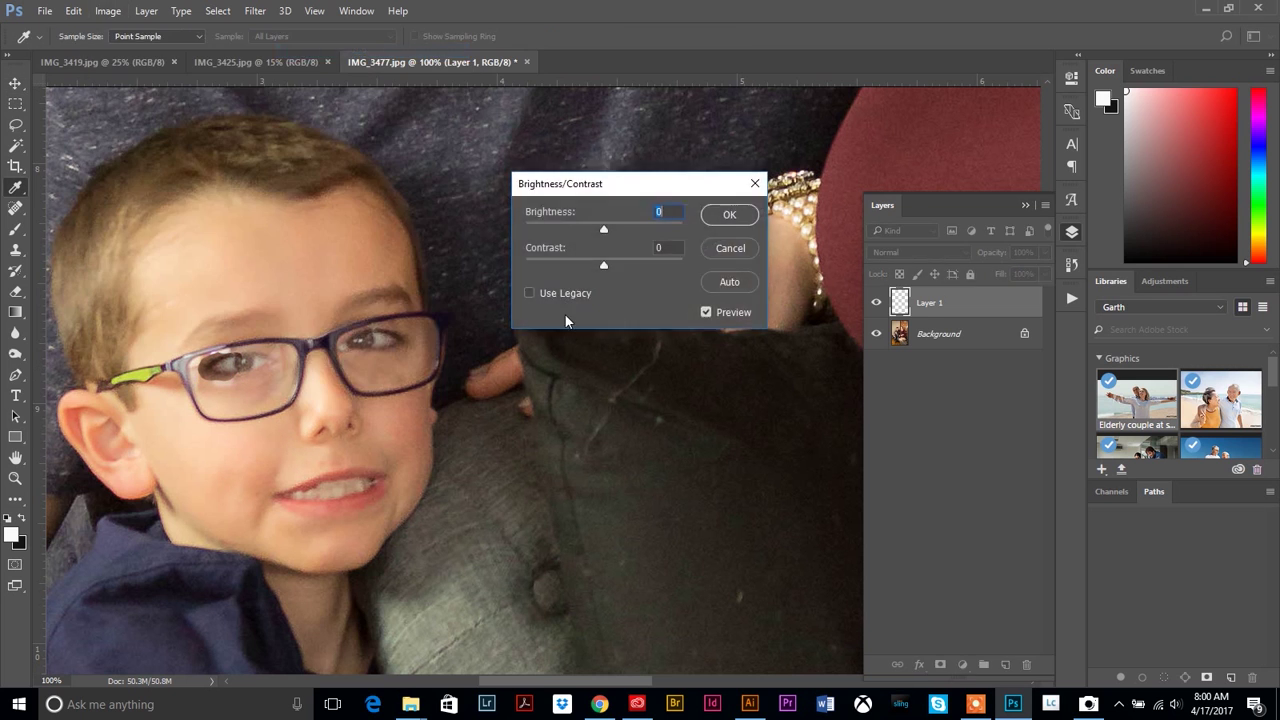
pyautogui.moveTo(607, 231); pyautogui.dragTo(624, 231)
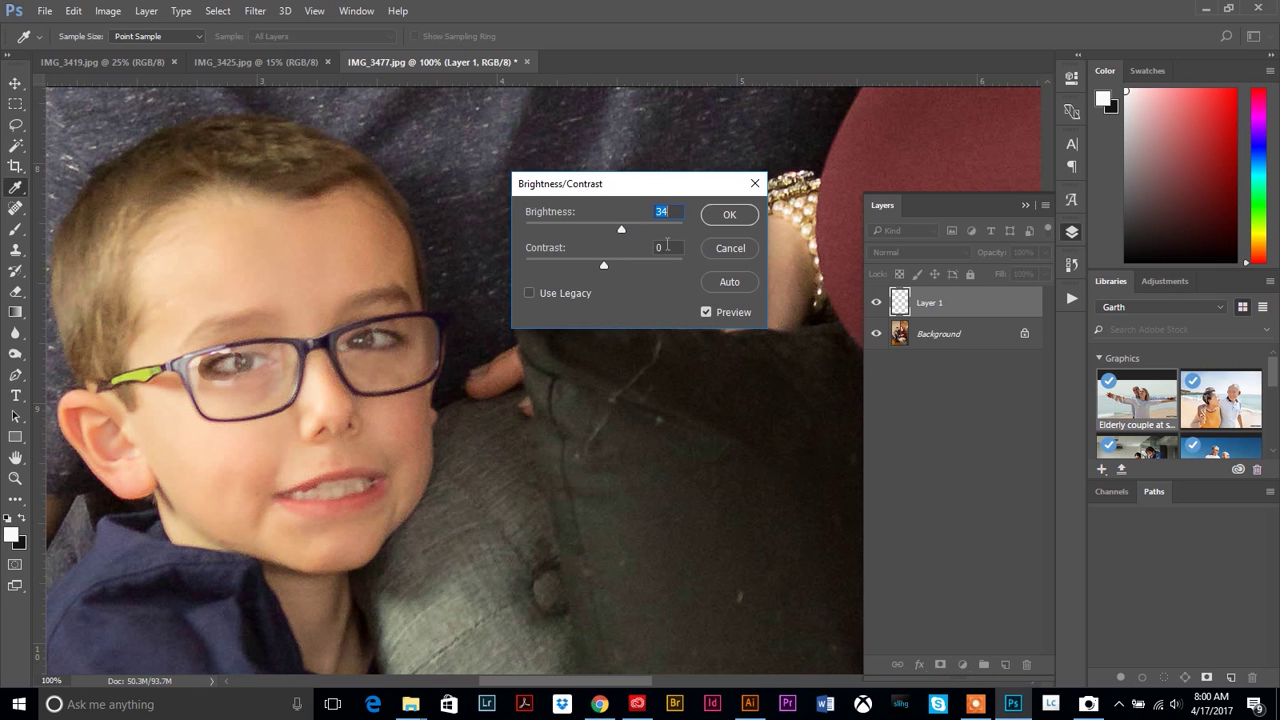
pyautogui.click(730, 215)
# - Lighten the eye copy with Levels by setting the midtone input to 1.34
pyautogui.click(15, 478)
pyautogui.moveTo(259, 381); pyautogui.dragTo(320, 446)
pyautogui.click(259, 381)
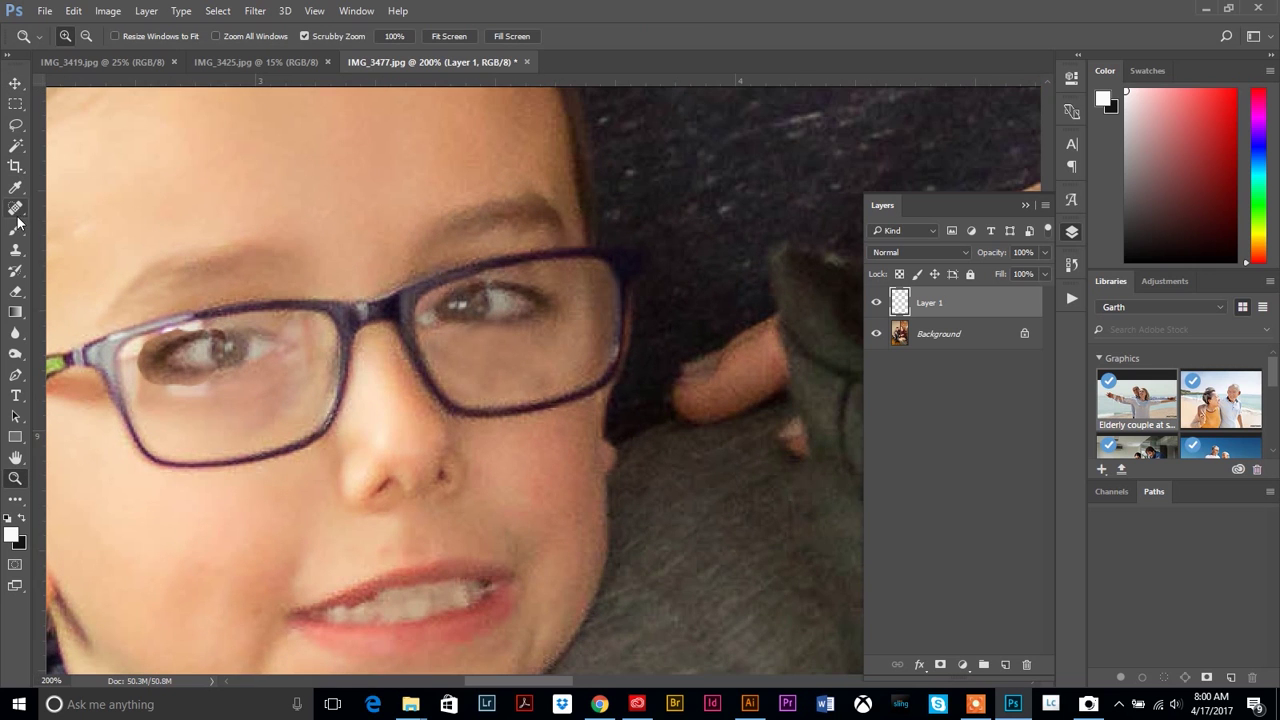
pyautogui.click(106, 10)
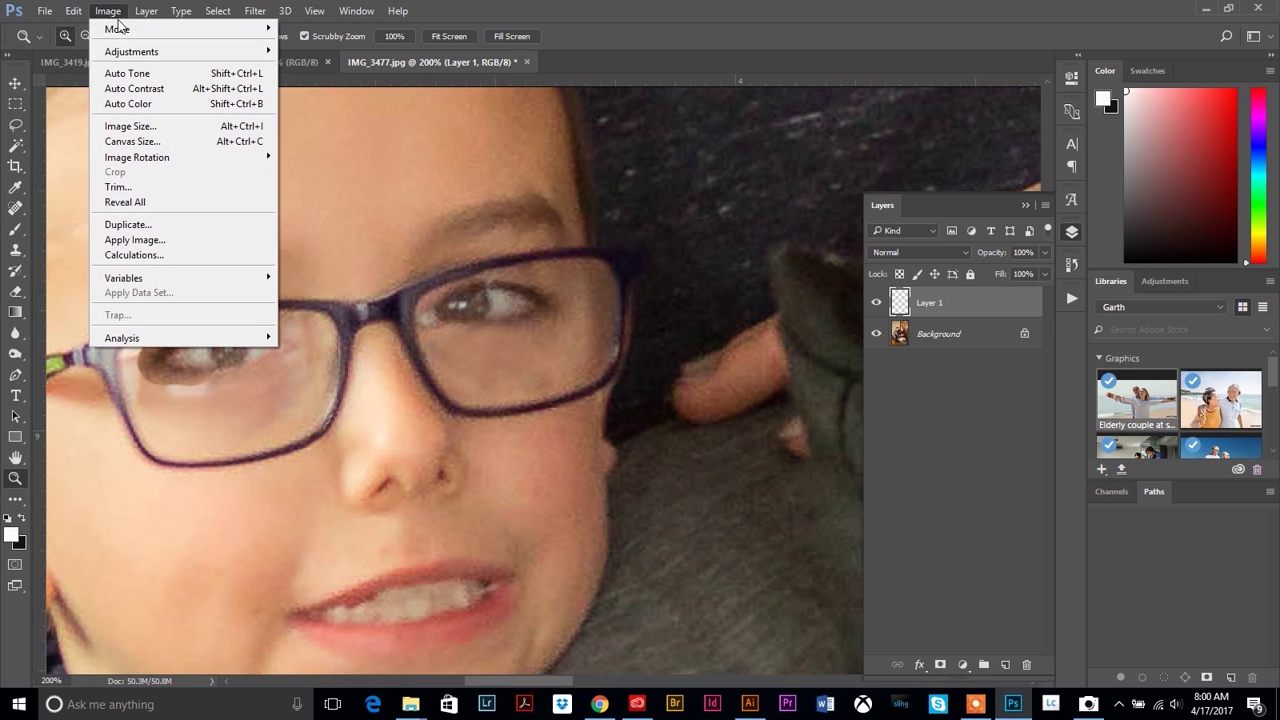
pyautogui.moveTo(129, 55)
pyautogui.click(305, 66)
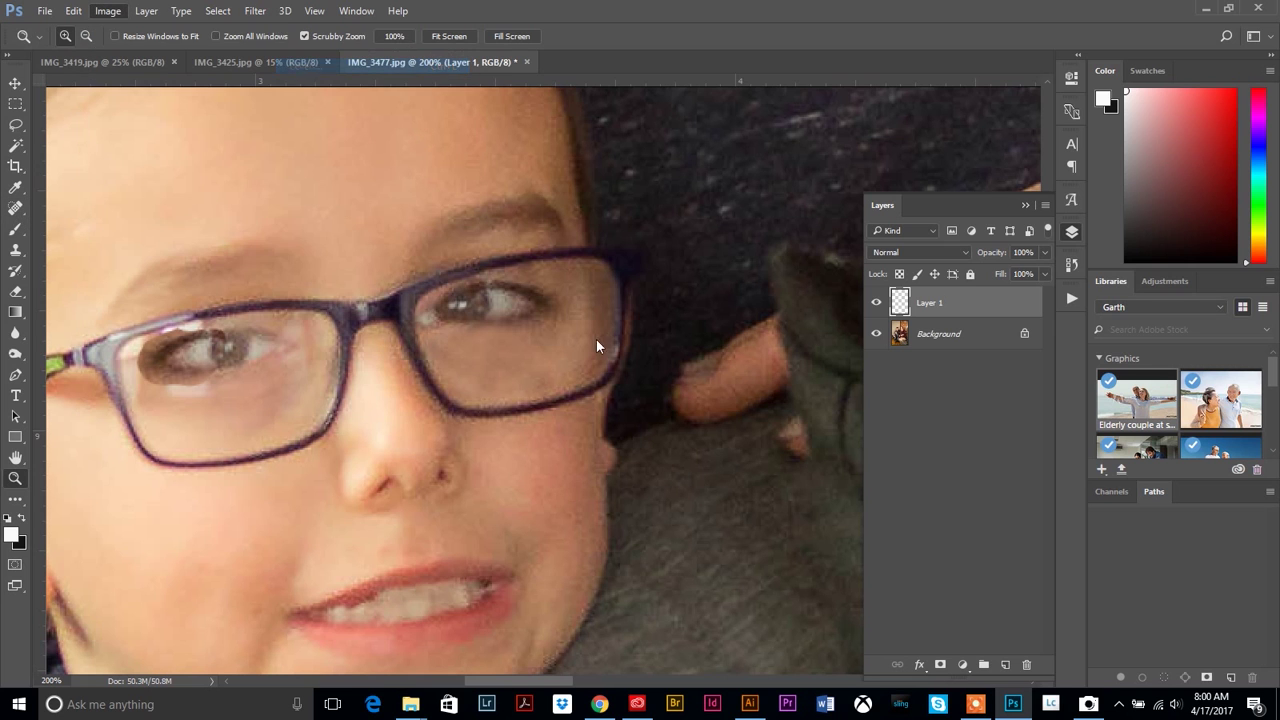
pyautogui.moveTo(786, 287); pyautogui.dragTo(769, 289)
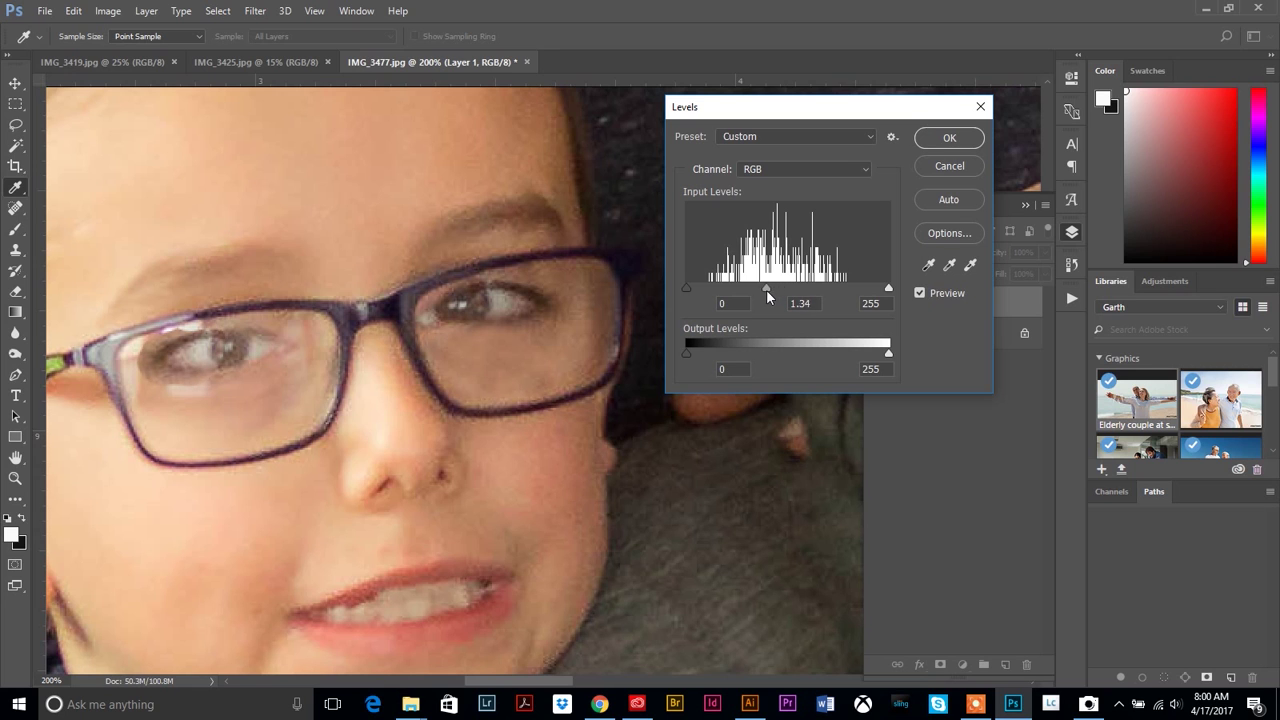
pyautogui.click(768, 294)
pyautogui.click(949, 138)
# - Clone clean skin over the glare beneath the copied eye on the Background layer with a 25 px Clone Stamp brush
pyautogui.click(933, 330)
pyautogui.click(15, 249)
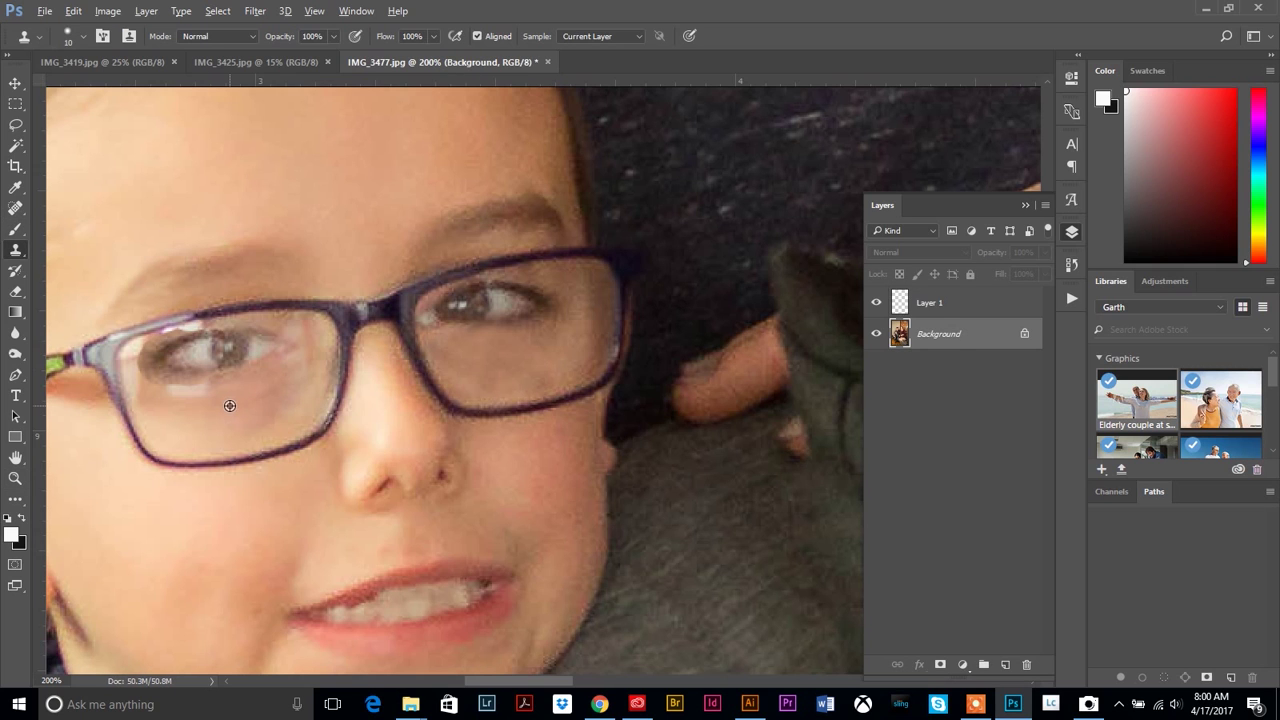
pyautogui.click(68, 37)
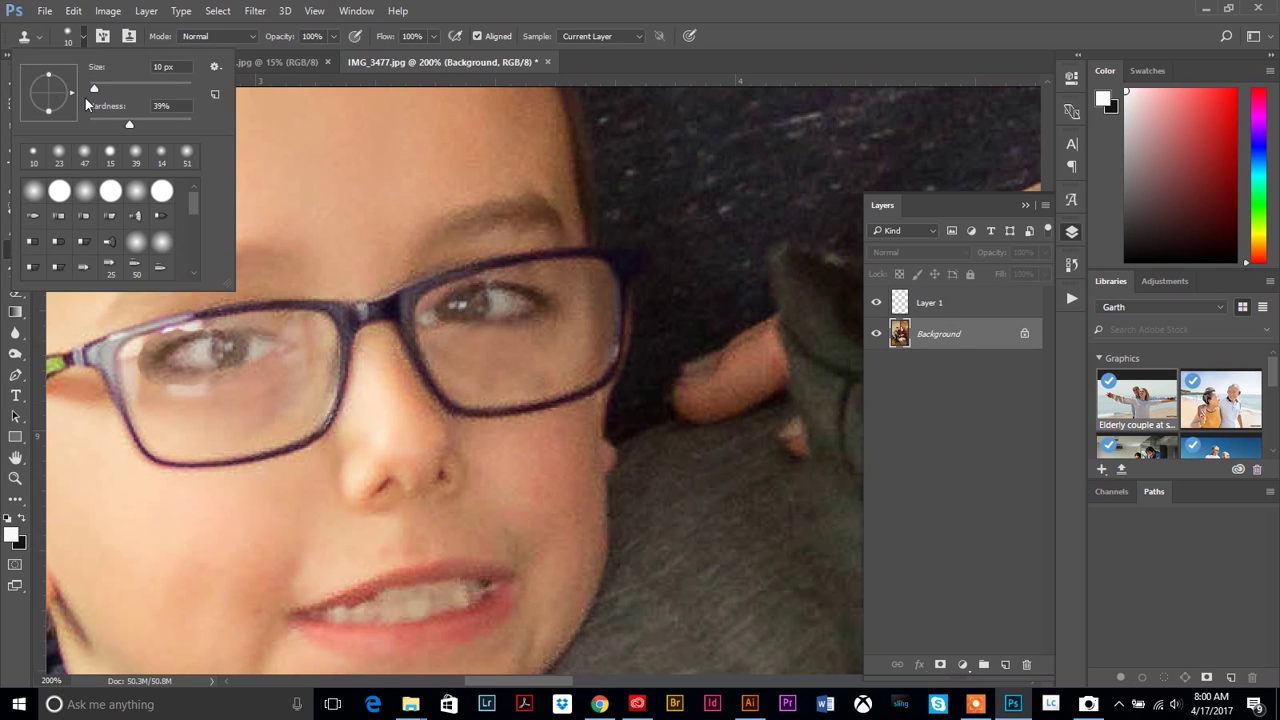
pyautogui.click(75, 38)
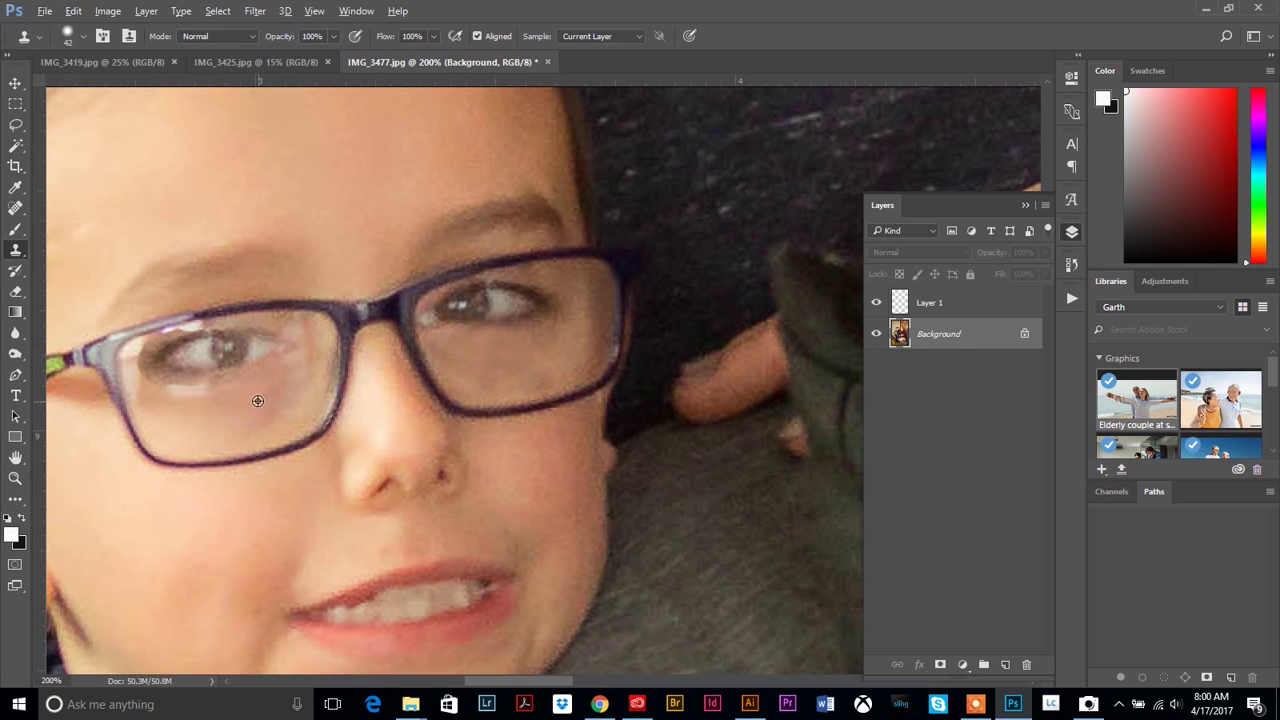
pyautogui.click(68, 37)
pyautogui.moveTo(109, 94); pyautogui.dragTo(101, 93)
pyautogui.click(66, 34)
pyautogui.keyDown('alt'); pyautogui.click(230, 407); pyautogui.keyUp('alt')
pyautogui.moveTo(231, 394)
pyautogui.mouseDown()
pyautogui.moveTo(158, 393)
pyautogui.moveTo(217, 390)
pyautogui.mouseUp()
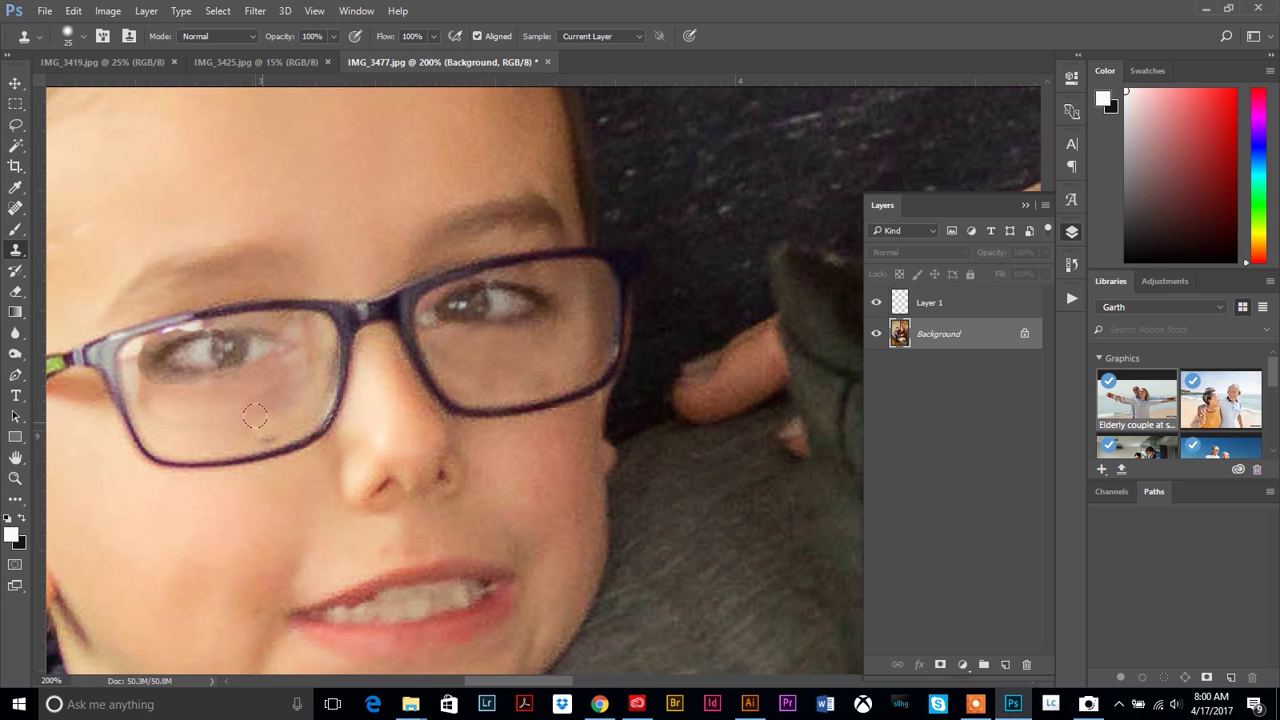
# - Clone lens skin over the glare around the eye's outer corner, along the ear-side frame edge
pyautogui.keyDown('alt'); pyautogui.click(186, 412); pyautogui.keyUp('alt')
pyautogui.moveTo(140, 392); pyautogui.dragTo(131, 350)
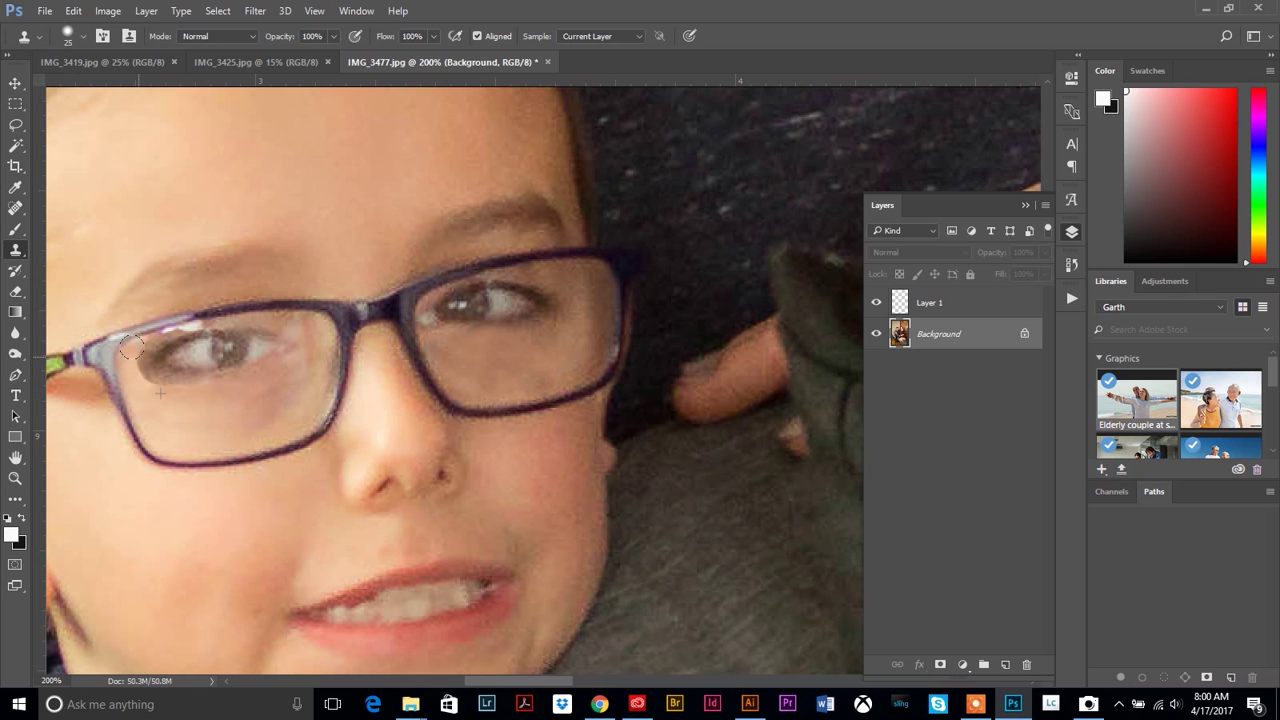
pyautogui.keyDown('alt'); pyautogui.click(268, 402); pyautogui.keyUp('alt')
pyautogui.moveTo(212, 346)
pyautogui.mouseDown()
pyautogui.moveTo(162, 342)
pyautogui.moveTo(204, 331)
pyautogui.moveTo(128, 344)
pyautogui.mouseUp()
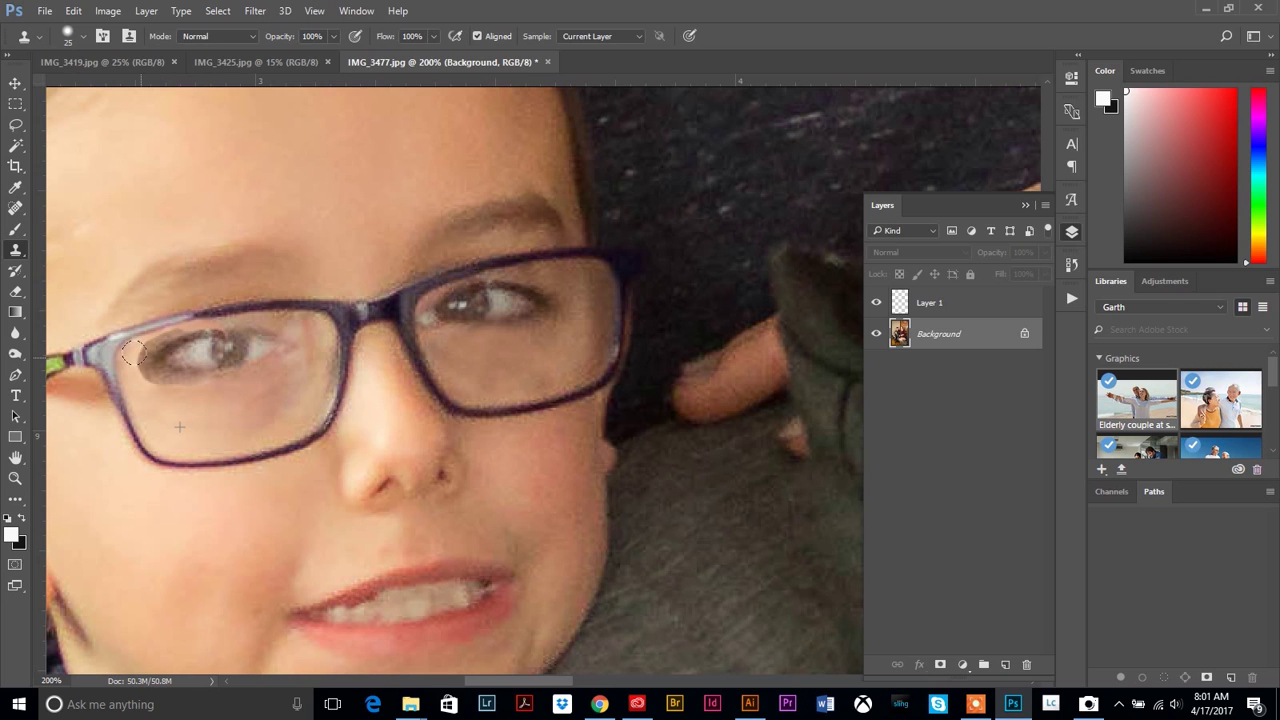
# - Erase the dark surplus skin around the eye copy on Layer 1 with a 15 px eraser
pyautogui.click(940, 304)
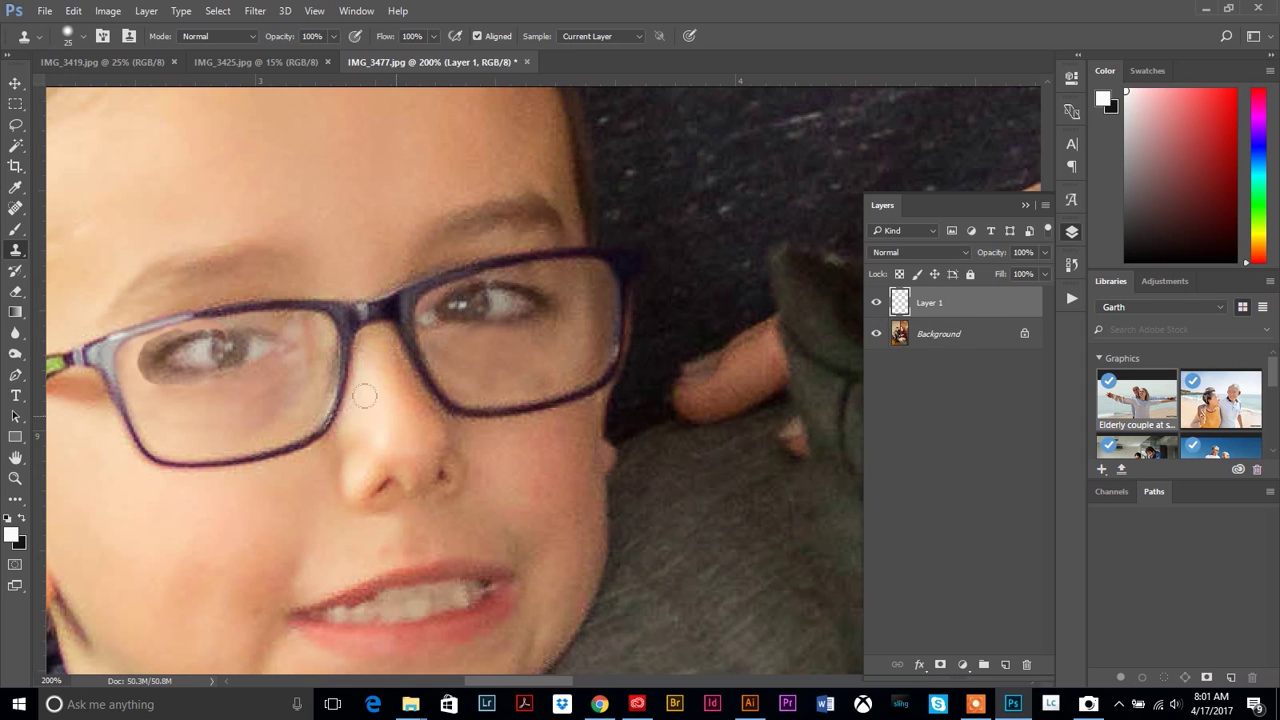
pyautogui.click(15, 291)
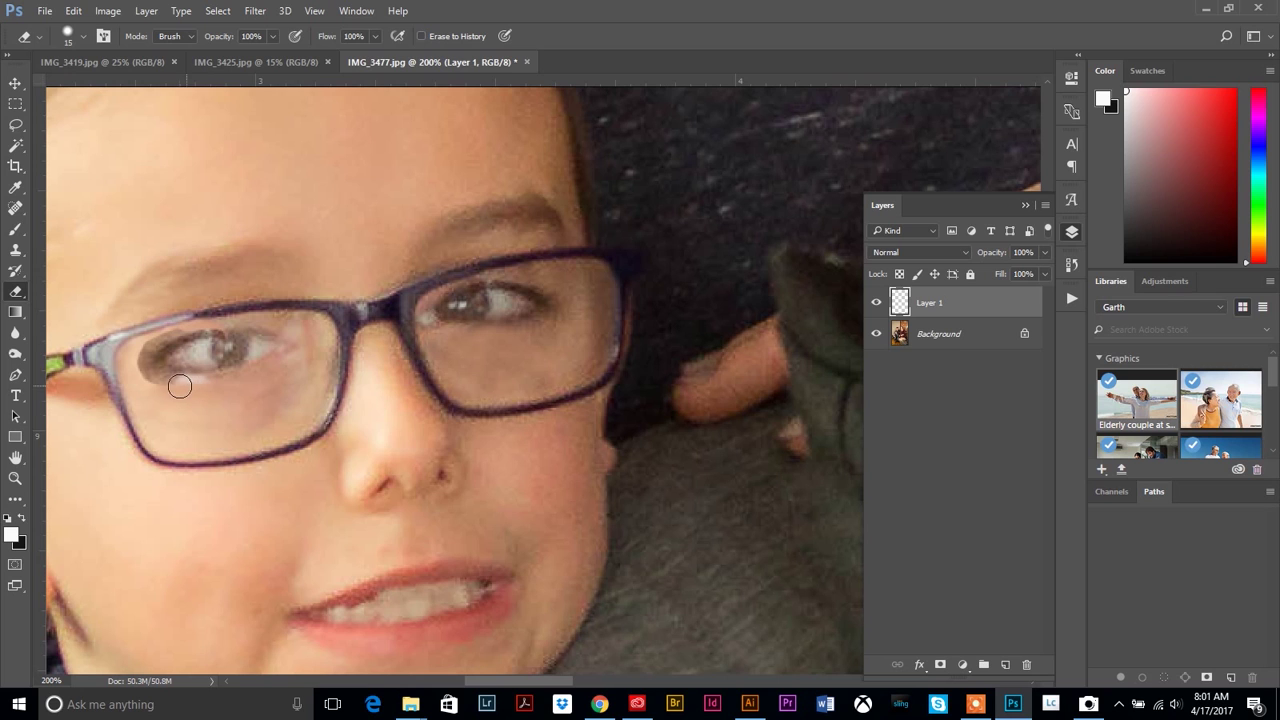
pyautogui.moveTo(156, 383)
pyautogui.mouseDown()
pyautogui.moveTo(142, 349)
pyautogui.moveTo(183, 325)
pyautogui.moveTo(239, 321)
pyautogui.mouseUp()
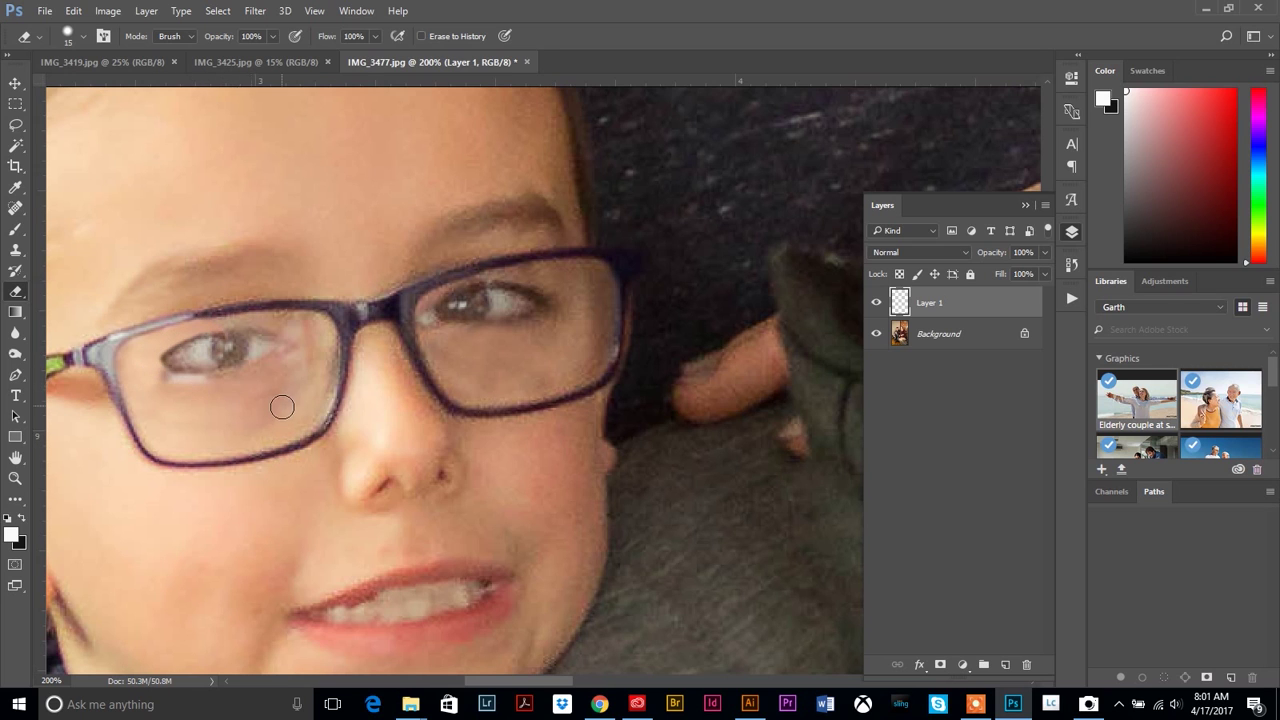
# - Clone skin over the leftover glare below the eye and near its inner corner on the Background layer, undoing unwanted strokes
pyautogui.click(932, 340)
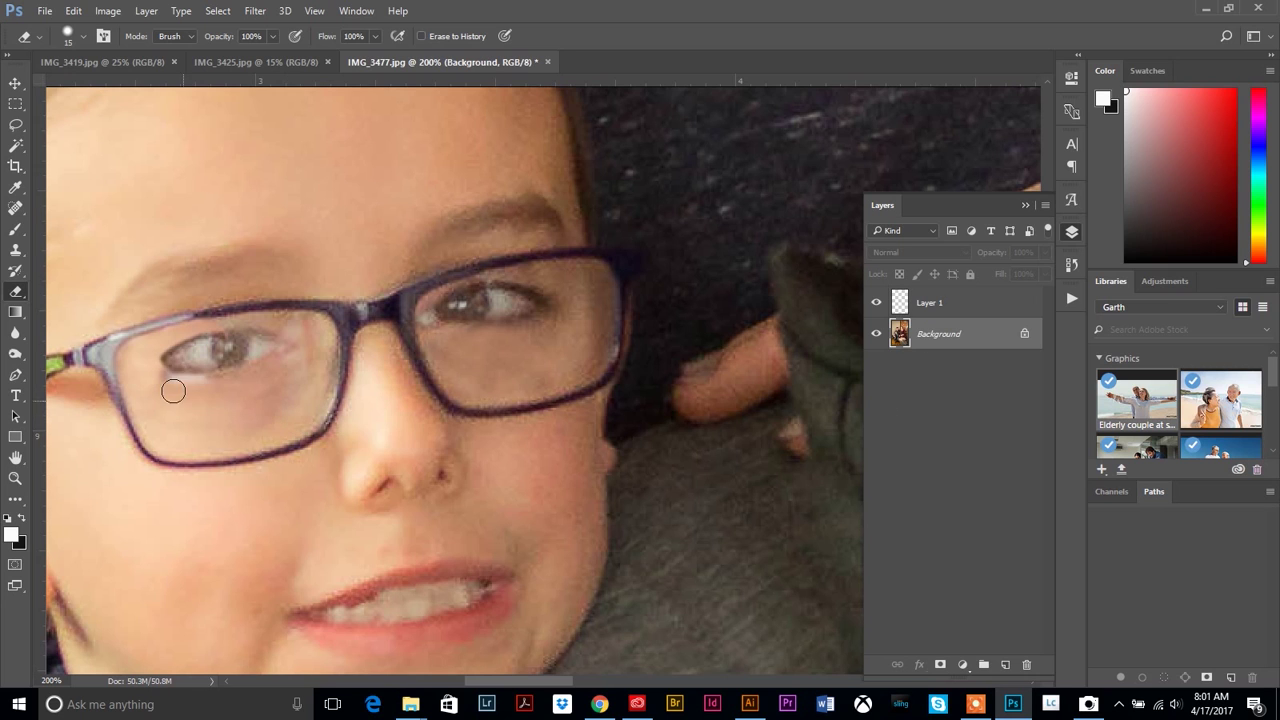
pyautogui.click(16, 250)
pyautogui.keyDown('alt'); pyautogui.click(187, 410); pyautogui.keyUp('alt')
pyautogui.moveTo(200, 393)
pyautogui.mouseDown()
pyautogui.moveTo(150, 380)
pyautogui.moveTo(208, 393)
pyautogui.moveTo(145, 377)
pyautogui.moveTo(212, 394)
pyautogui.moveTo(277, 386)
pyautogui.moveTo(249, 407)
pyautogui.moveTo(221, 403)
pyautogui.moveTo(248, 416)
pyautogui.moveTo(302, 376)
pyautogui.mouseUp()
pyautogui.hotkey('ctrl', 'z')
pyautogui.keyDown('alt'); pyautogui.click(172, 415); pyautogui.keyUp('alt')
pyautogui.keyDown('alt'); pyautogui.click(223, 408); pyautogui.keyUp('alt')
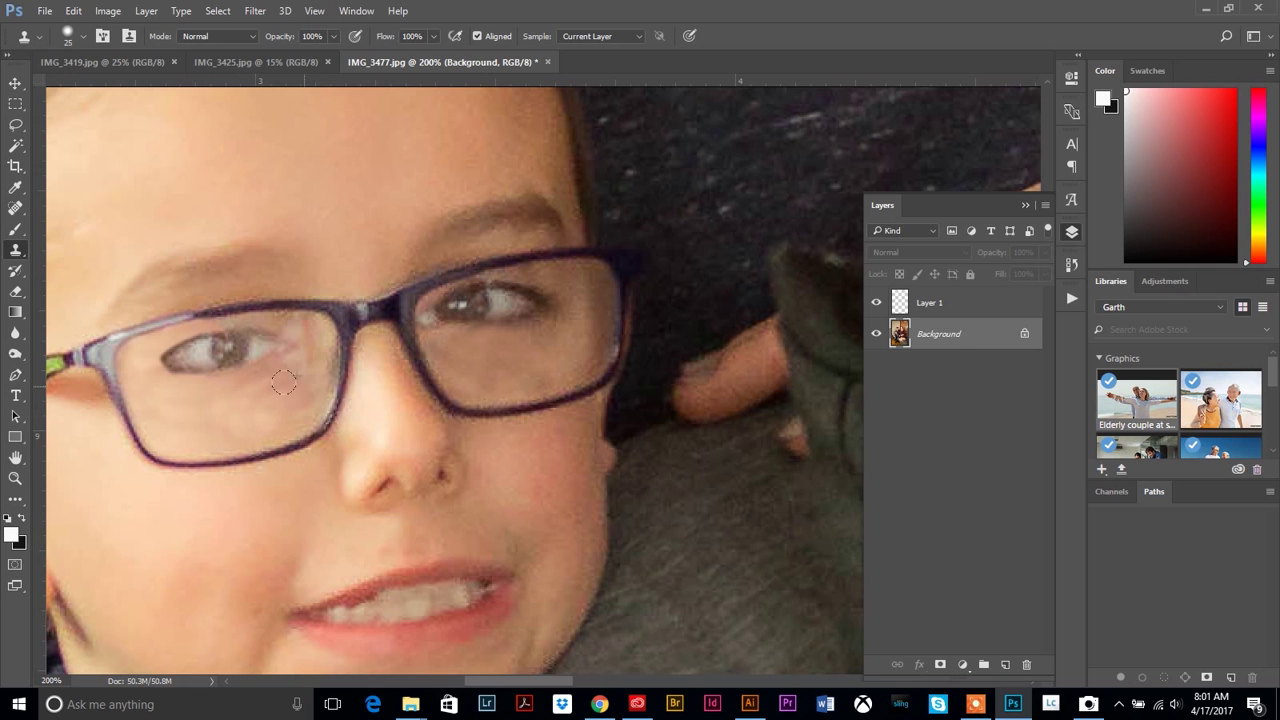
pyautogui.hotkey('ctrl', 'z')
pyautogui.keyDown('alt'); pyautogui.click(249, 497); pyautogui.keyUp('alt')
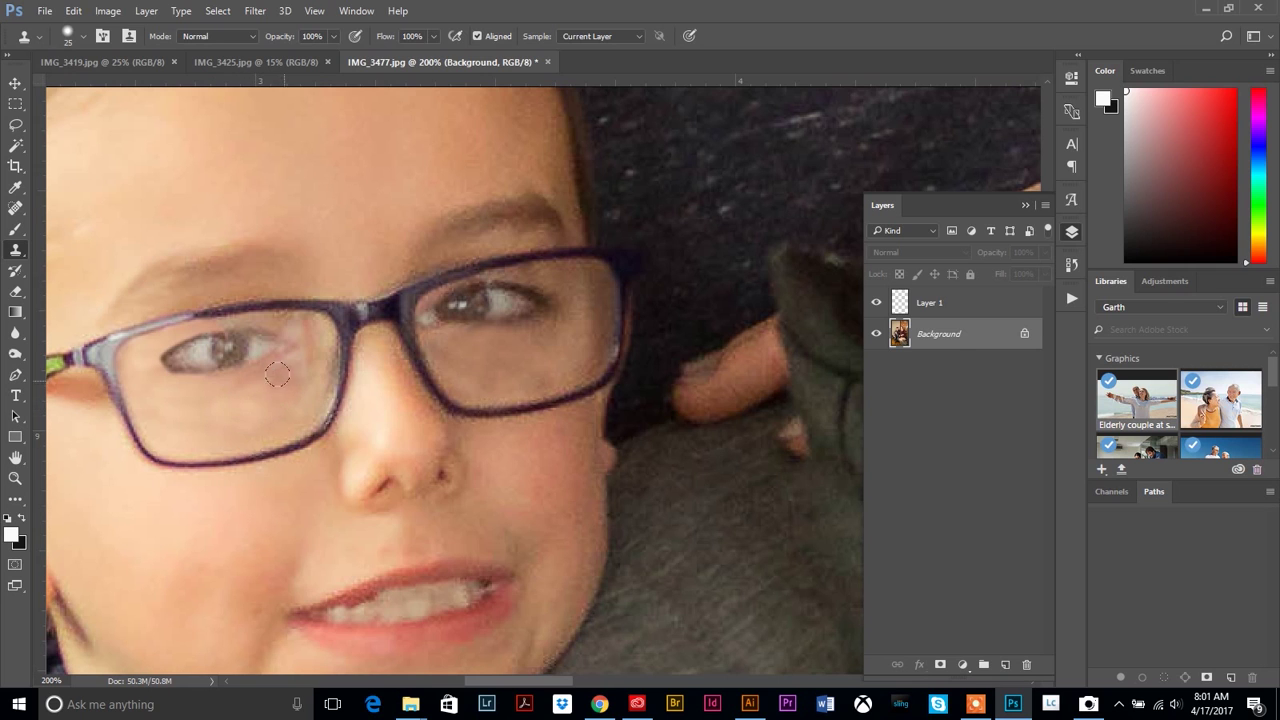
# - Delete the eye copy layer, leaving only the Background layer
pyautogui.click(15, 478)
pyautogui.keyDown('alt'); pyautogui.click(491, 451); pyautogui.keyUp('alt')
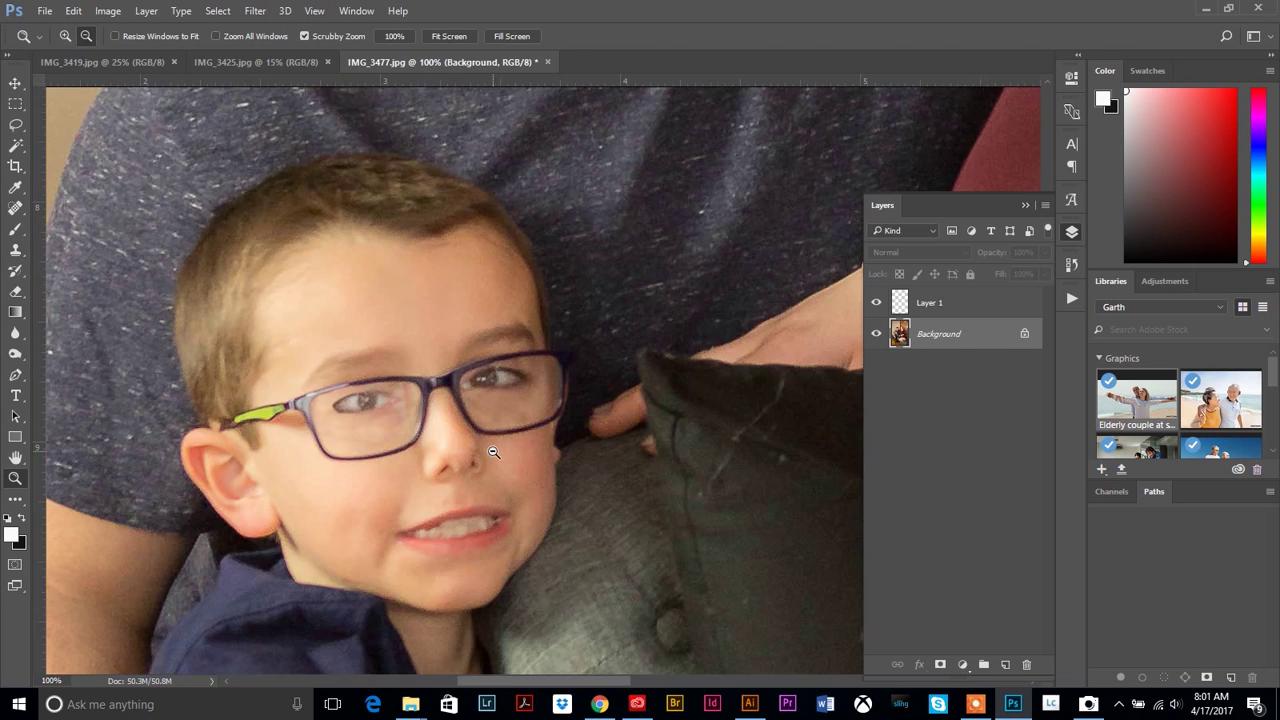
pyautogui.keyDown('alt'); pyautogui.click(510, 456); pyautogui.keyUp('alt')
pyautogui.keyDown('alt'); pyautogui.click(560, 465); pyautogui.keyUp('alt')
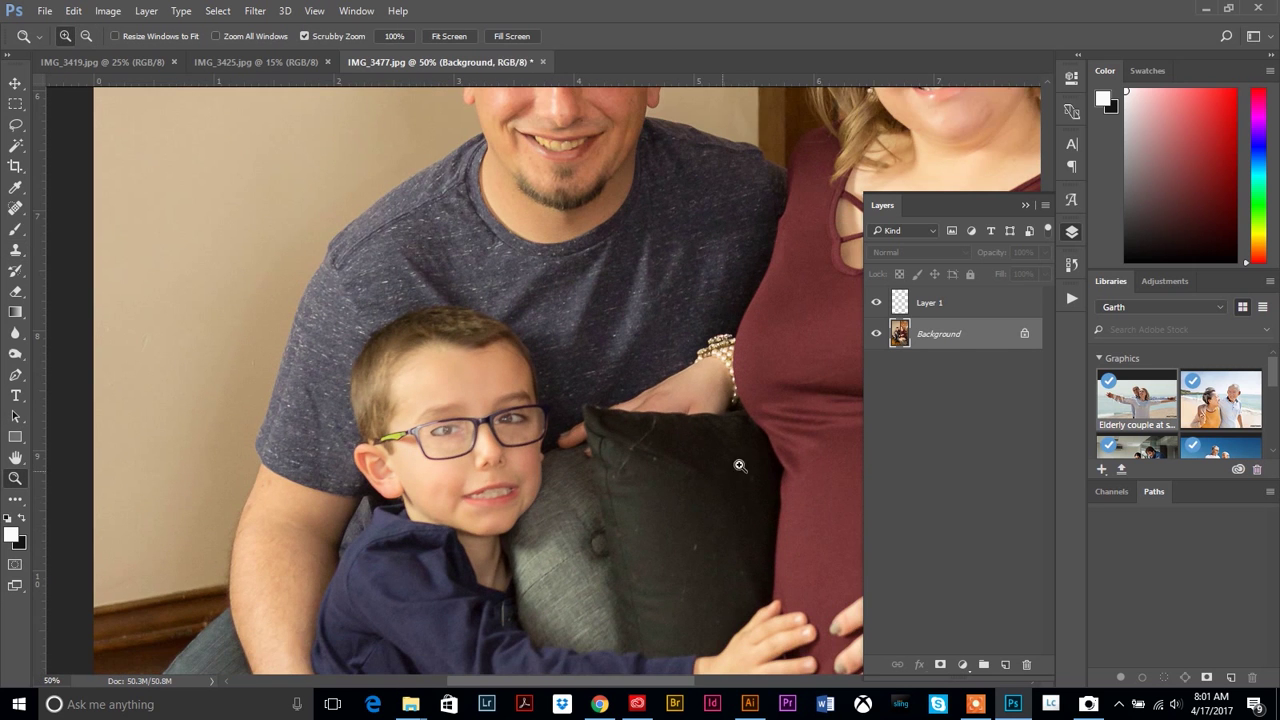
pyautogui.click(944, 301)
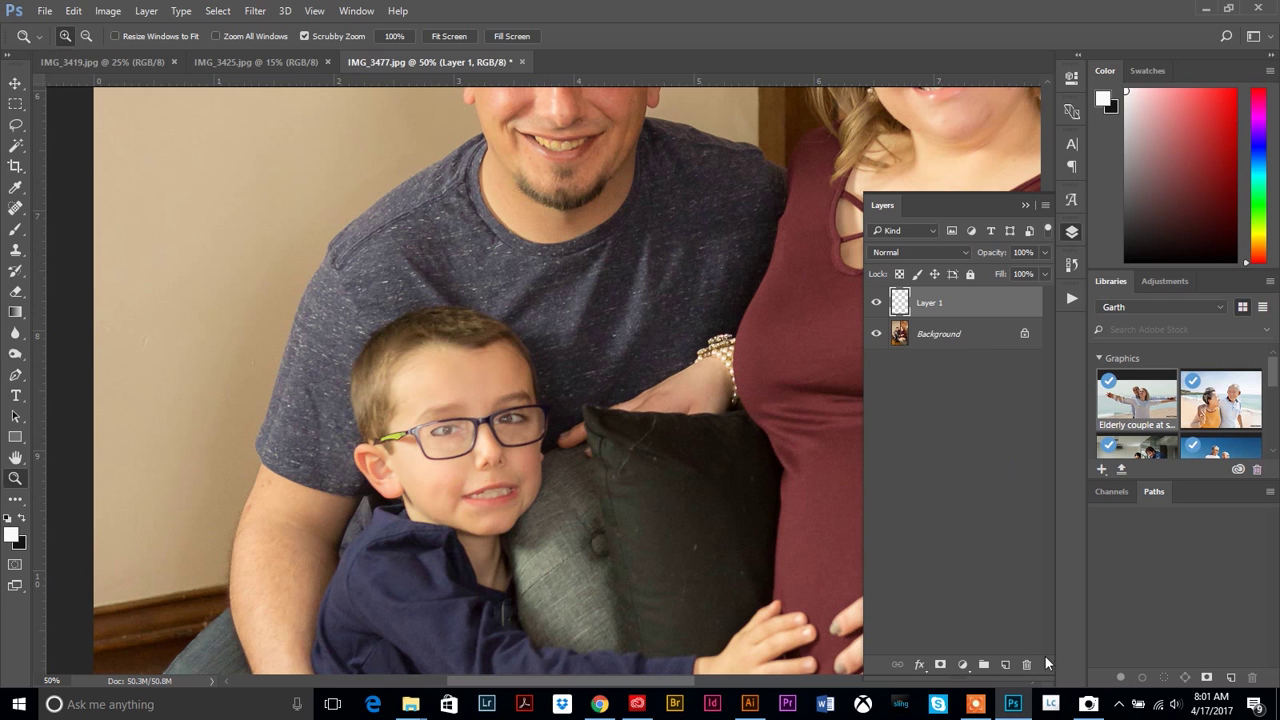
pyautogui.click(1027, 666)
pyautogui.click(584, 268)
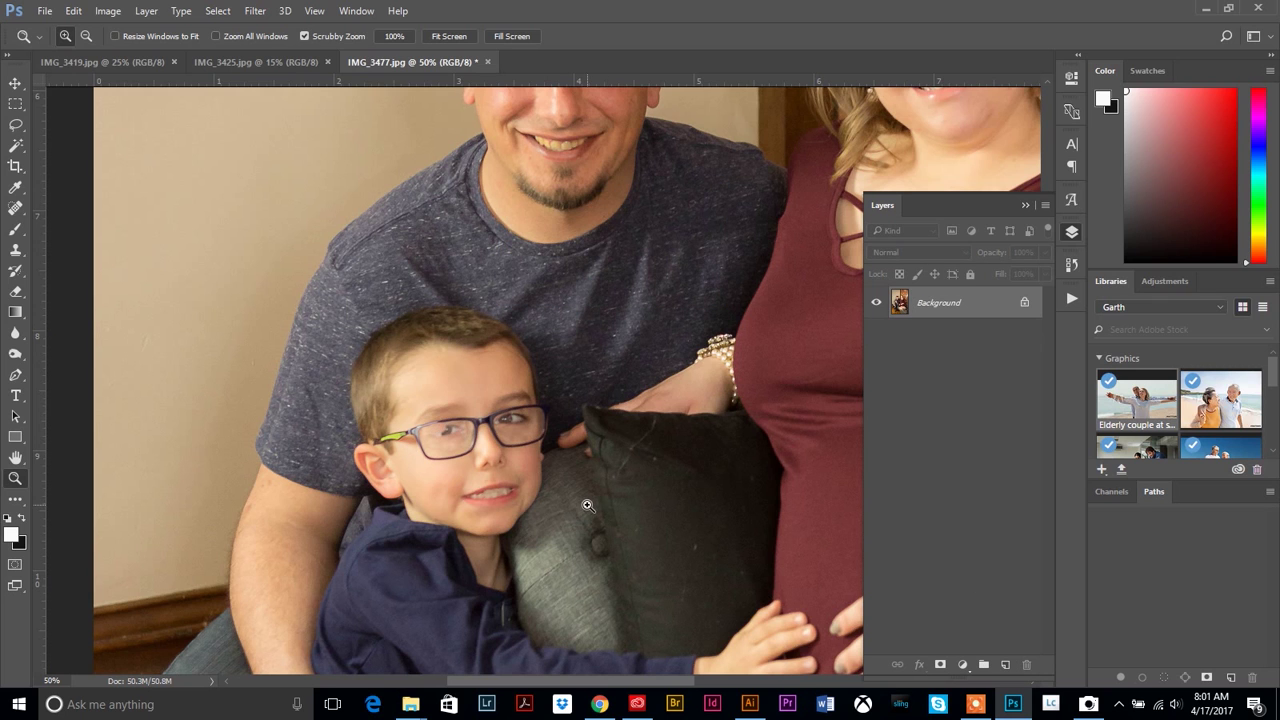
# - Revert the photo to its original IMG_3477.jpg history snapshot and frame the glasses at 200%
pyautogui.click(1071, 264)
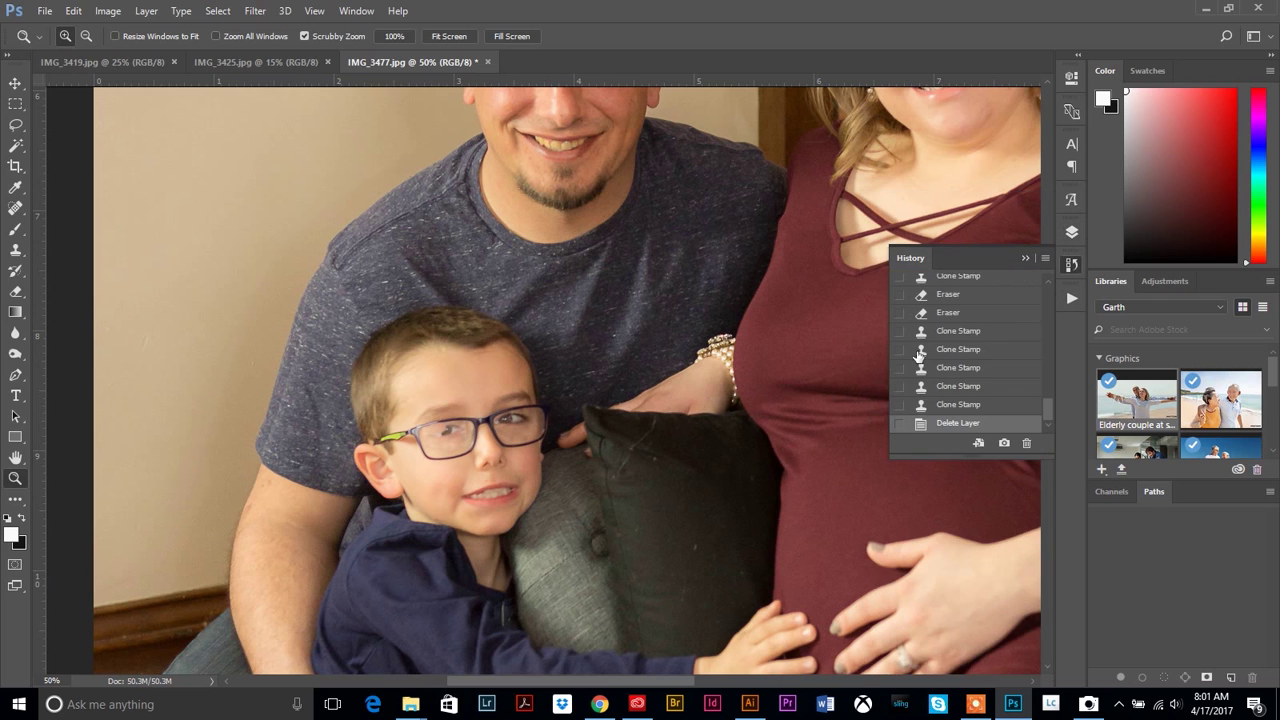
pyautogui.scroll(5, 958, 340)
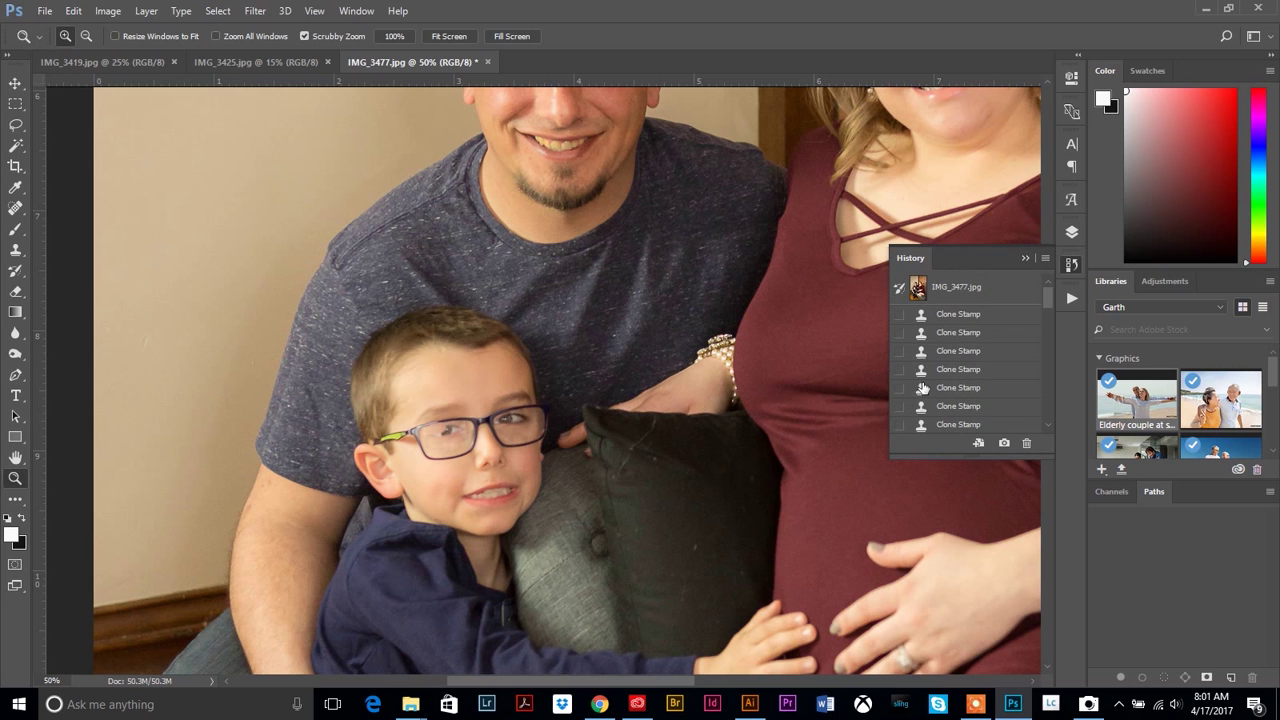
pyautogui.click(958, 287)
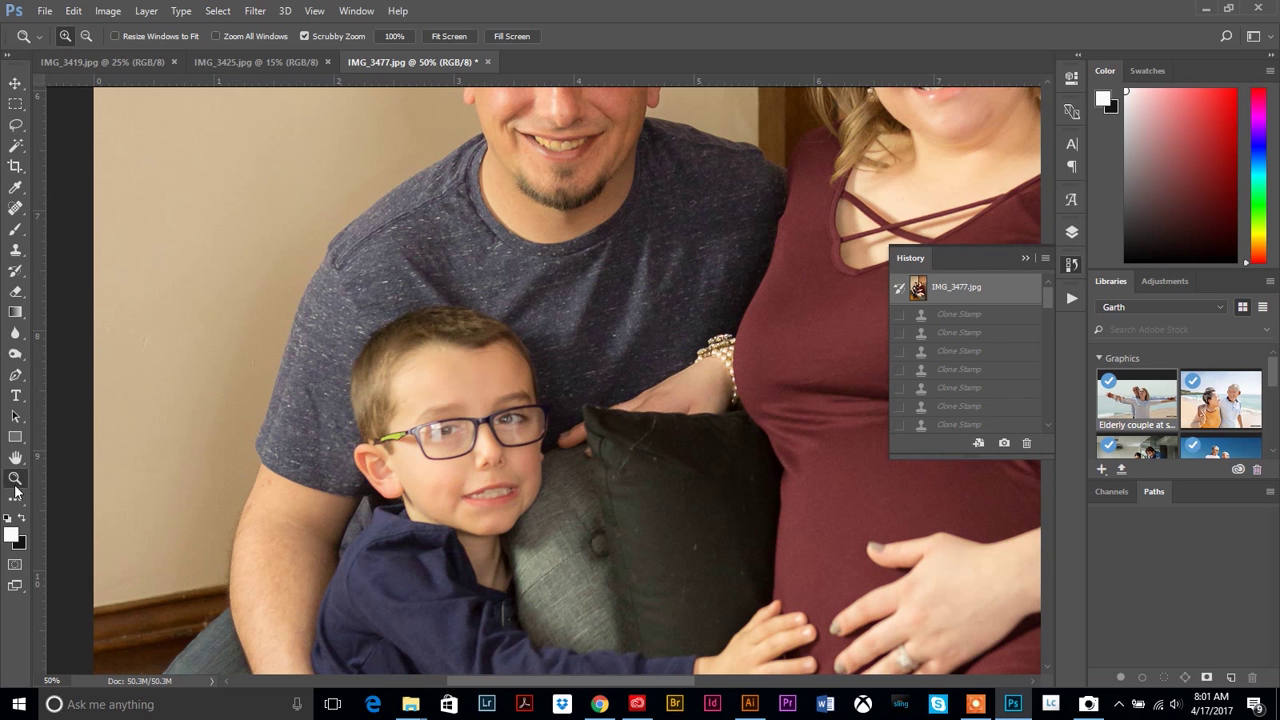
pyautogui.moveTo(482, 452); pyautogui.dragTo(528, 540)
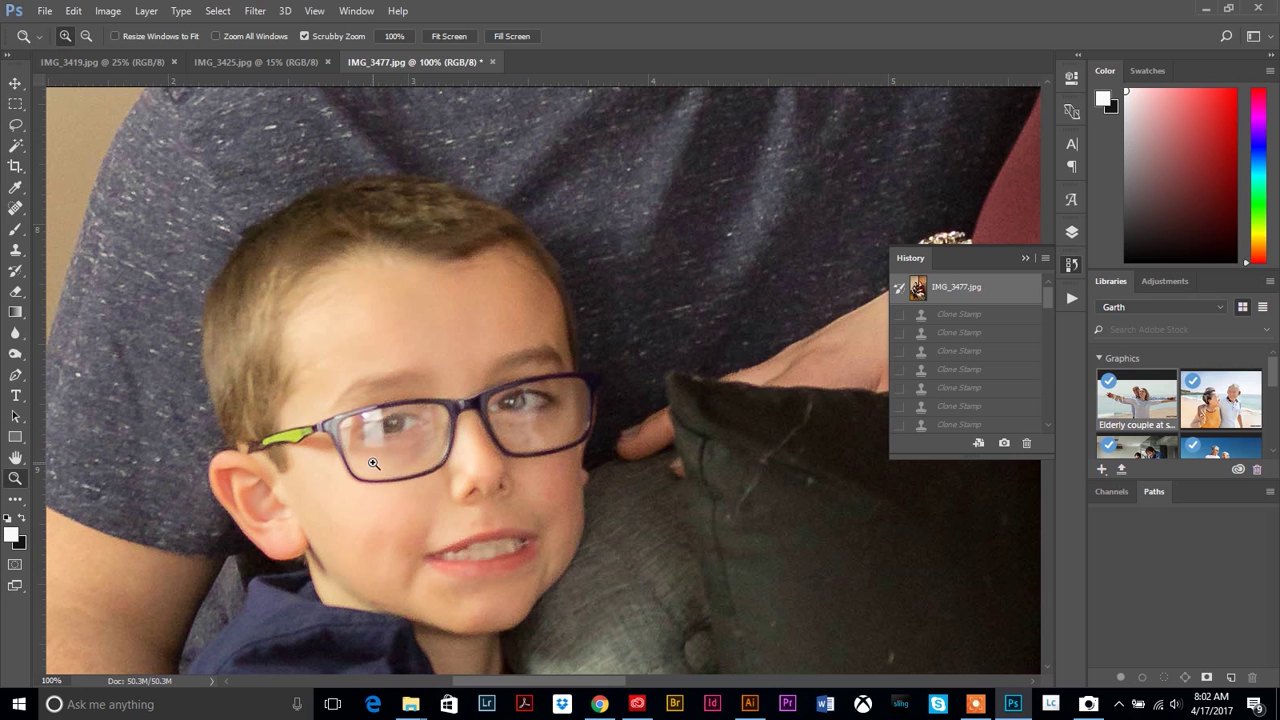
pyautogui.click(430, 437)
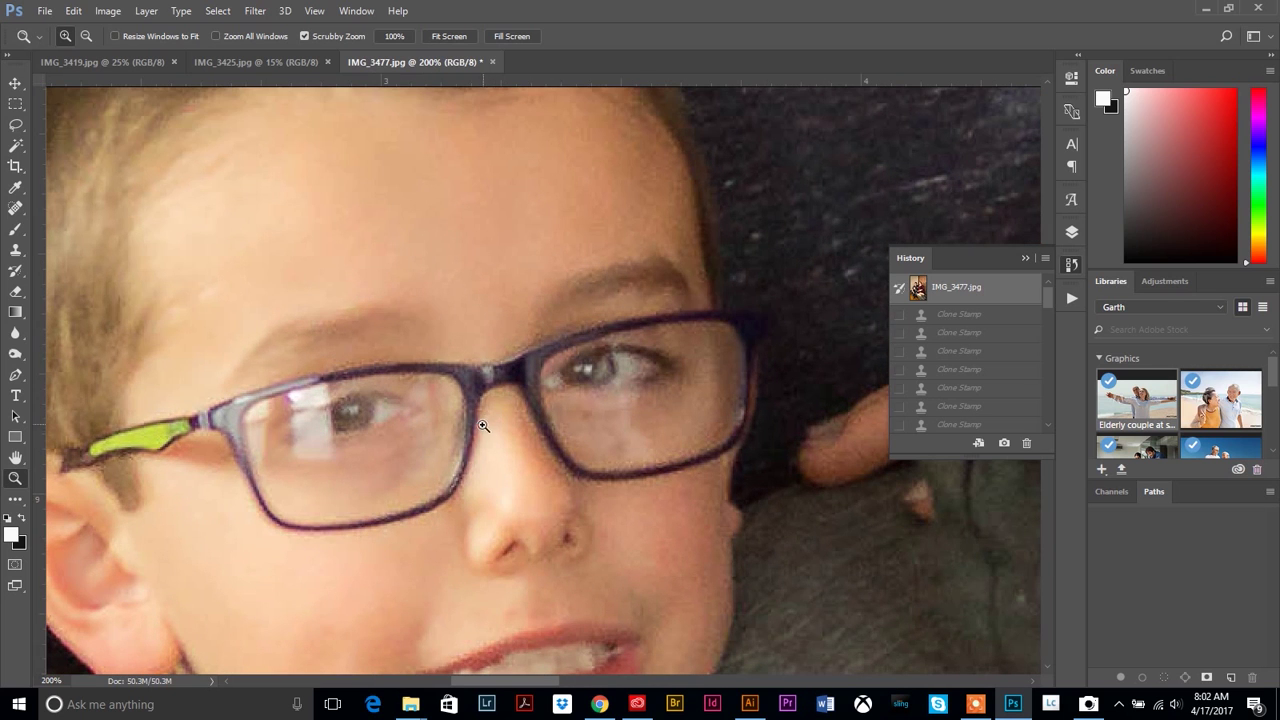